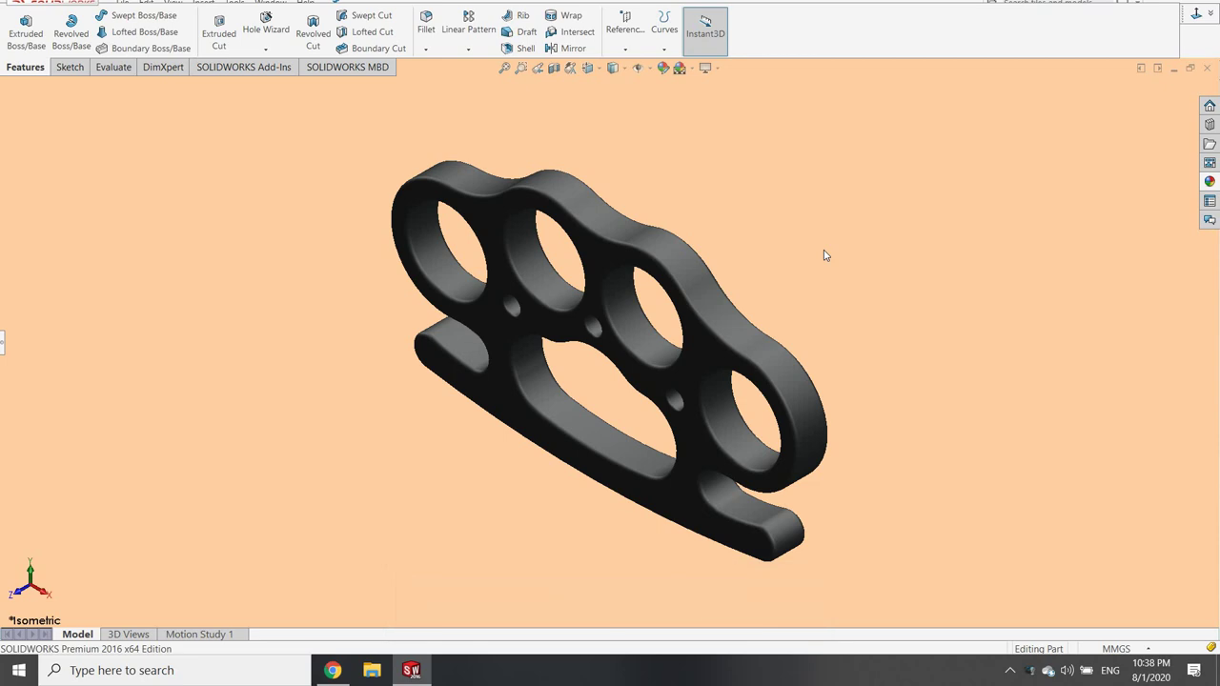
Orbit the finished four-ring knuckle model toward a front view for a final preview.
mouse_move(825, 256)
middle_down()
mouse_move(895, 172)
mouse_move(618, 152)
mouse_move(651, 147)
mouse_move(650, 116)
middle_up()
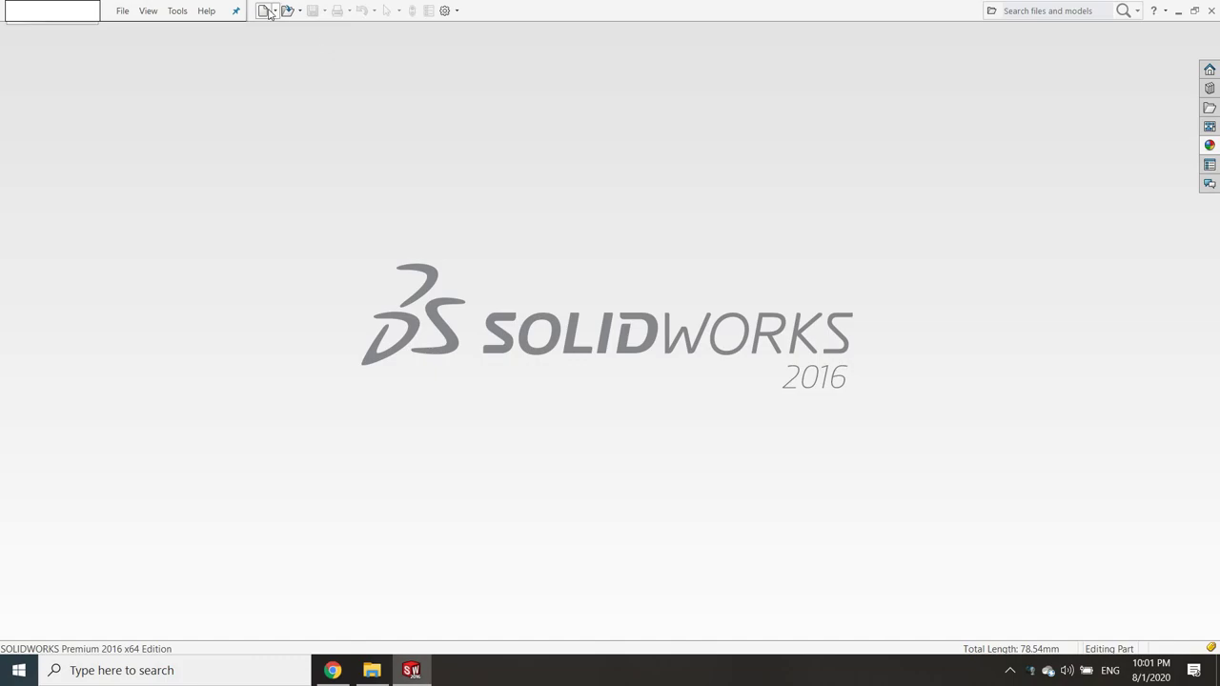
Create a new blank part, Part3, and begin a new sketch.
click(266, 10)
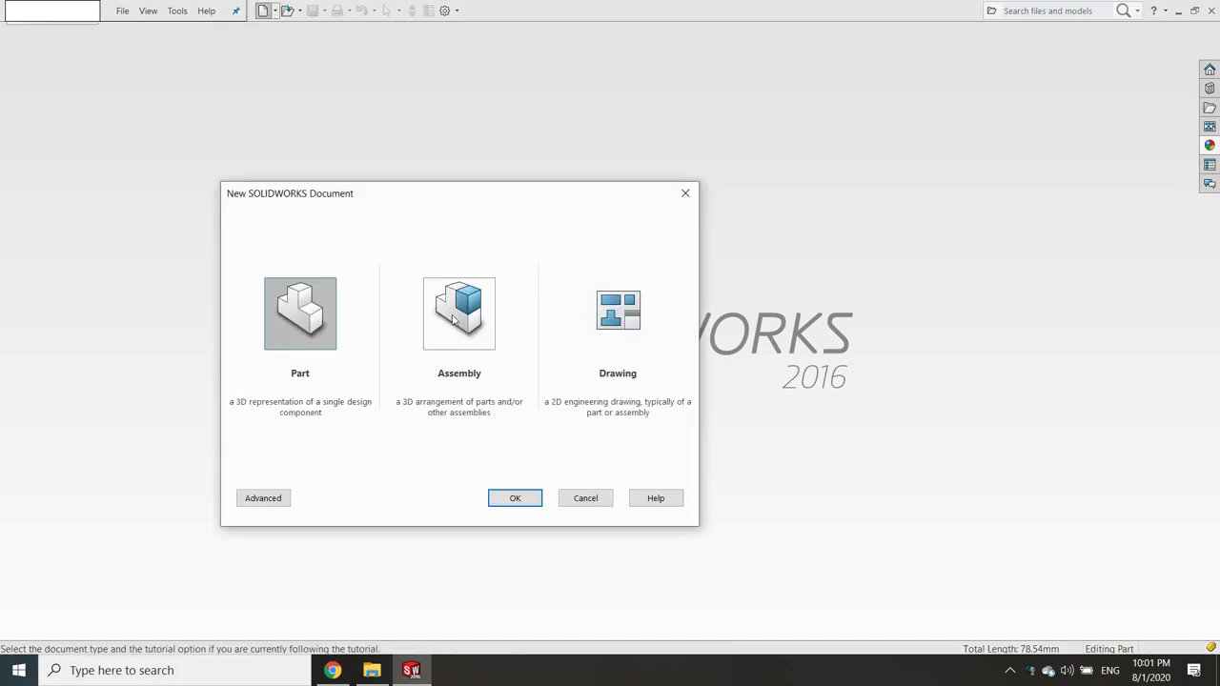
click(505, 498)
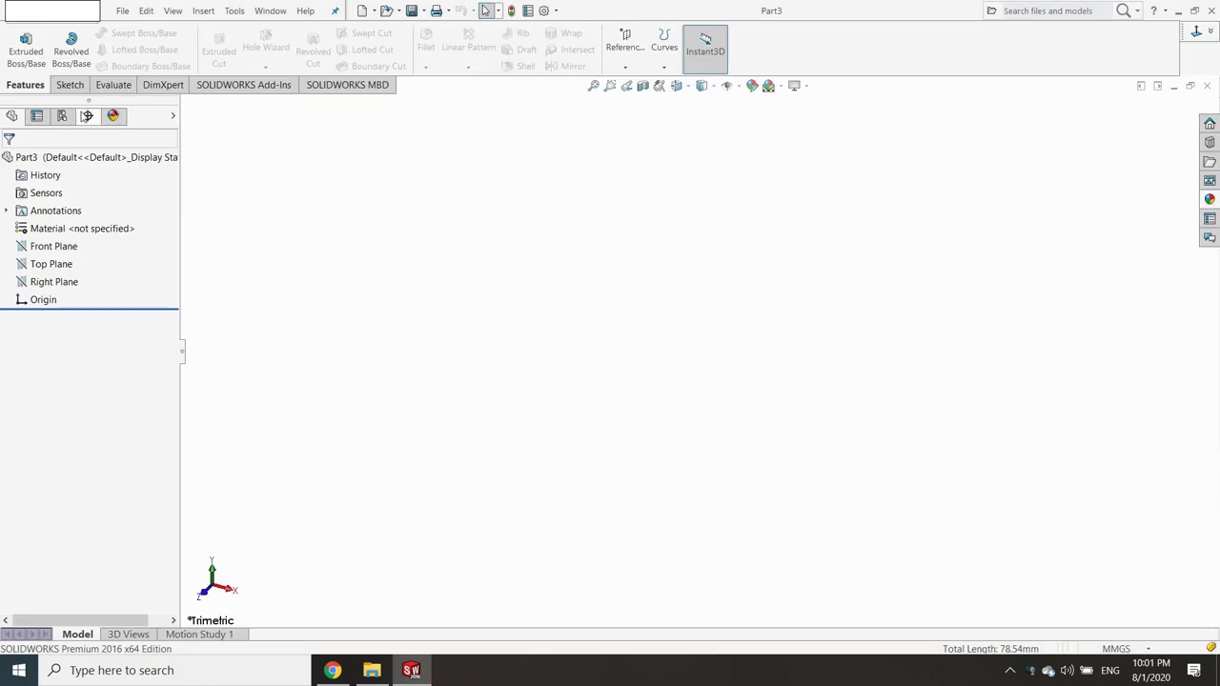
click(71, 85)
click(19, 43)
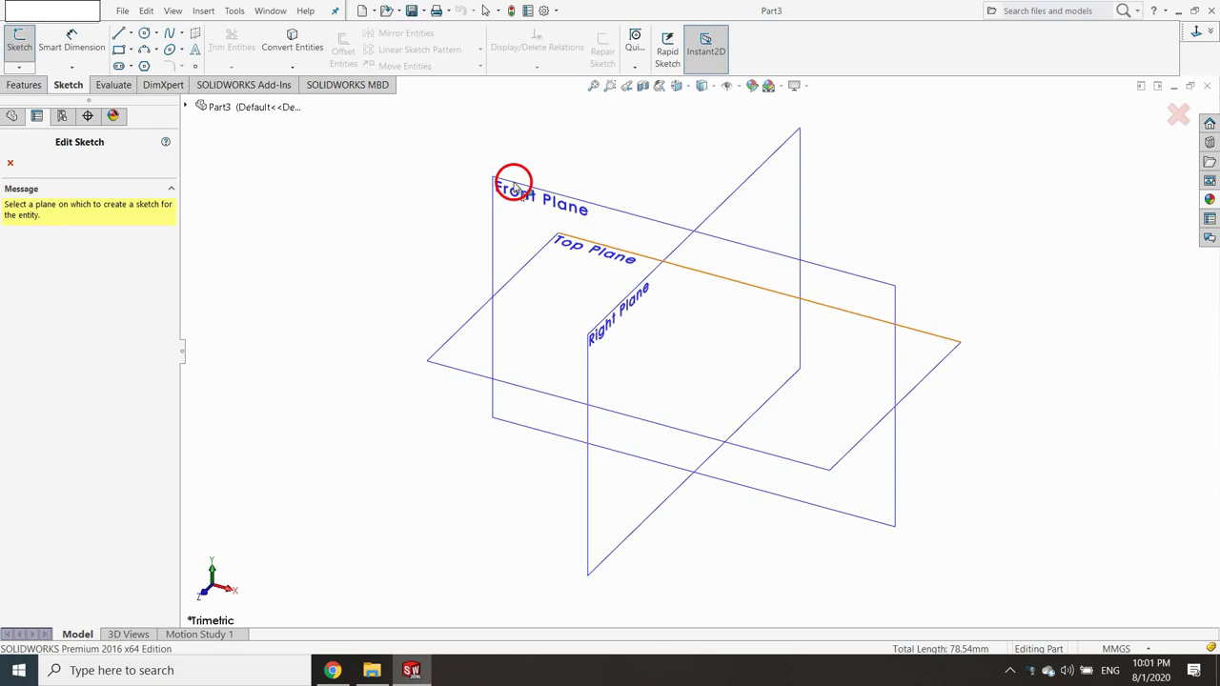
On the Front Plane, draw four finger-ring circles side by side above the origin.
click(514, 187)
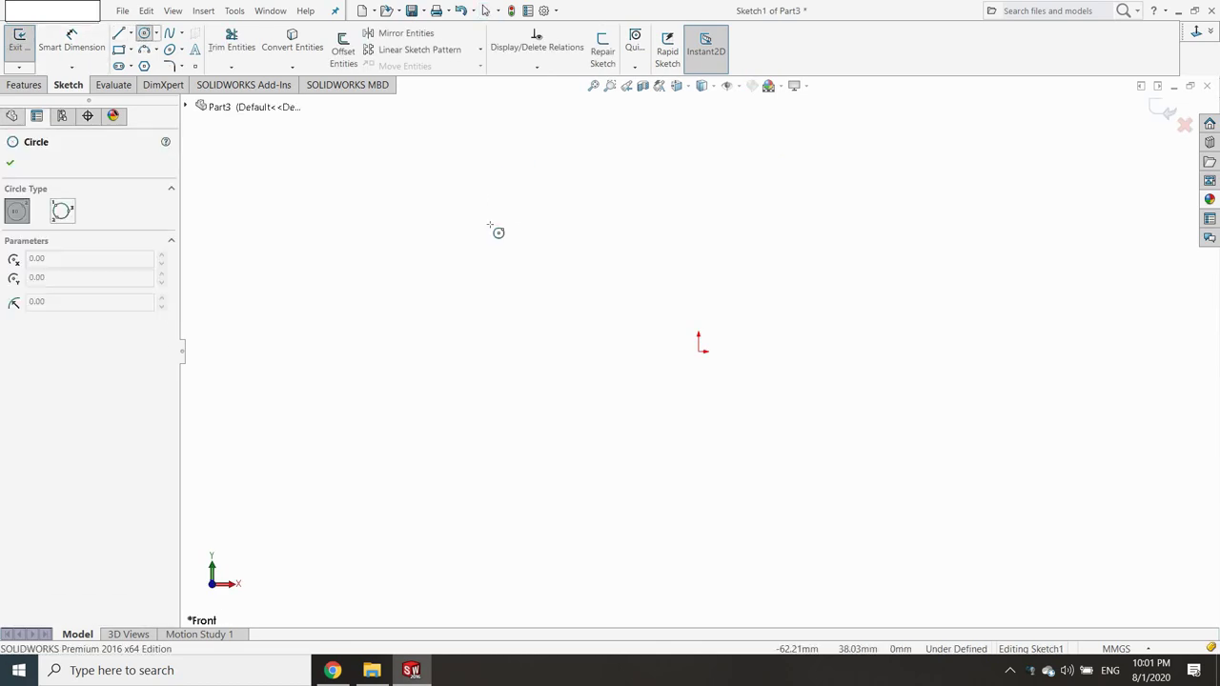
drag(489, 226, 515, 198)
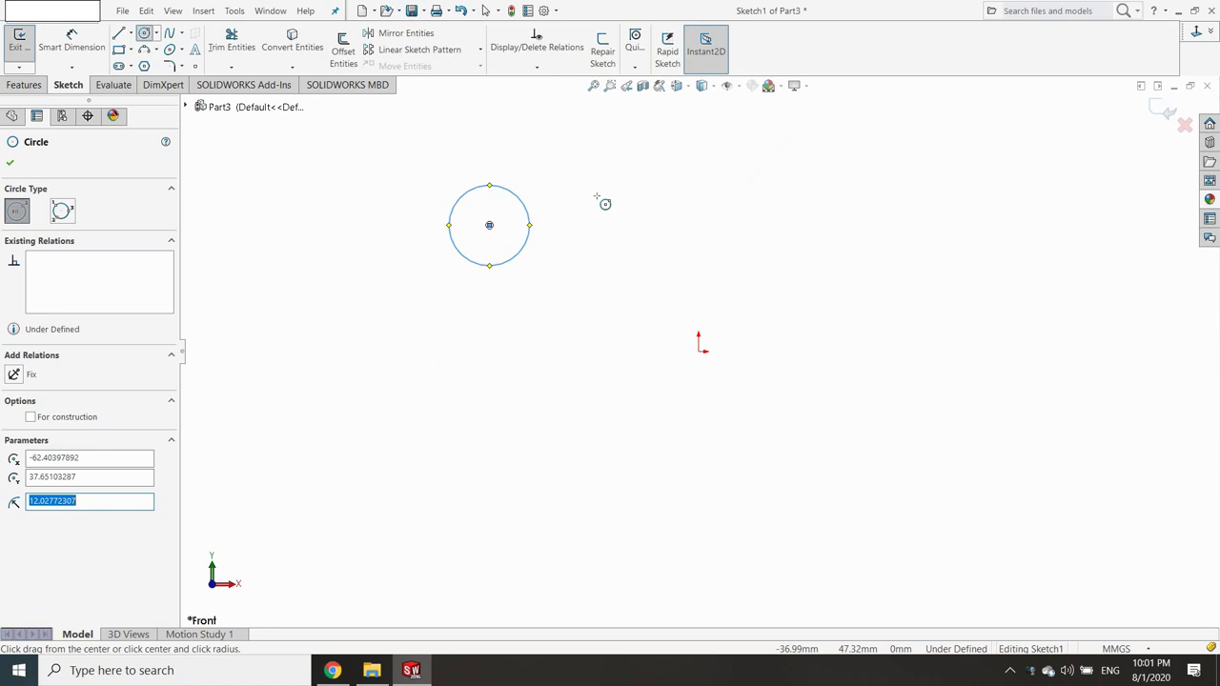
drag(677, 206, 703, 175)
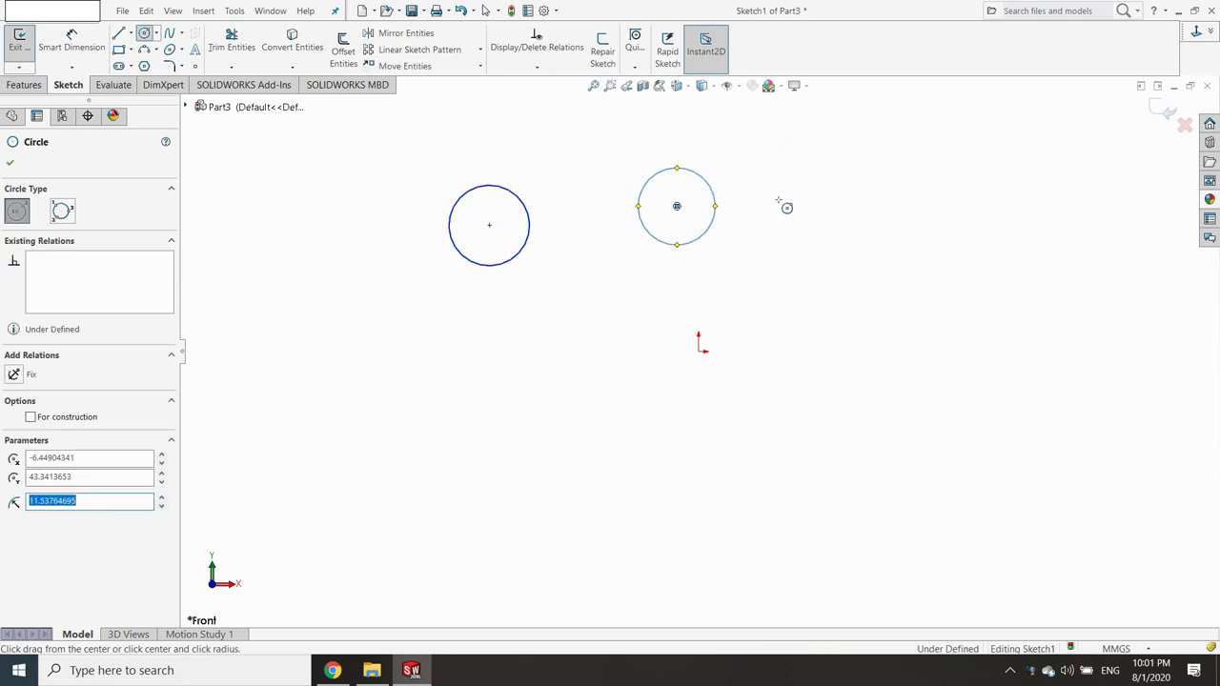
drag(778, 206, 807, 200)
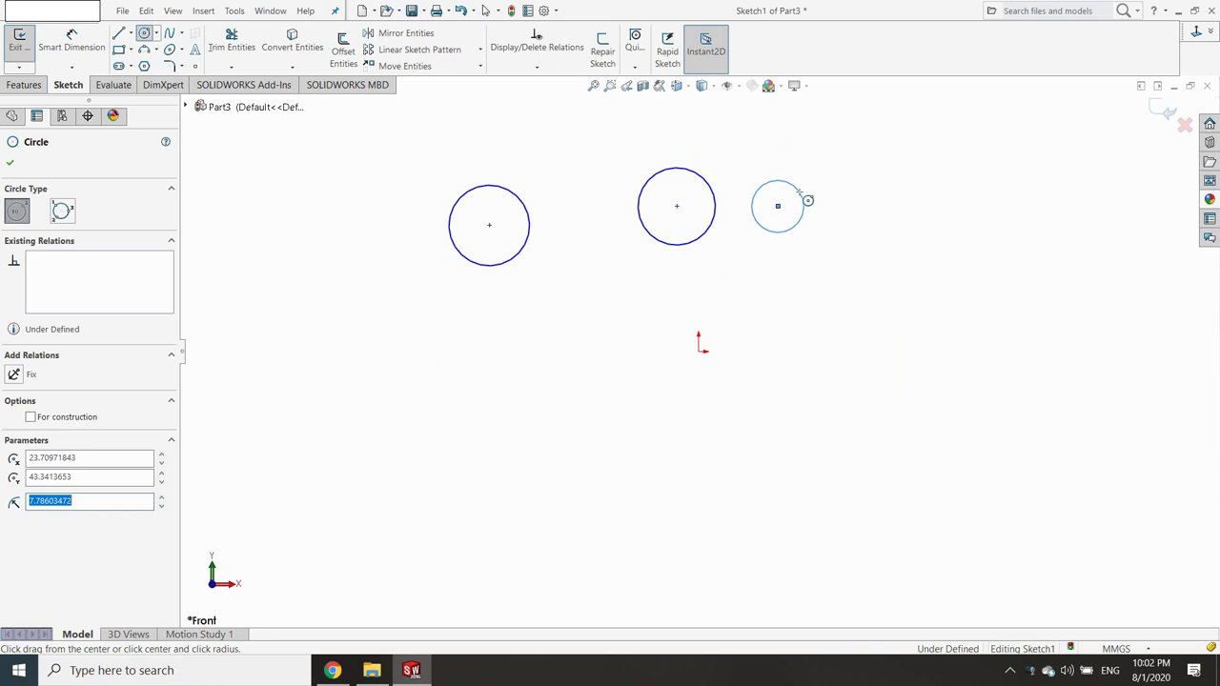
drag(873, 260, 907, 250)
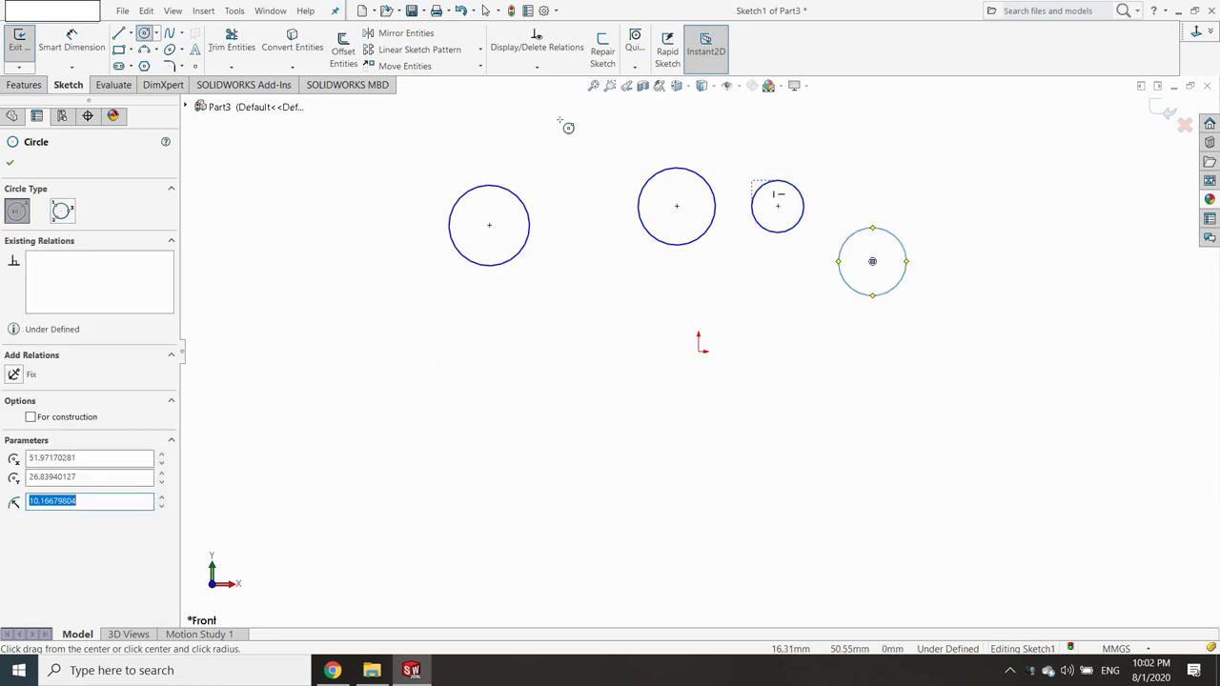
click(61, 42)
click(460, 261)
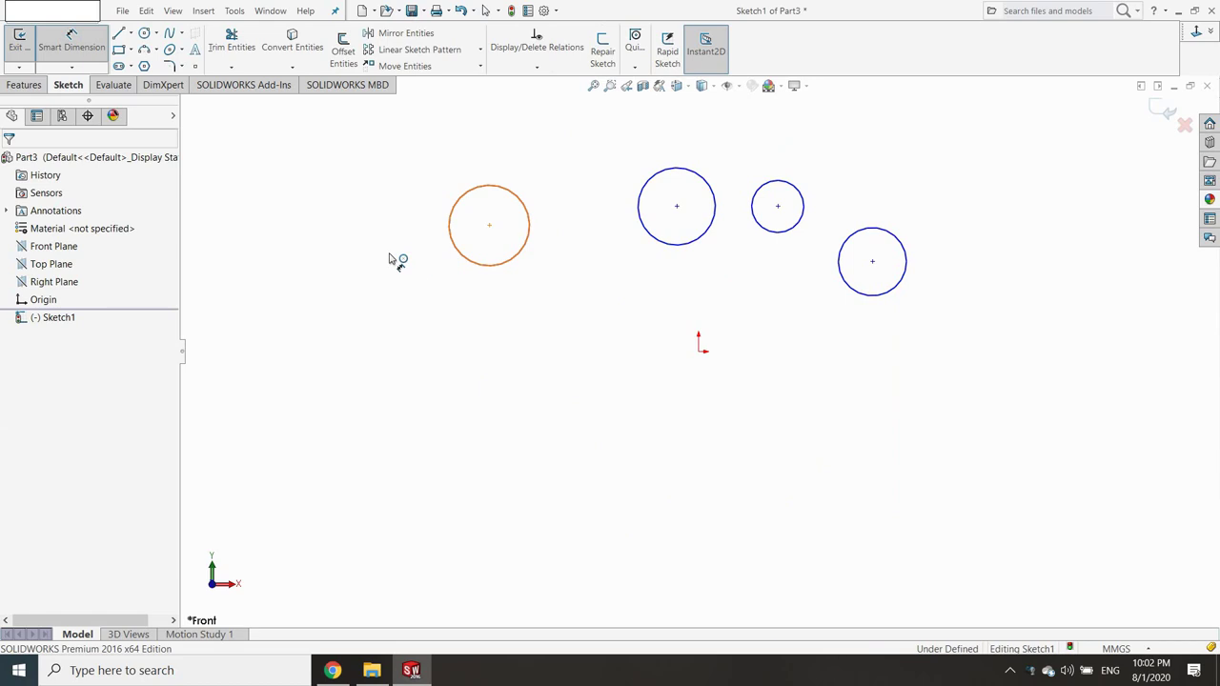
Dimension the first circle's diameter as 24 mm.
click(391, 245)
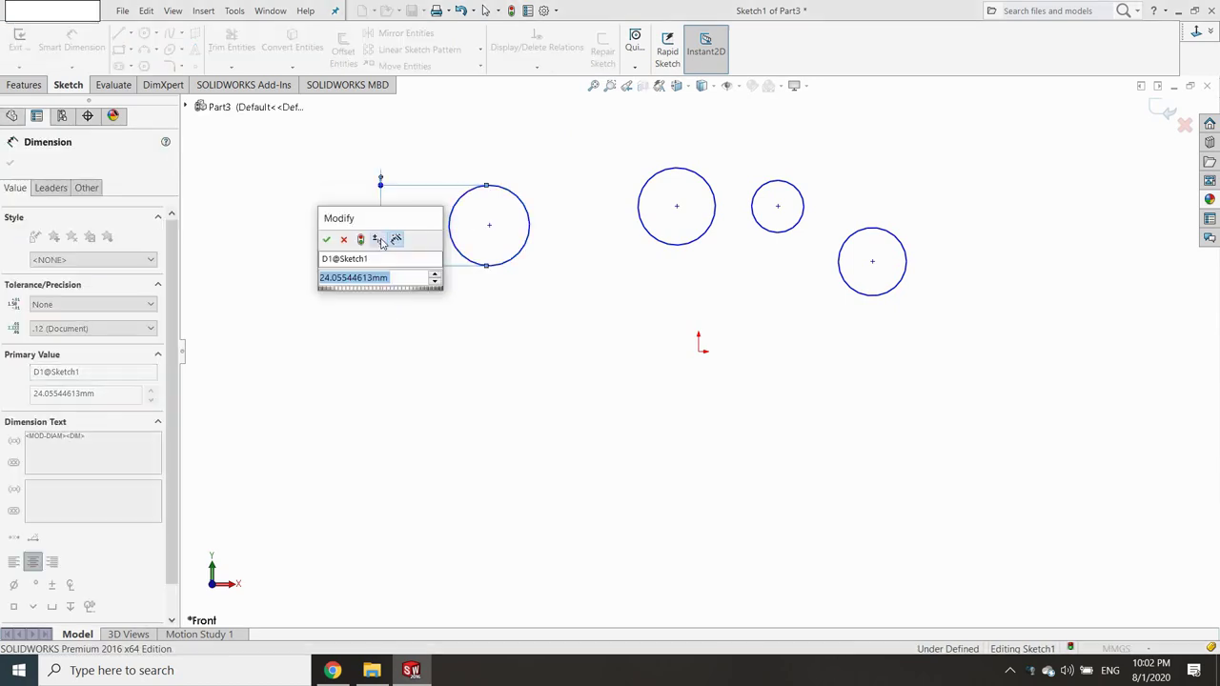
text(24)
key(Return)
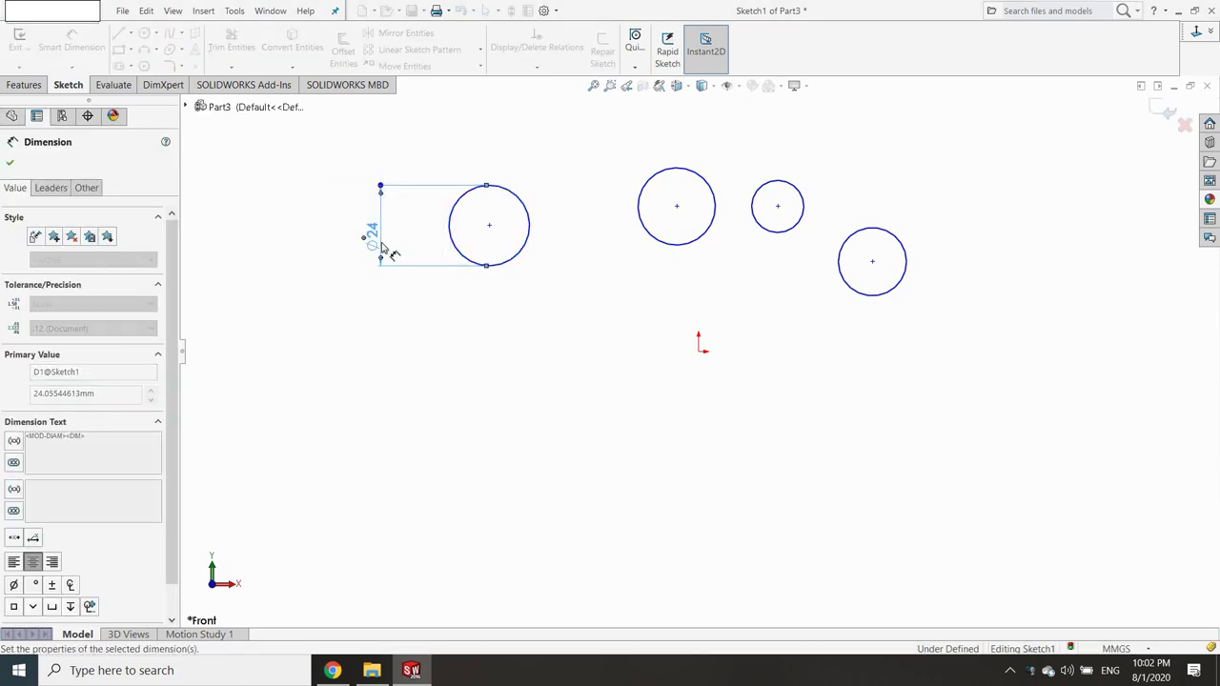
Apply an Equal relation so all four circles match in size.
click(536, 67)
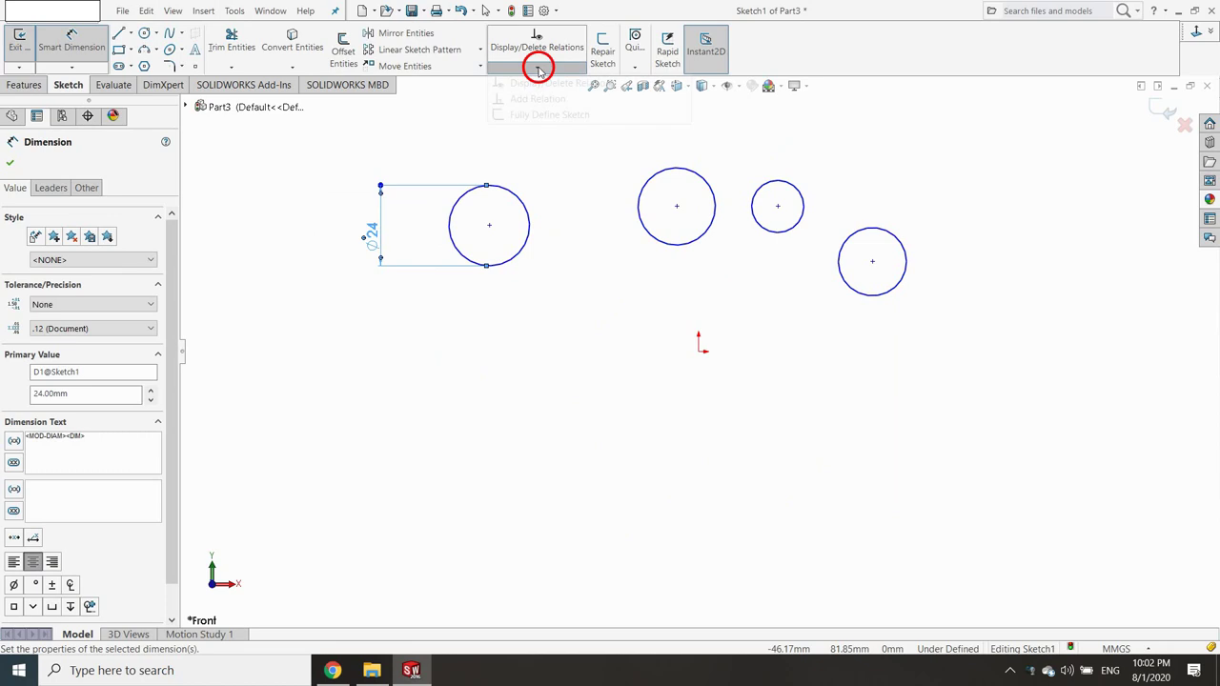
click(532, 101)
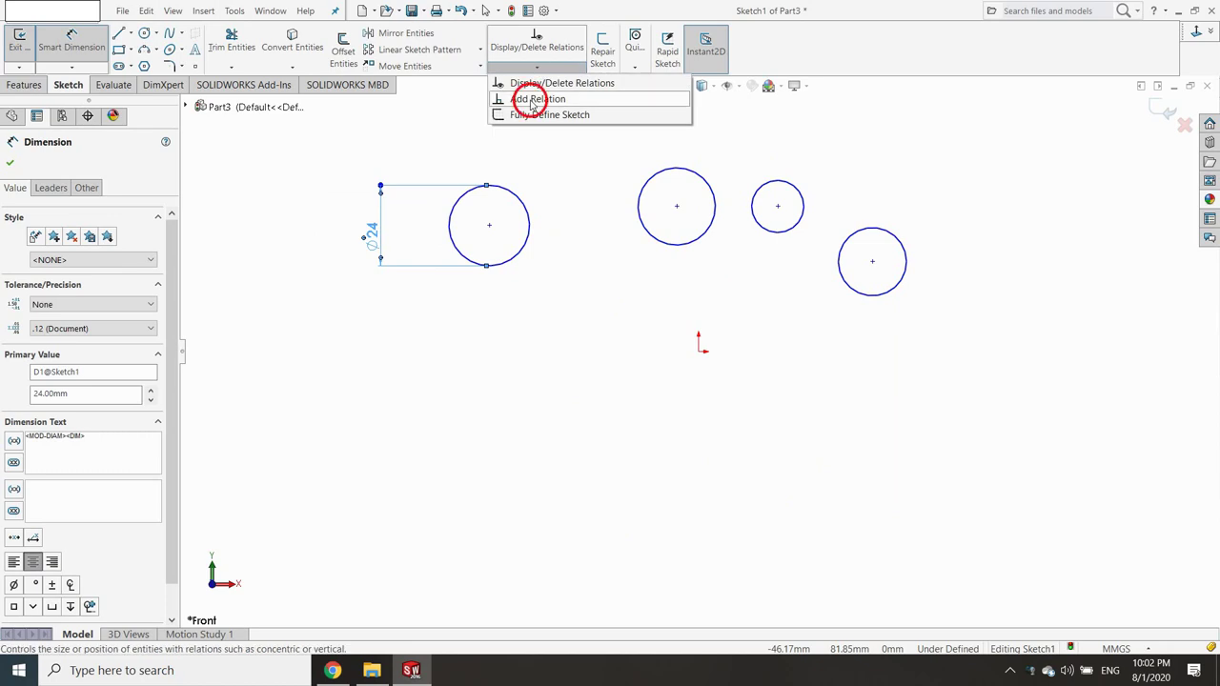
click(511, 269)
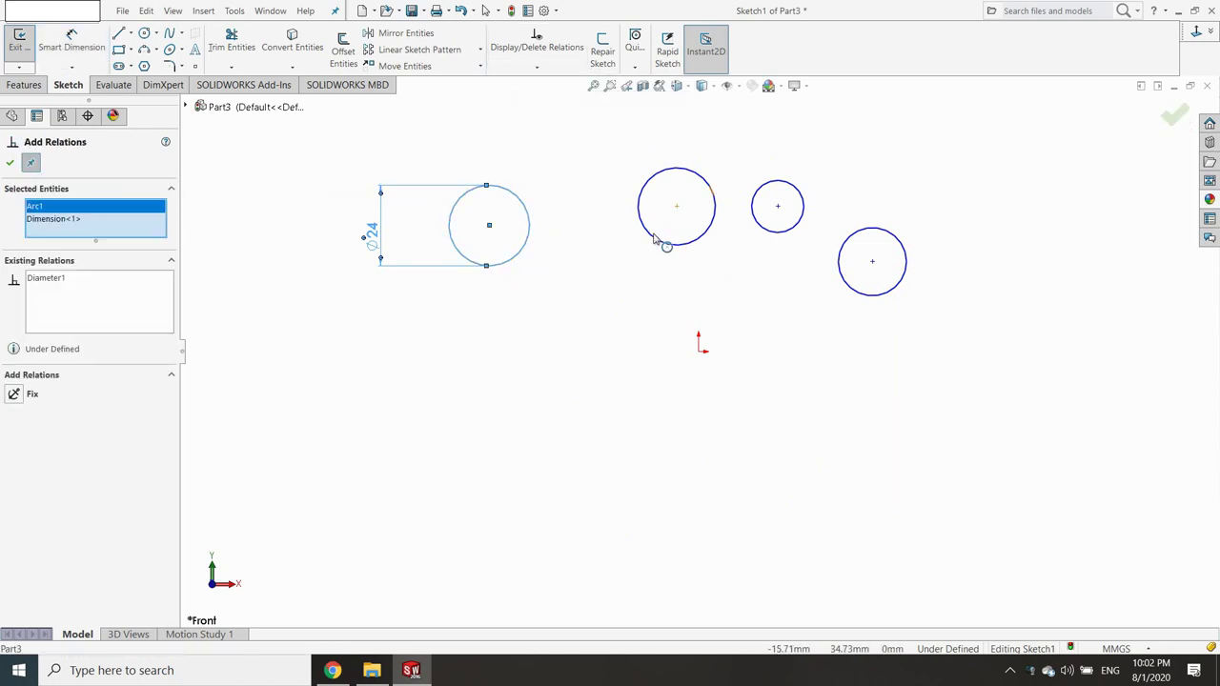
click(779, 234)
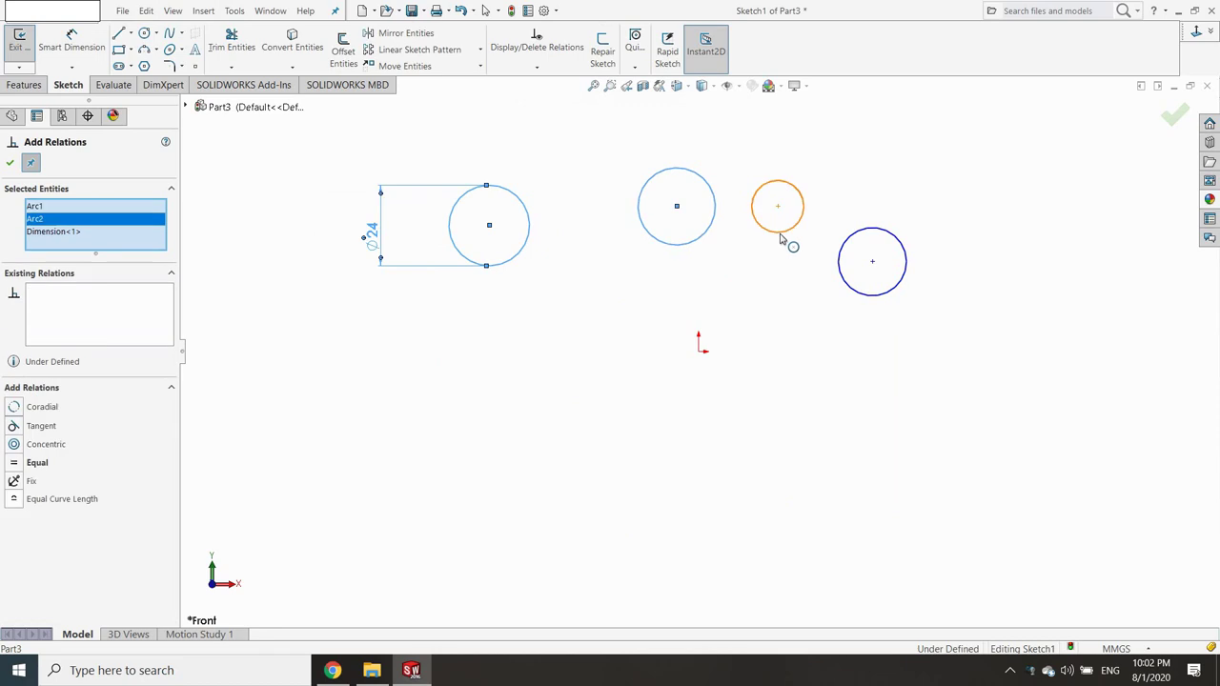
click(842, 286)
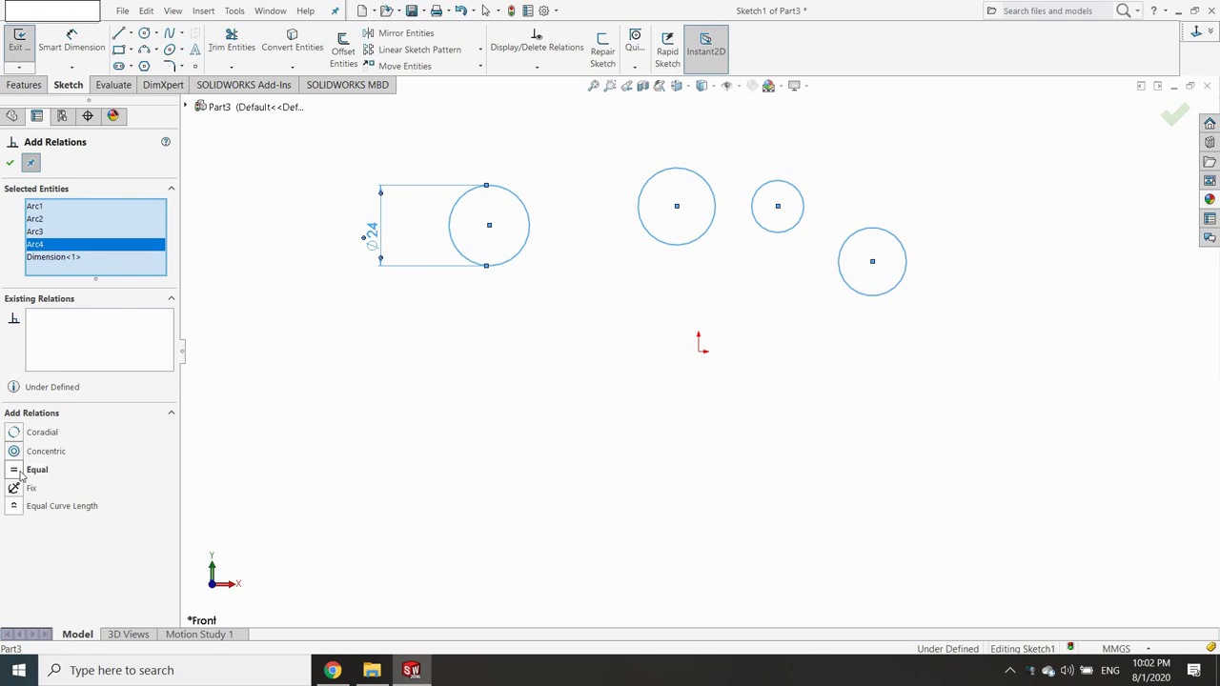
click(20, 471)
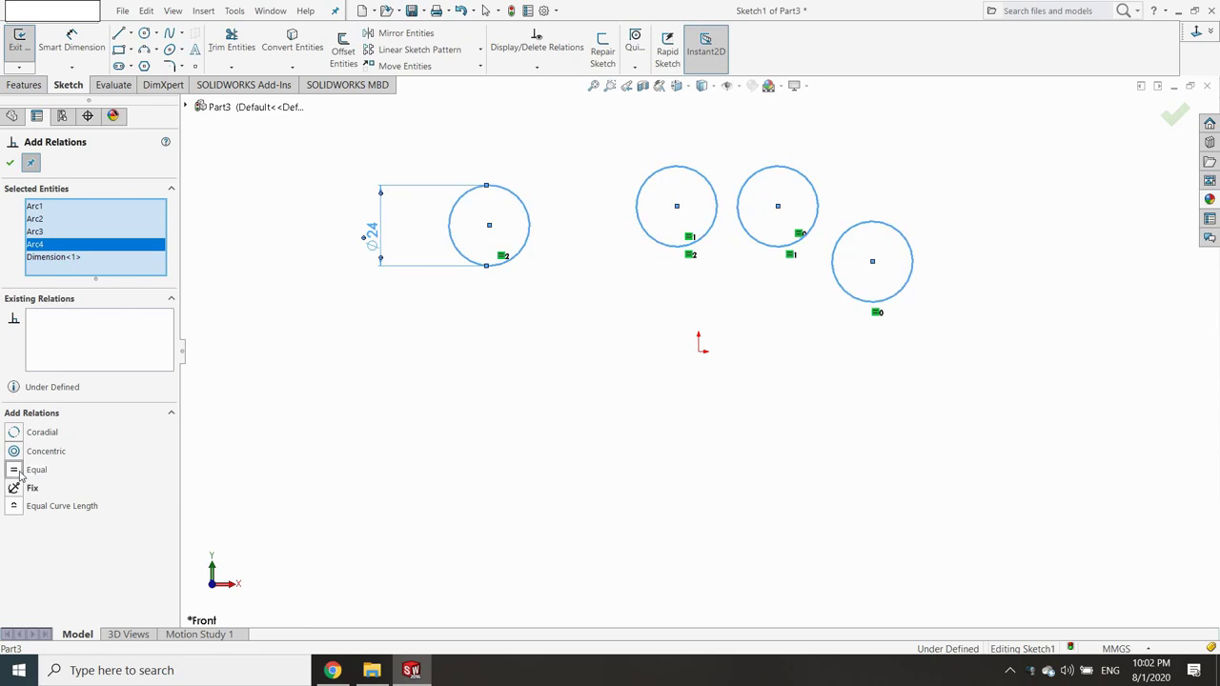
click(11, 164)
Draw centerlines from a bottom point to the second and third circle centres, plus a short vertical centerline.
click(130, 38)
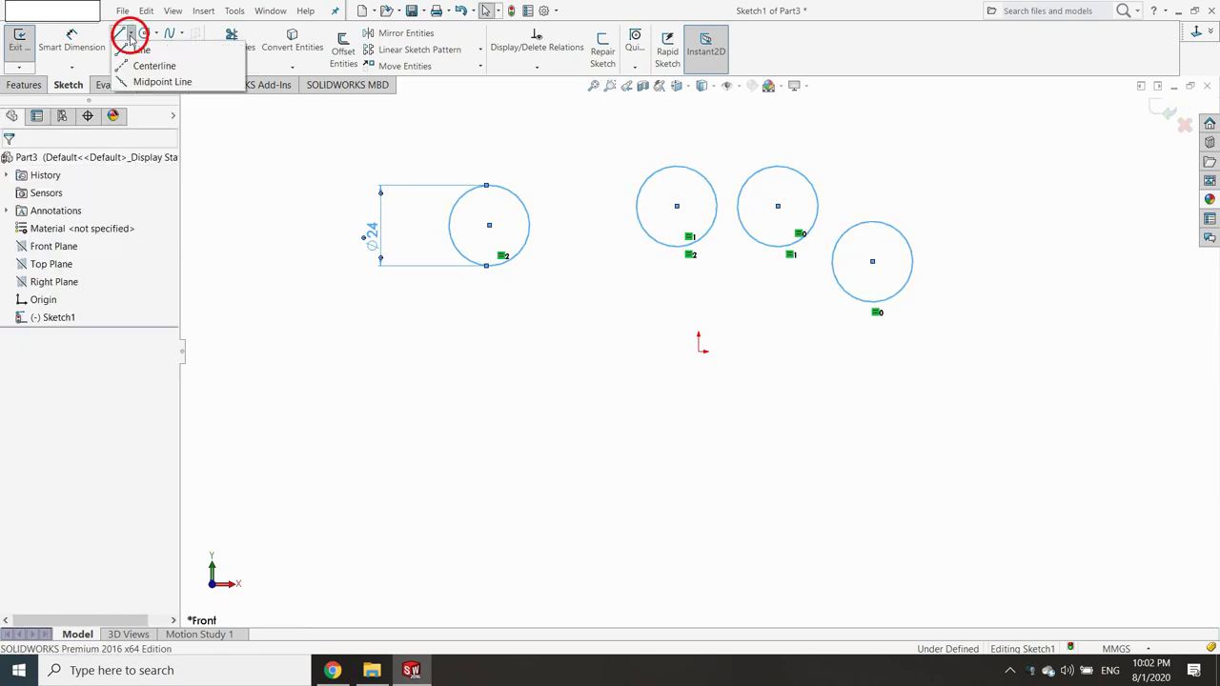
click(153, 64)
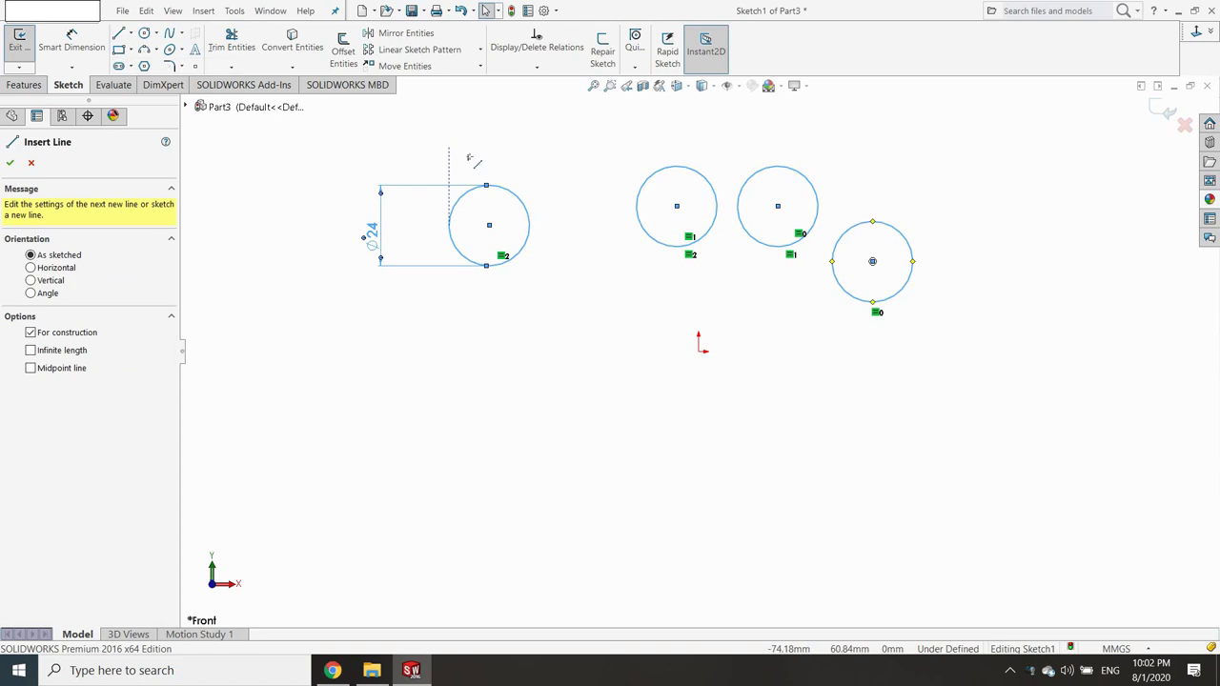
click(676, 206)
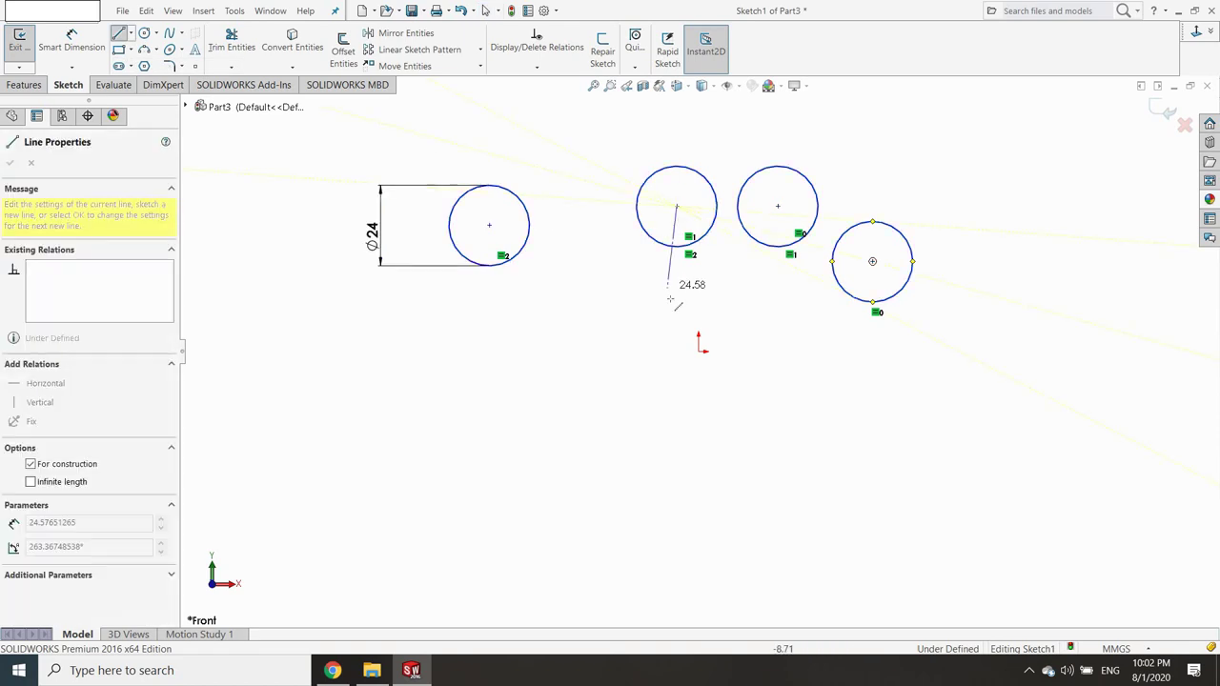
click(698, 350)
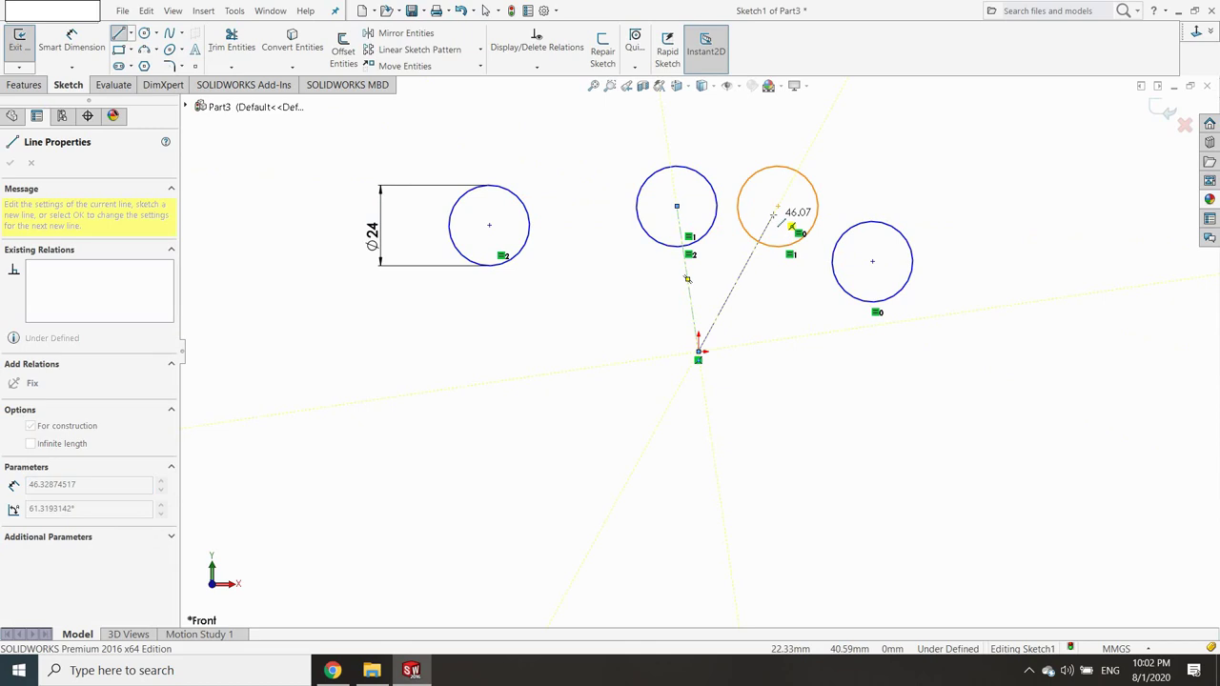
click(777, 206)
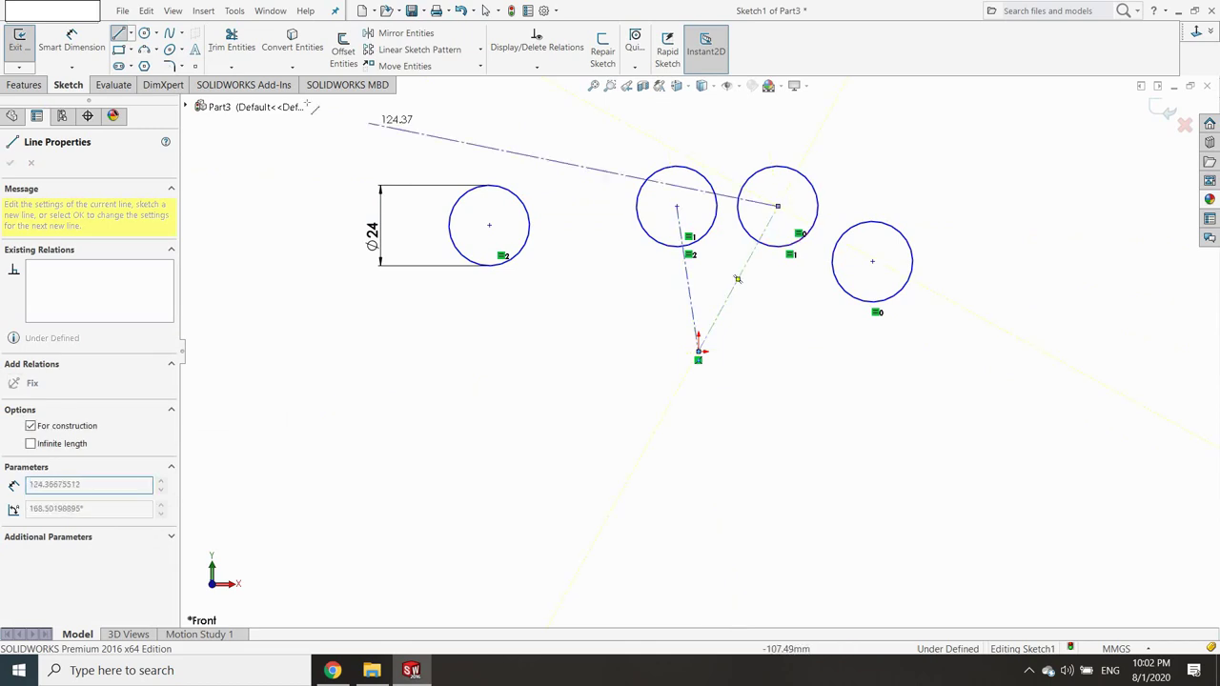
click(133, 37)
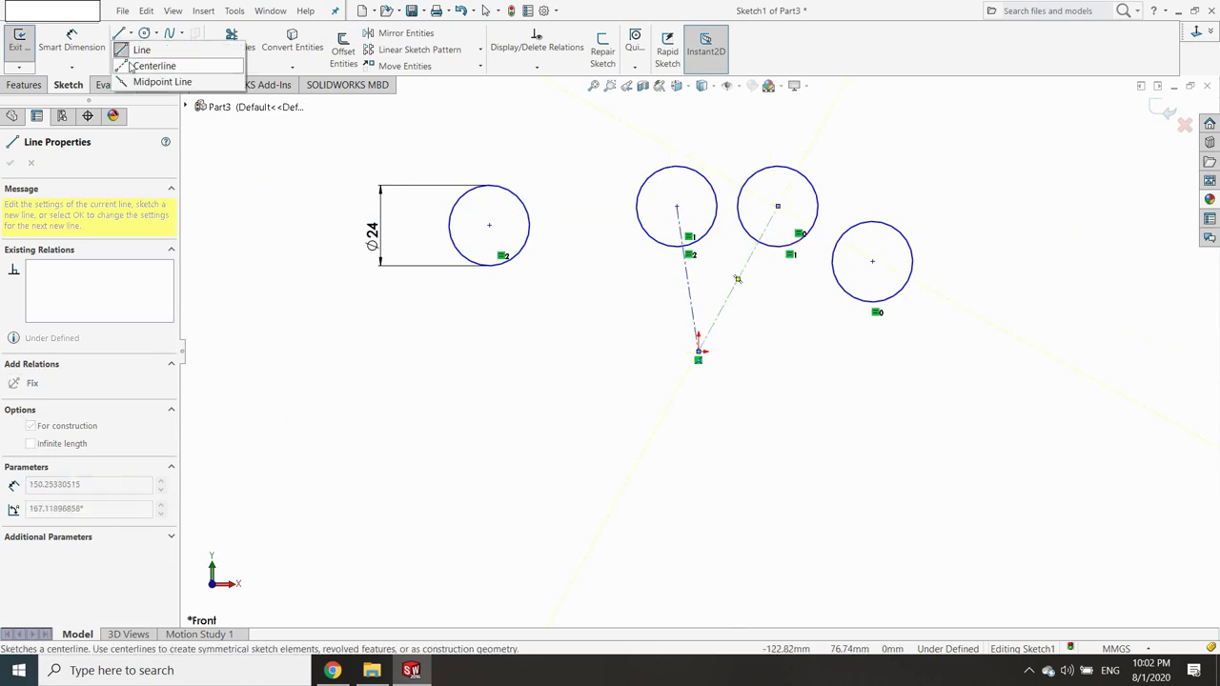
click(143, 64)
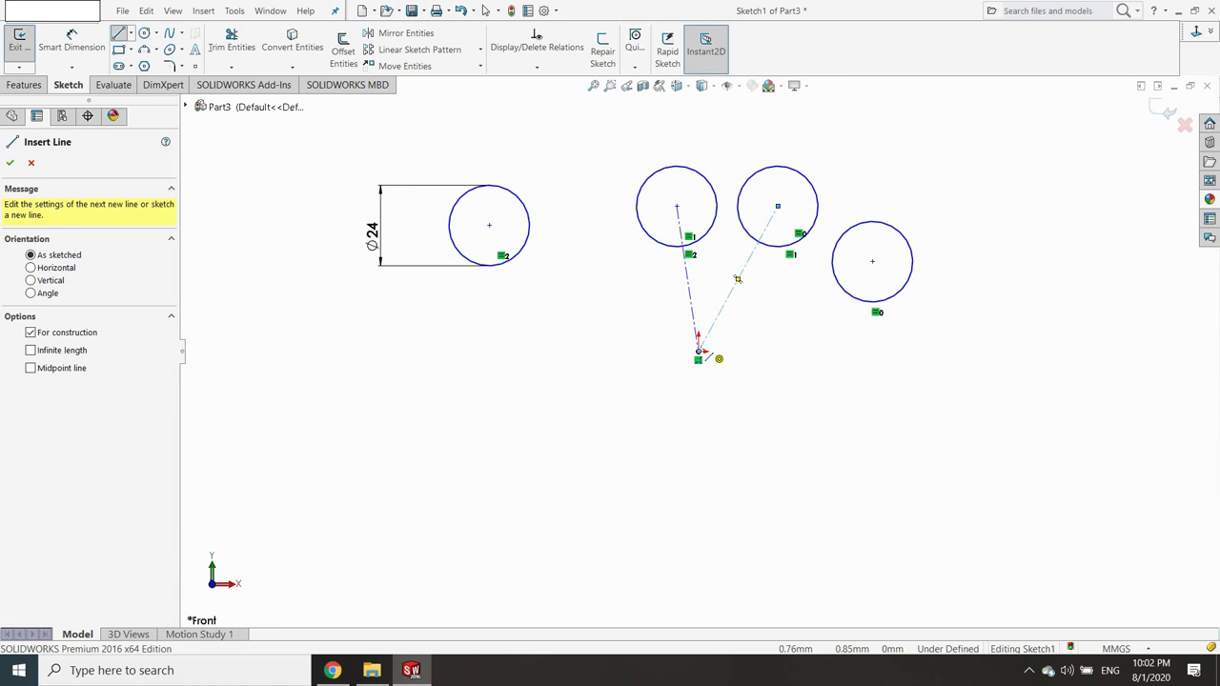
click(699, 352)
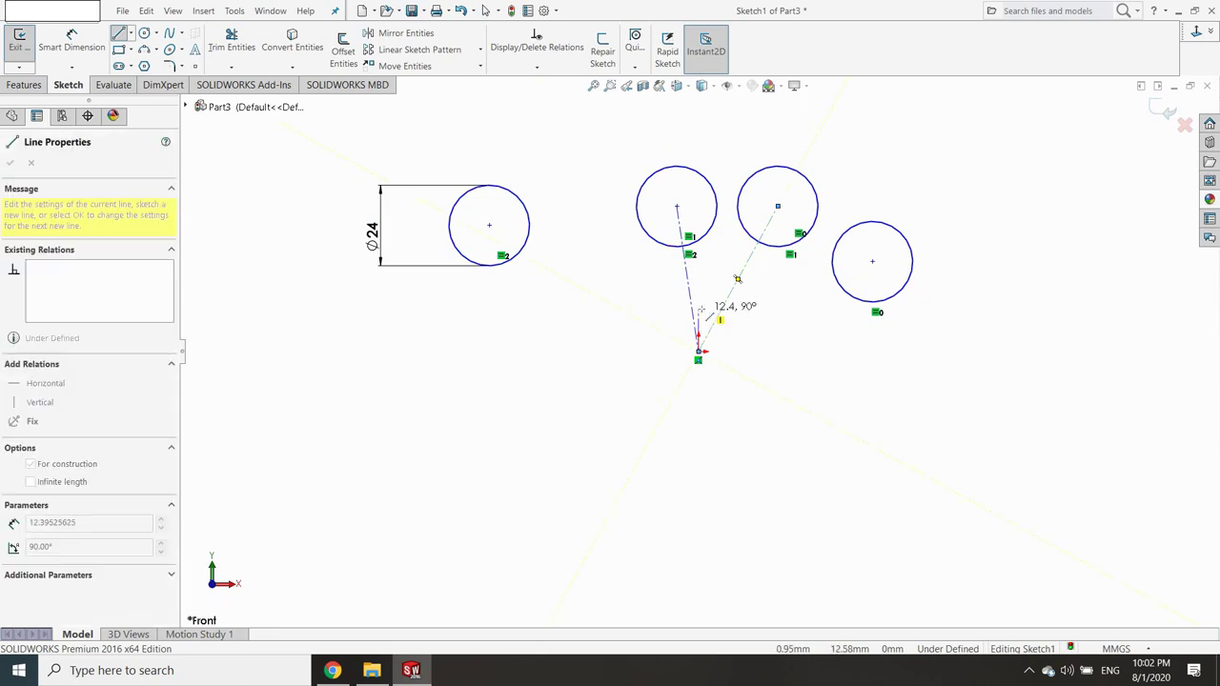
click(699, 306)
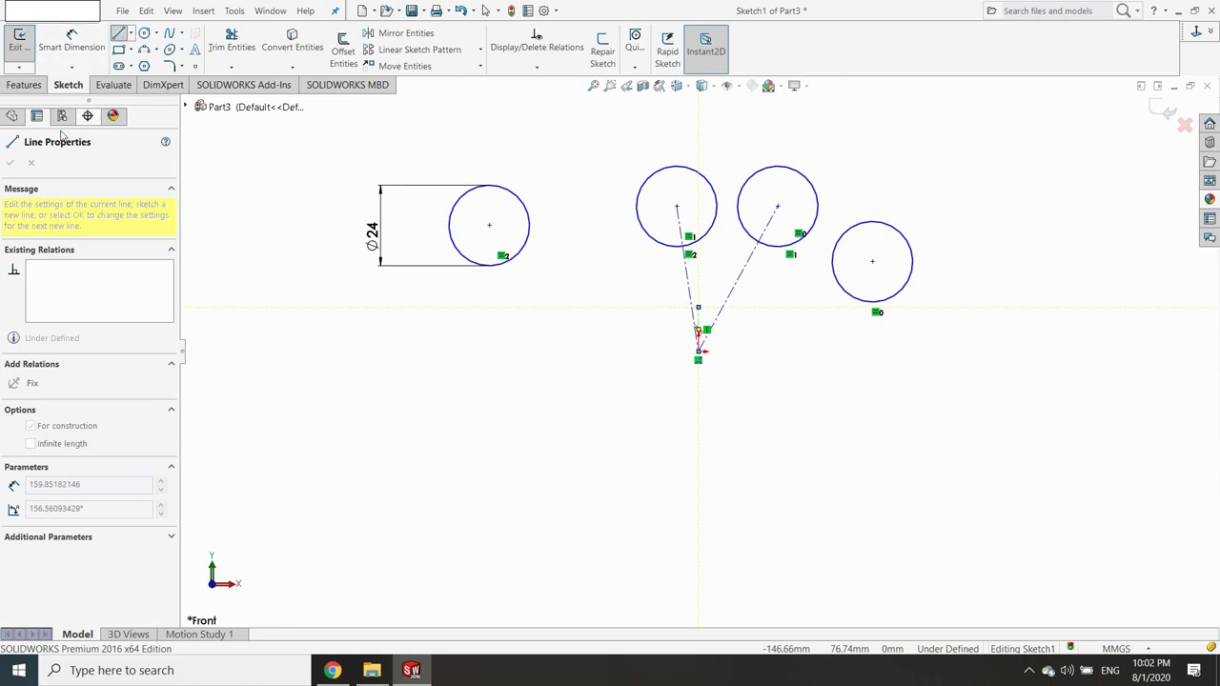
click(11, 162)
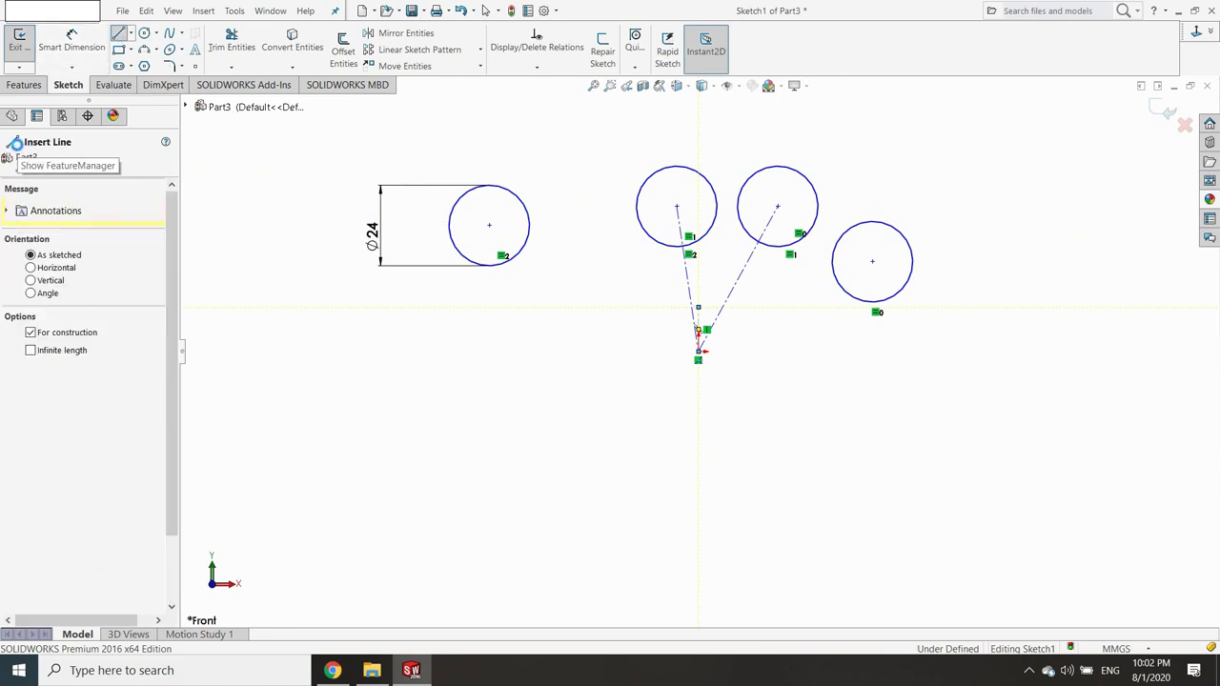
click(10, 162)
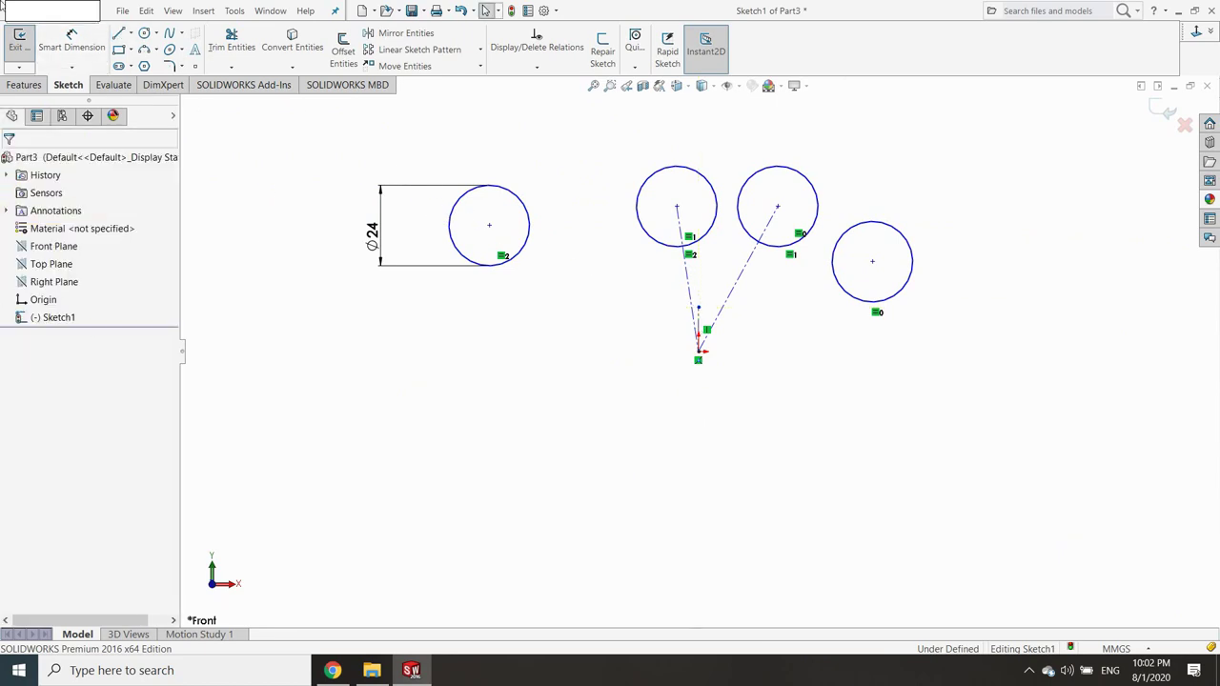
Convert the two slanted centerlines into solid sketch lines.
click(690, 294)
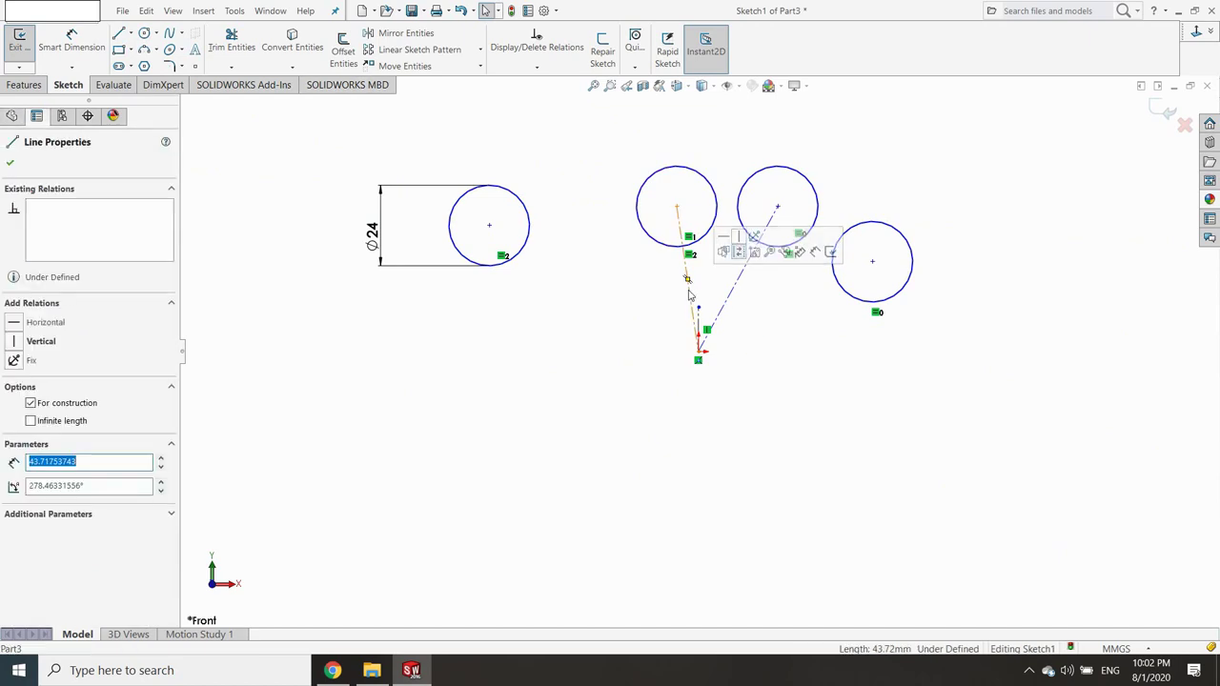
click(738, 253)
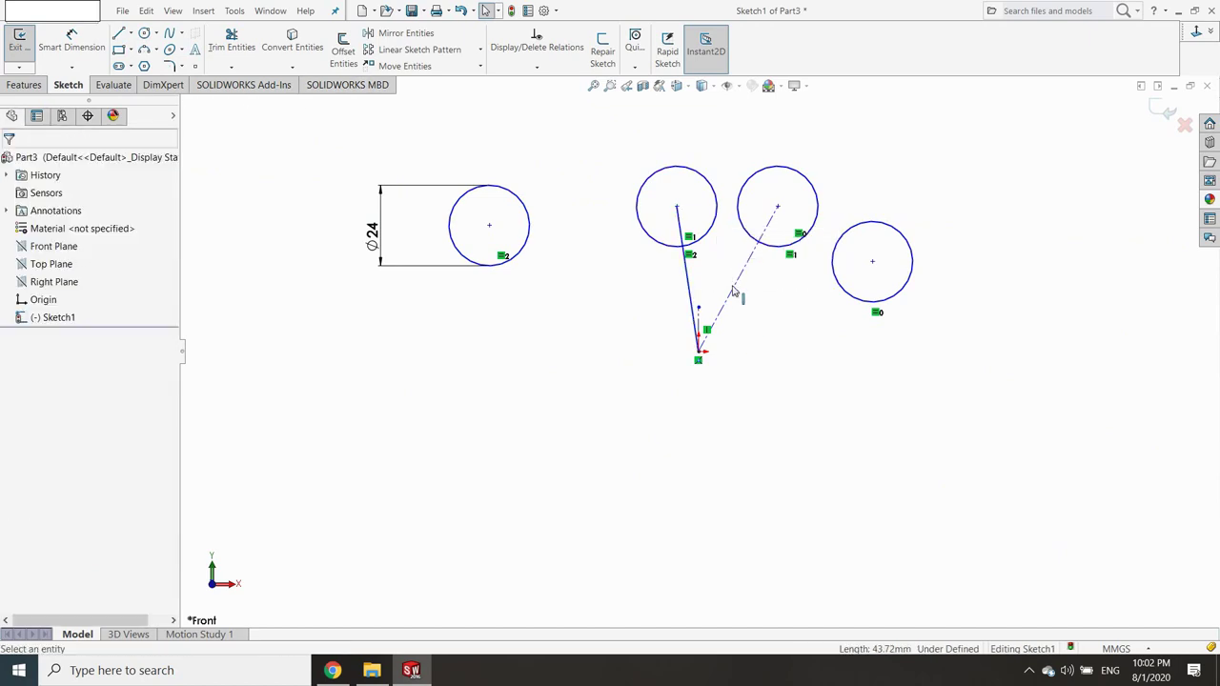
click(733, 288)
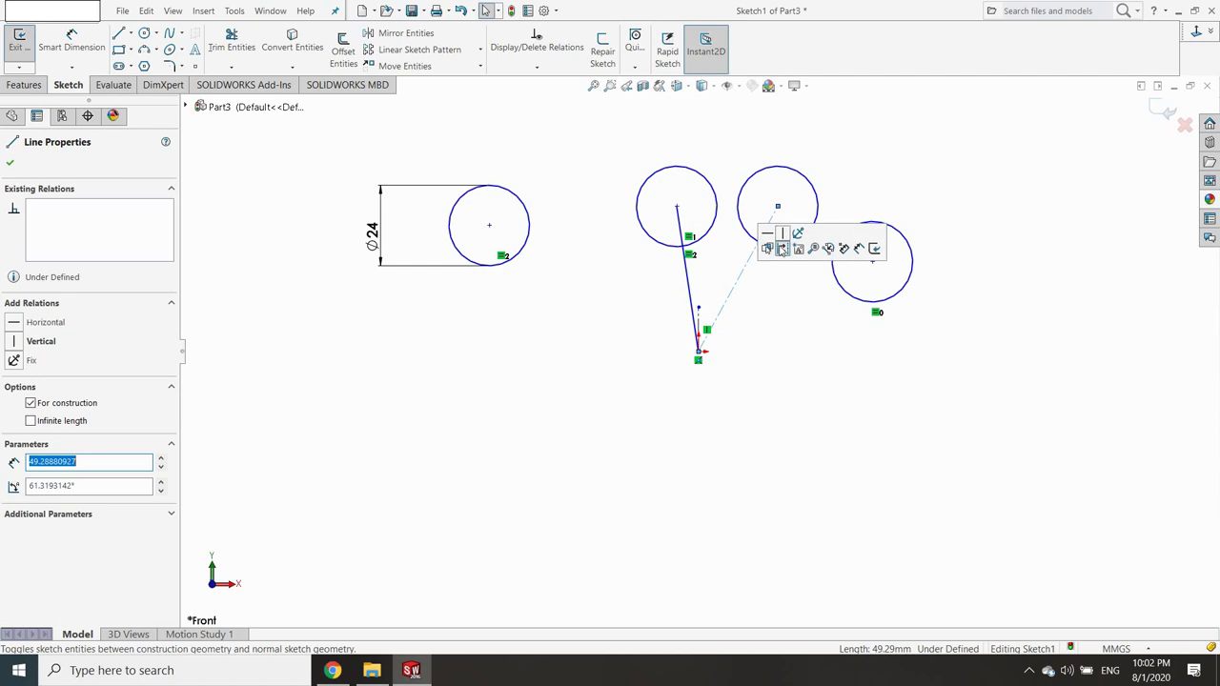
click(782, 249)
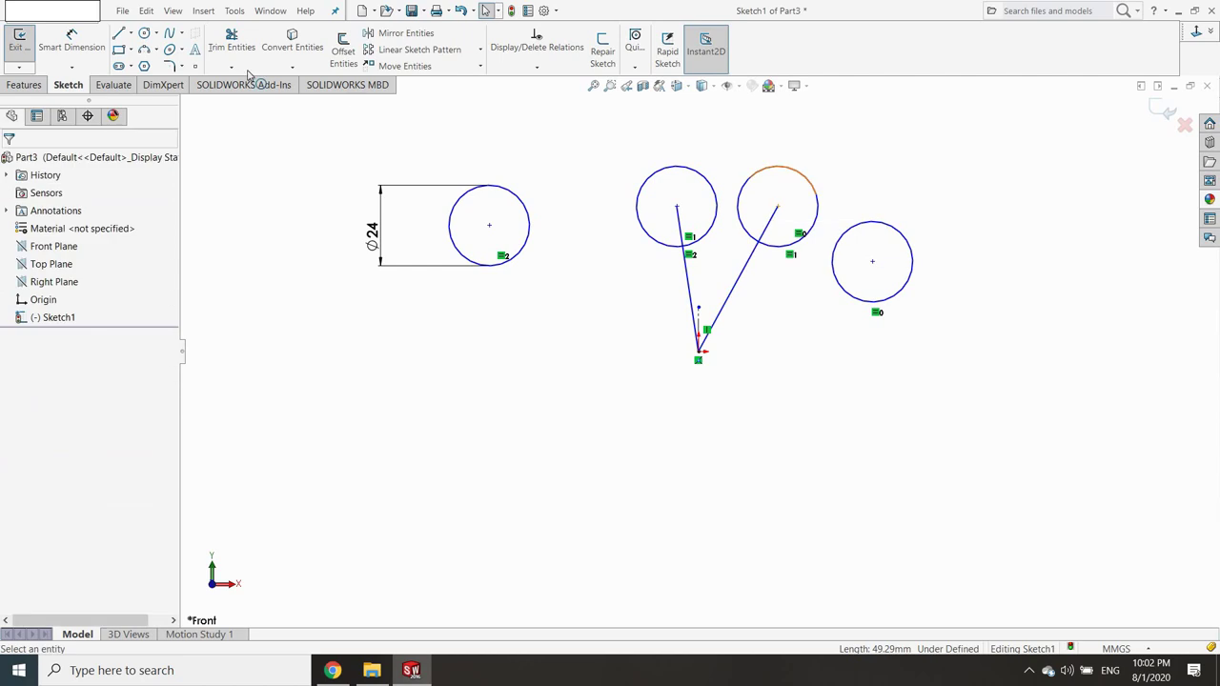
click(74, 43)
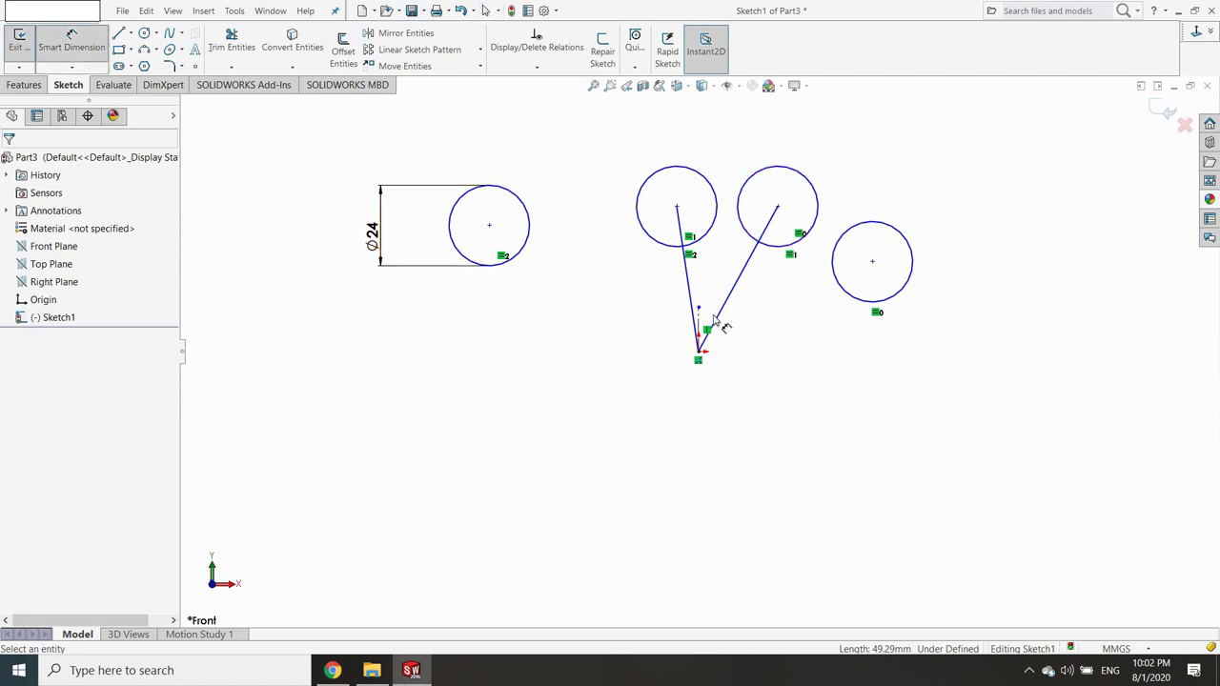
scroll(715, 321, down, 1)
scroll(703, 321, down, 2)
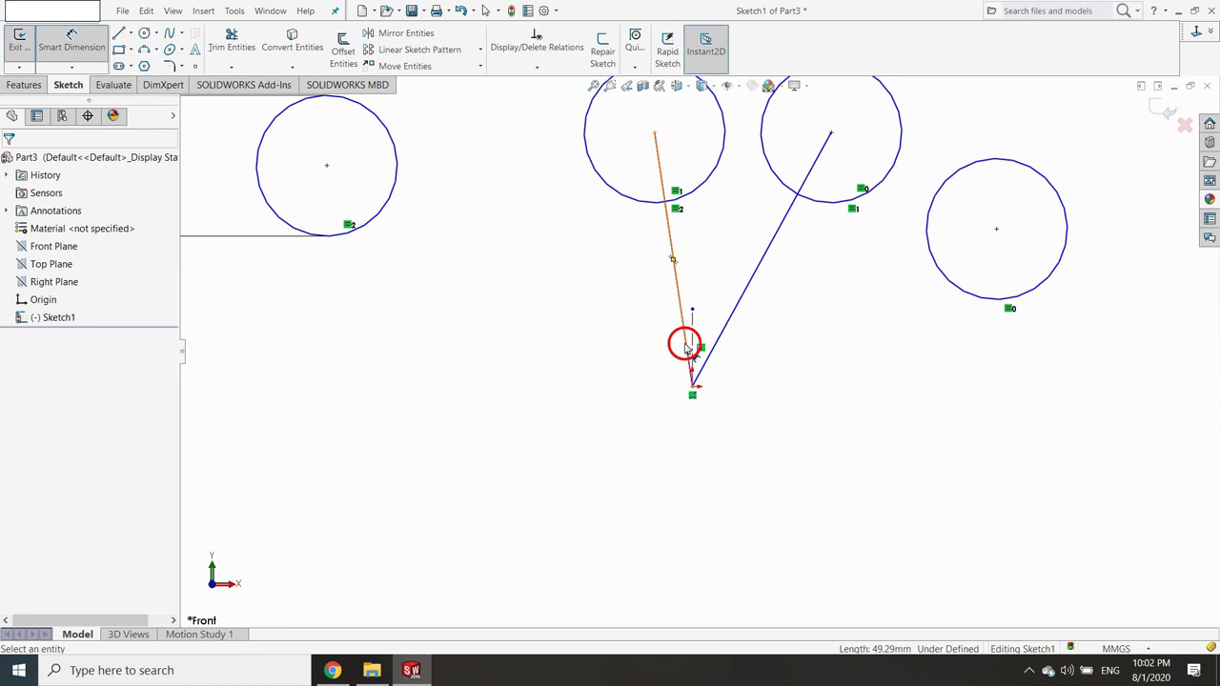
Dimension the left slanted line at 17° from the vertical centerline.
click(685, 346)
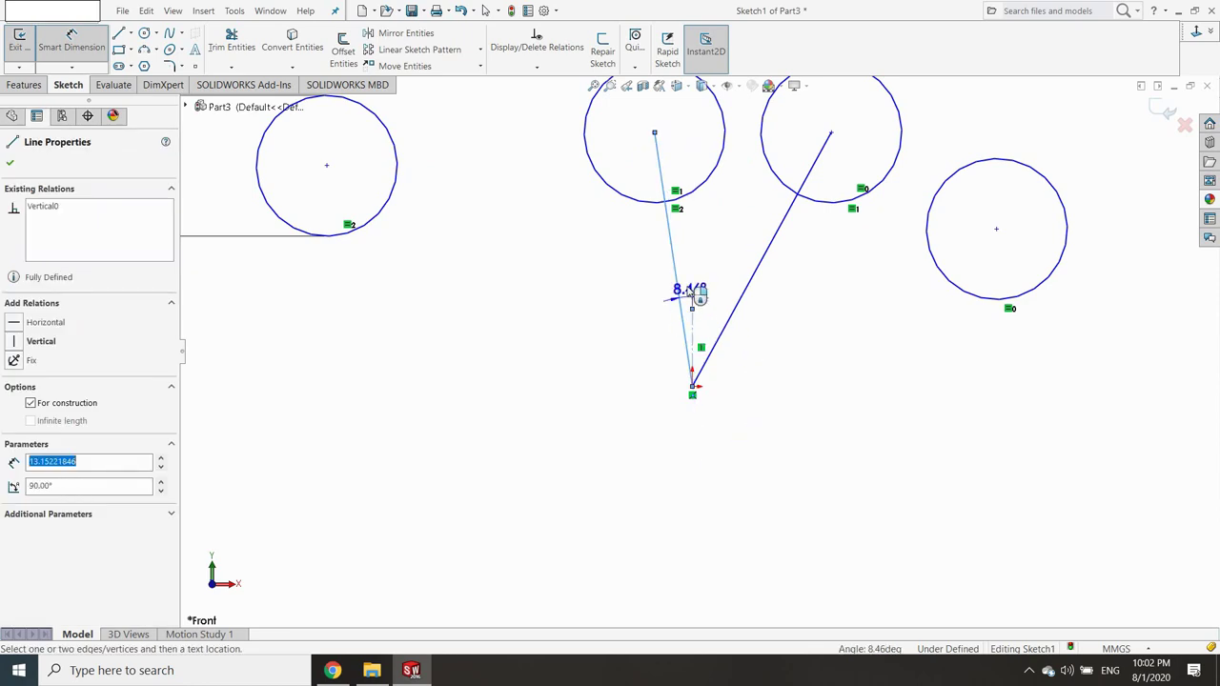
click(690, 258)
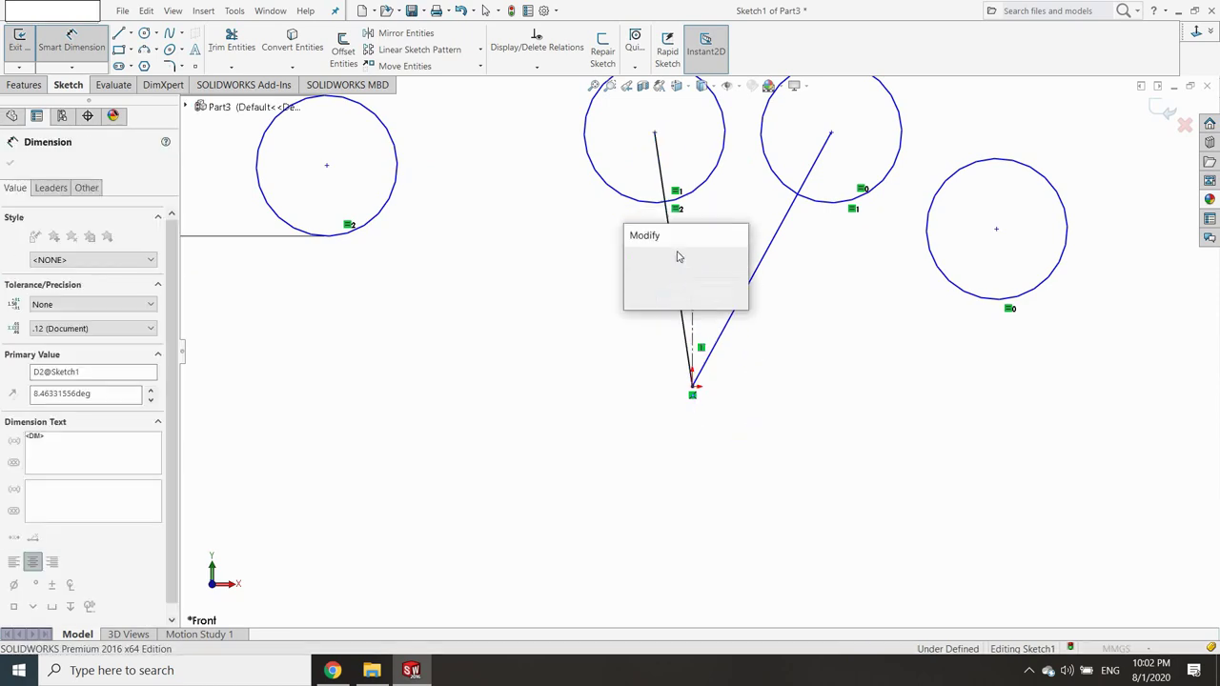
text(17)
key(Return)
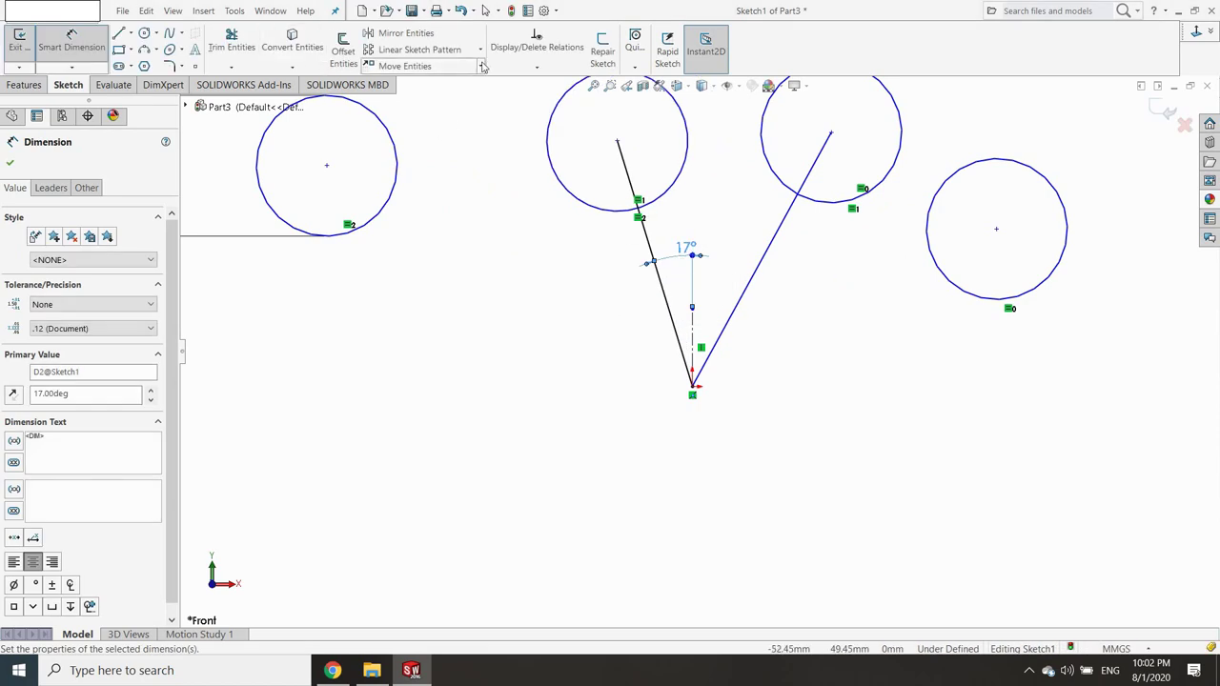
click(526, 69)
click(537, 99)
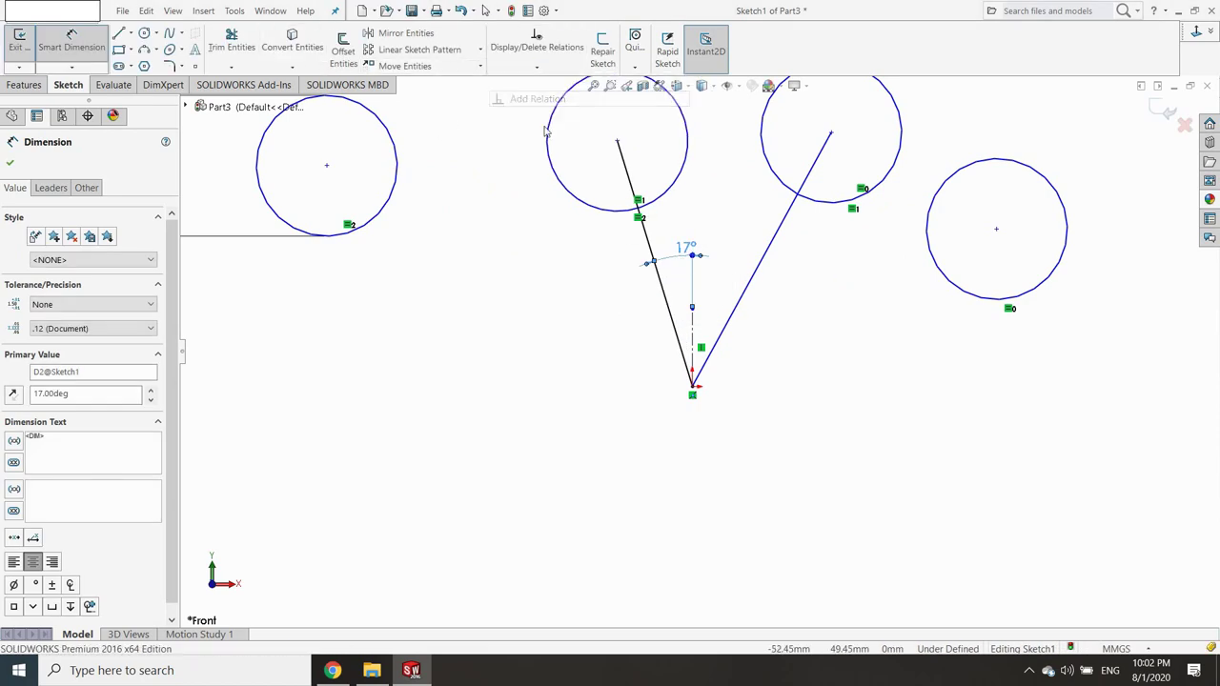
Make the left and right slanted lines symmetric about the vertical centerline.
click(672, 322)
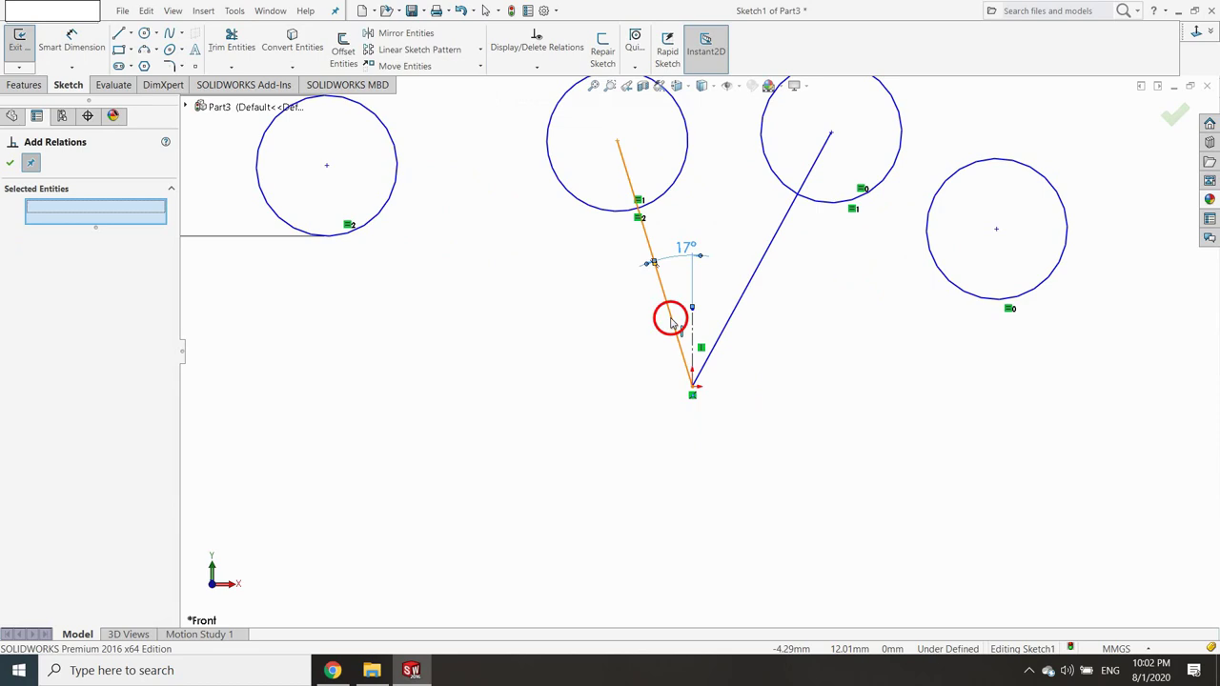
click(722, 331)
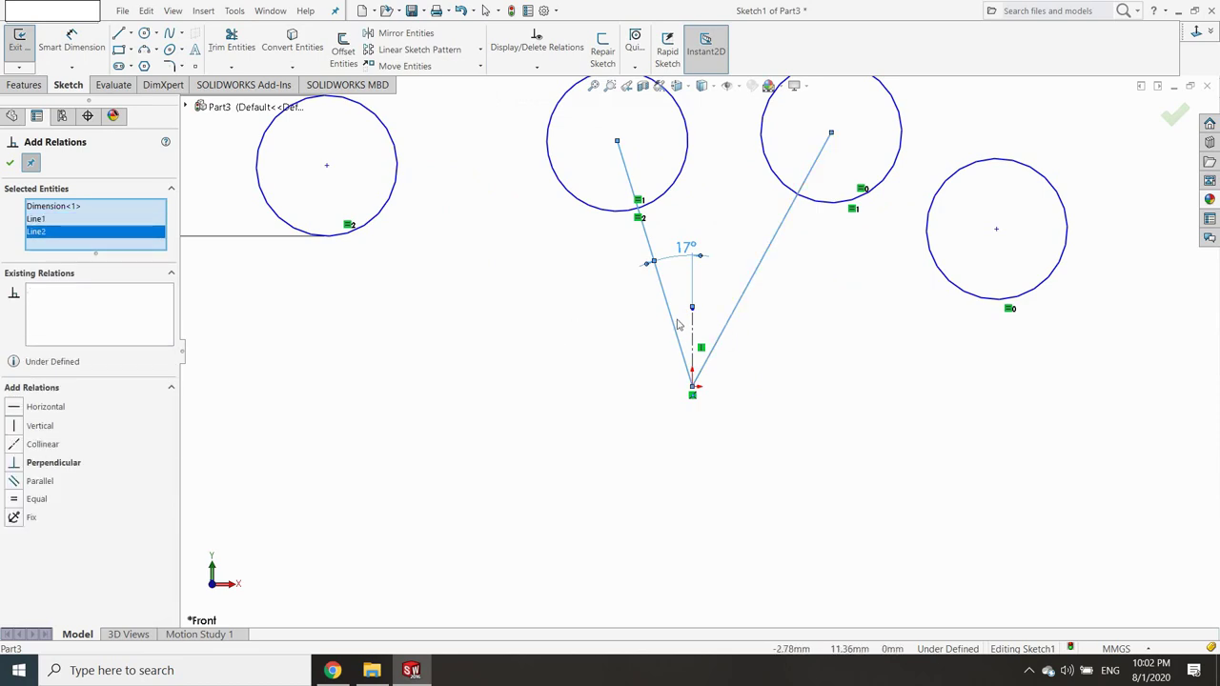
click(693, 327)
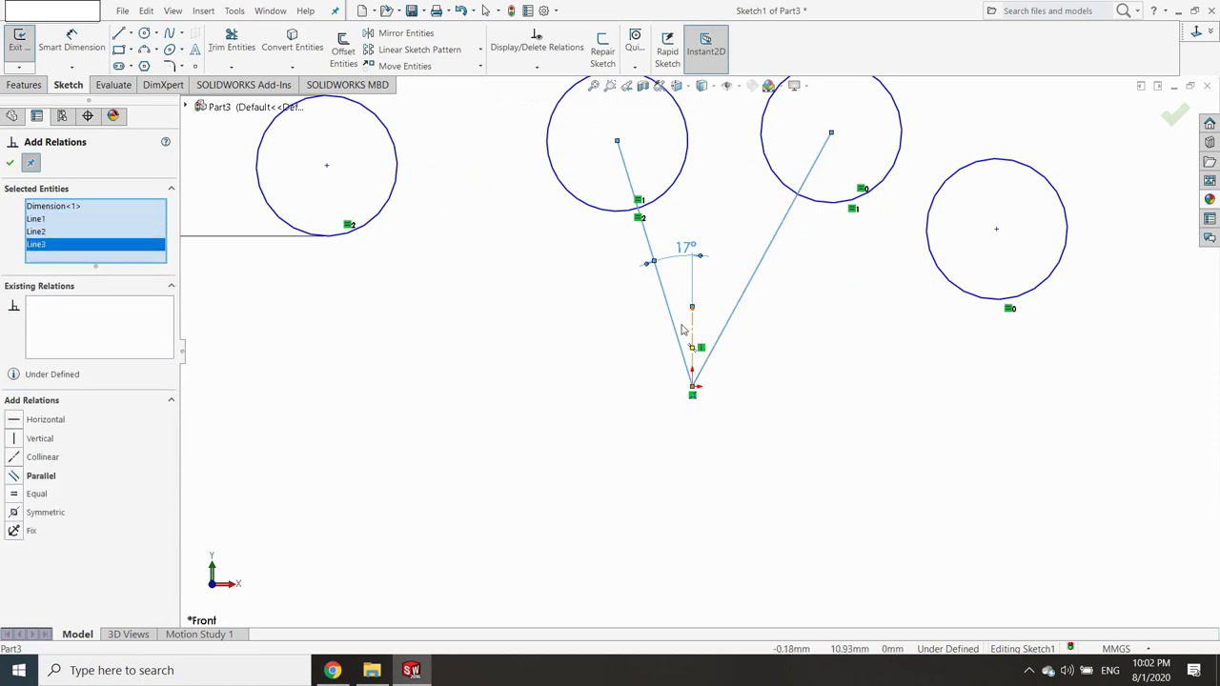
click(13, 512)
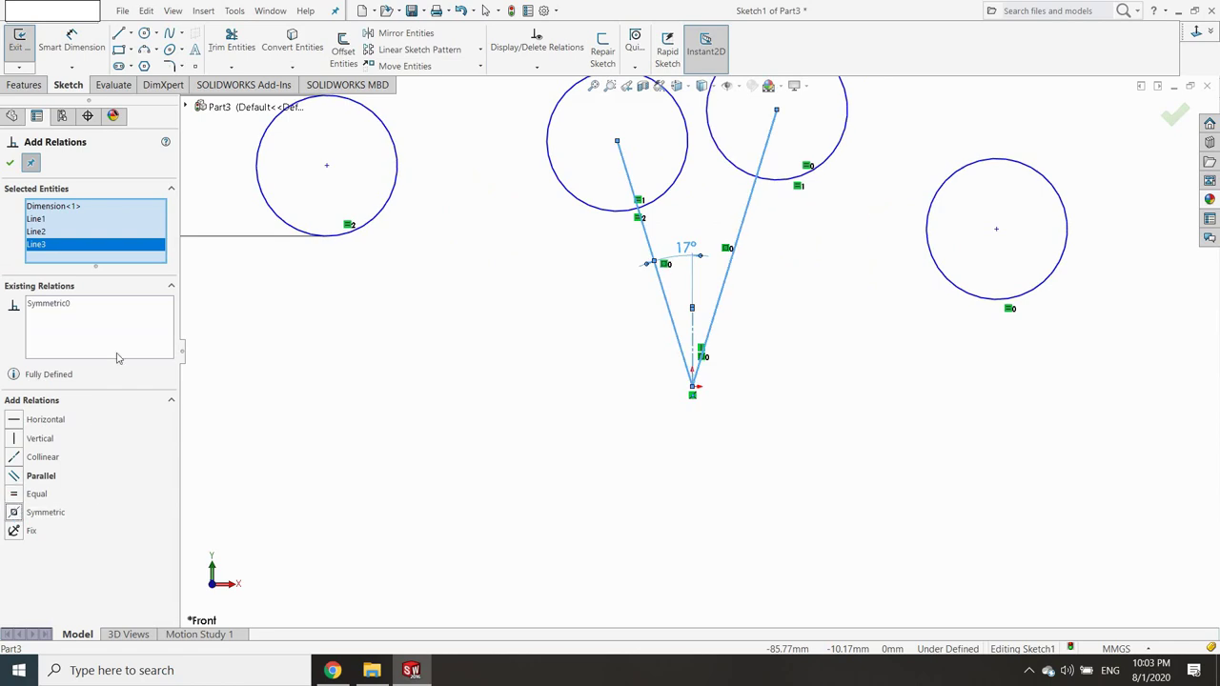
click(76, 52)
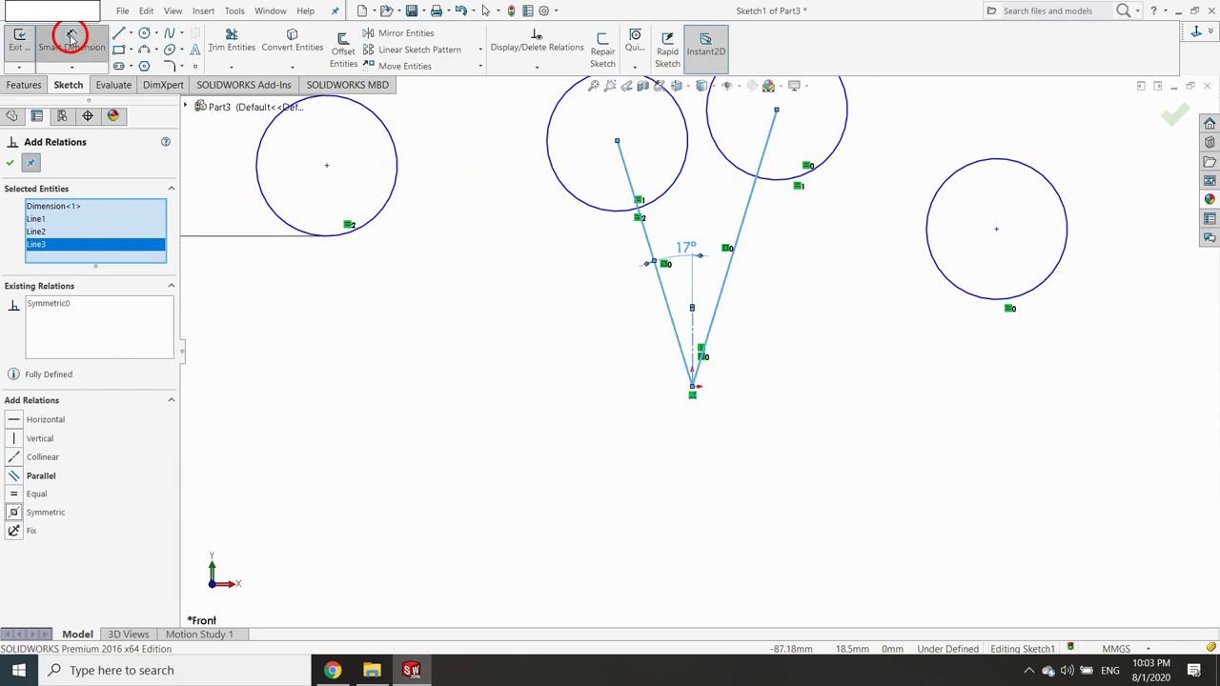
Set the right line's top end 50 mm vertically above the bottom vertex.
click(776, 112)
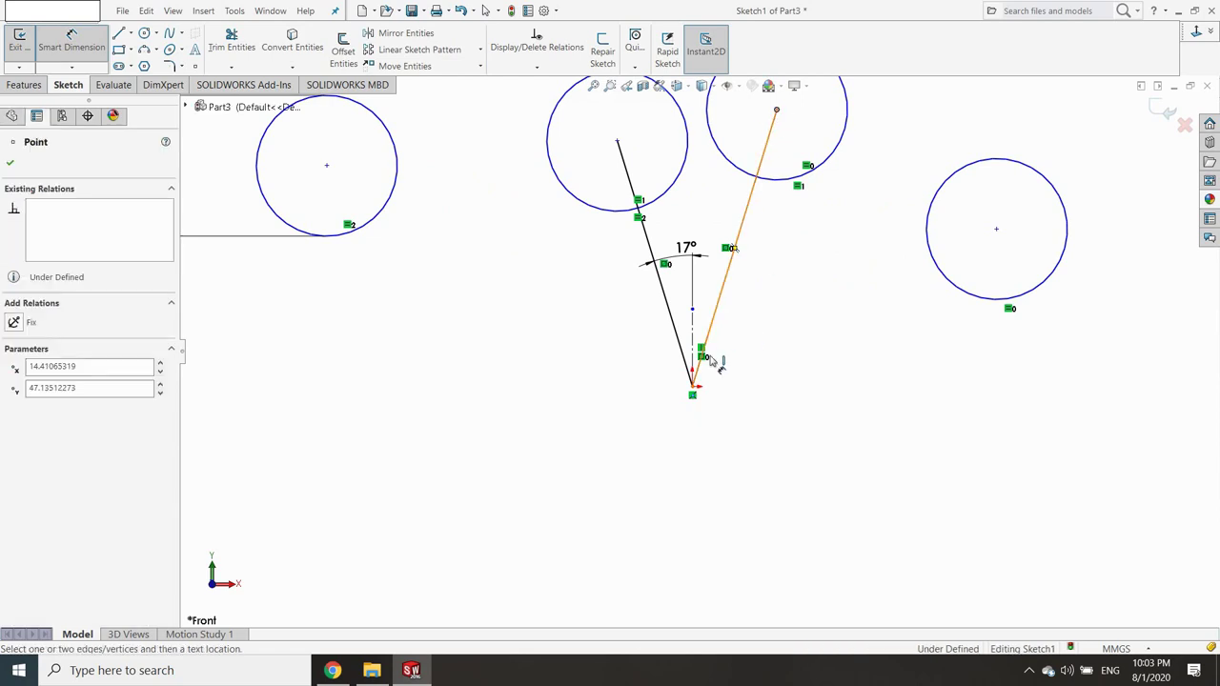
click(693, 389)
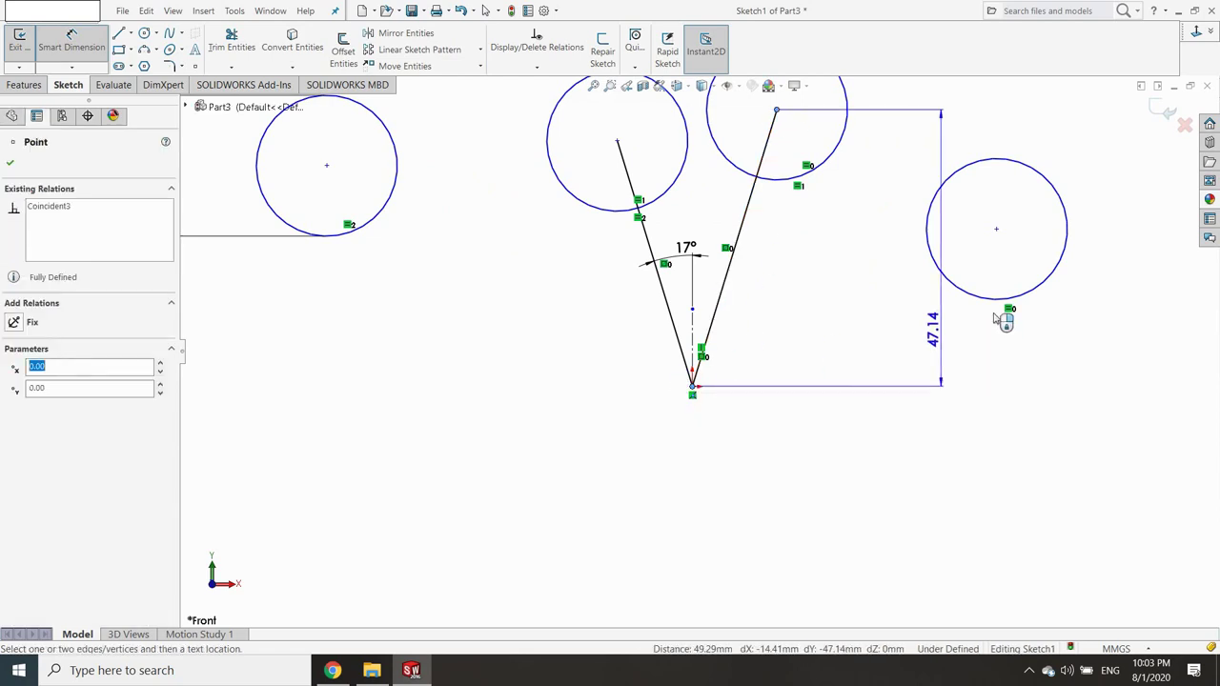
click(1109, 289)
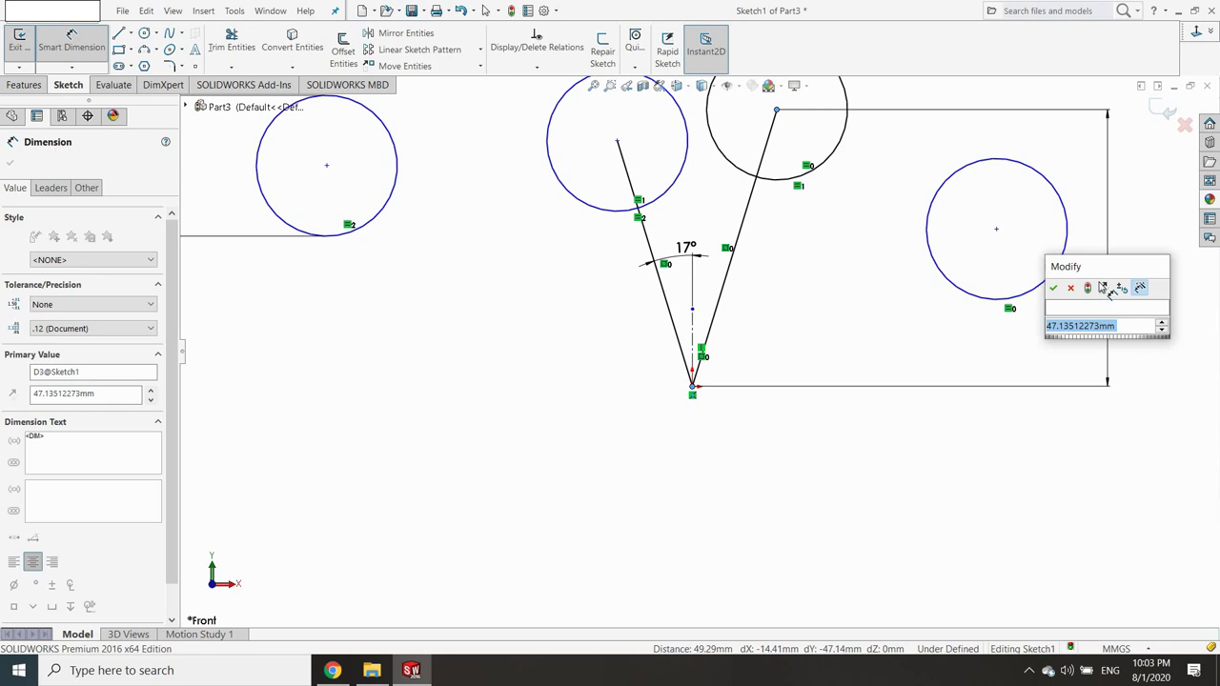
text(50)
key(Return)
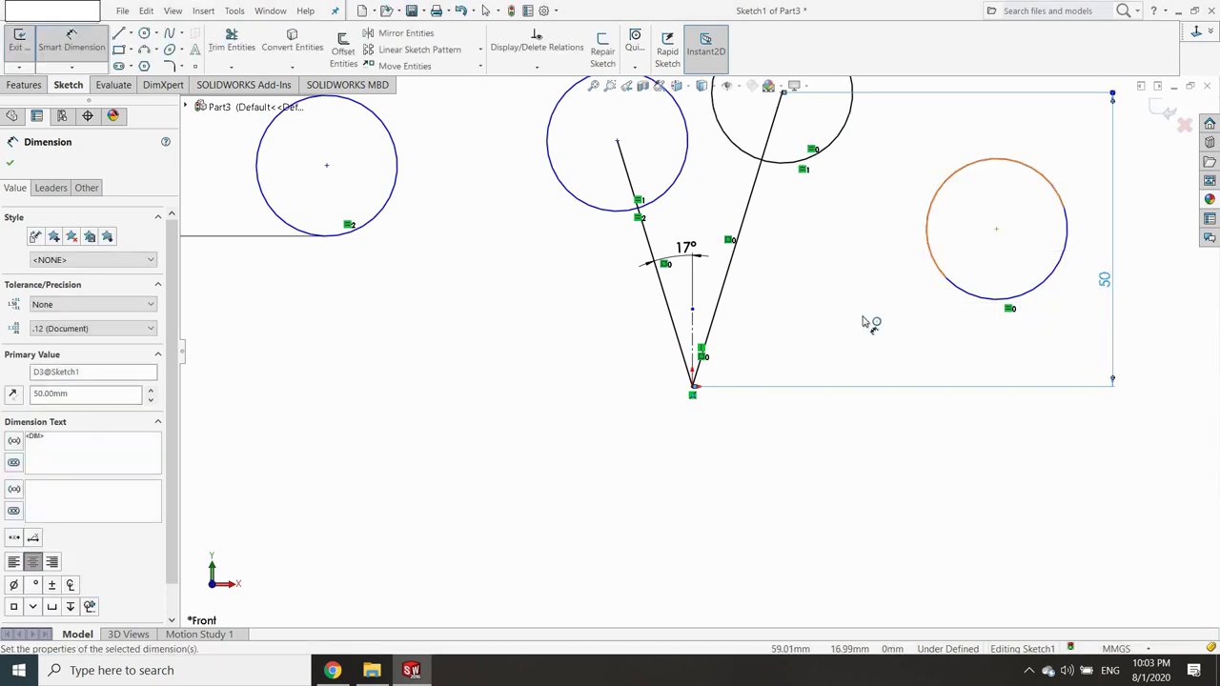
Space the two middle ring centres 30 mm apart horizontally.
click(631, 176)
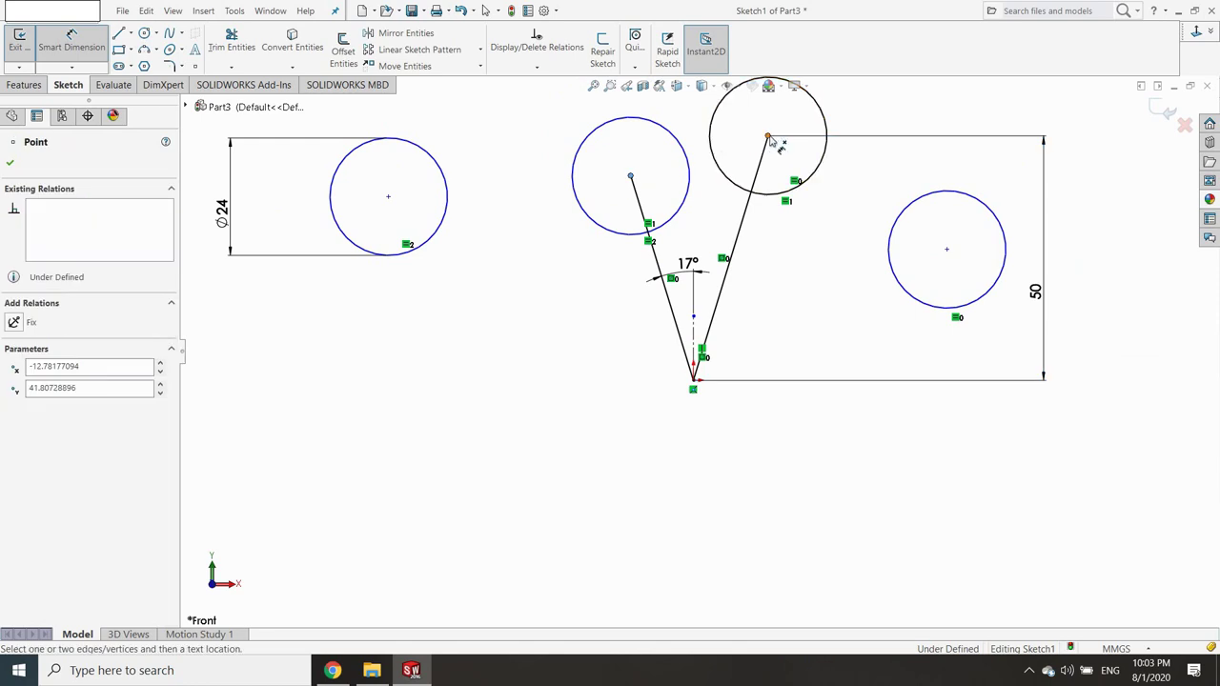
click(768, 138)
click(687, 114)
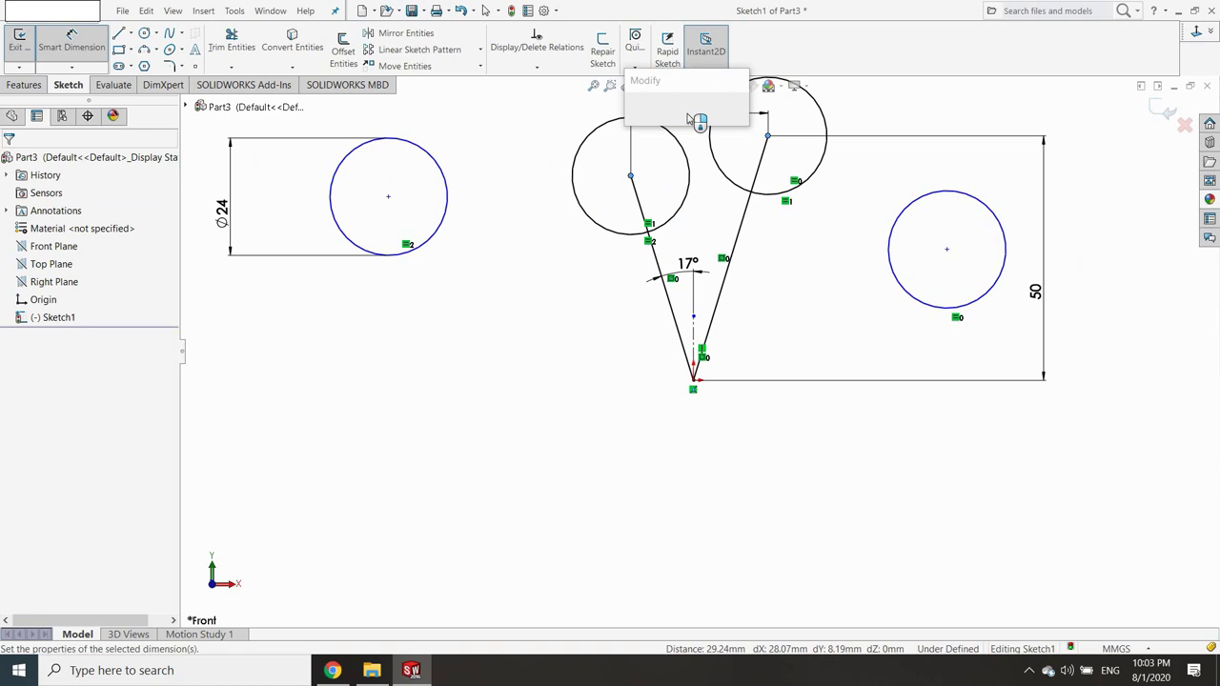
text(30)
key(Return)
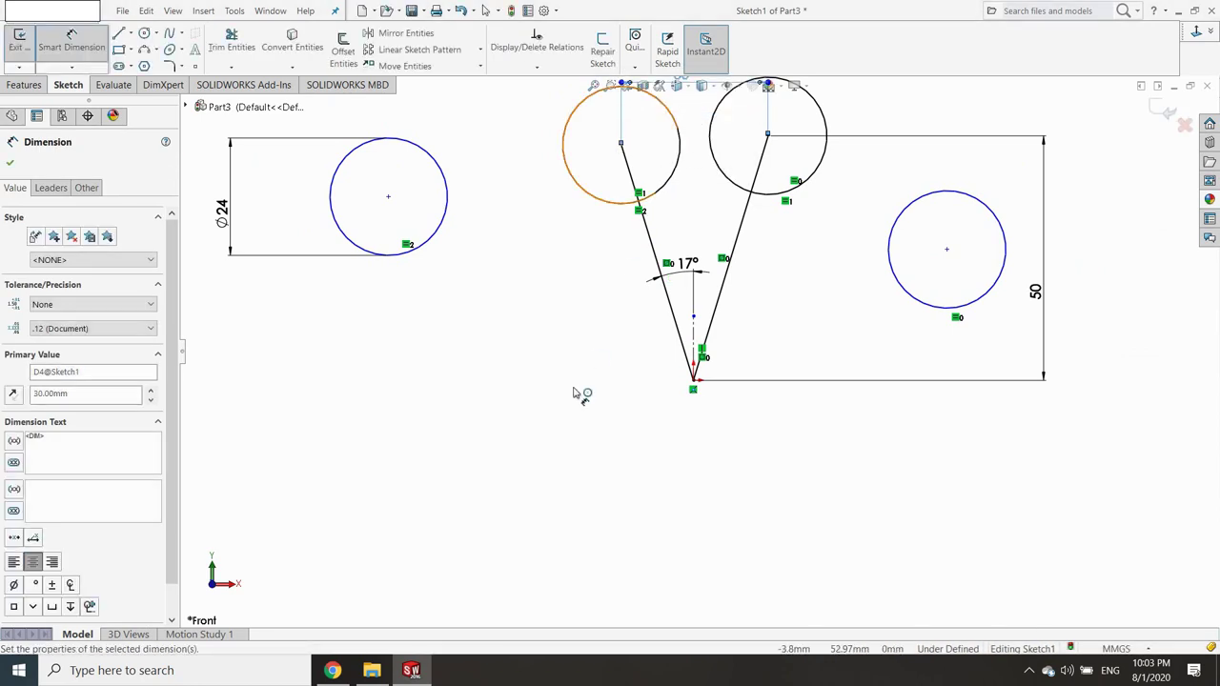
key(f)
scroll(804, 187, down, 1)
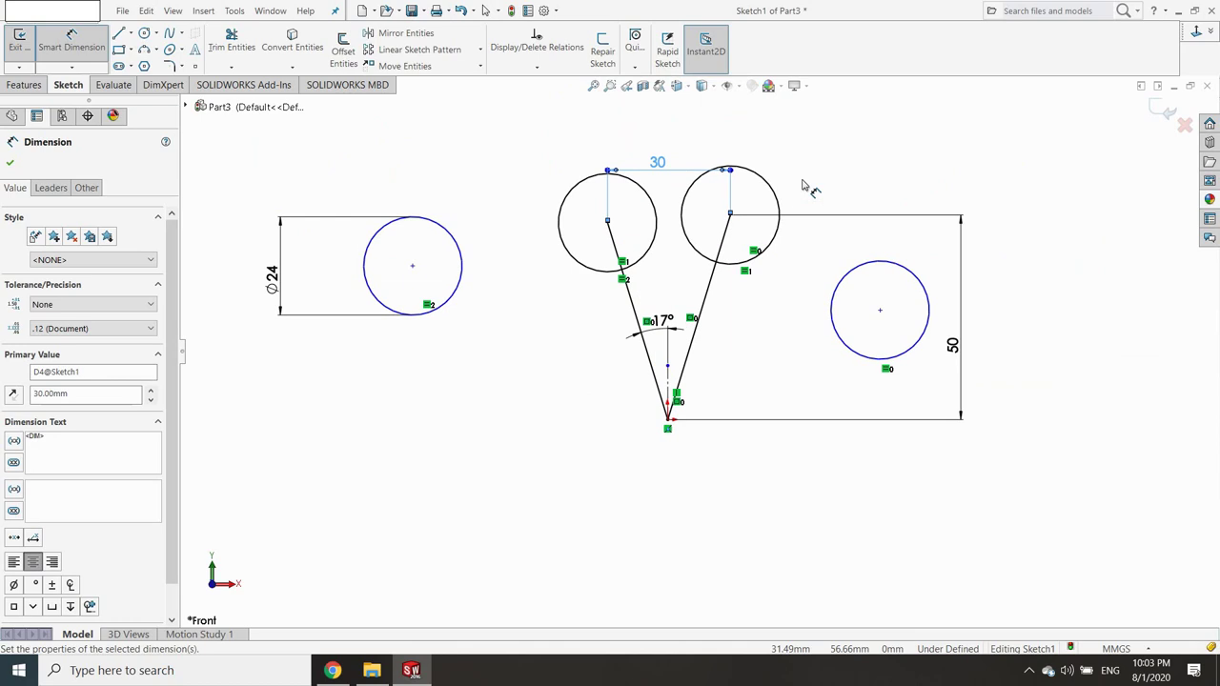
scroll(796, 196, down, 2)
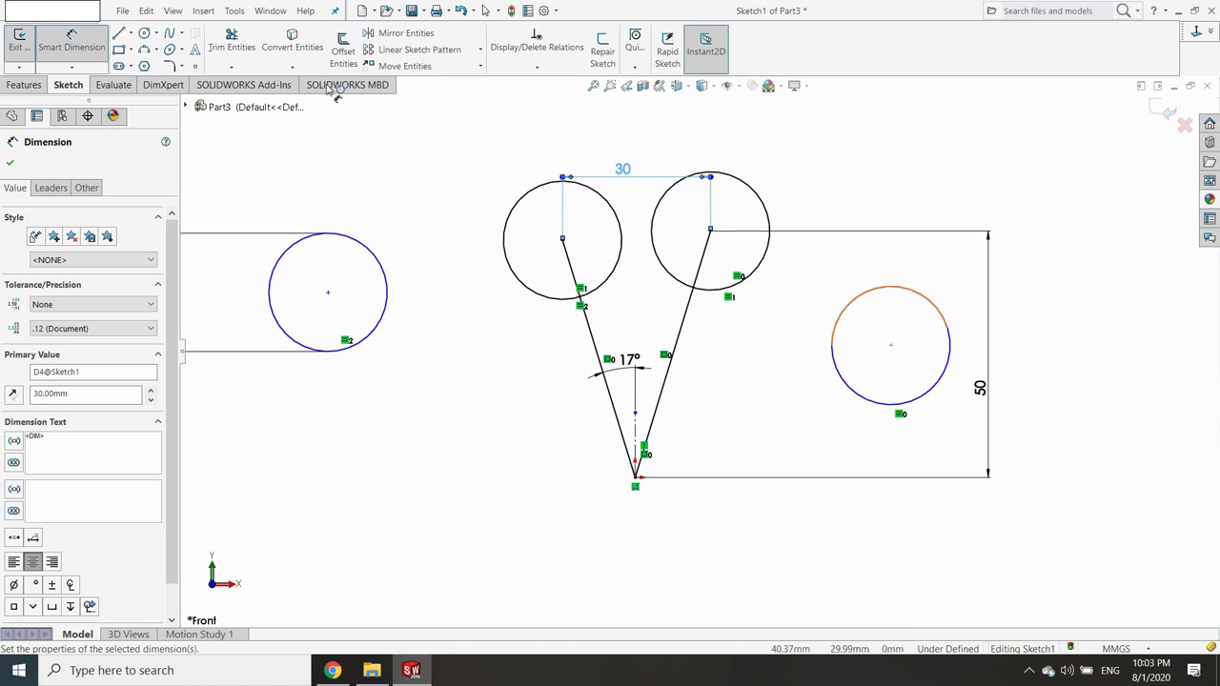
Draw lines from the outer left and right ring centres down to the bottom vertex.
click(119, 34)
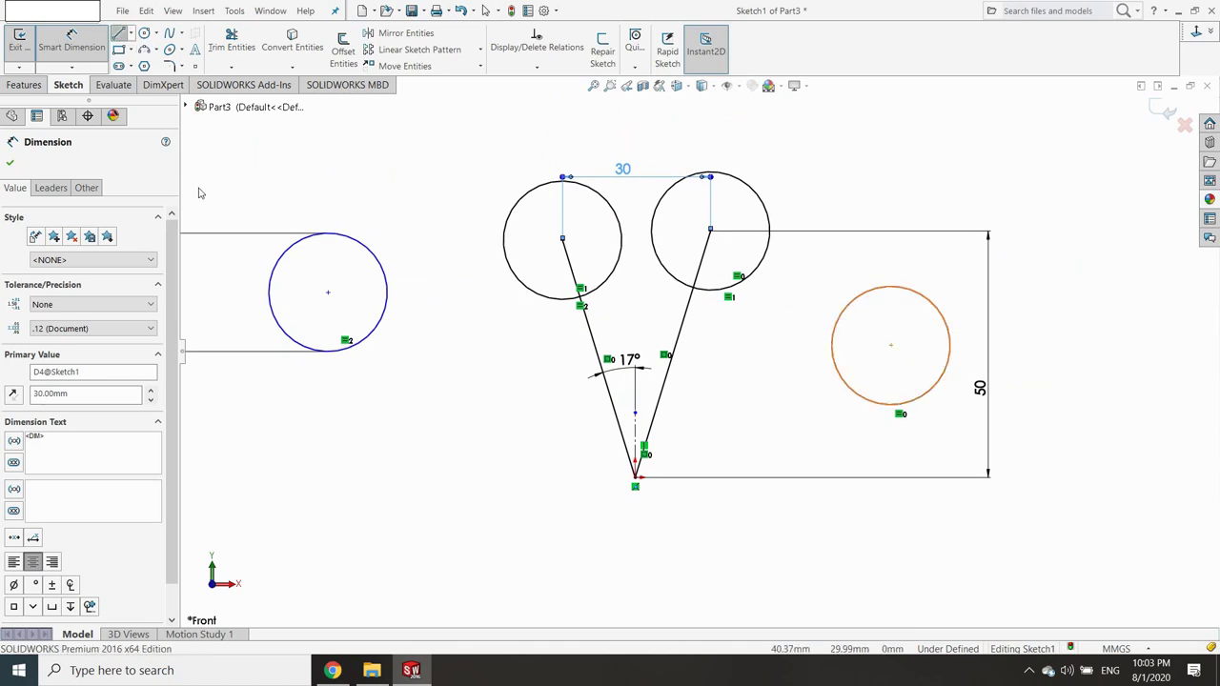
click(328, 292)
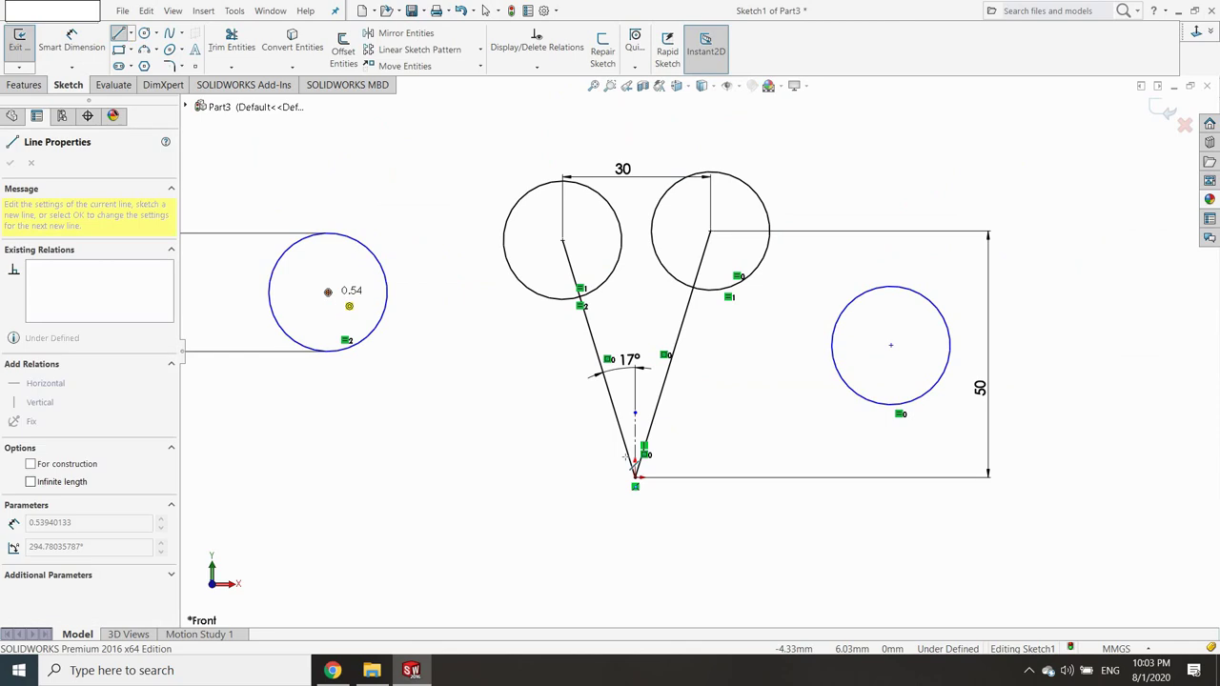
click(635, 477)
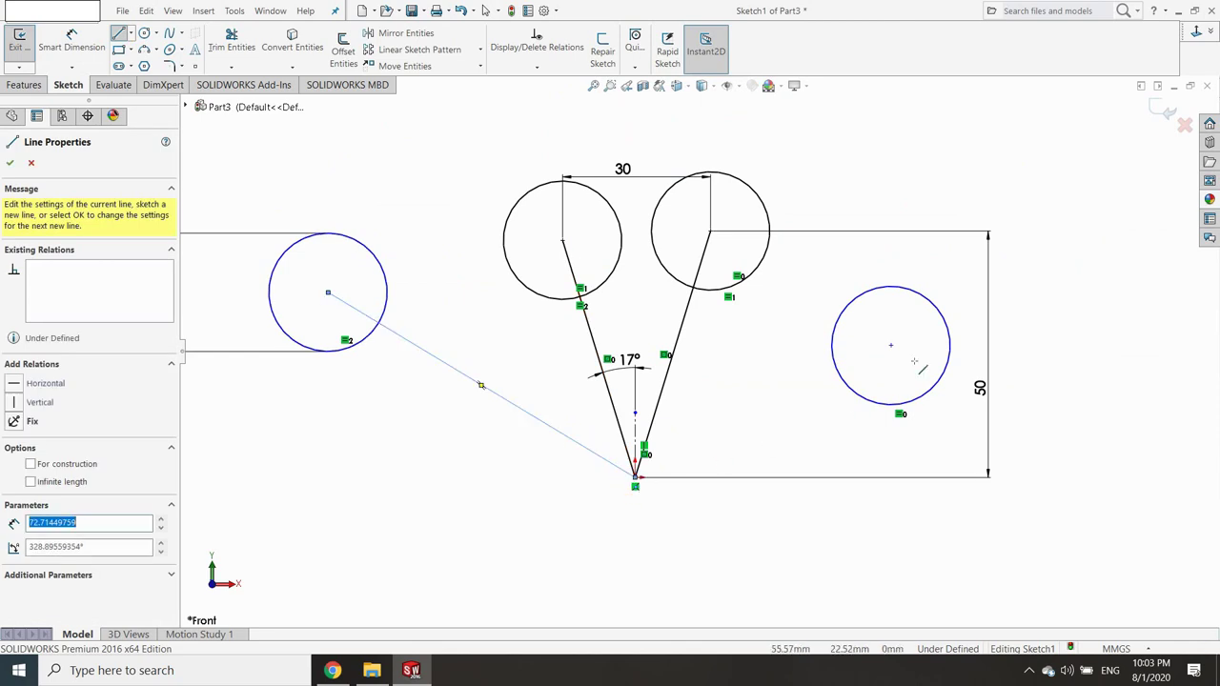
drag(890, 345, 635, 477)
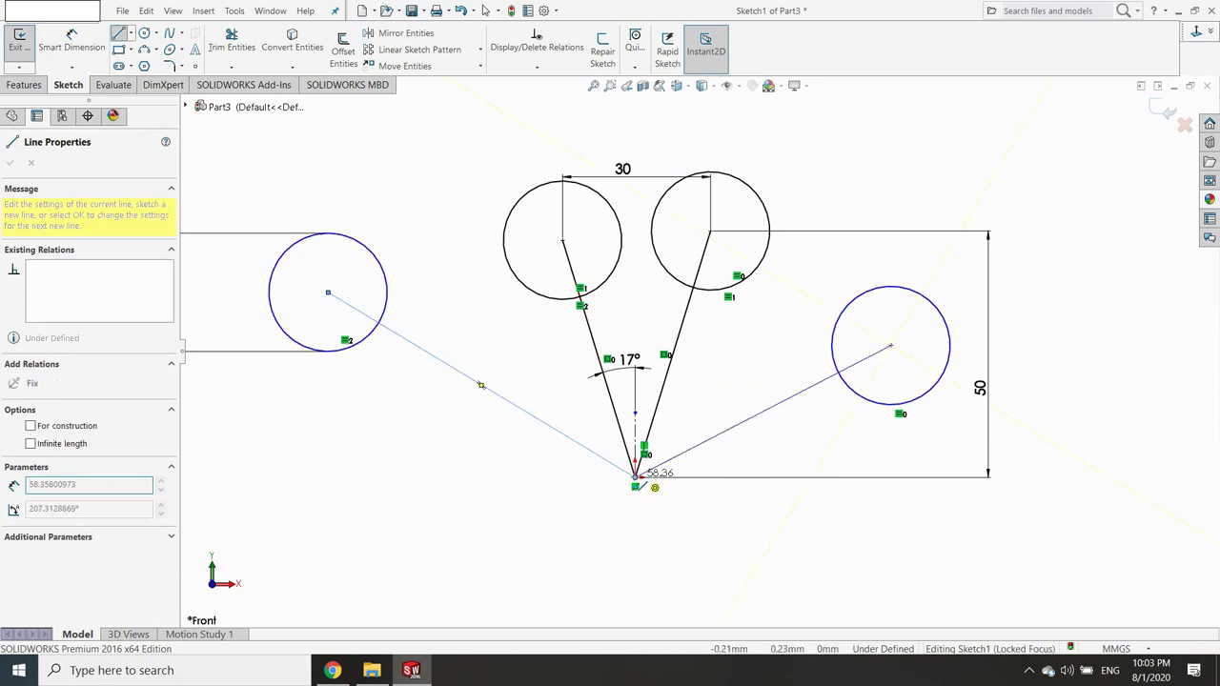
Dimension both outer lines at 51° from the vertical centerline.
click(66, 40)
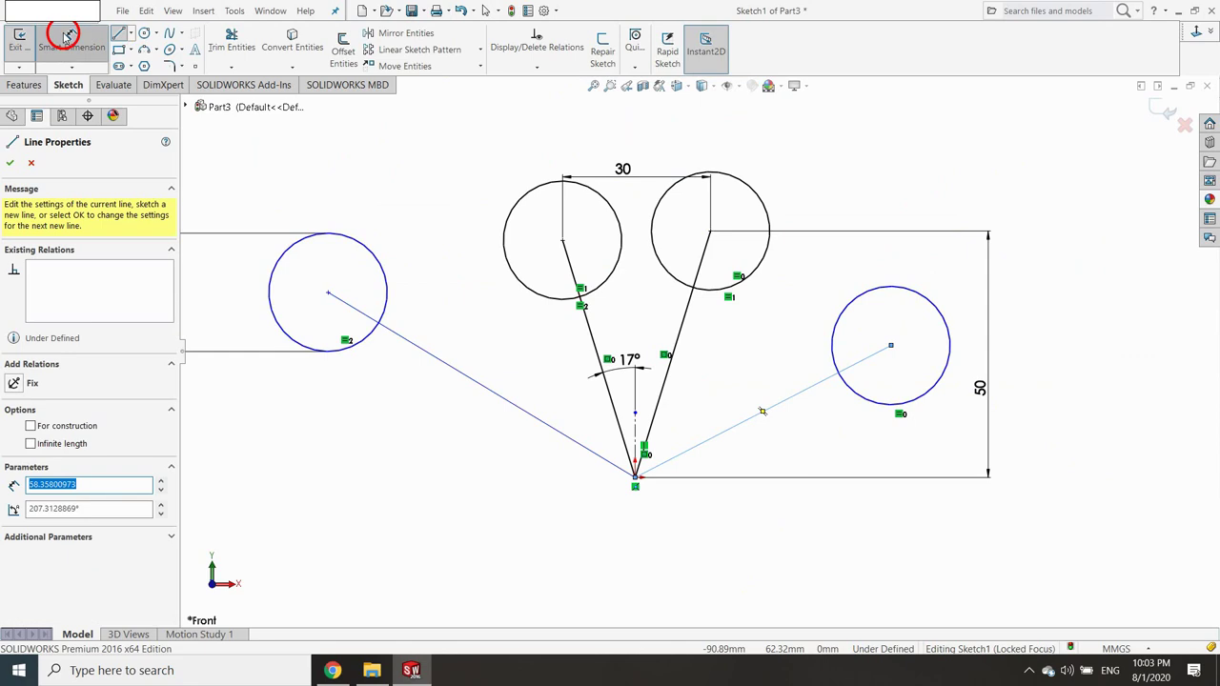
click(635, 424)
click(610, 462)
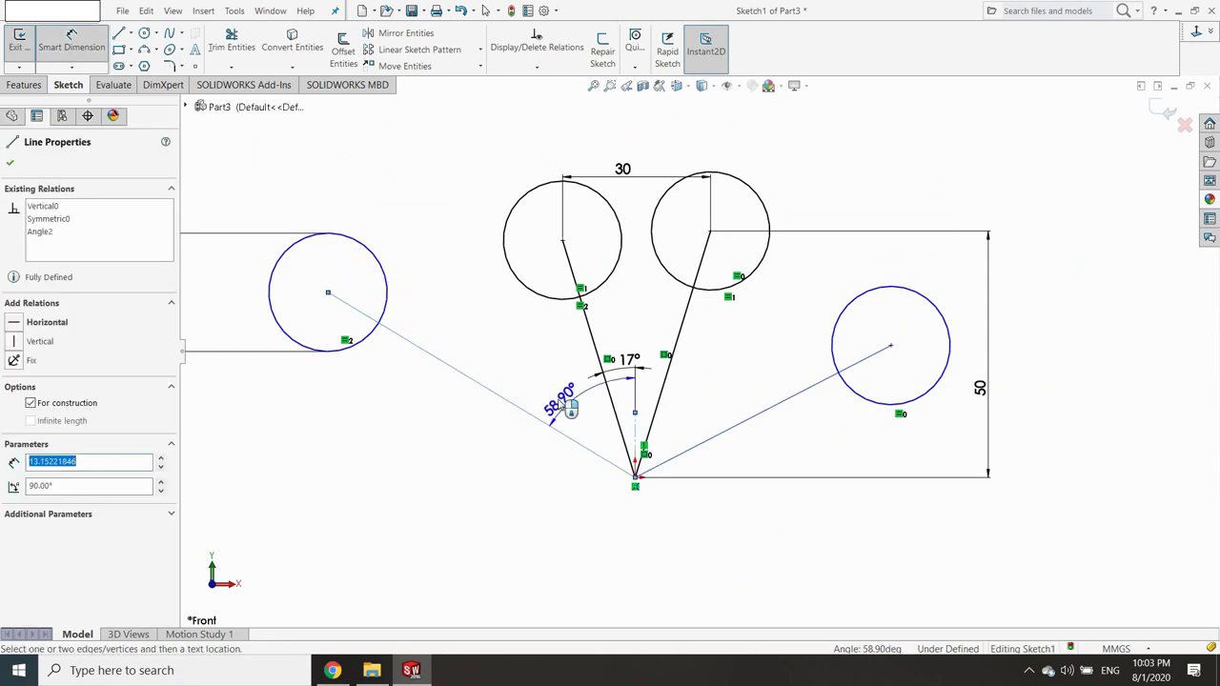
click(558, 404)
text(5)
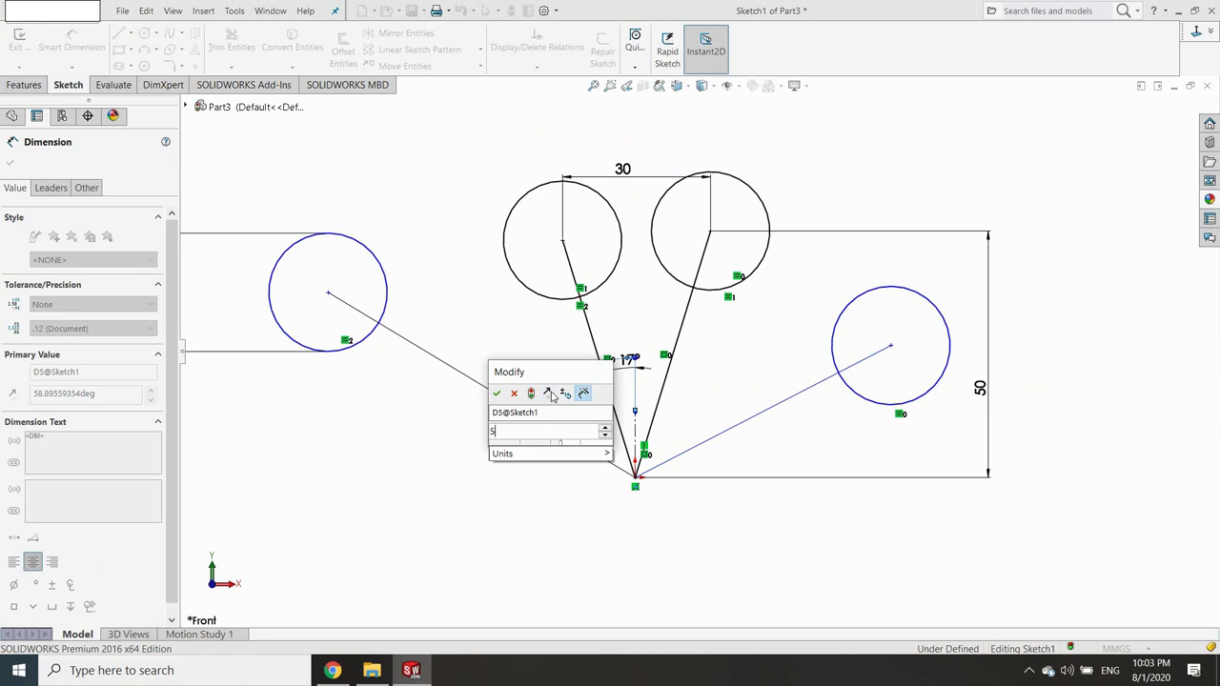
text(1)
key(Return)
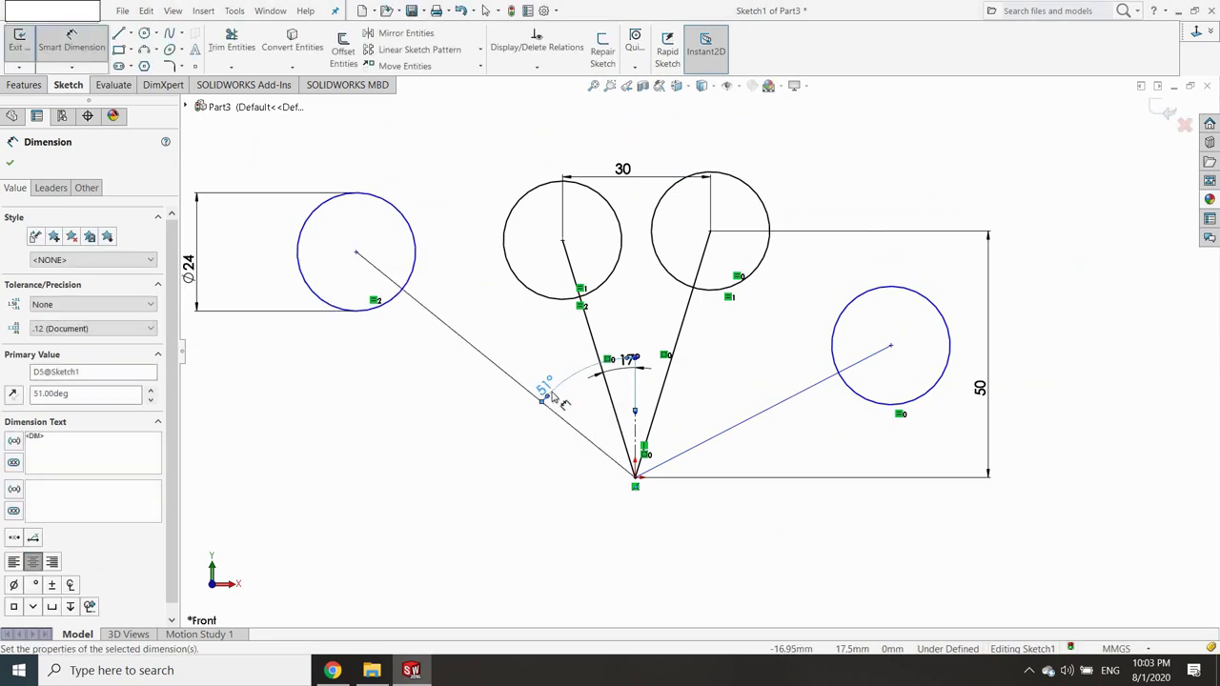
click(636, 439)
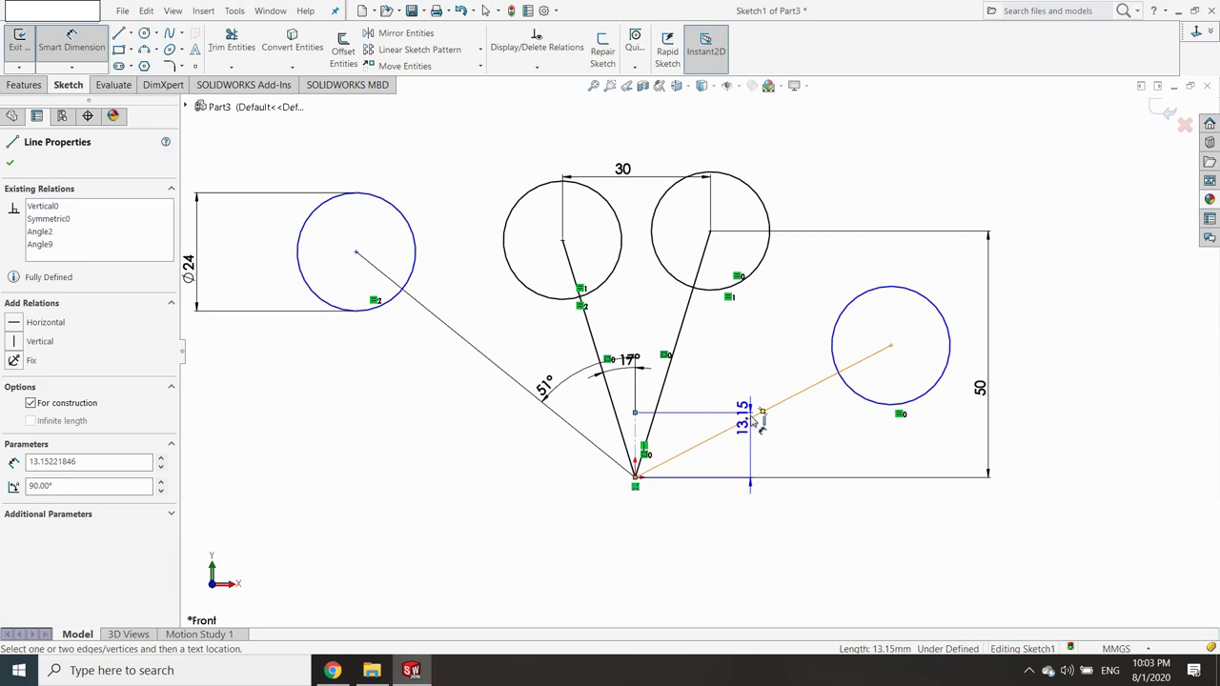
click(743, 421)
click(734, 355)
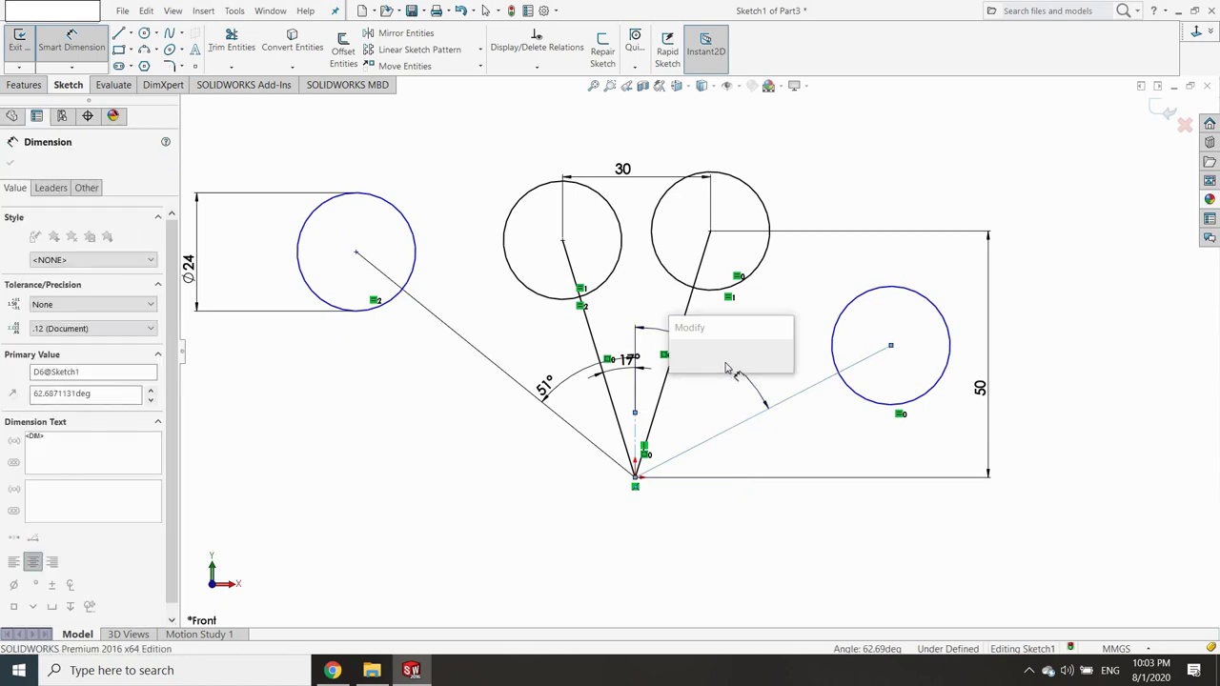
text(51)
key(Return)
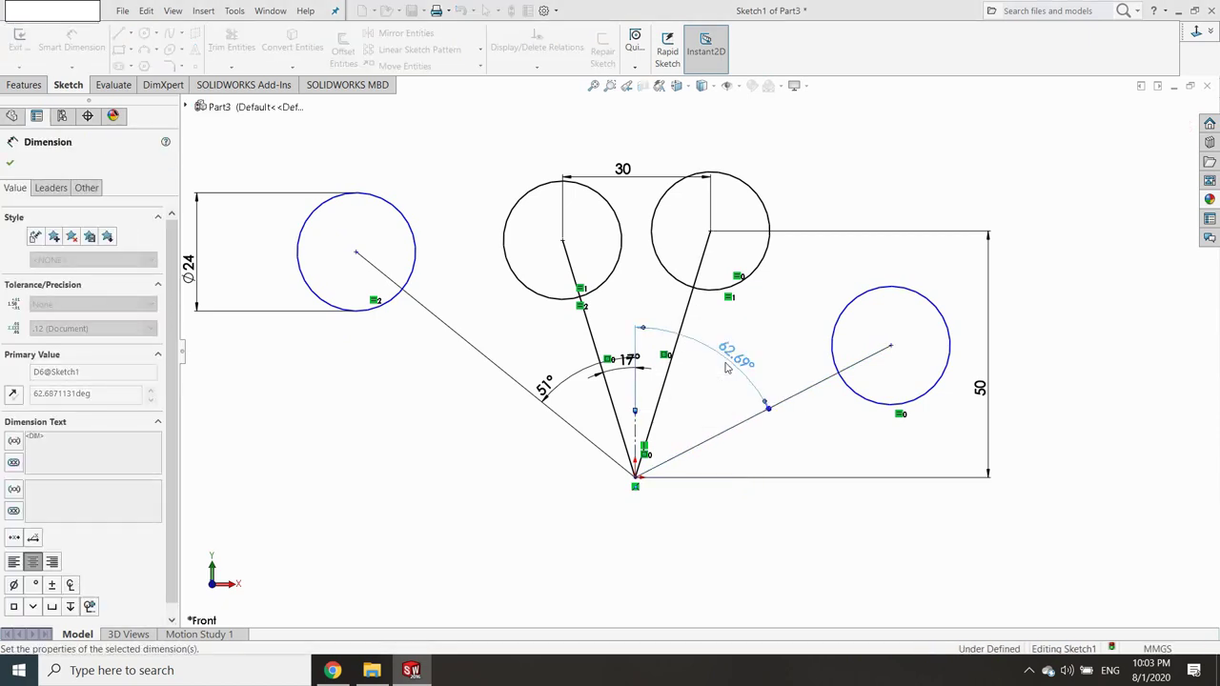
Dimension the left and right ring centres each 45 mm horizontally from the bottom vertex.
click(357, 253)
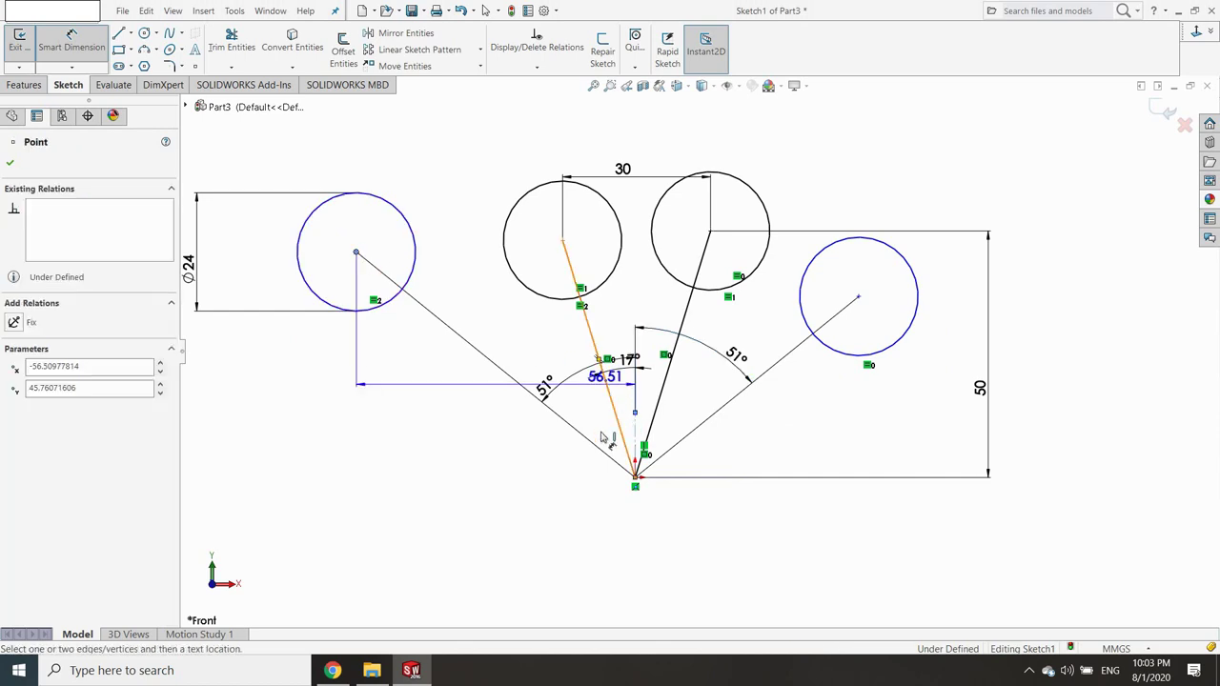
click(503, 486)
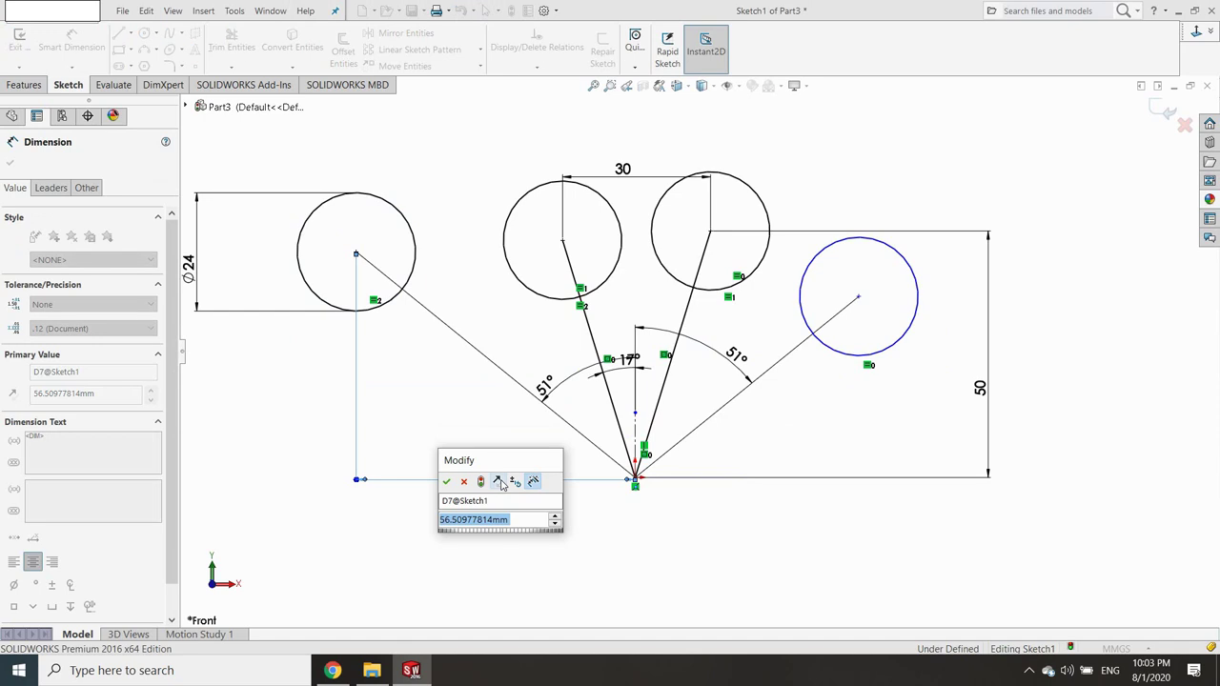
text(45)
key(Return)
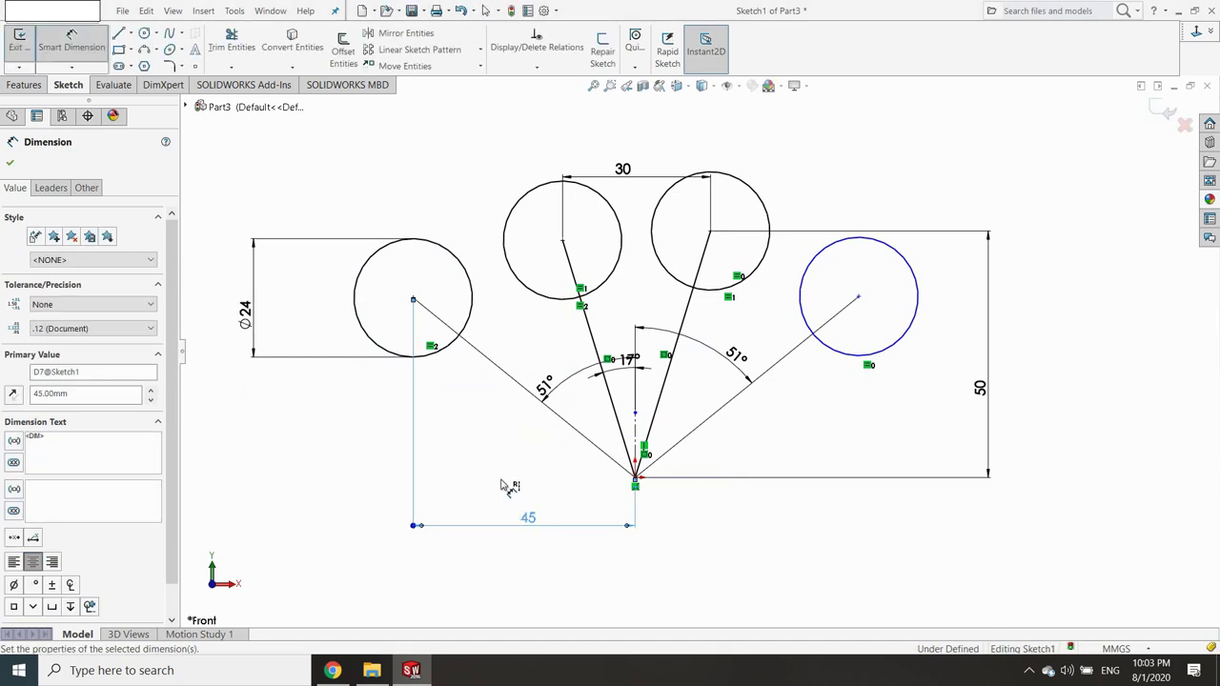
click(859, 300)
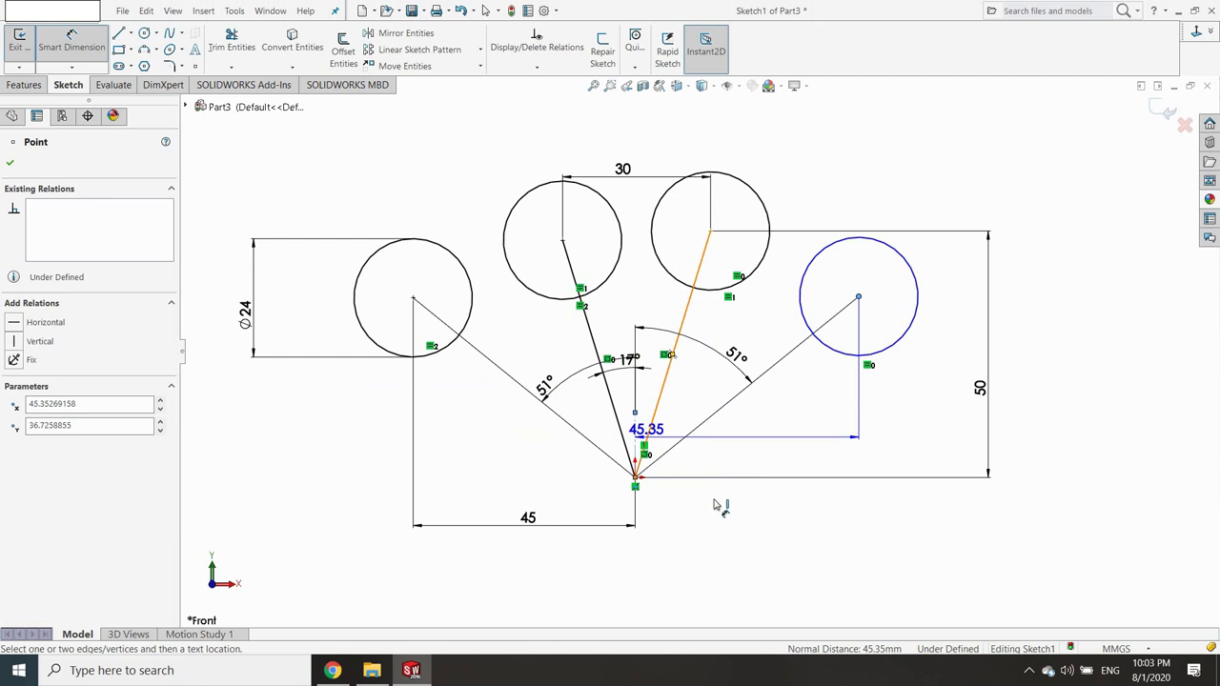
click(720, 530)
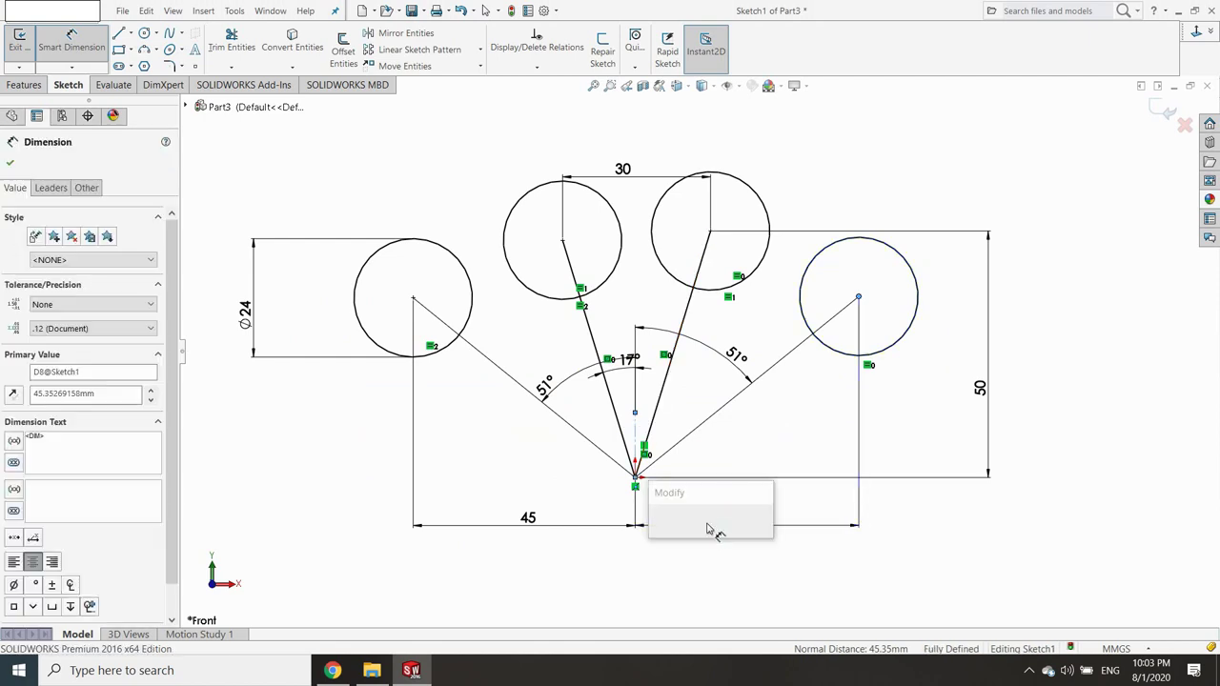
text(45)
key(Return)
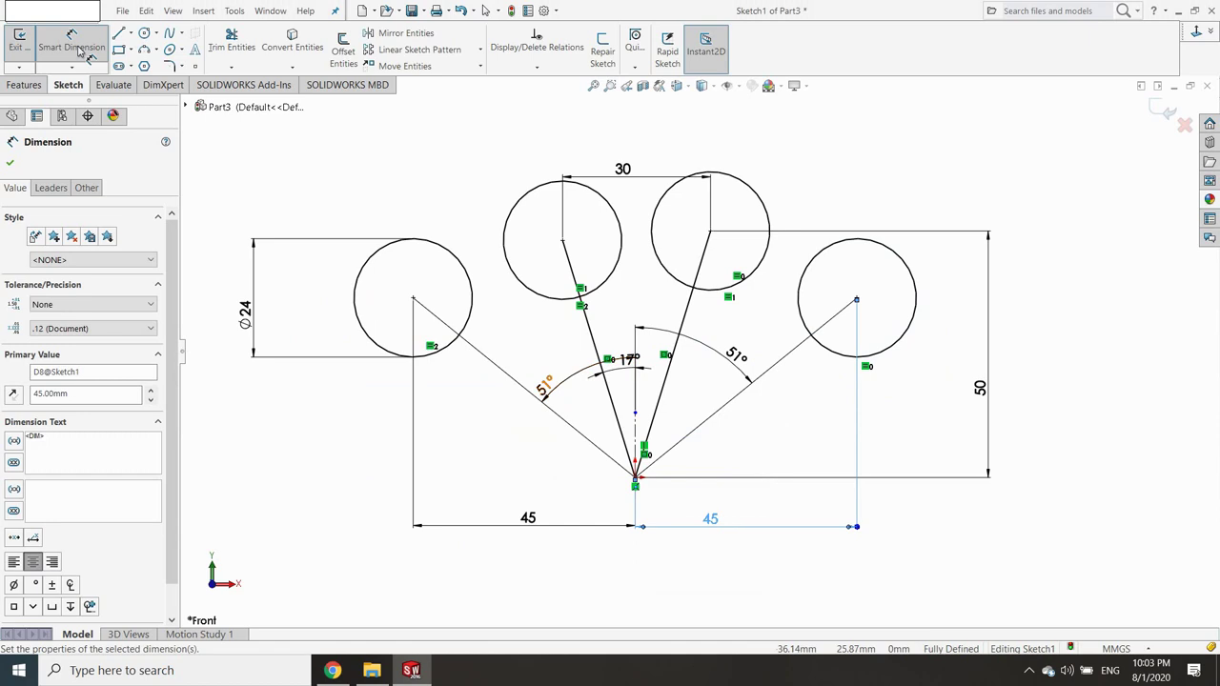
click(144, 35)
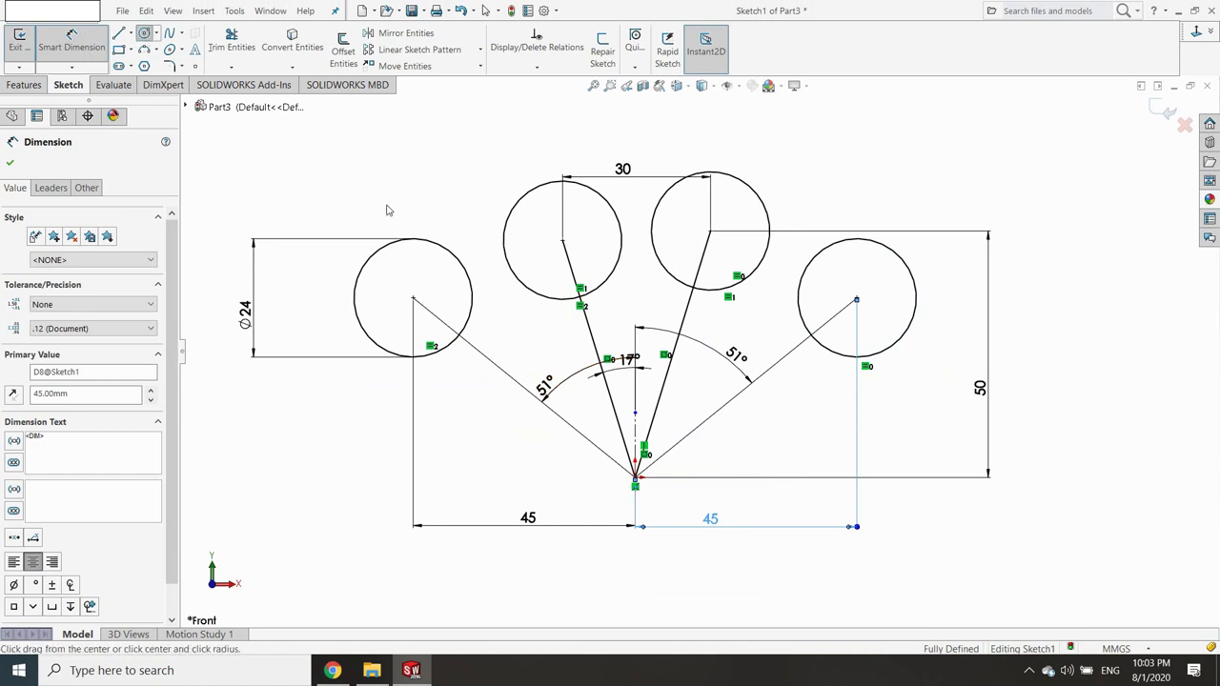
Draw a larger concentric outer circle around each of the four ring centres.
click(413, 298)
click(468, 225)
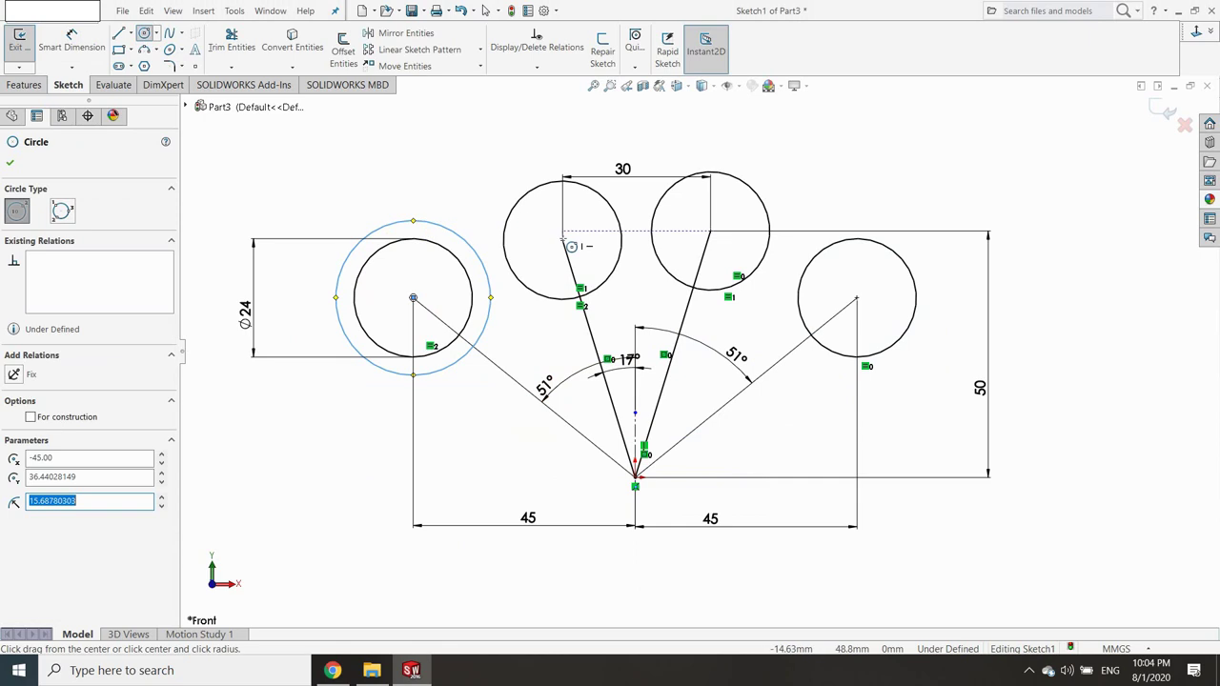
click(562, 240)
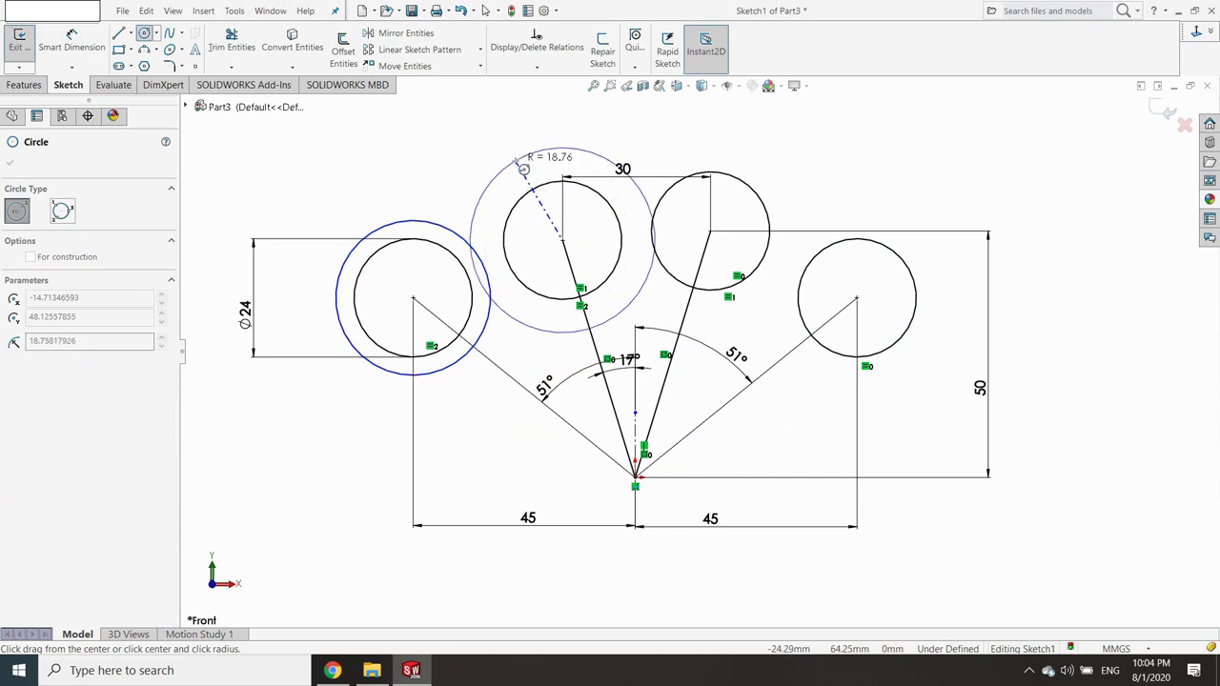
click(522, 159)
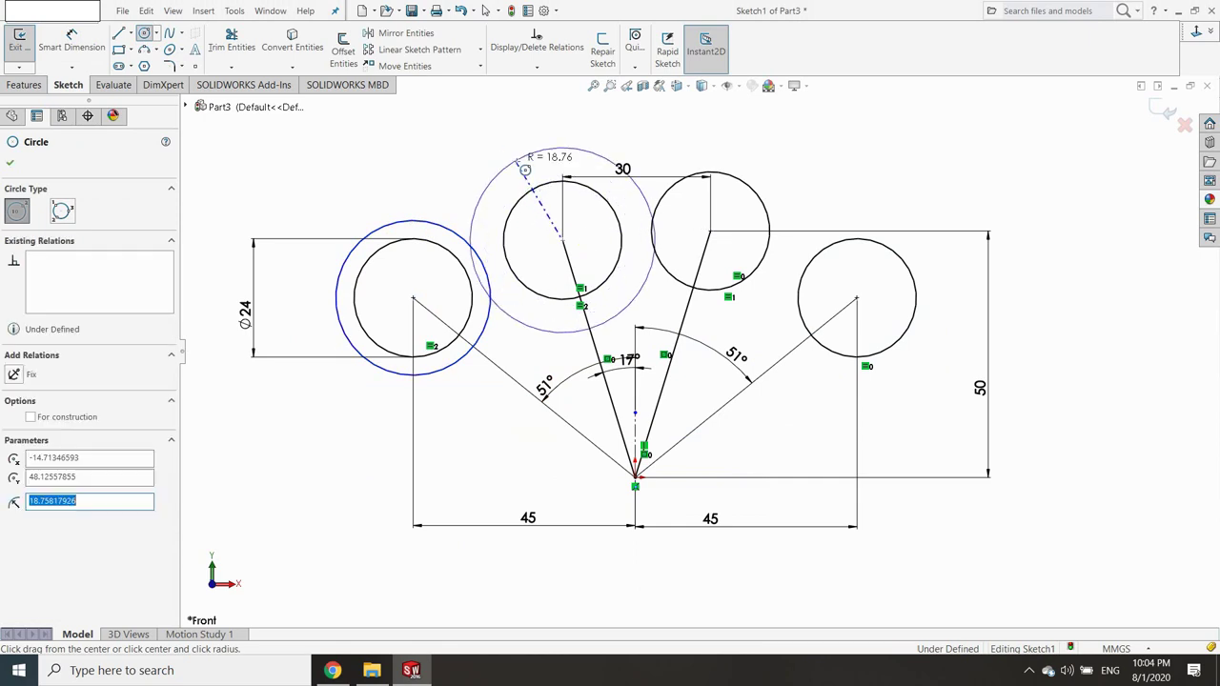
click(713, 235)
click(743, 162)
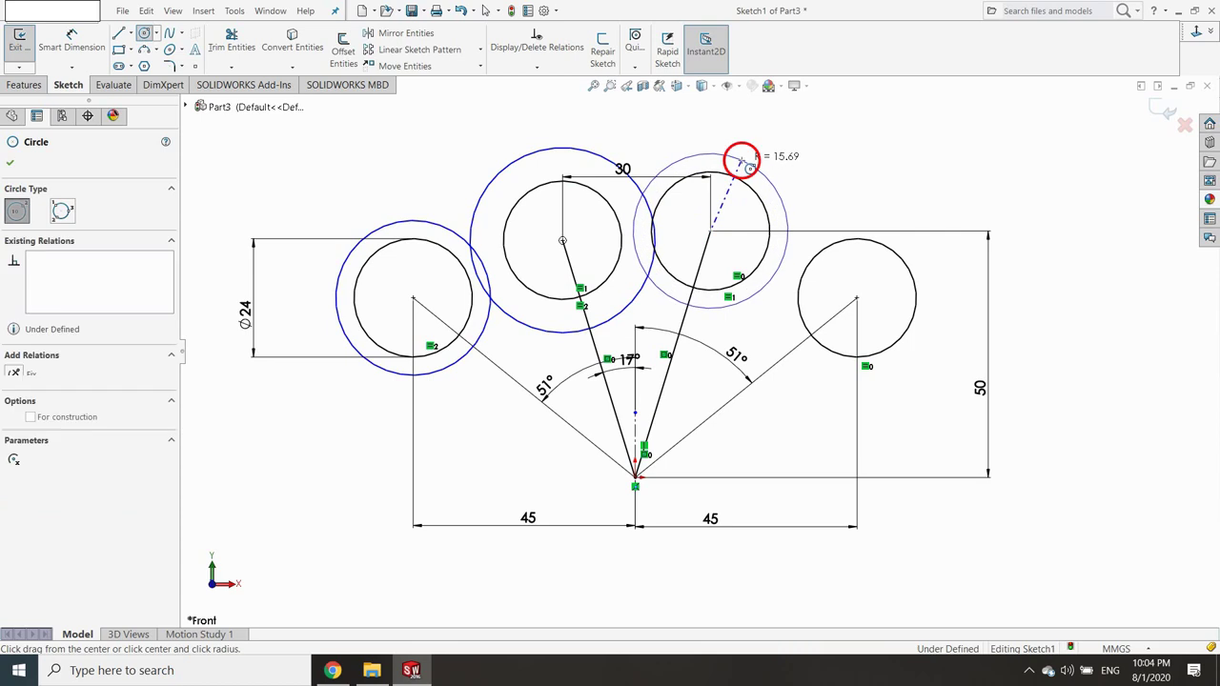
click(858, 299)
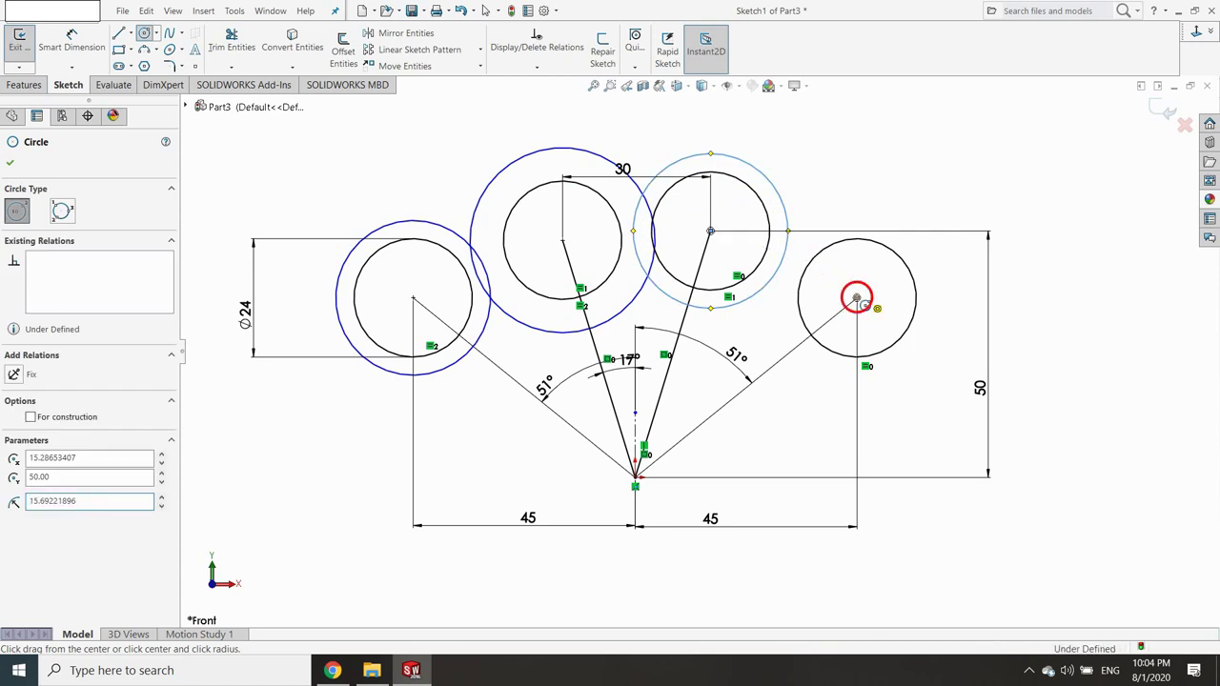
click(878, 207)
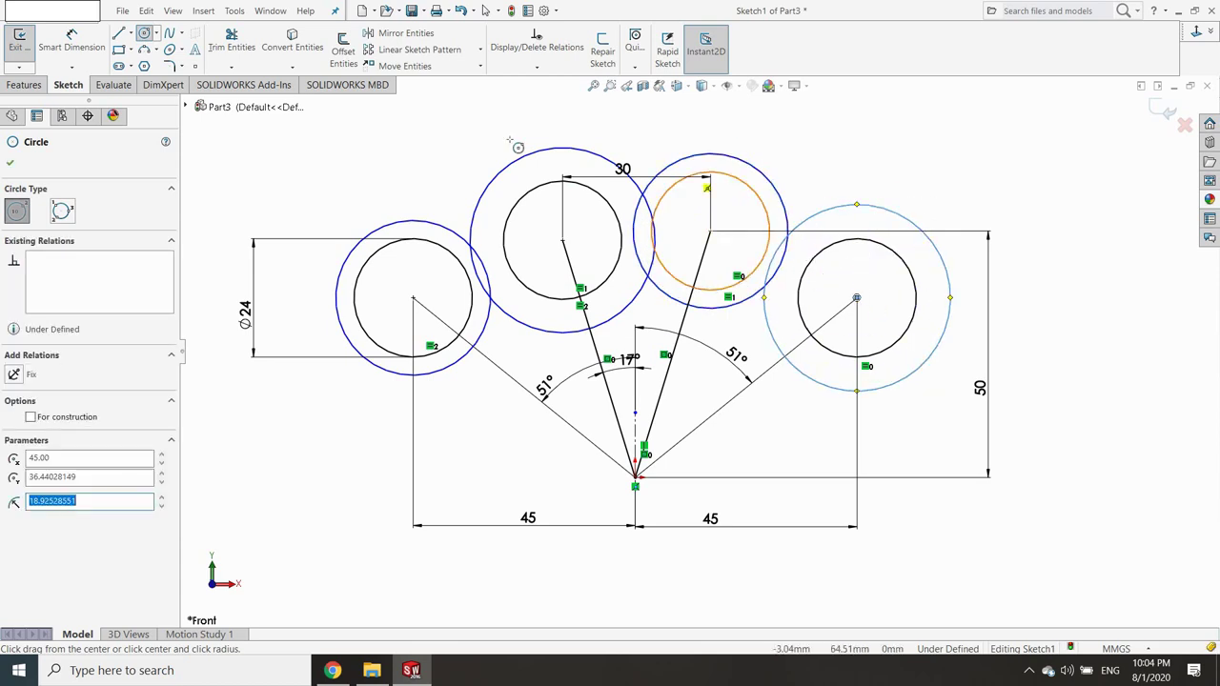
Dimension the left outer circle to Ø35 by entering 17.5*2.
click(72, 43)
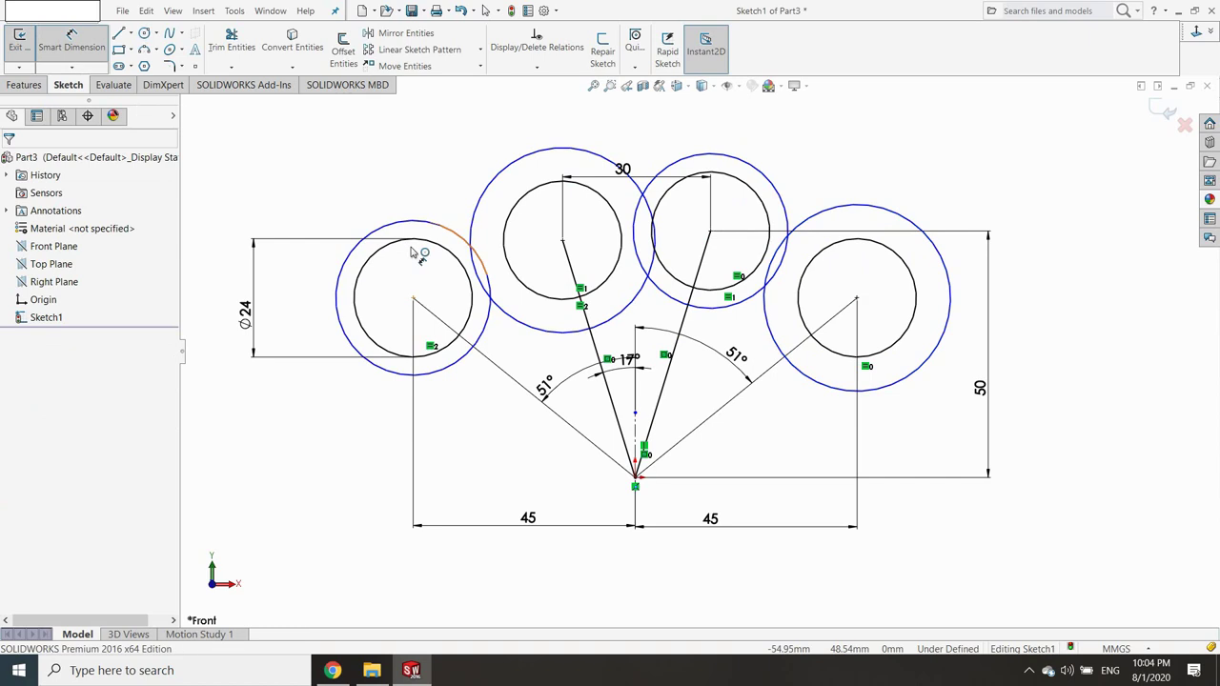
click(391, 224)
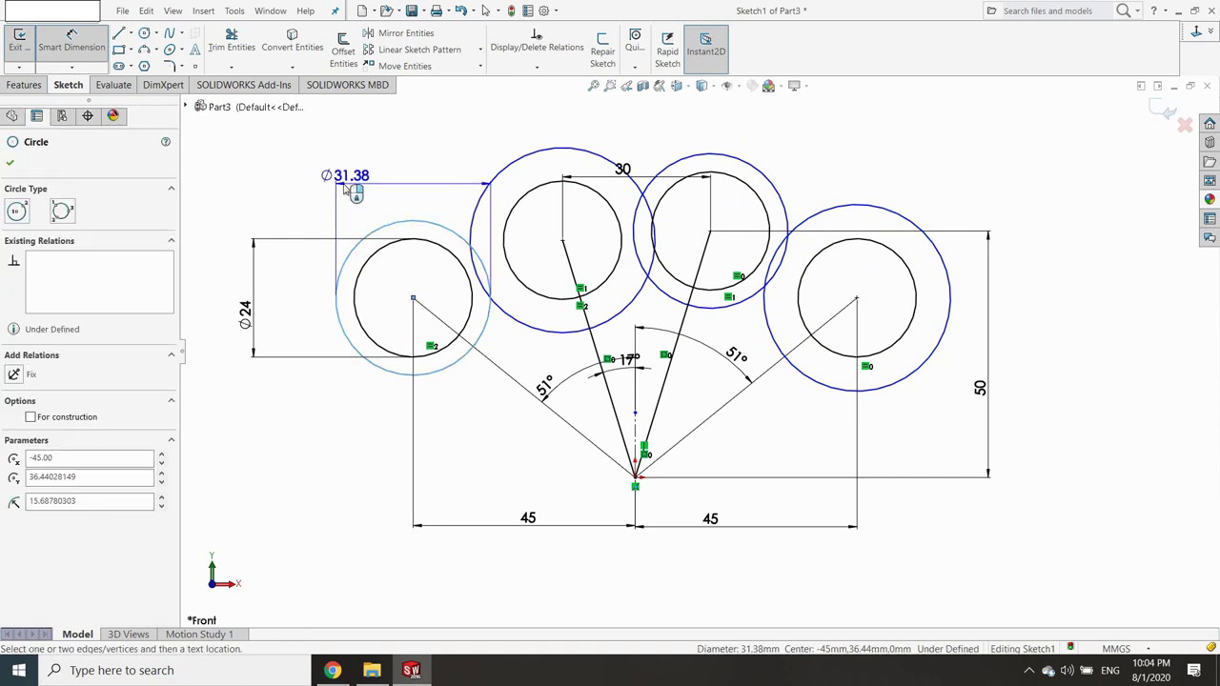
click(349, 185)
text(1)
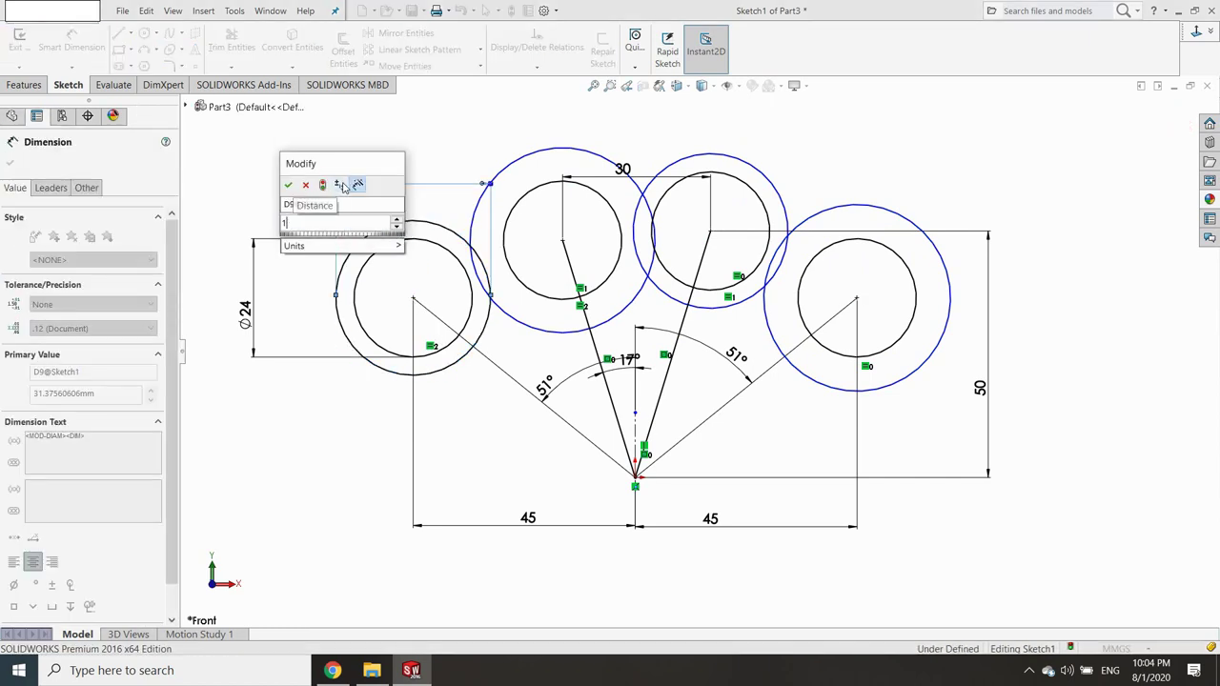
text(7.5*)
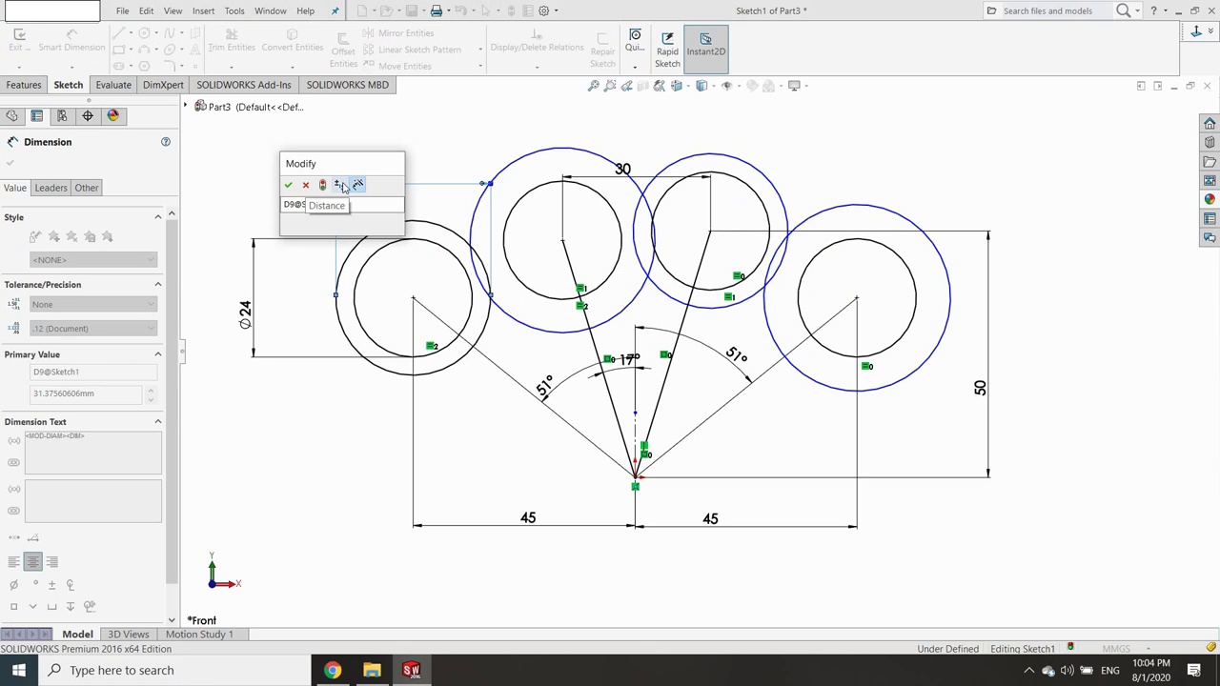
text(2)
key(Return)
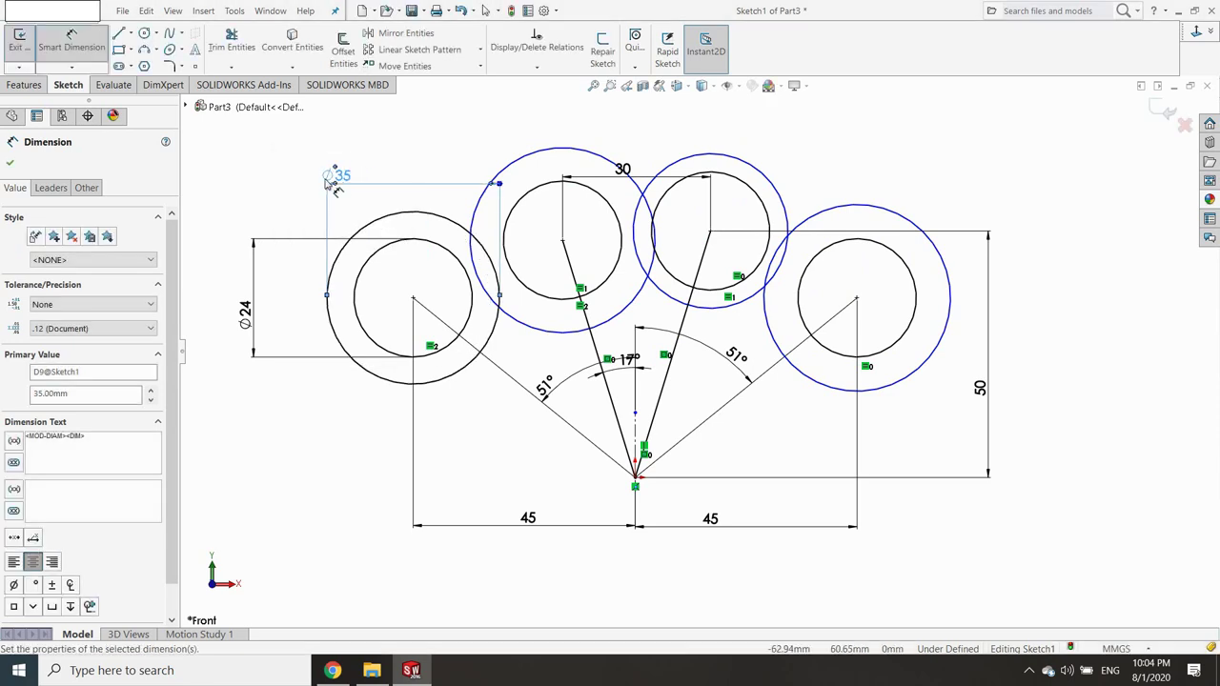
Make all four outer circles equal at Ø35 and trim the overlap between the first two.
click(534, 66)
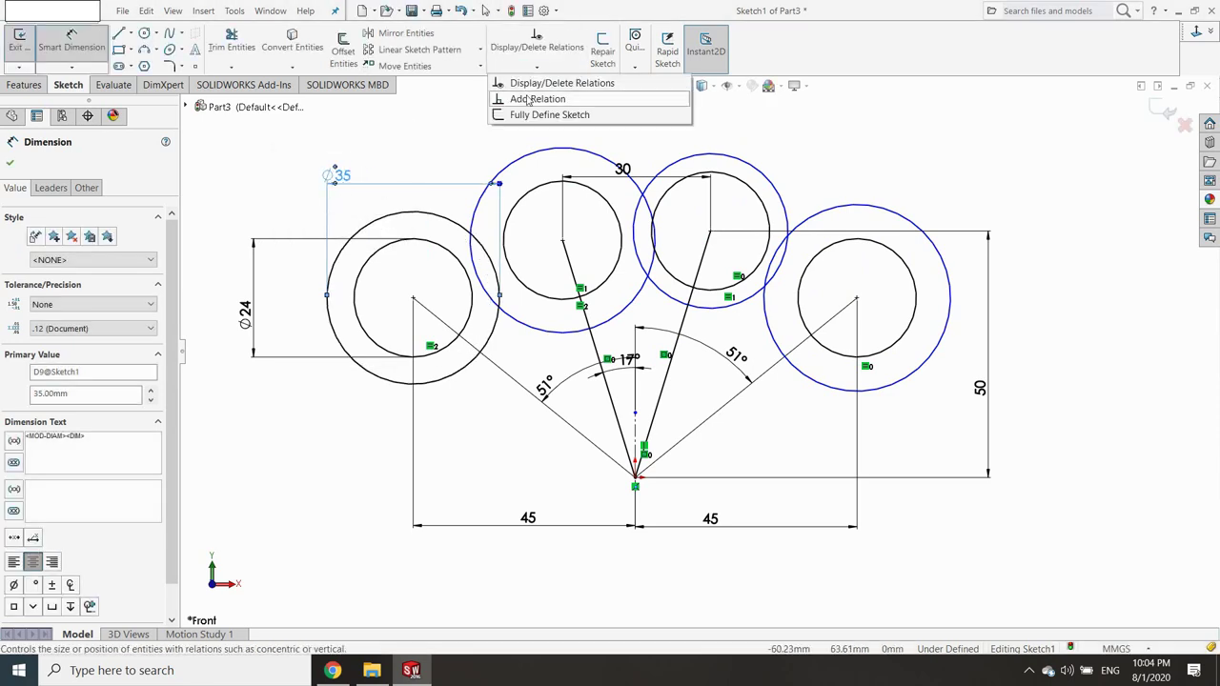
click(526, 101)
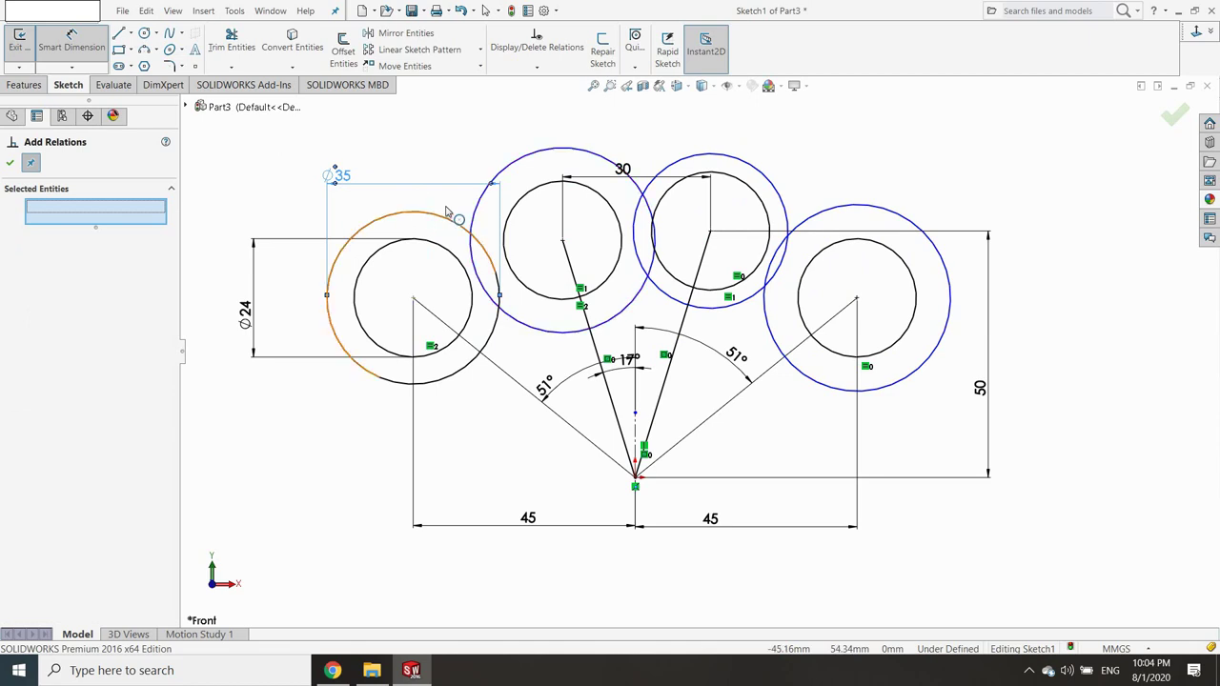
click(447, 211)
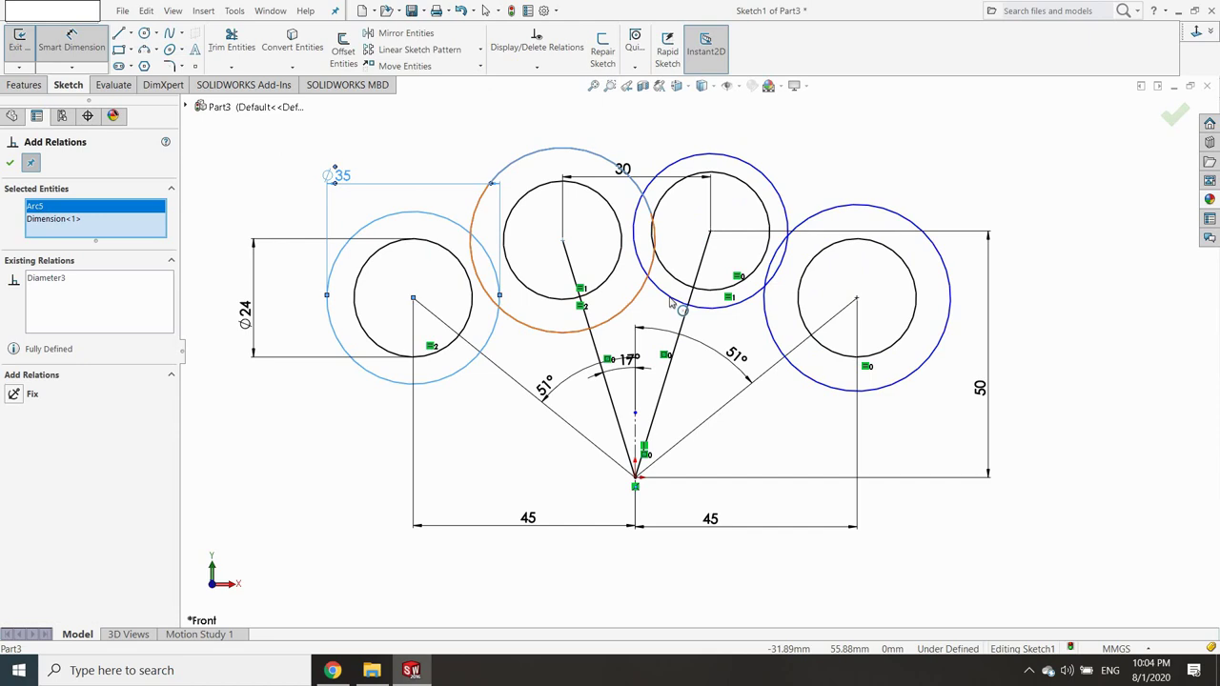
click(775, 345)
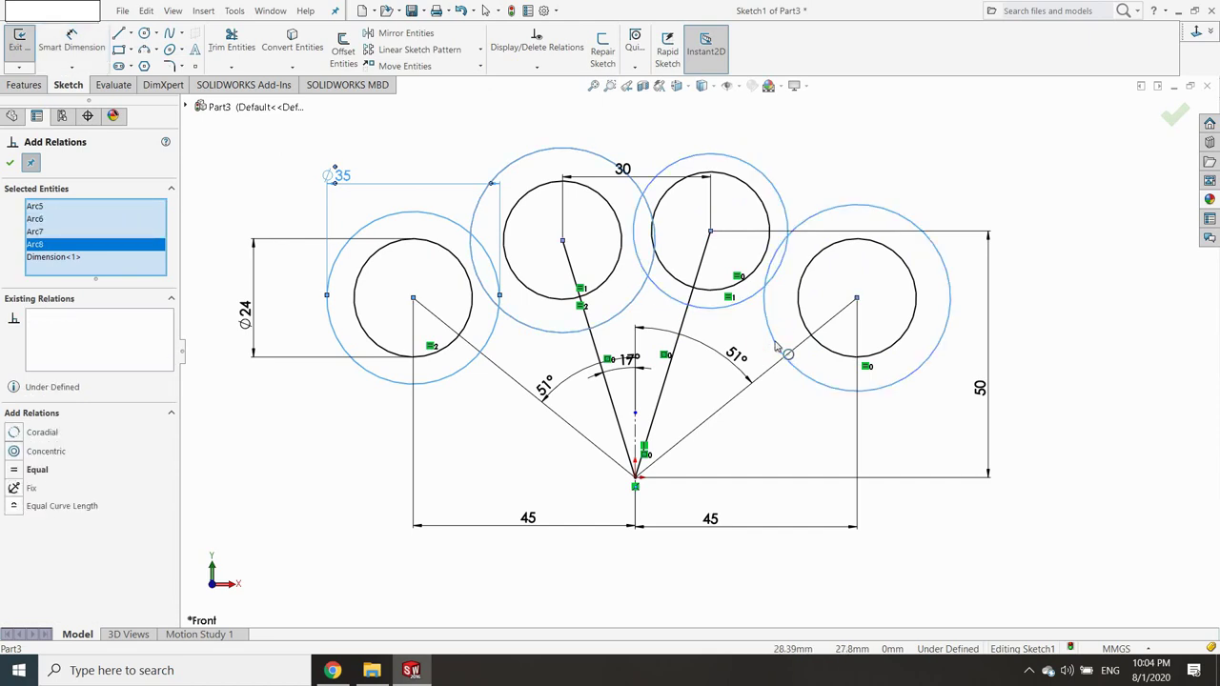
click(36, 469)
click(232, 43)
click(489, 269)
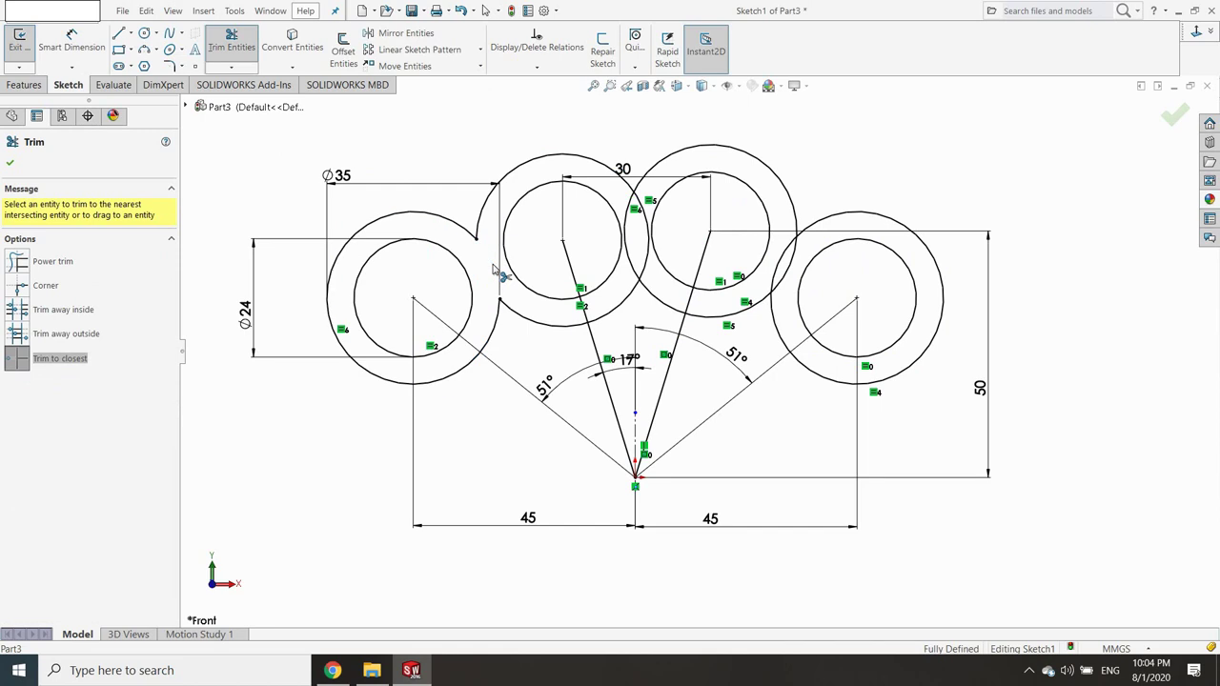
Trim the overlapping arcs between the second, third and fourth outer circles.
click(648, 265)
click(639, 259)
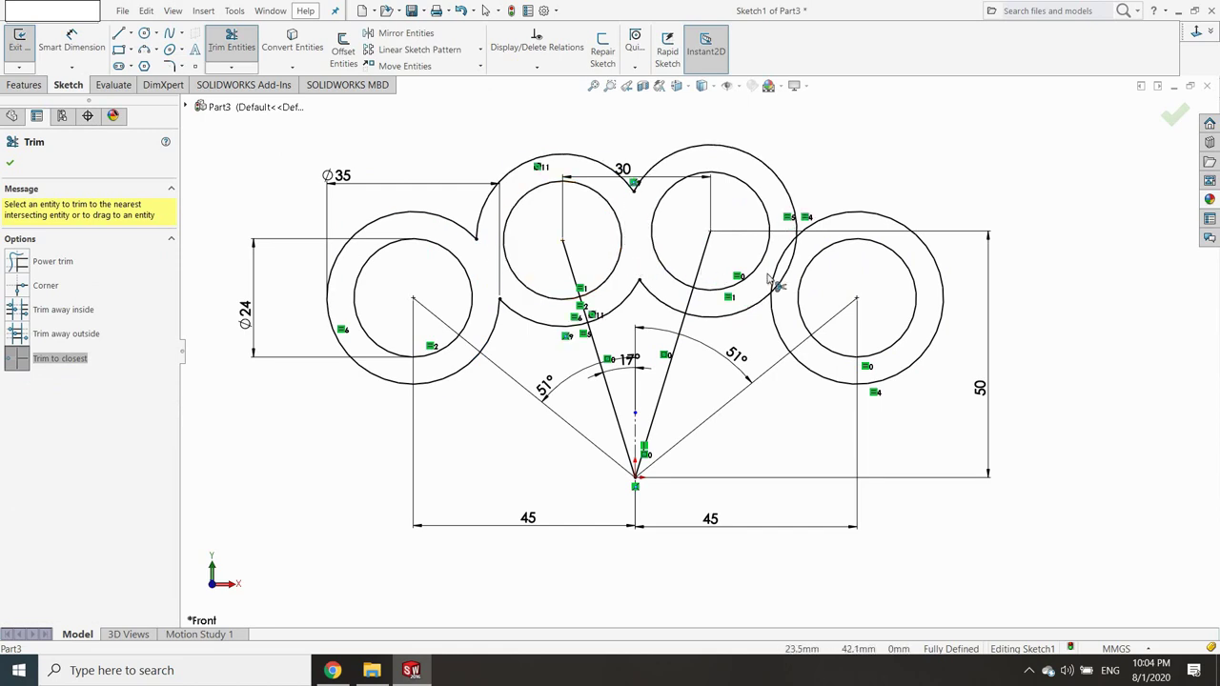
click(780, 262)
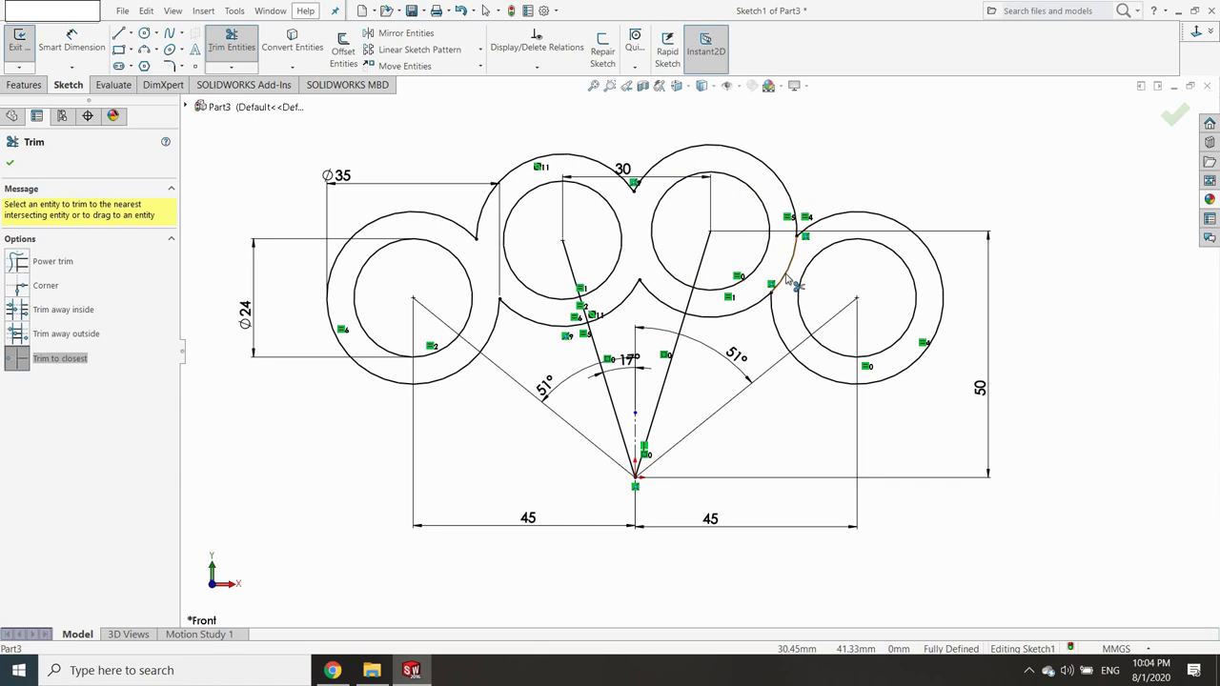
click(788, 277)
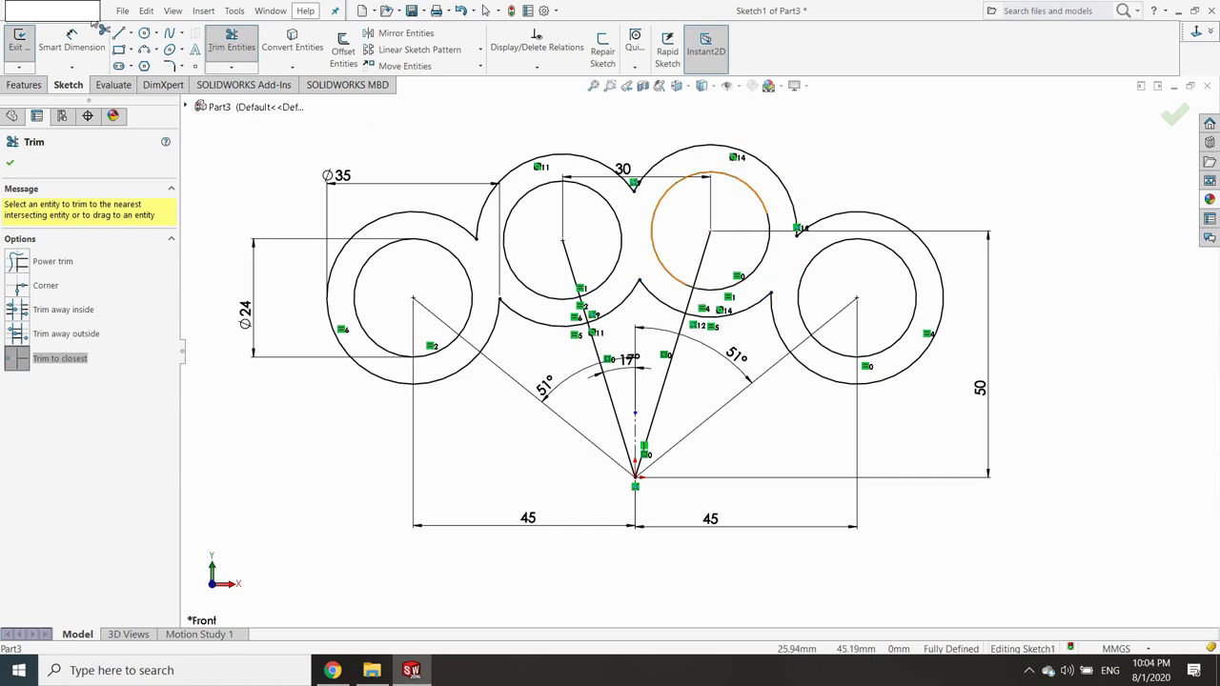
click(144, 49)
click(413, 383)
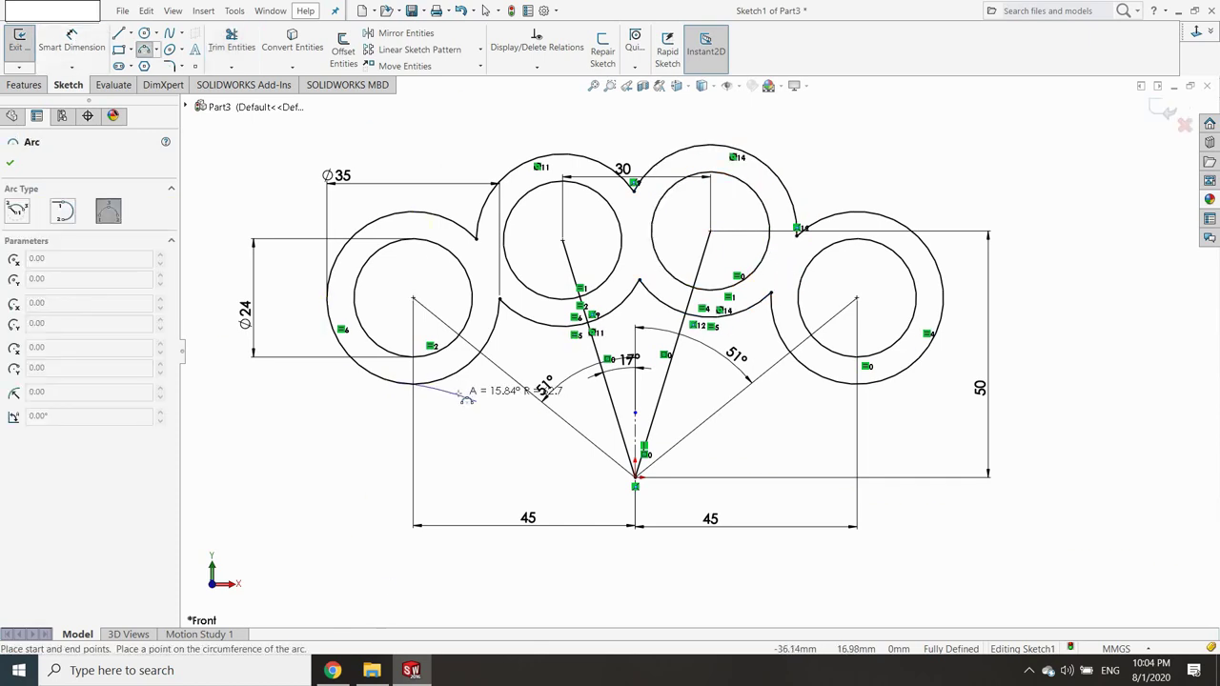
Chain connected arcs curling down from below the left outer ring to rough out the S-curve side.
click(476, 402)
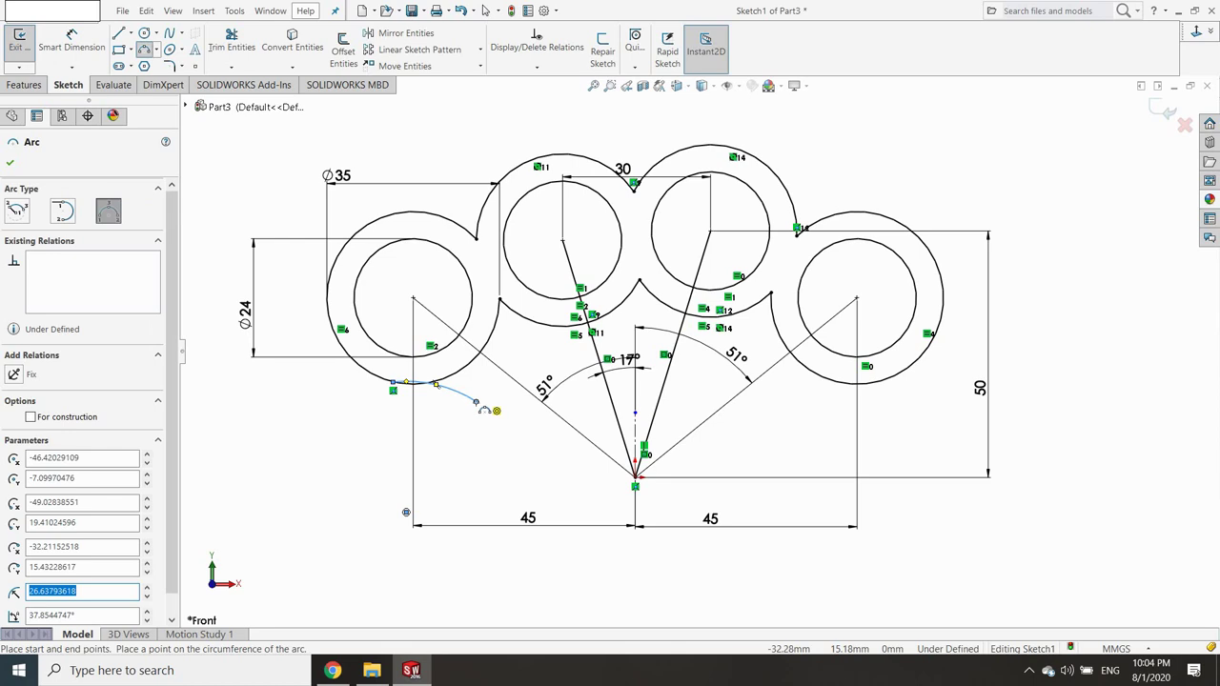
click(482, 410)
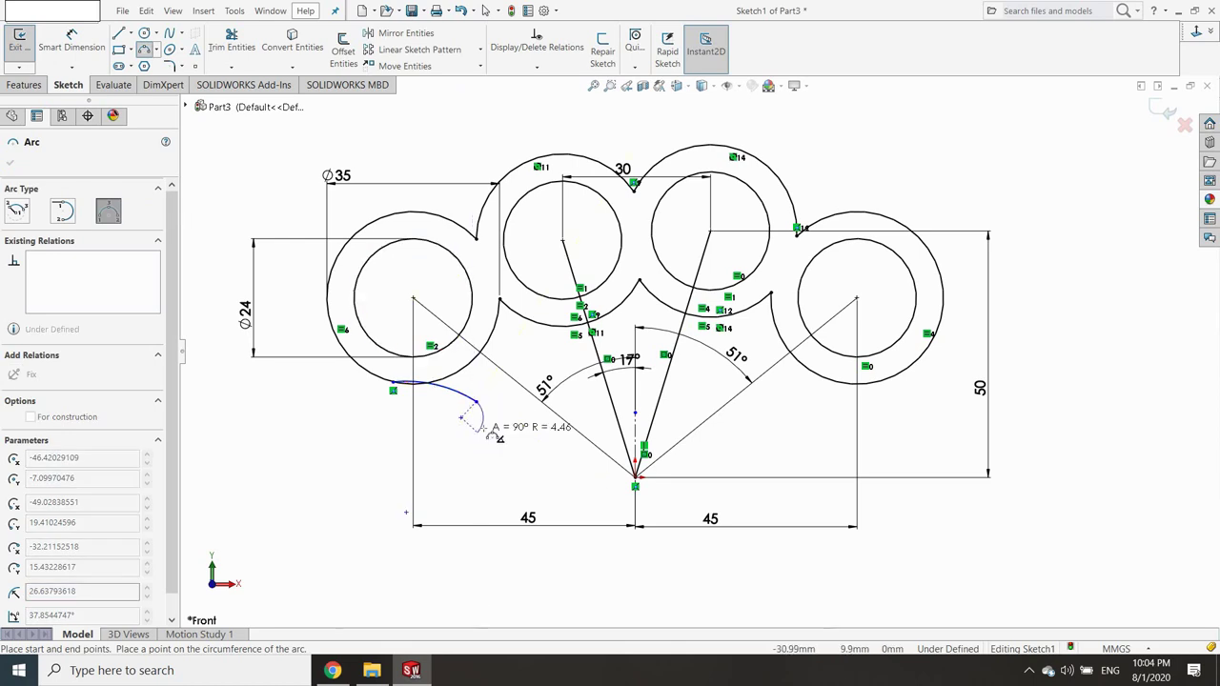
click(484, 426)
click(478, 431)
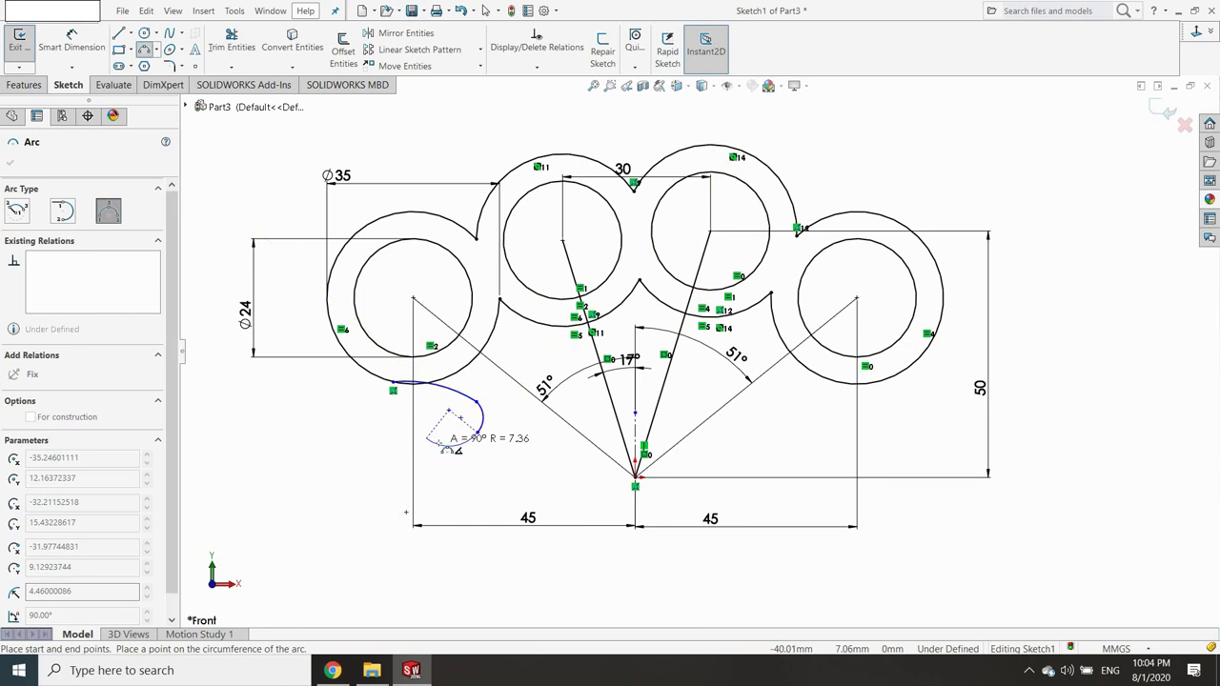
click(447, 442)
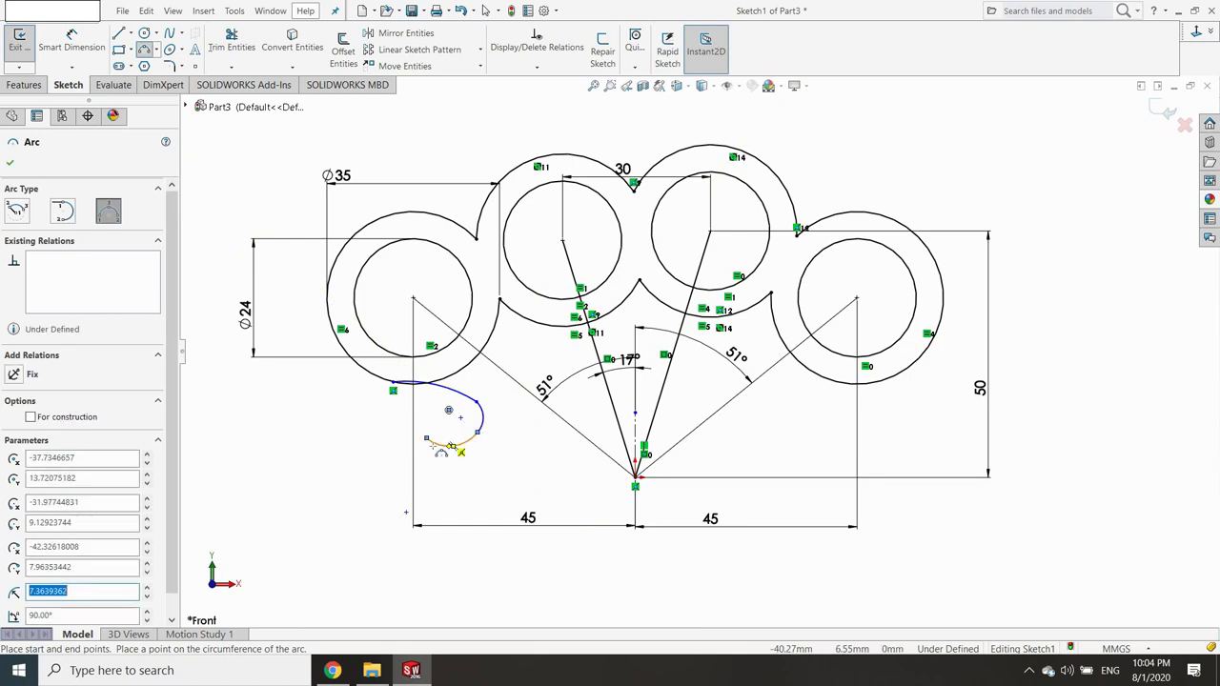
click(427, 440)
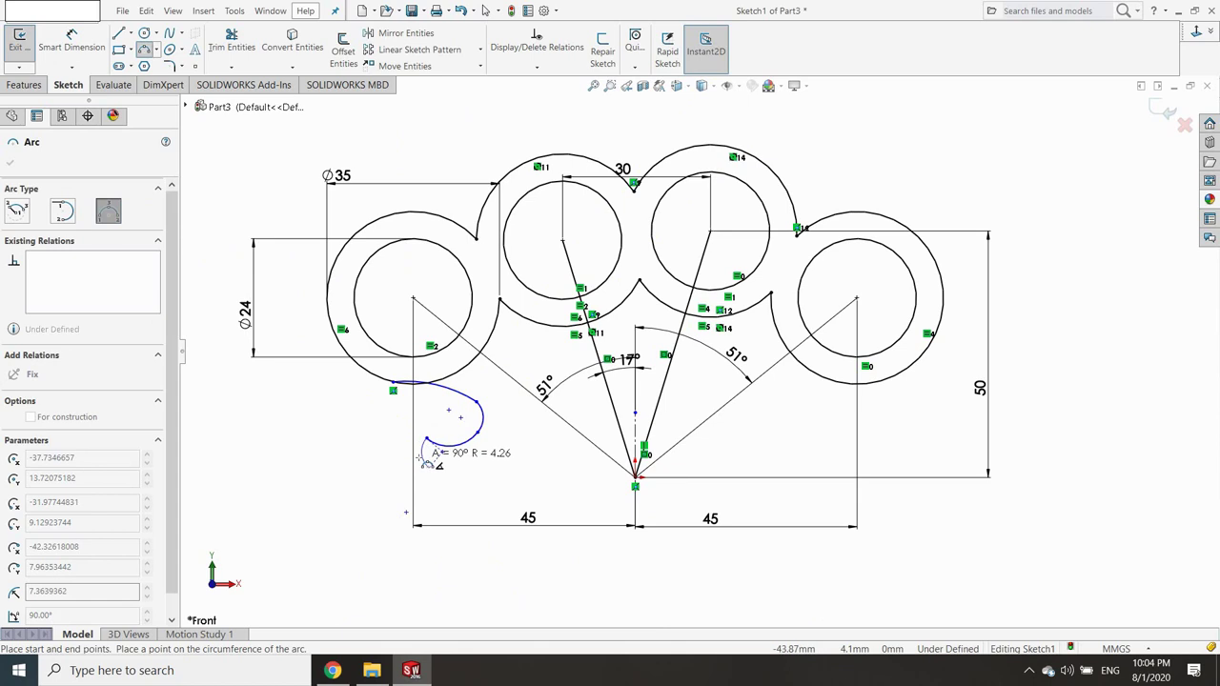
click(422, 454)
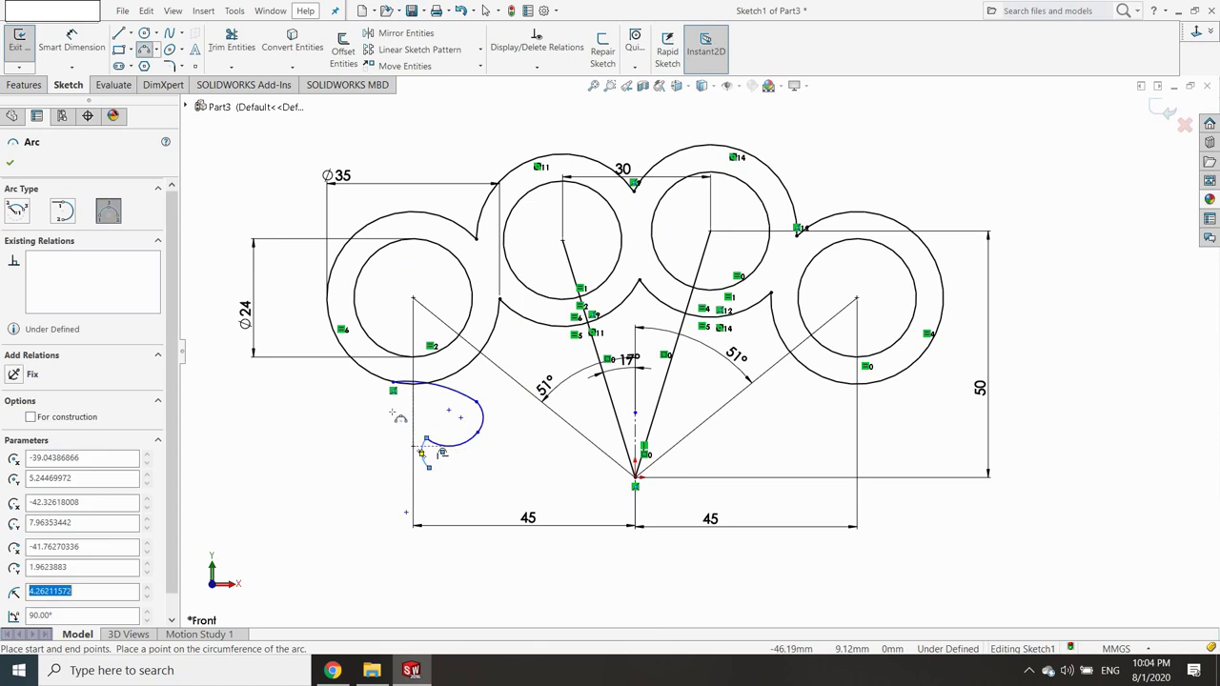
click(73, 39)
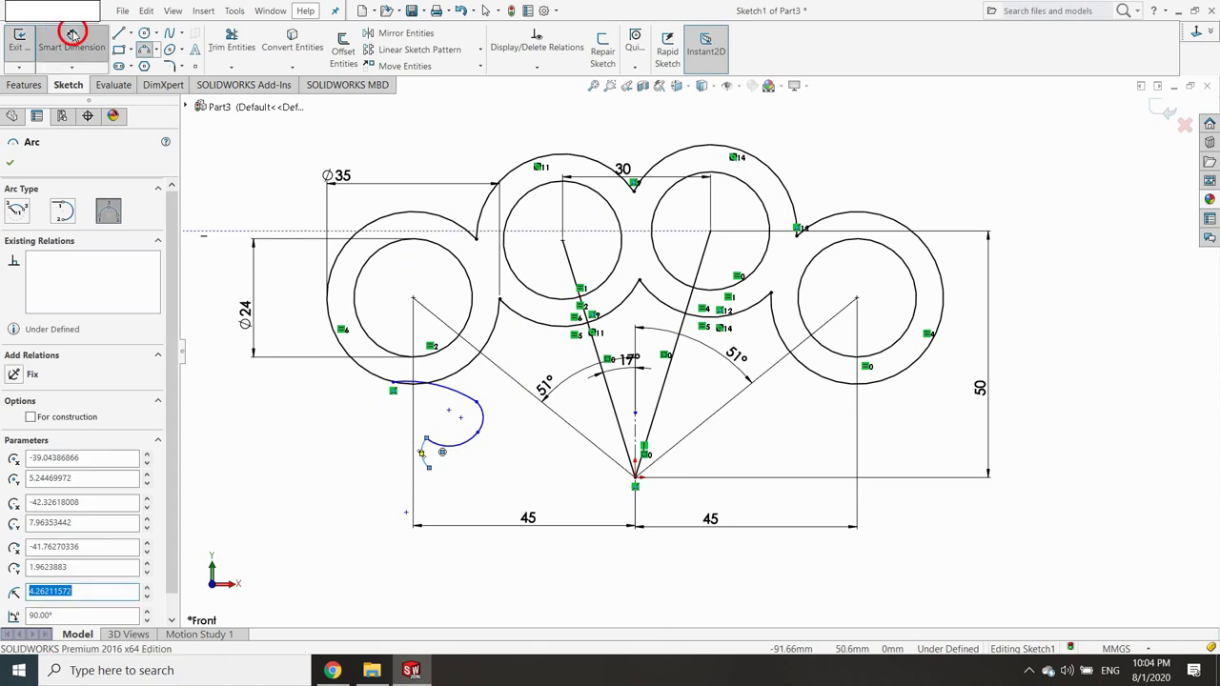
Dimension the large upper arc at R25 and the small arc below it at R5.
click(452, 395)
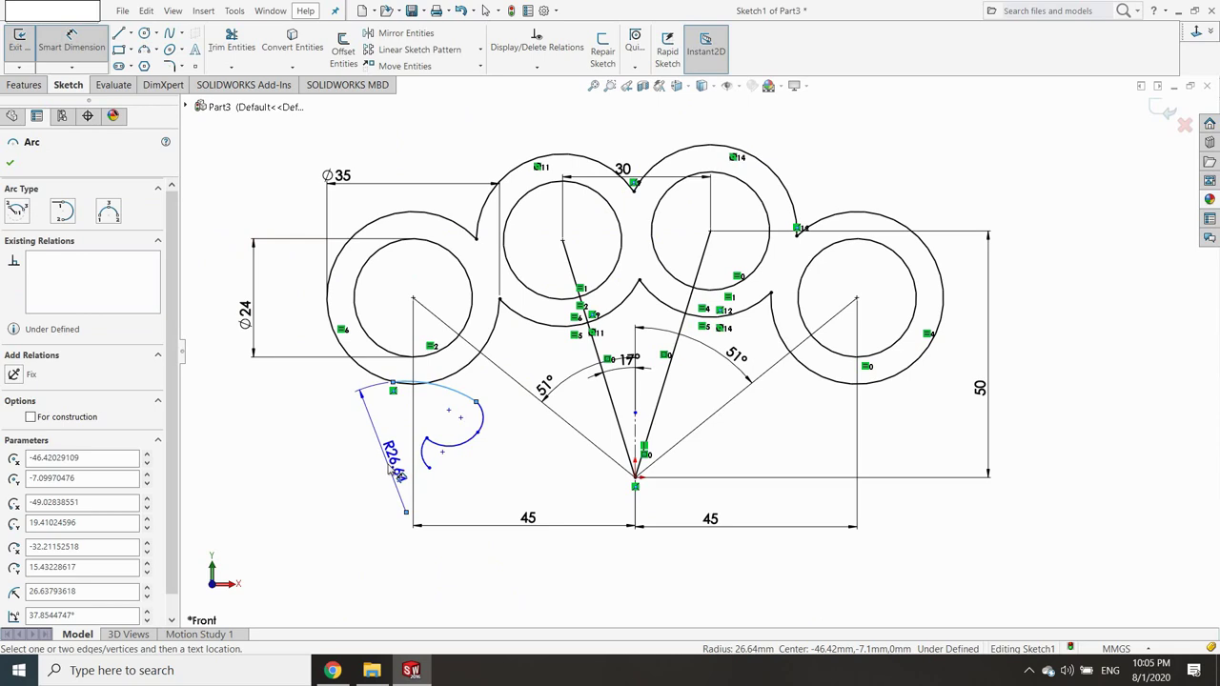
click(388, 467)
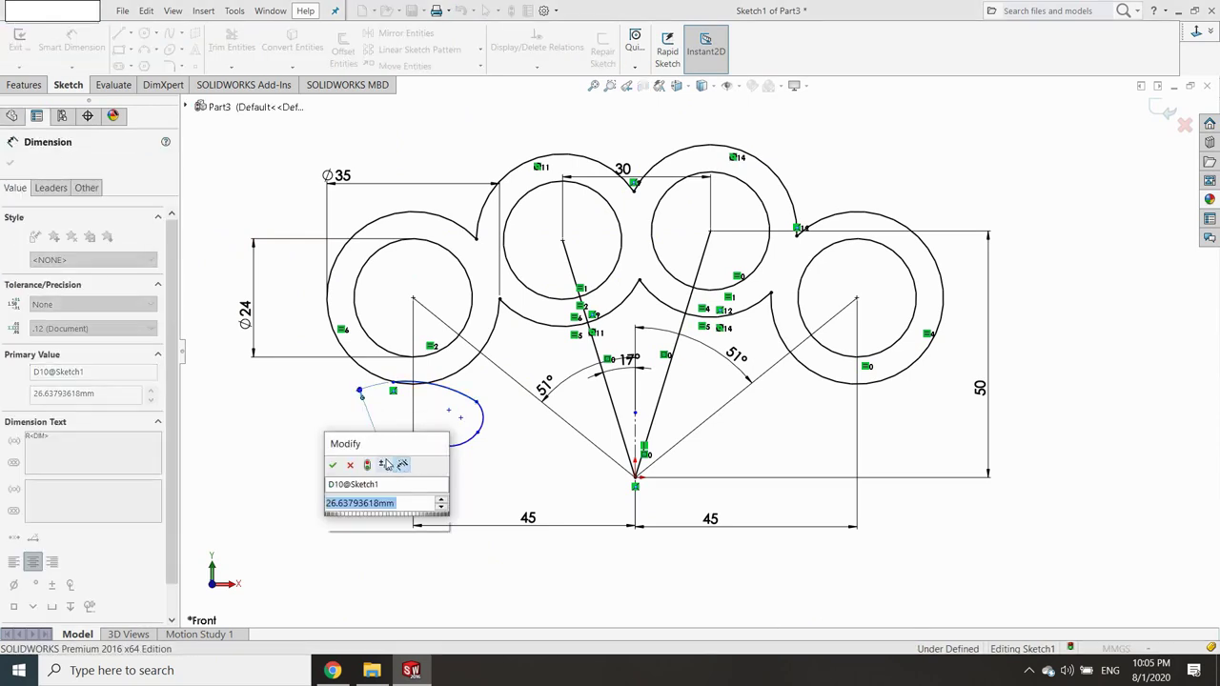
text(25)
key(Return)
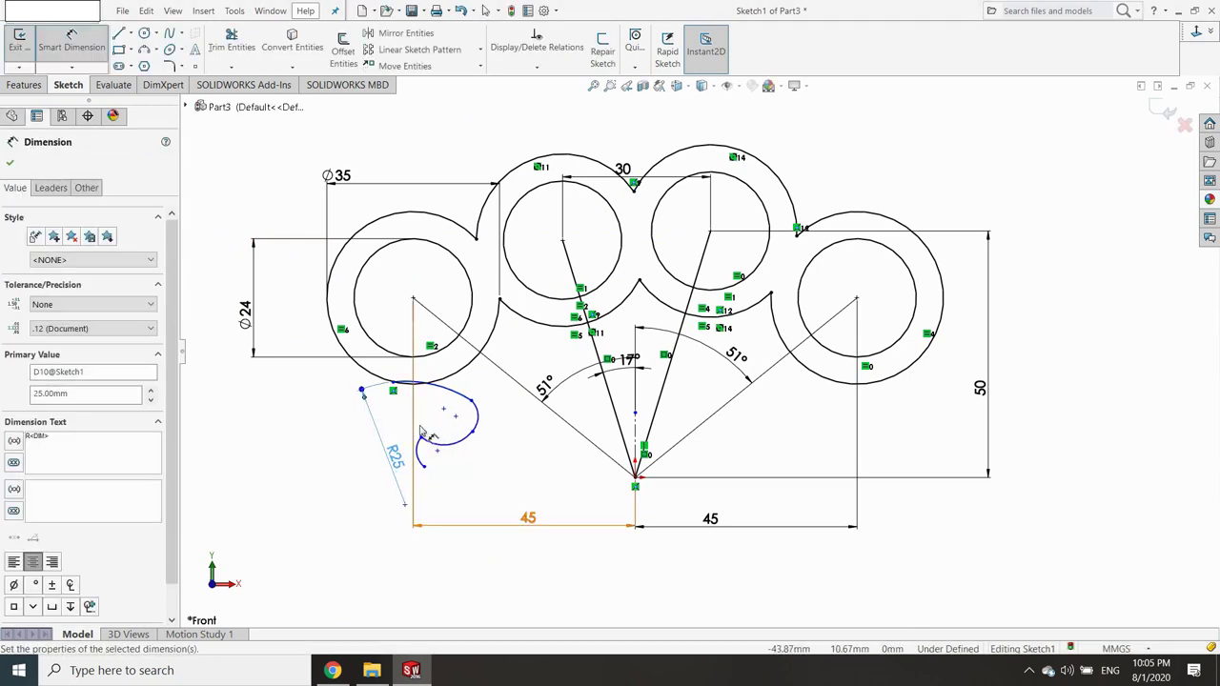
click(475, 414)
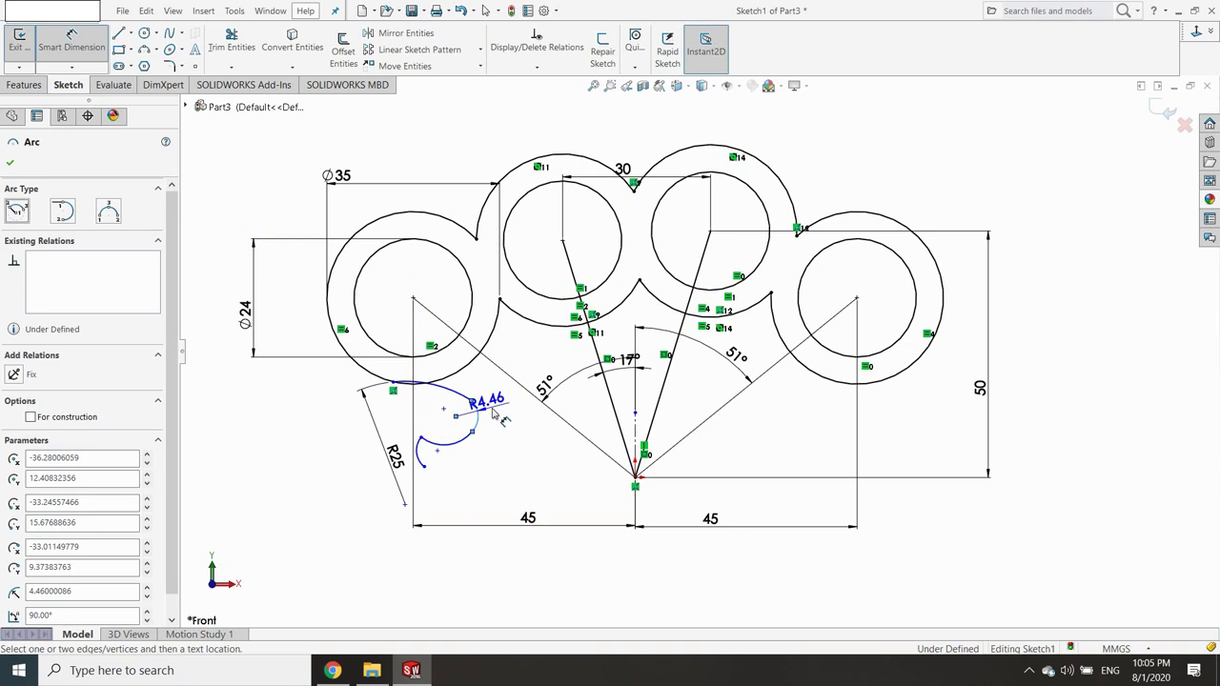
click(506, 416)
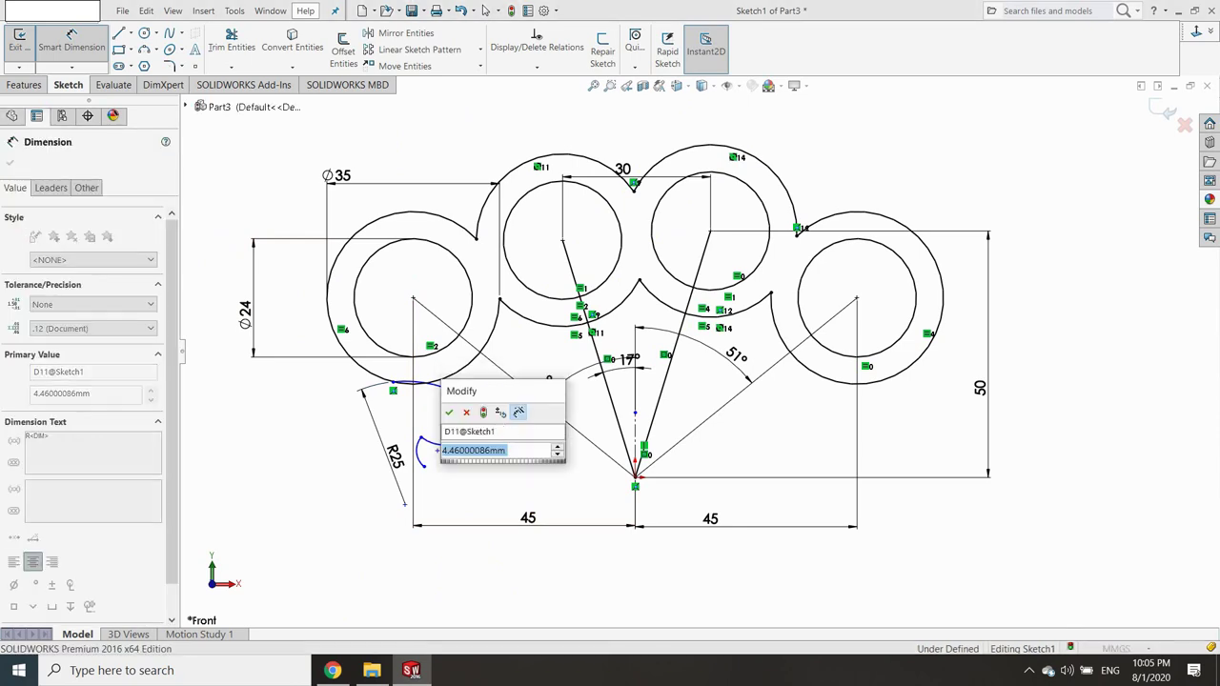
text(5)
key(Return)
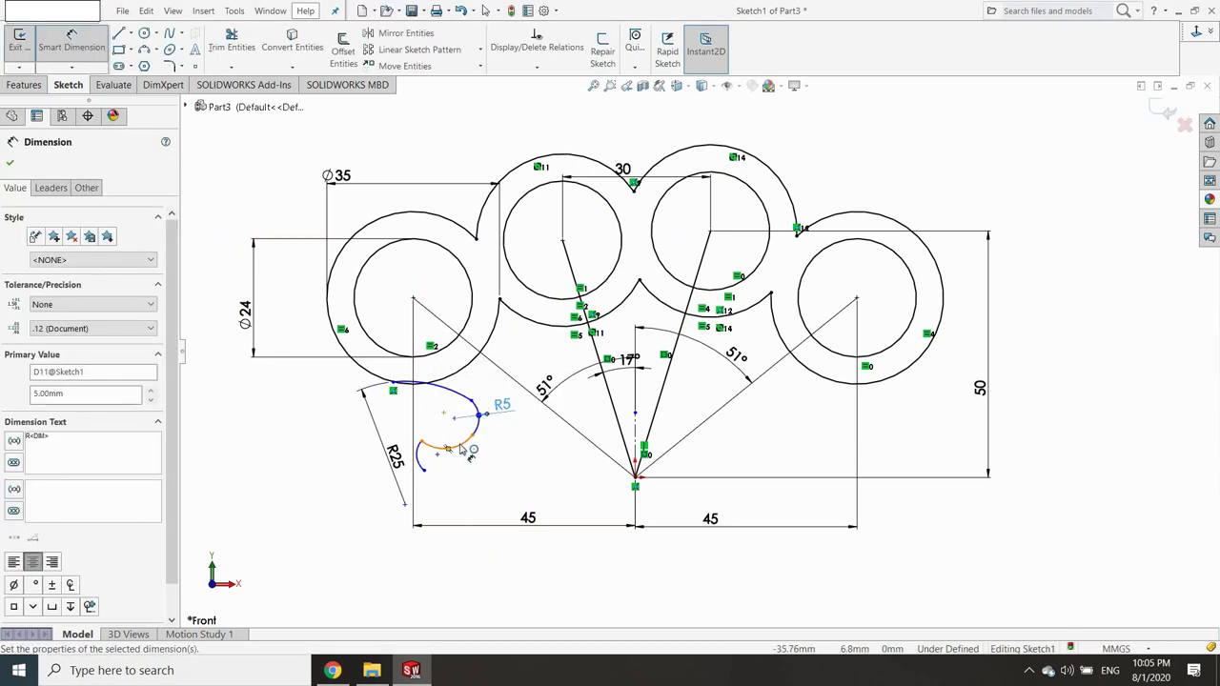
Dimension the long lower arc at R45 and the small end arc at R5.
click(473, 436)
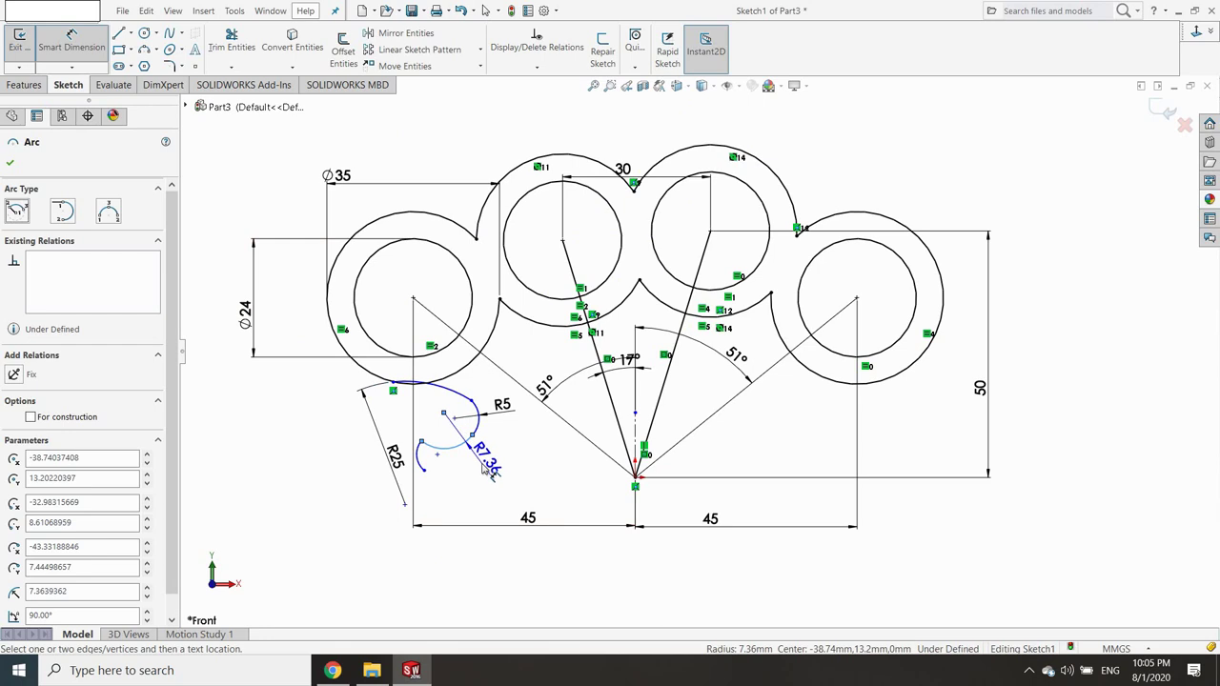
click(481, 471)
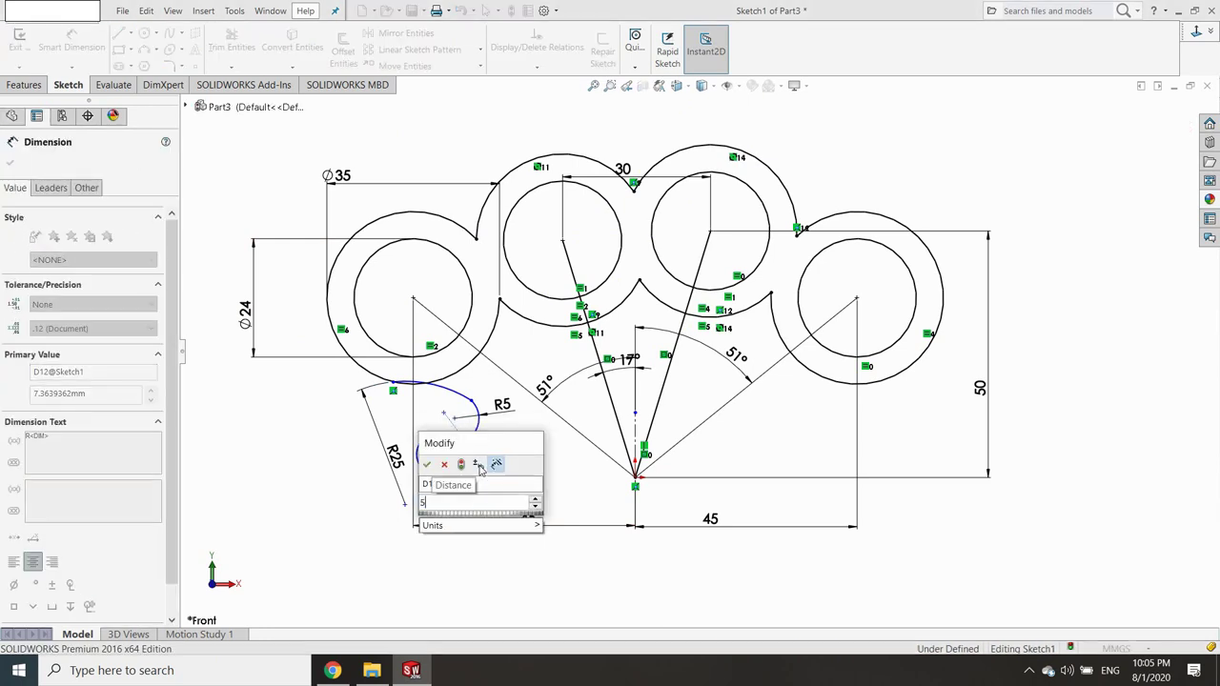
text(4)
key(Return)
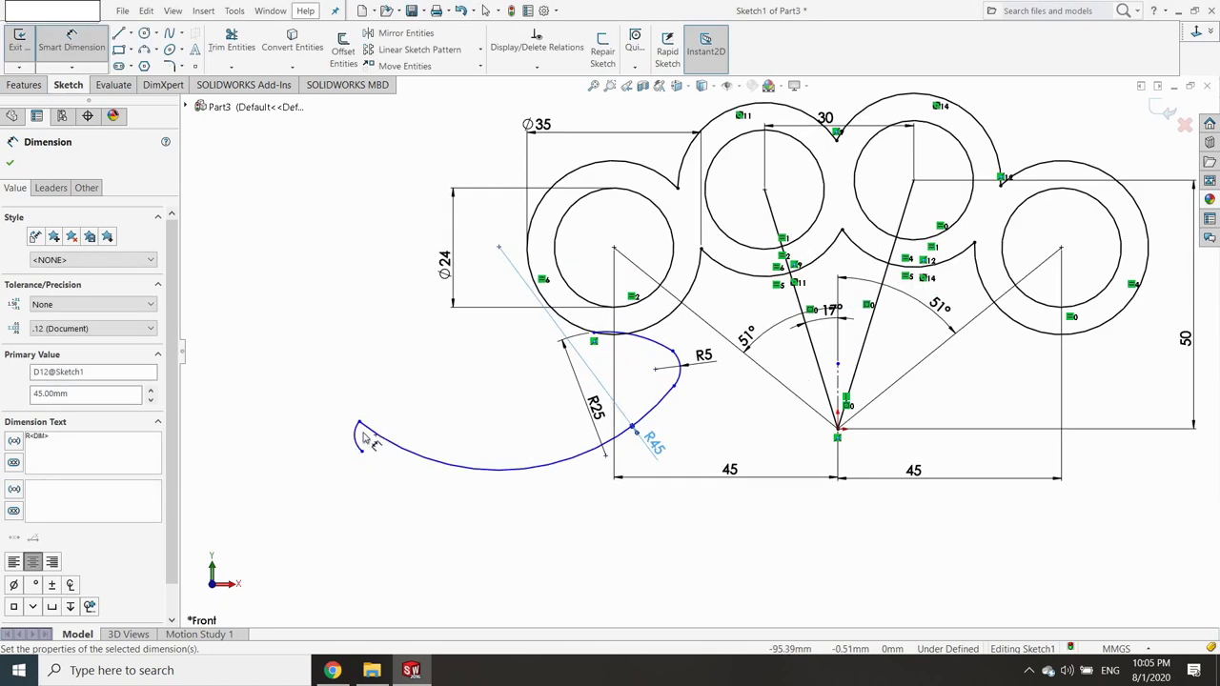
click(357, 446)
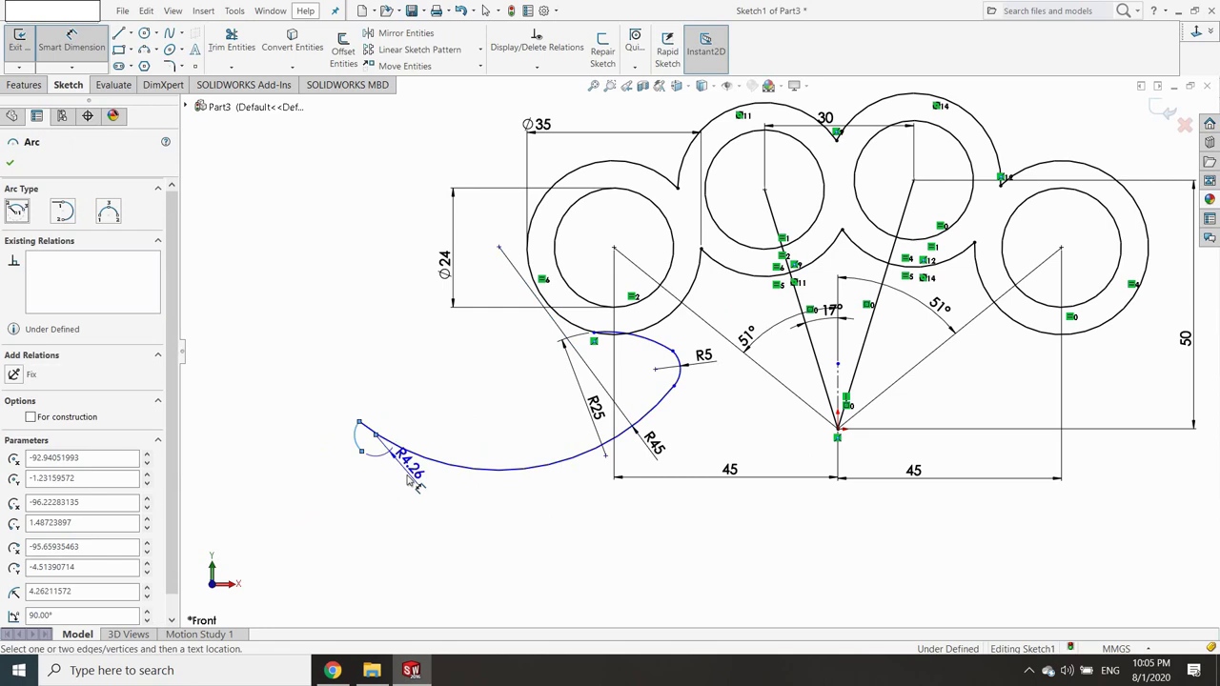
click(301, 436)
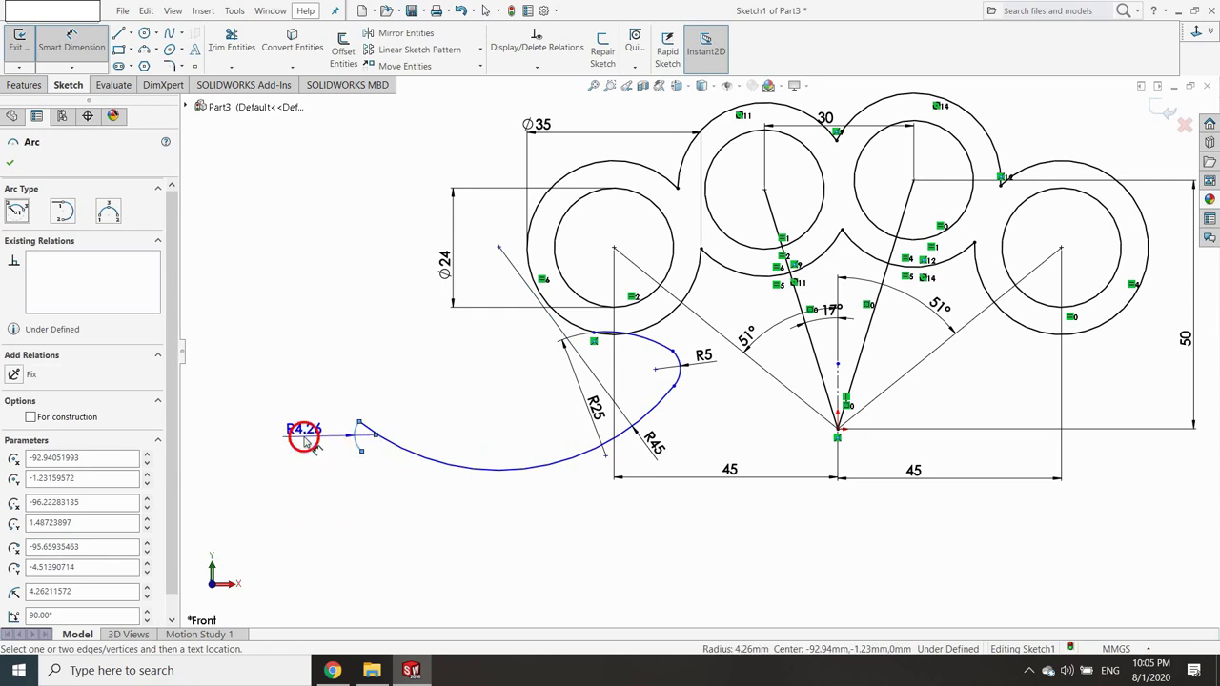
text(5)
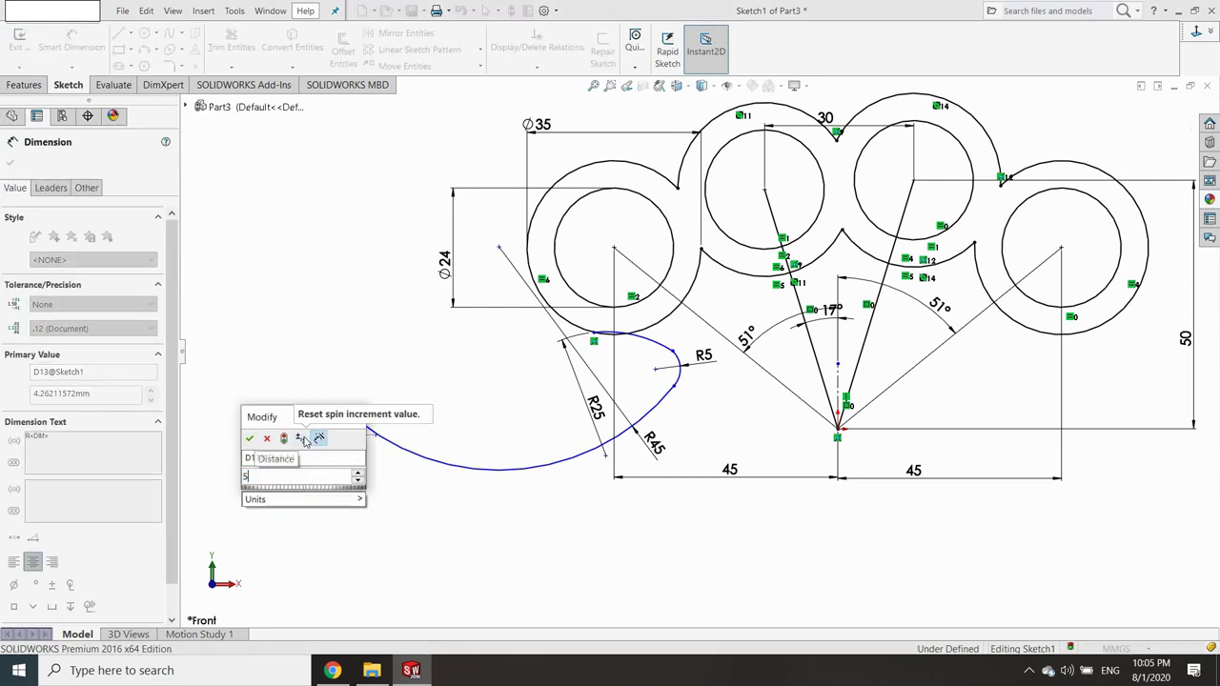
key(Return)
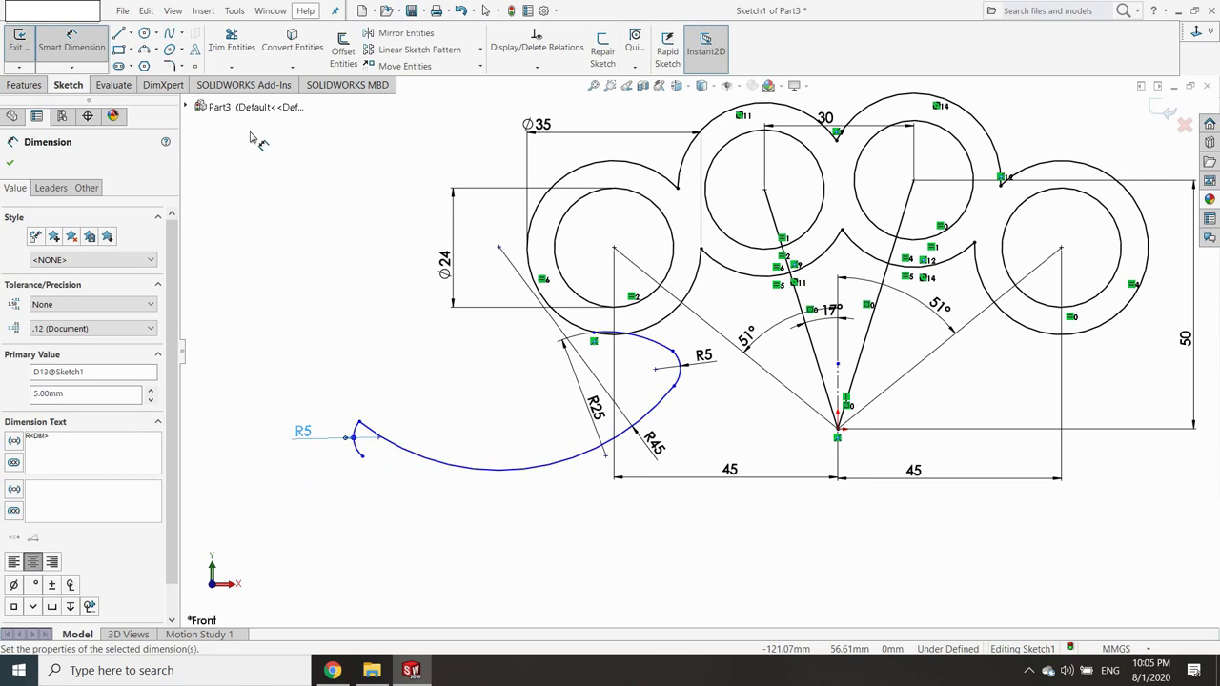
Make the top side arc tangent to the left outer ring.
click(537, 67)
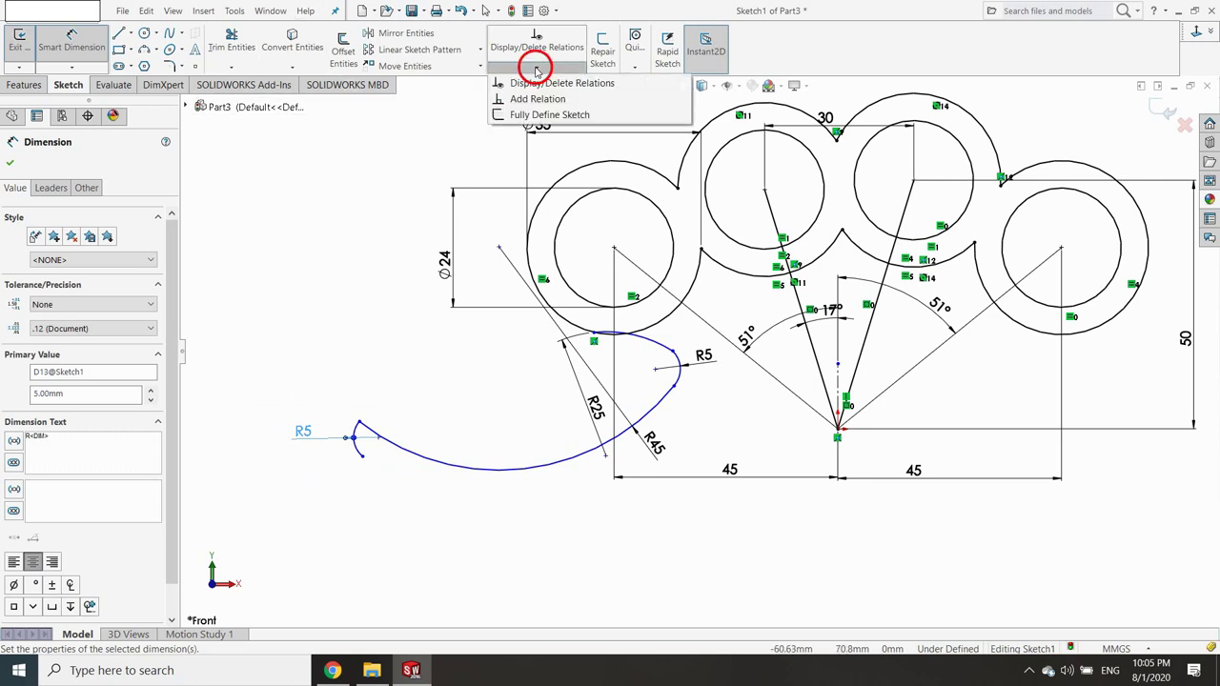
click(537, 100)
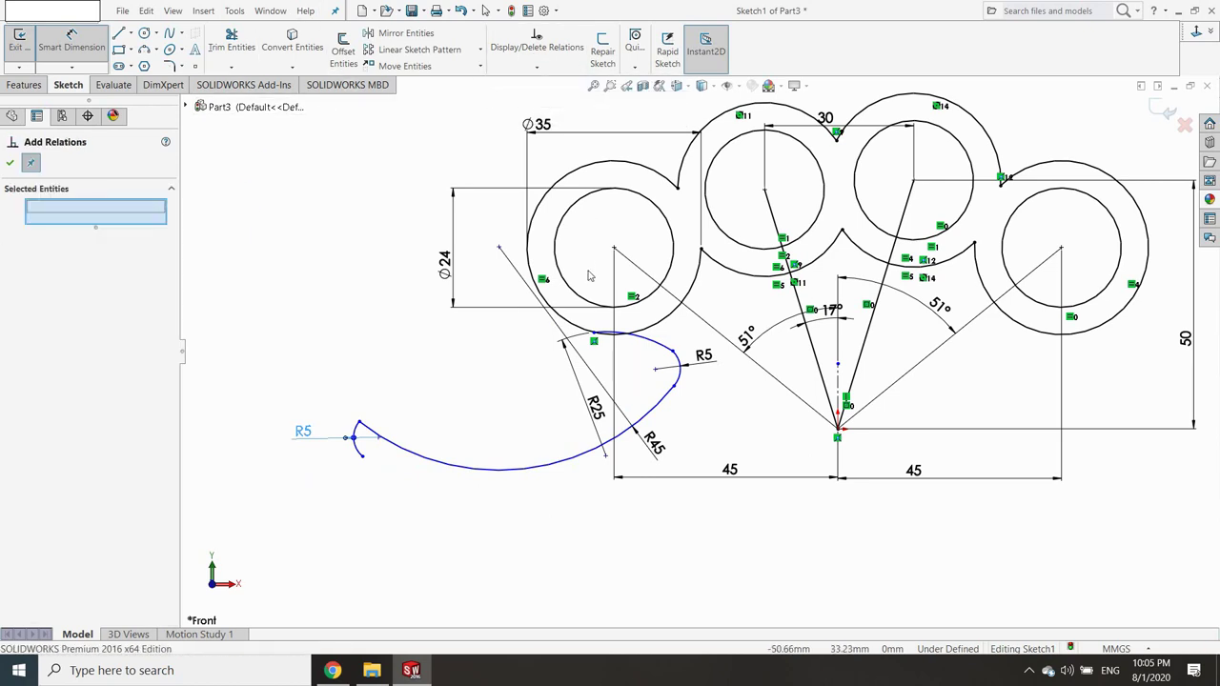
click(651, 343)
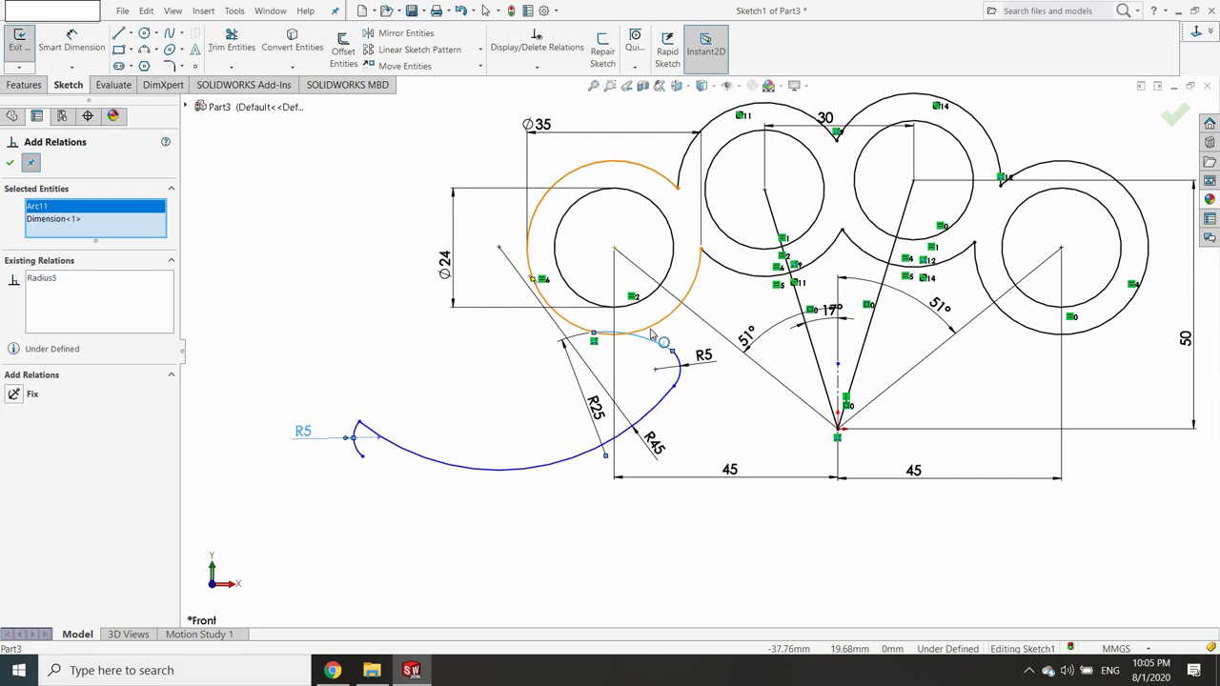
click(651, 333)
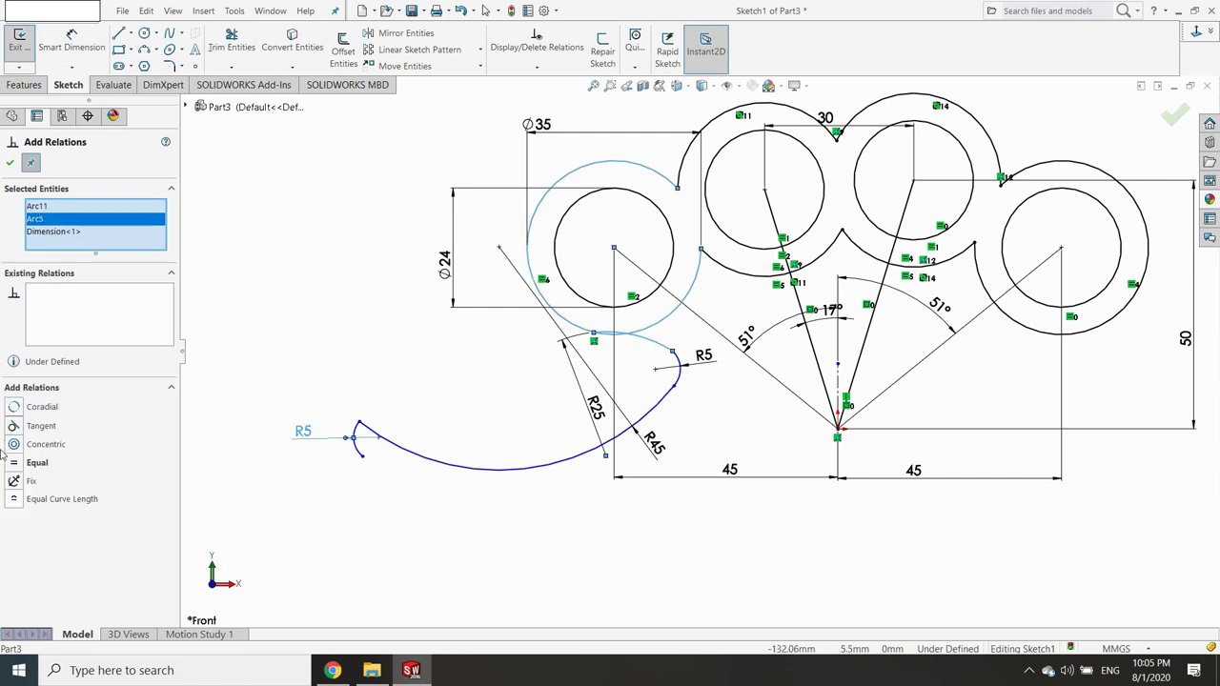
click(14, 426)
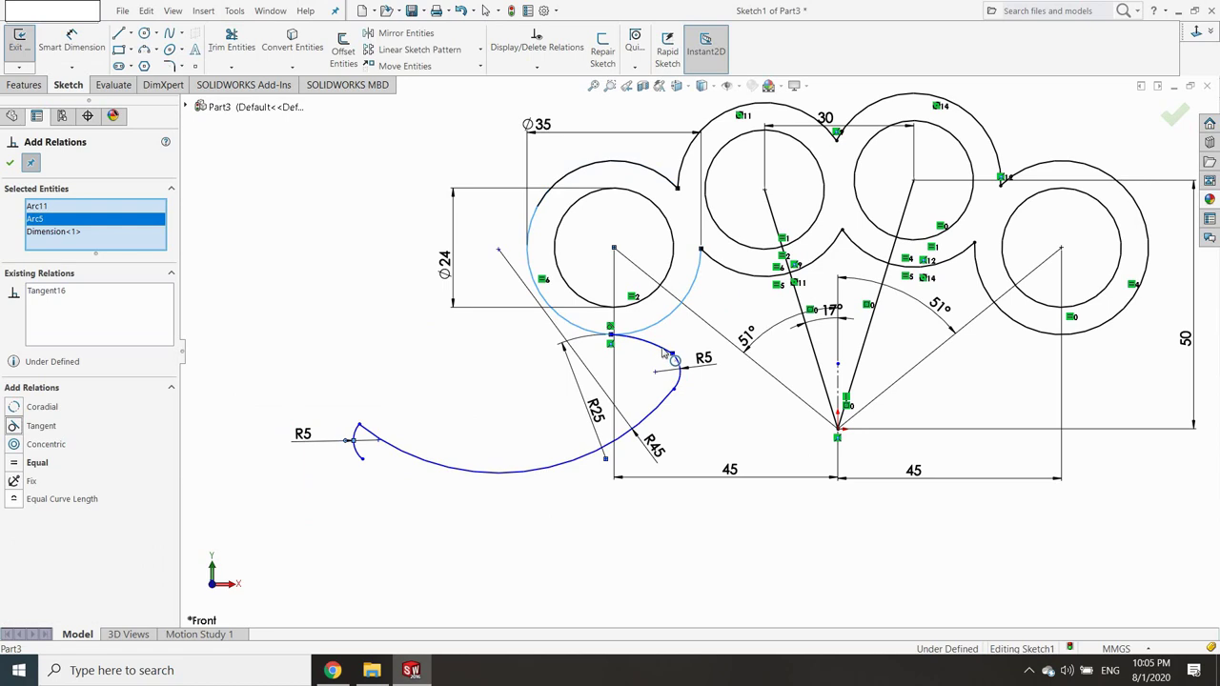
Make the long R45 arc tangent to the small R5 arc and to the end arc.
click(663, 352)
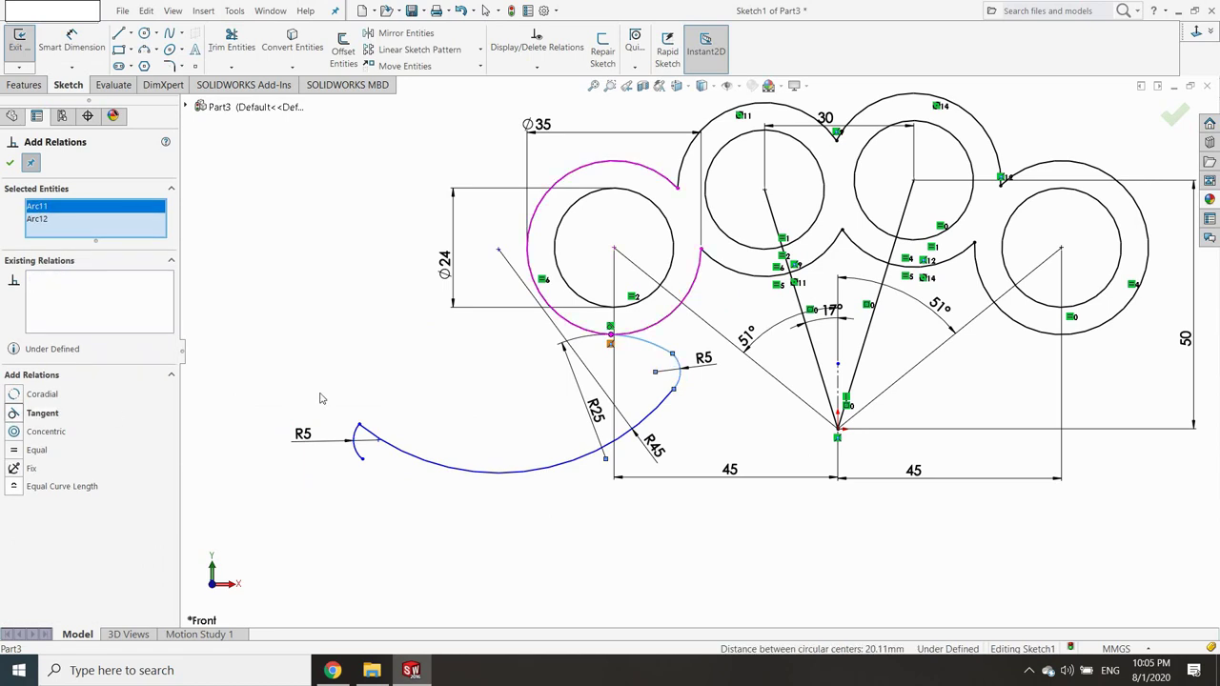
click(670, 399)
click(678, 384)
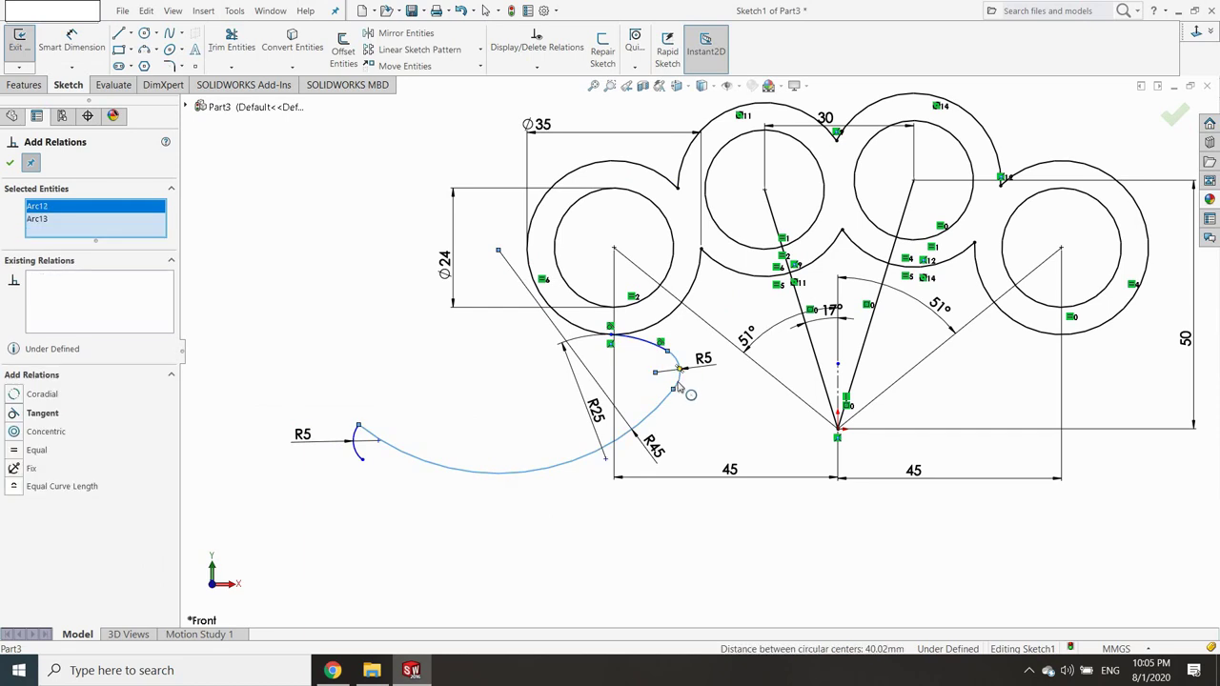
click(14, 412)
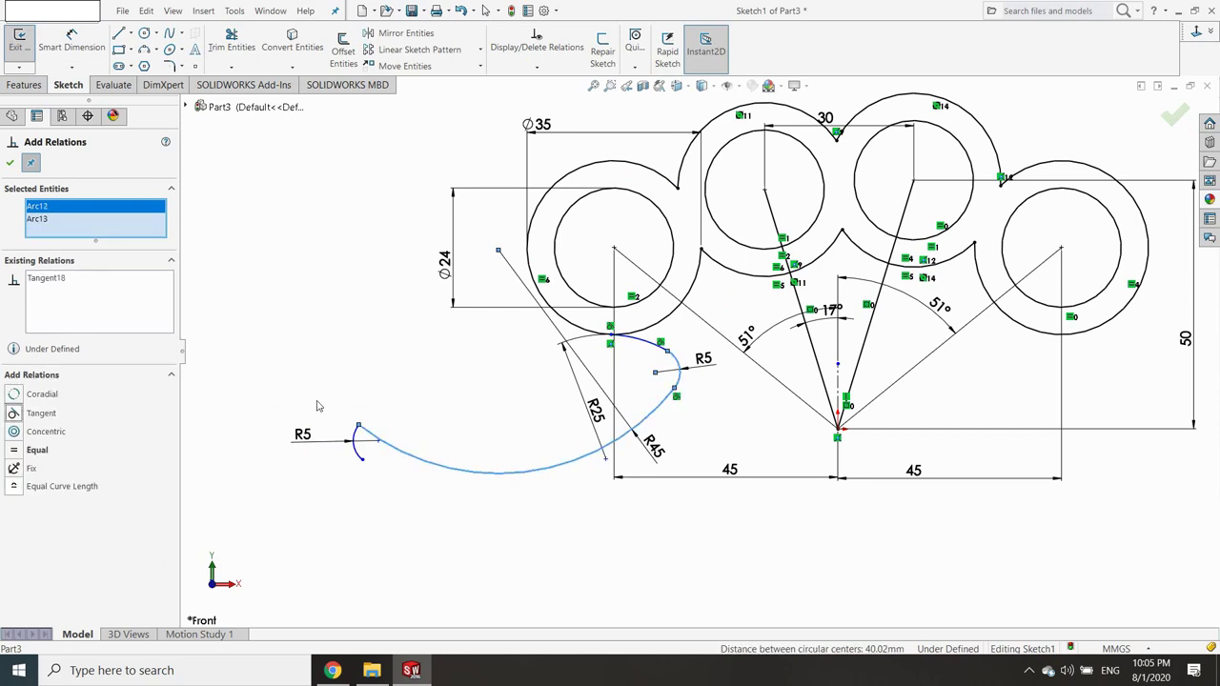
click(355, 436)
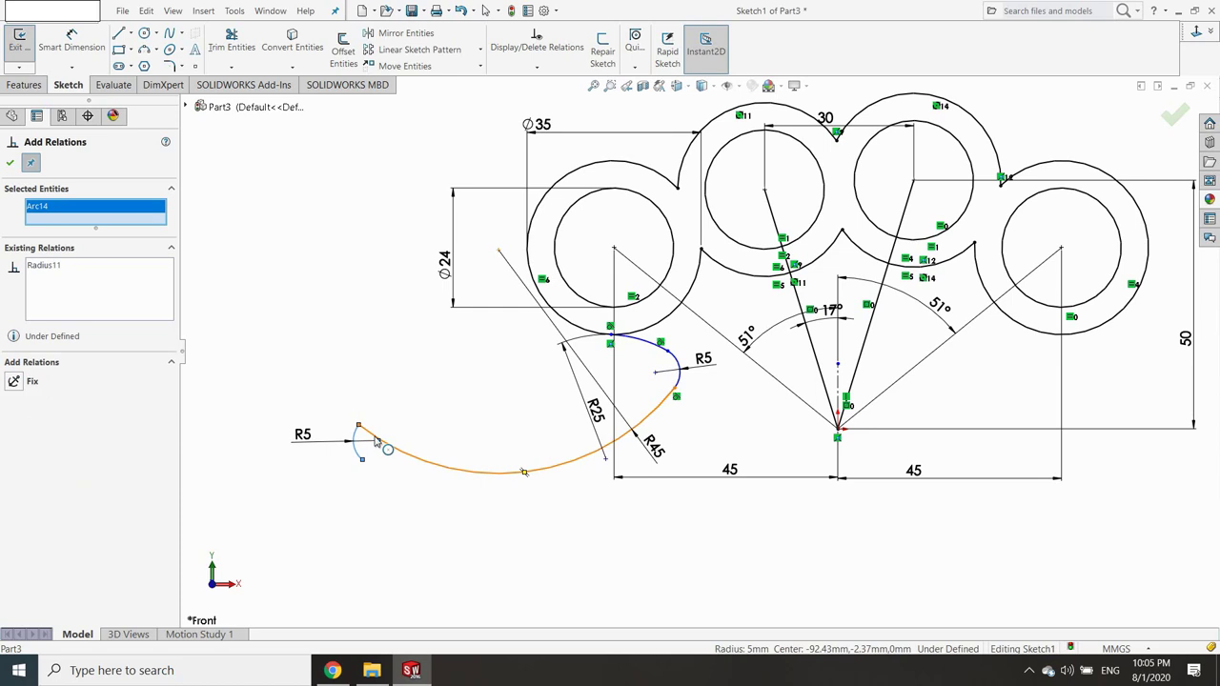
click(391, 449)
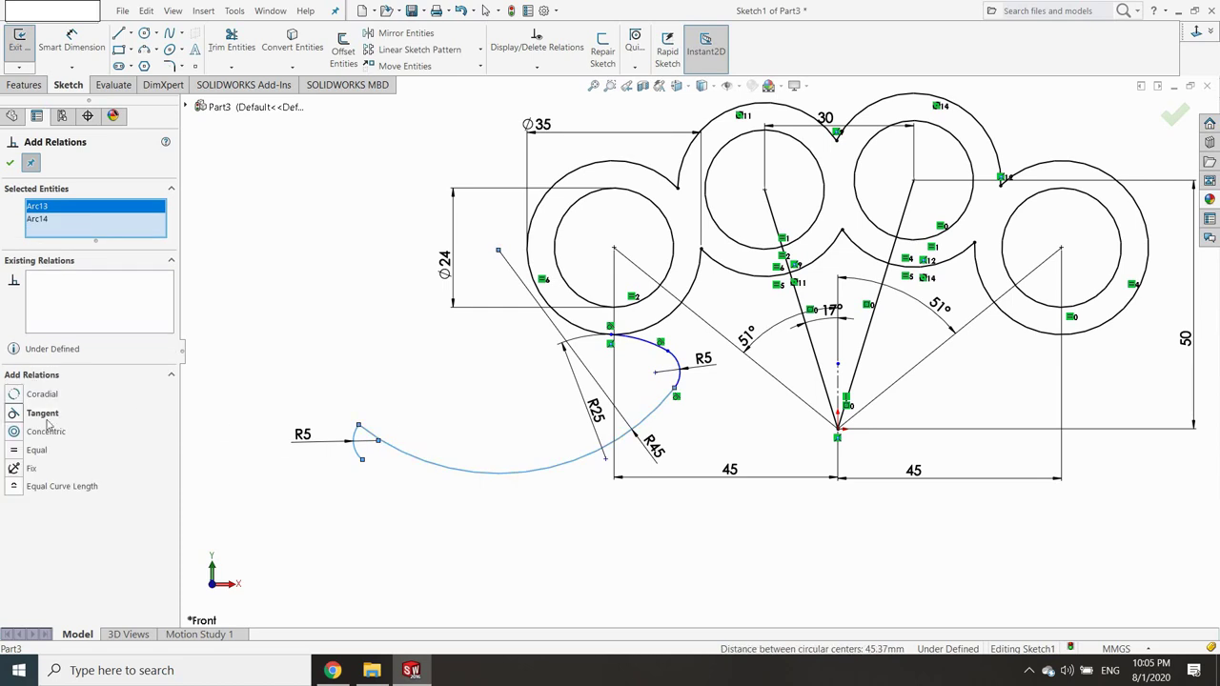
click(15, 415)
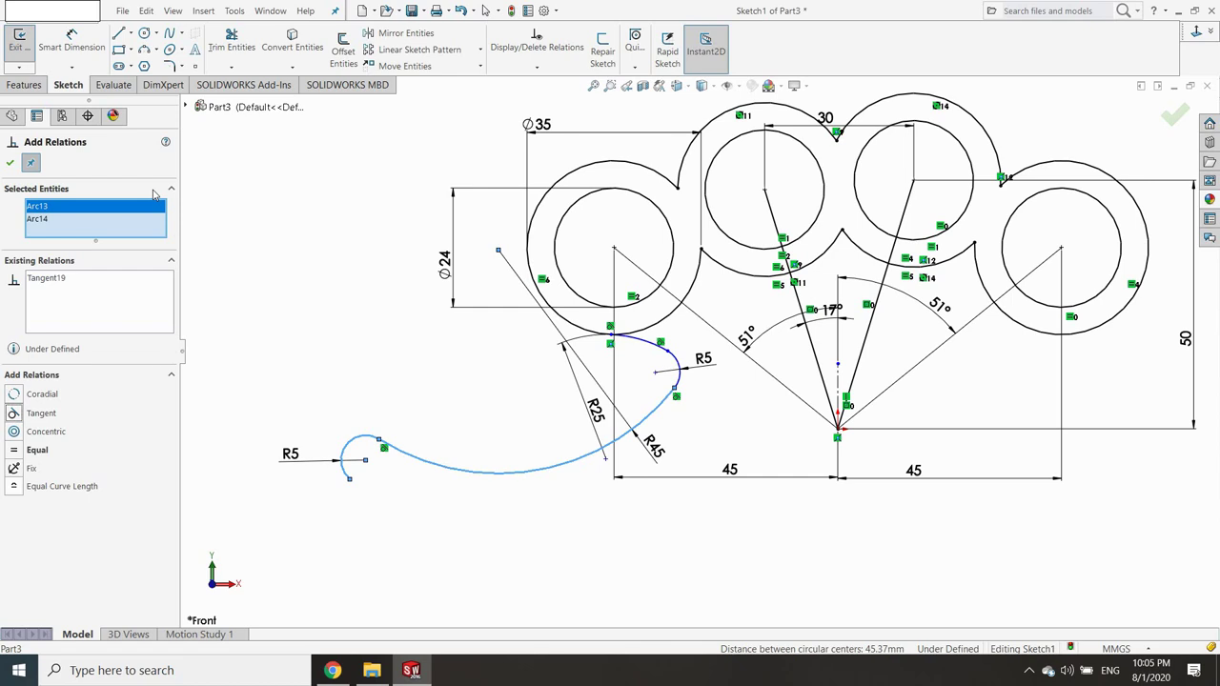
click(82, 44)
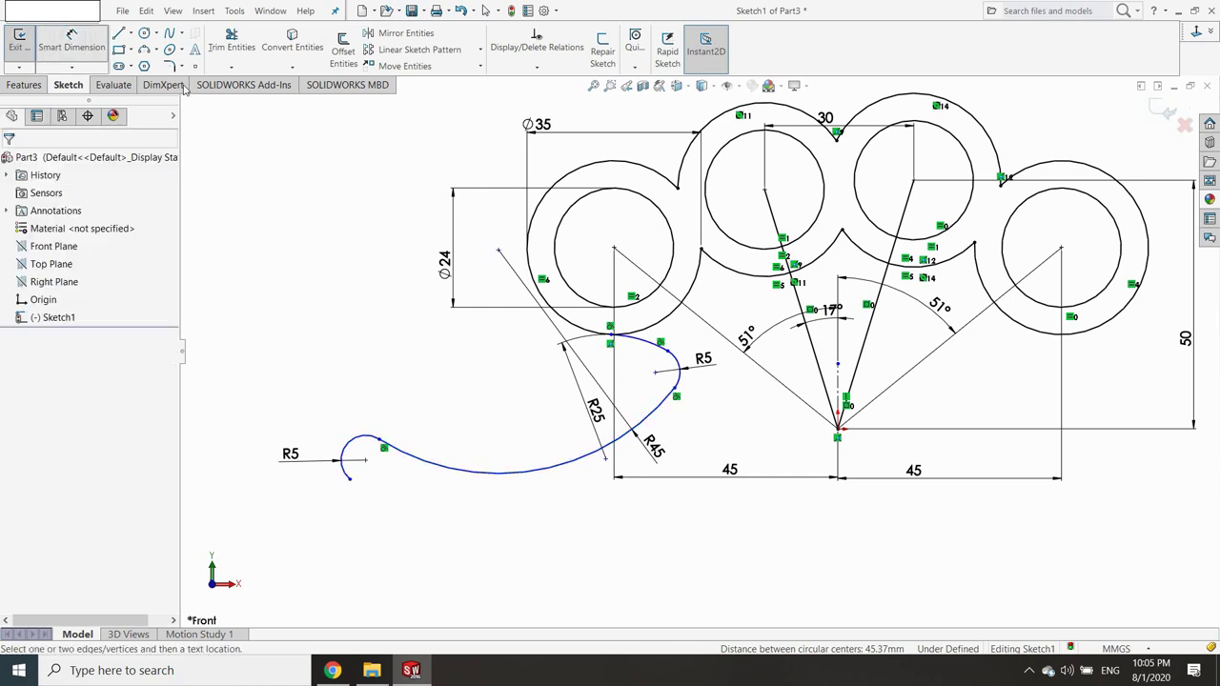
click(656, 373)
click(839, 431)
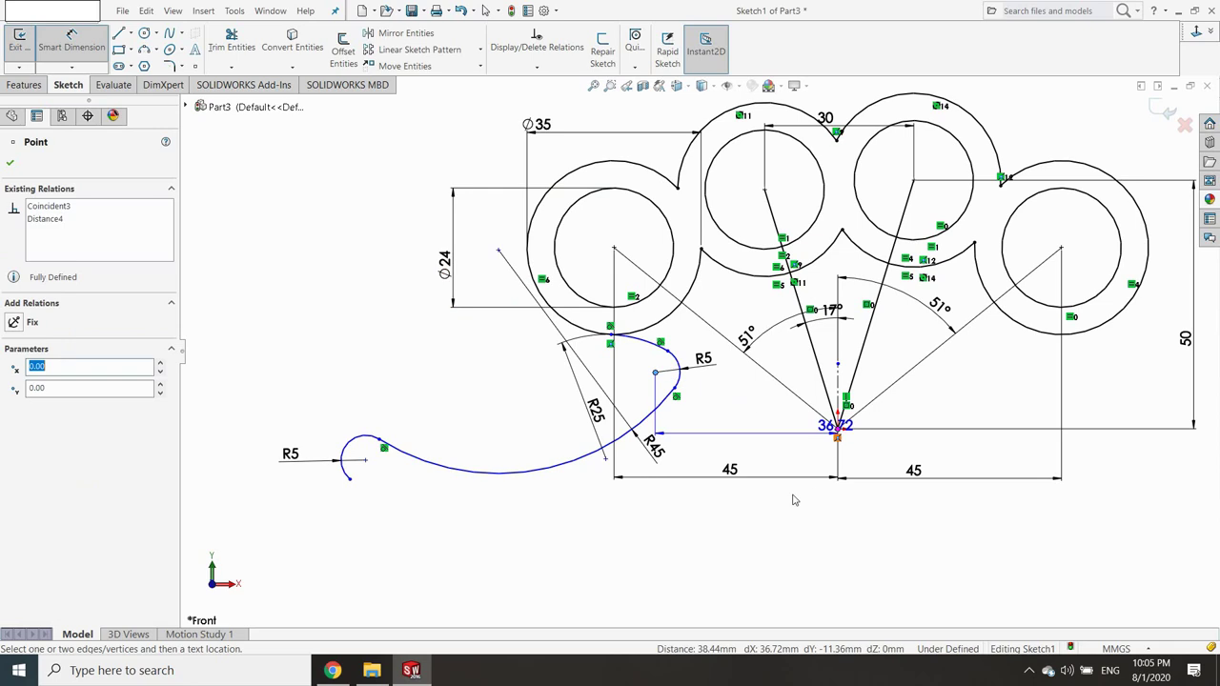
click(774, 549)
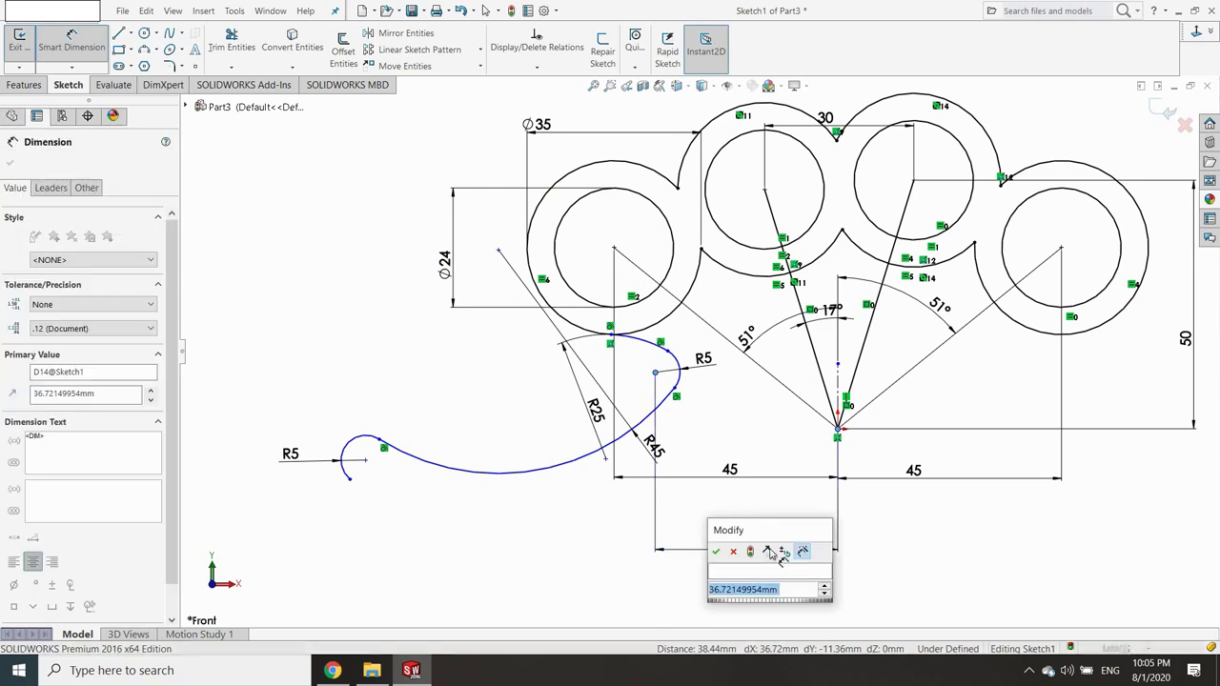
text(37)
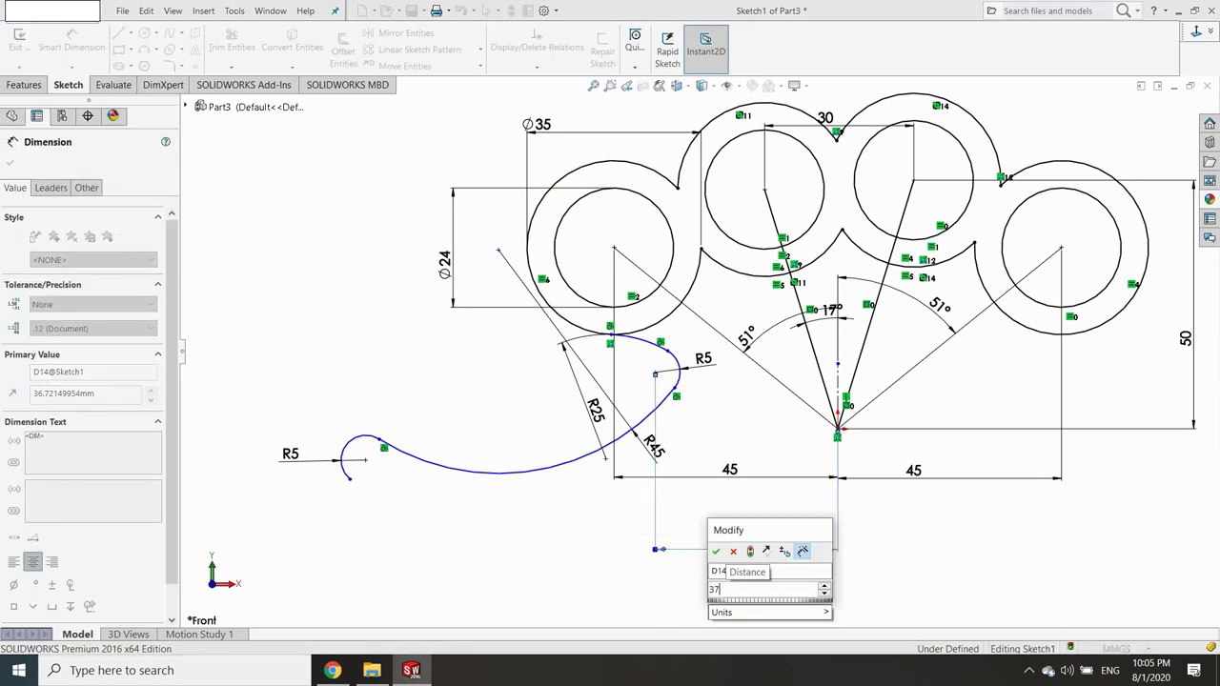
text(.5)
click(766, 550)
key(Return)
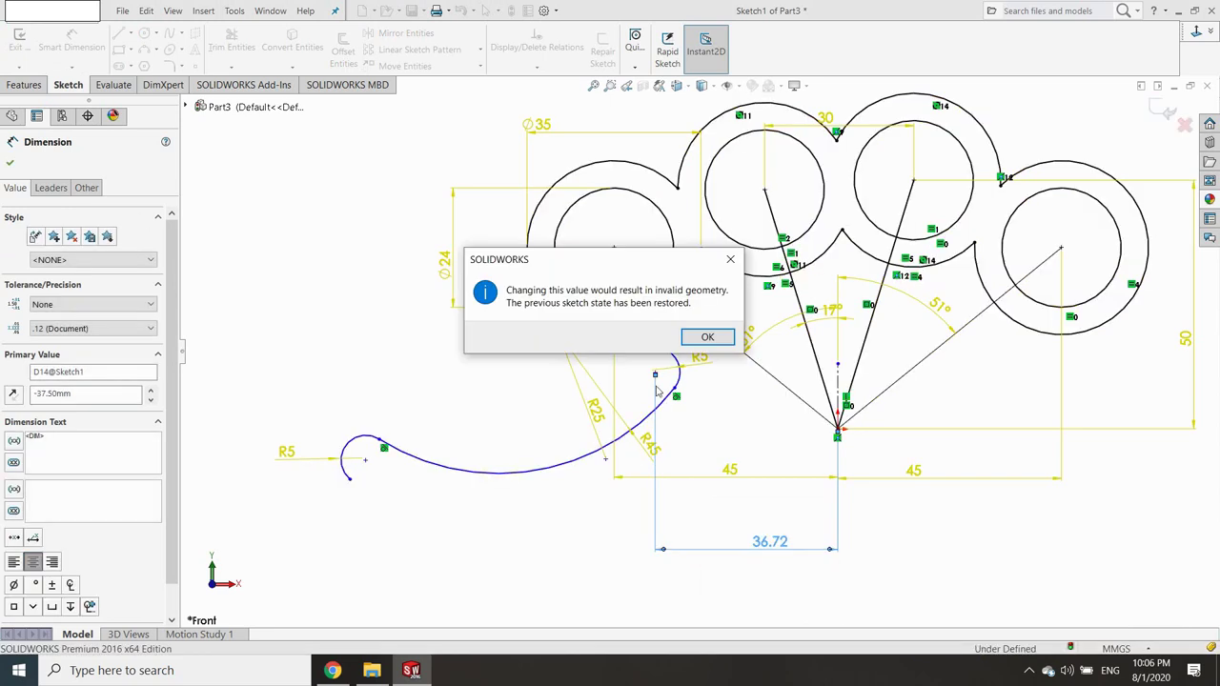
click(708, 339)
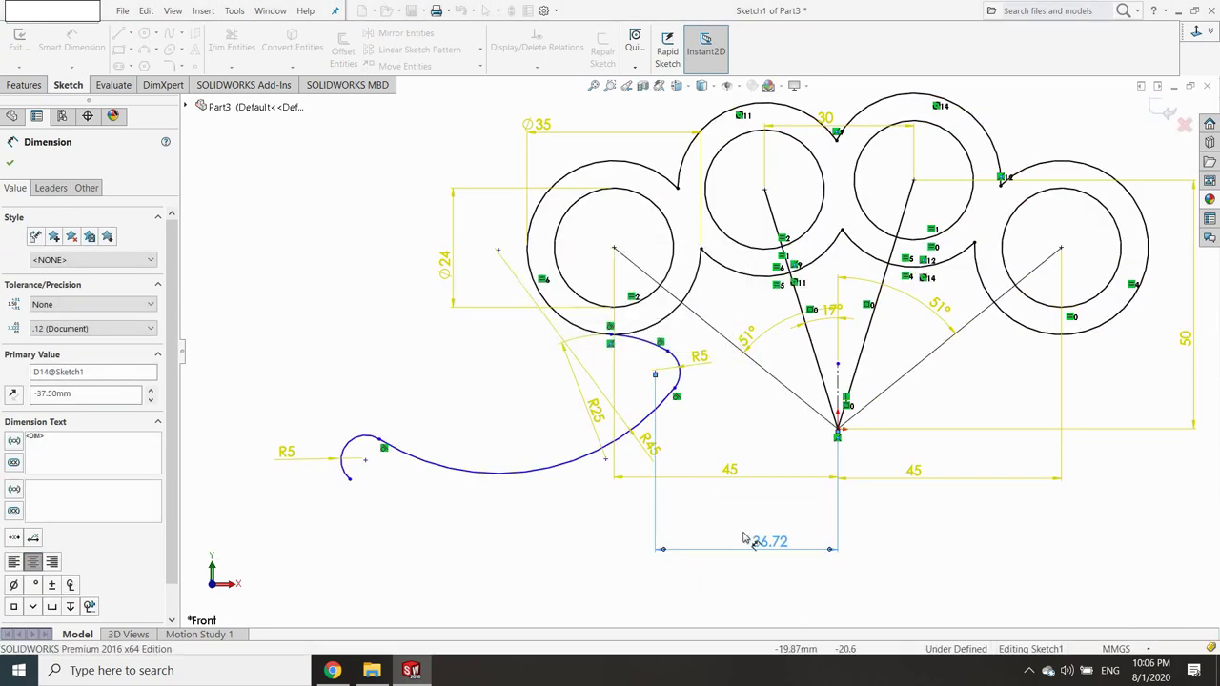
click(11, 164)
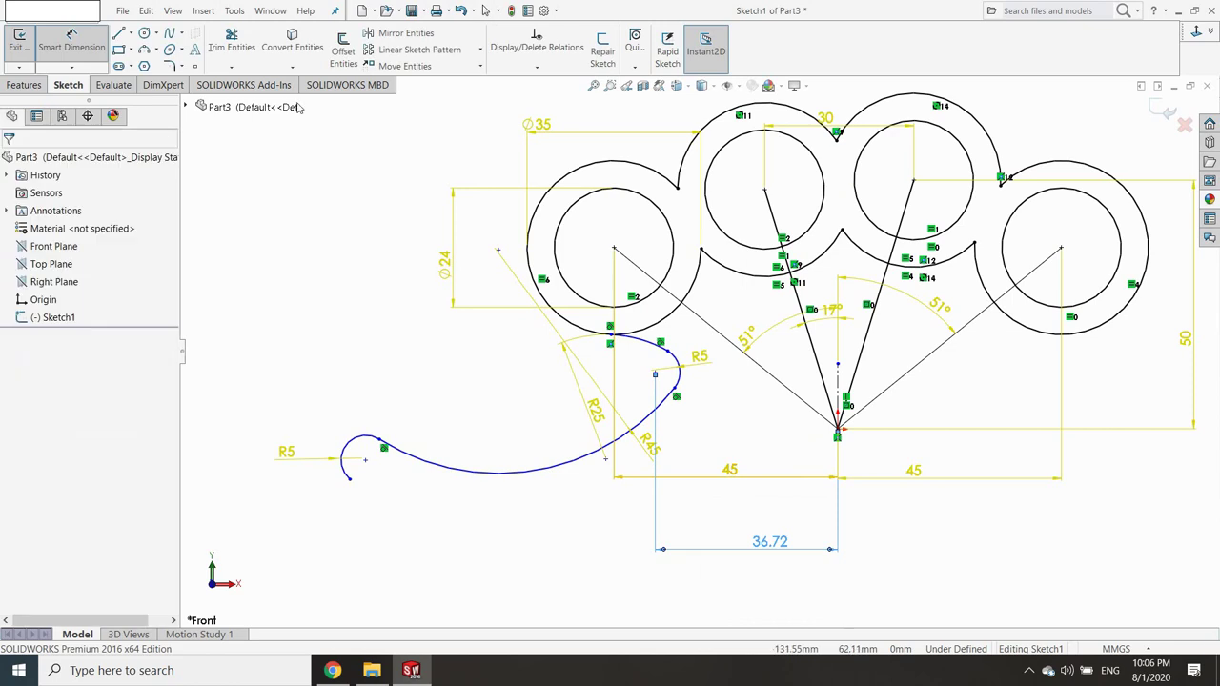
Undo the rejected dimension, then fix the R5 and R25 arc centres 37.50 and 41 mm horizontally from the origin.
click(461, 14)
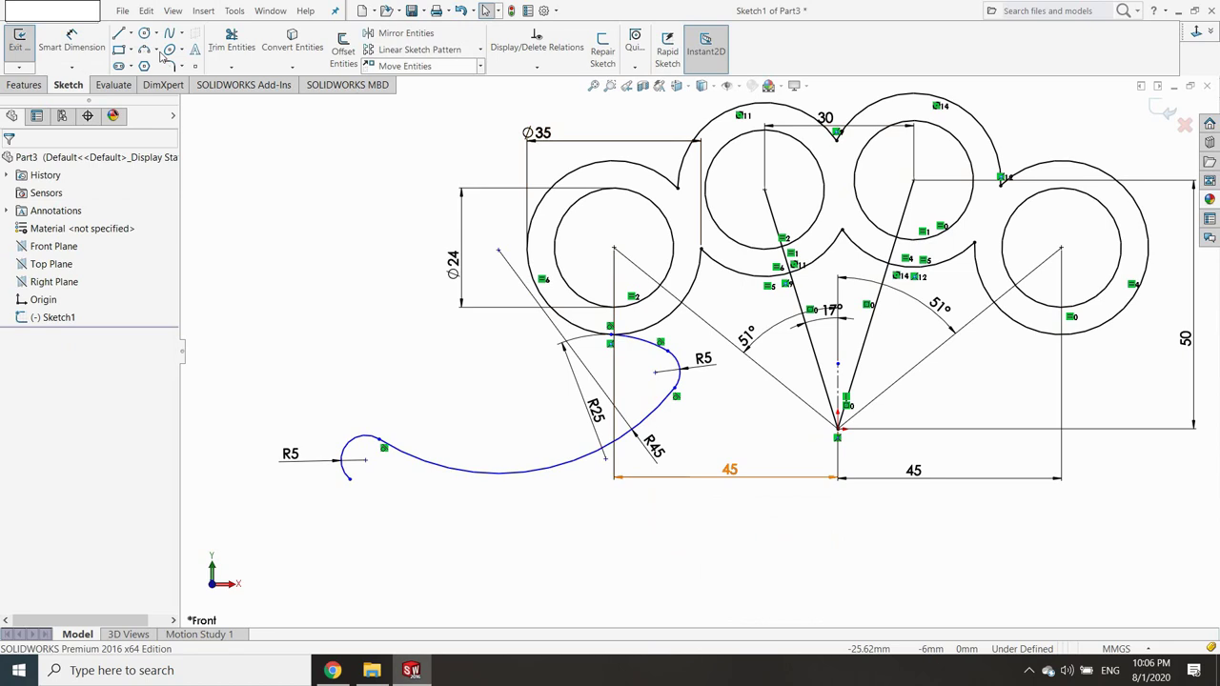
click(82, 46)
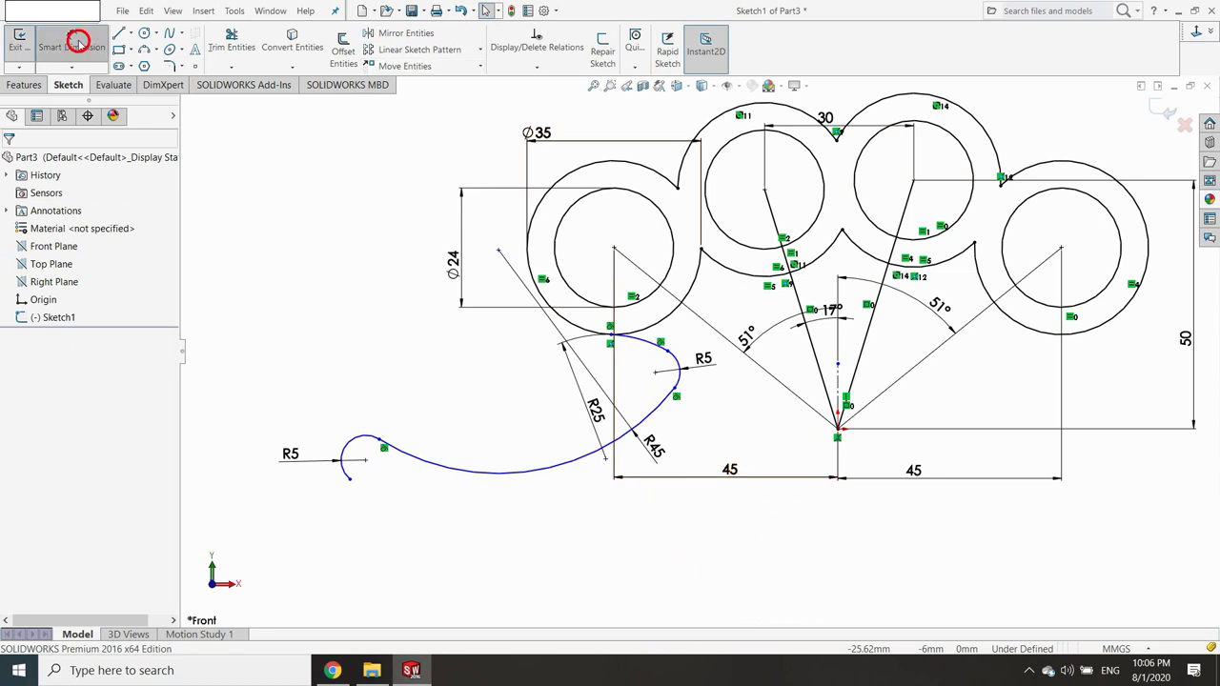
click(655, 373)
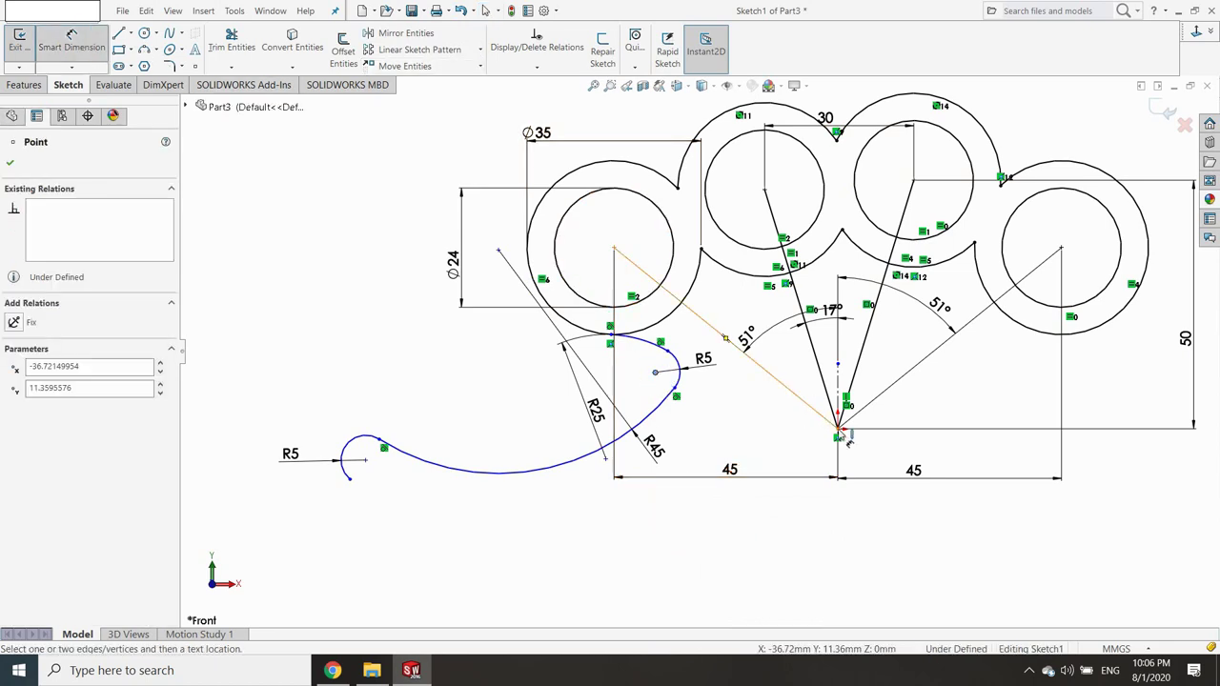
click(839, 433)
click(774, 530)
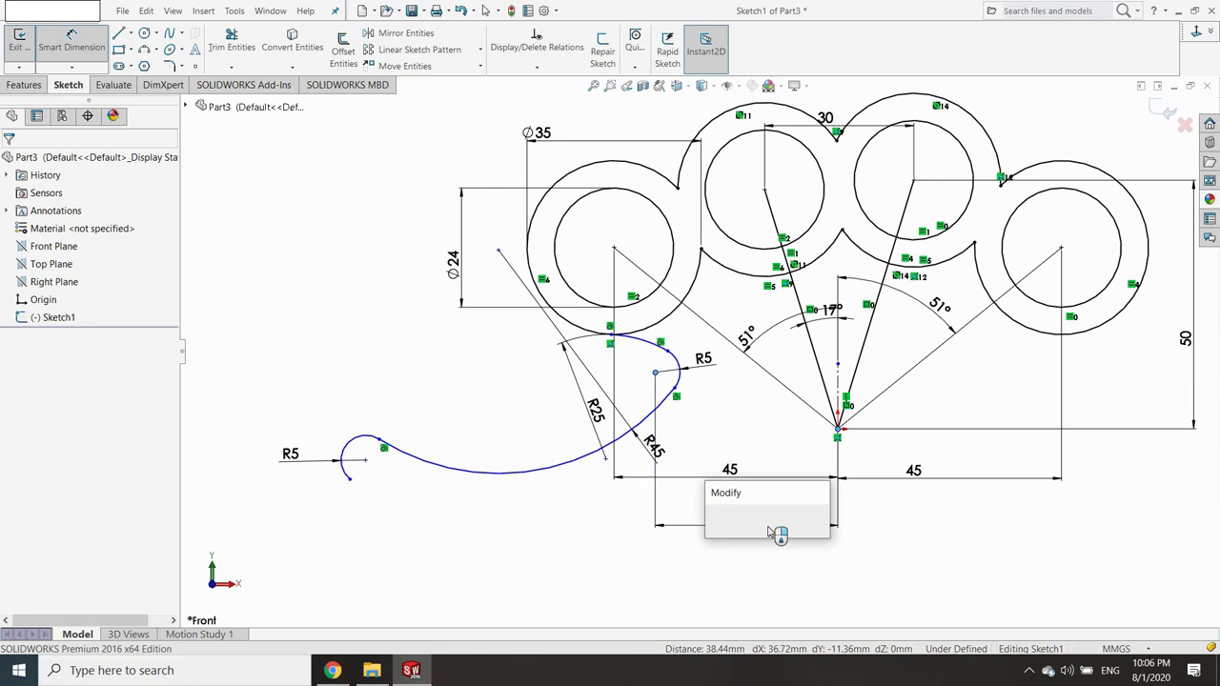
text(3)
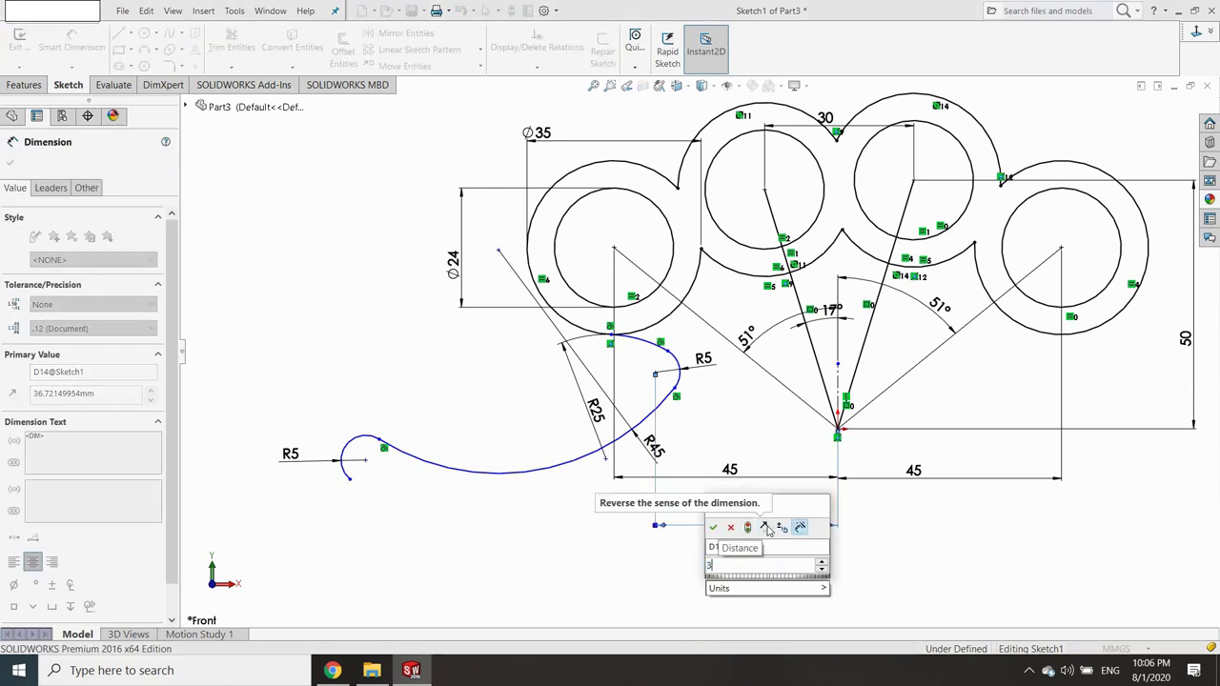
text(7.5)
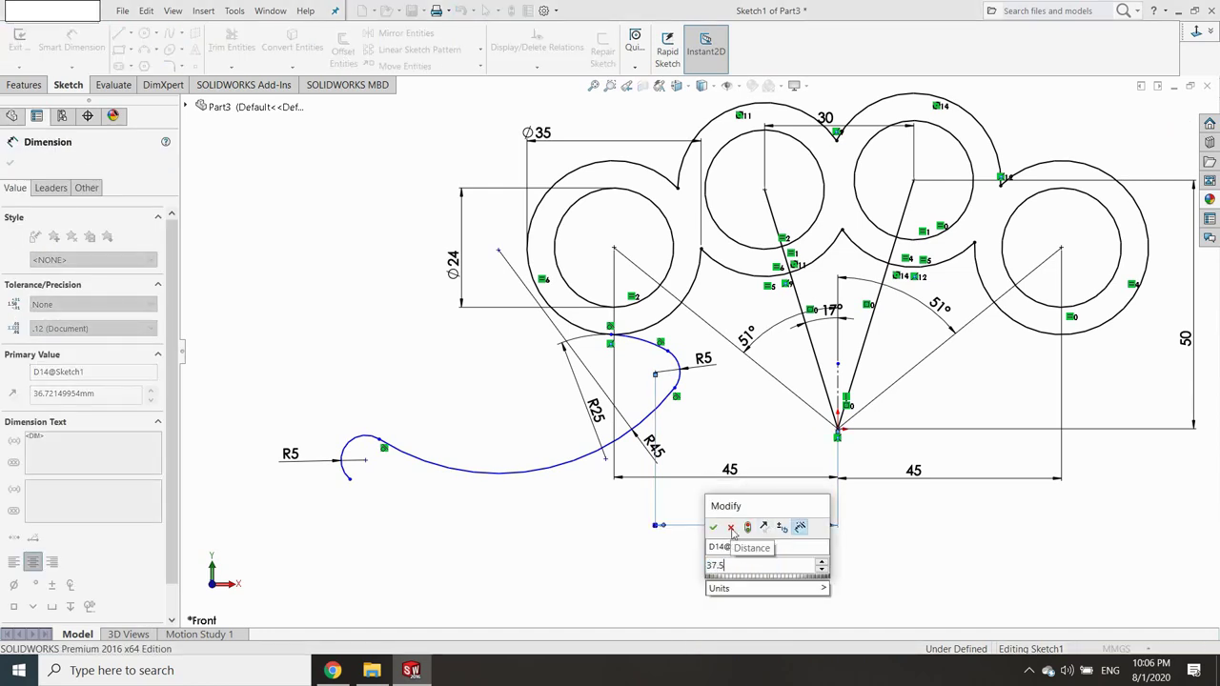
click(713, 528)
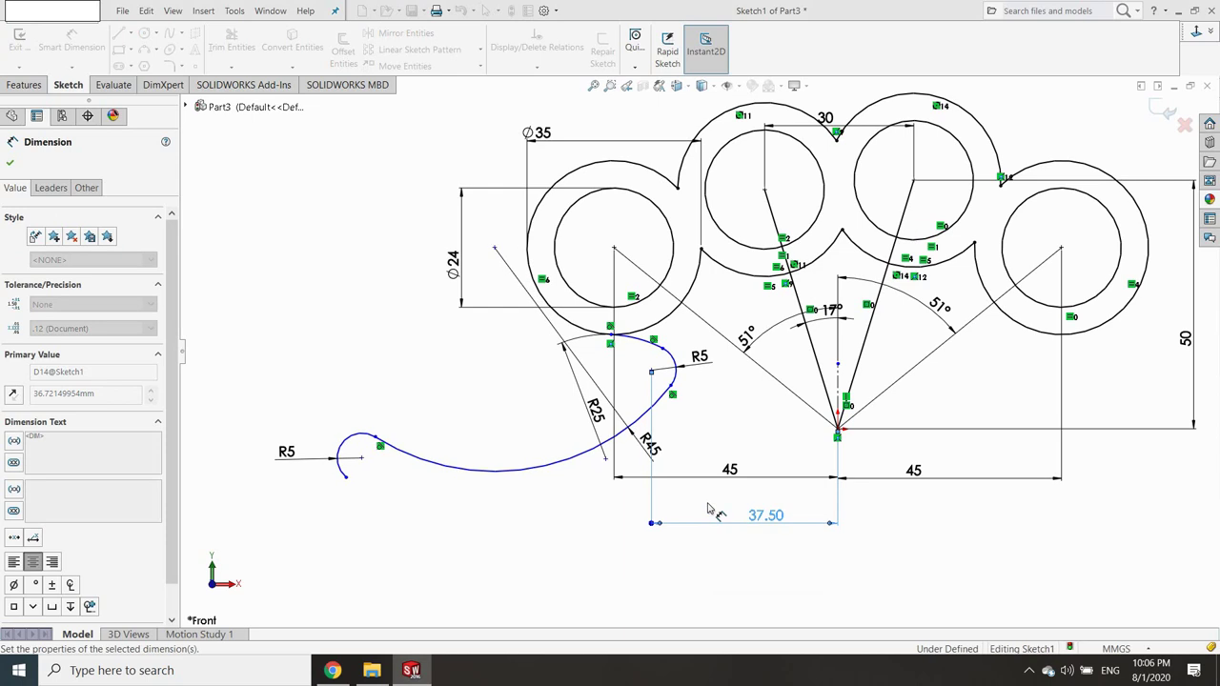
click(636, 345)
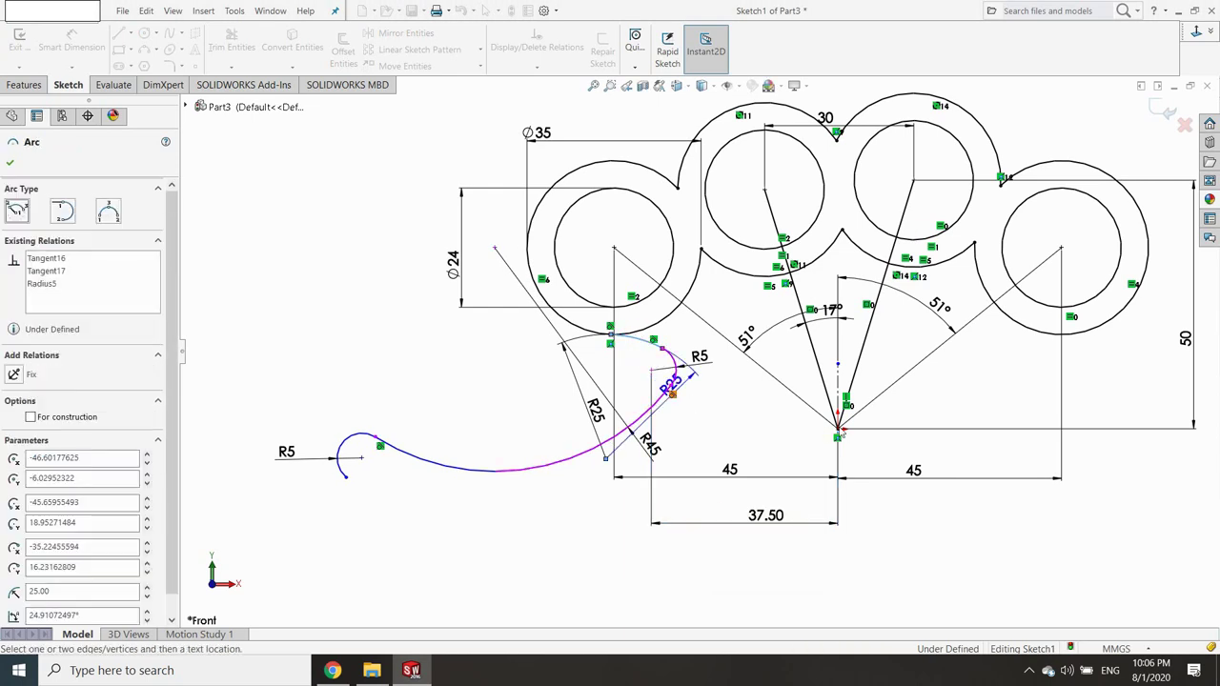
click(723, 569)
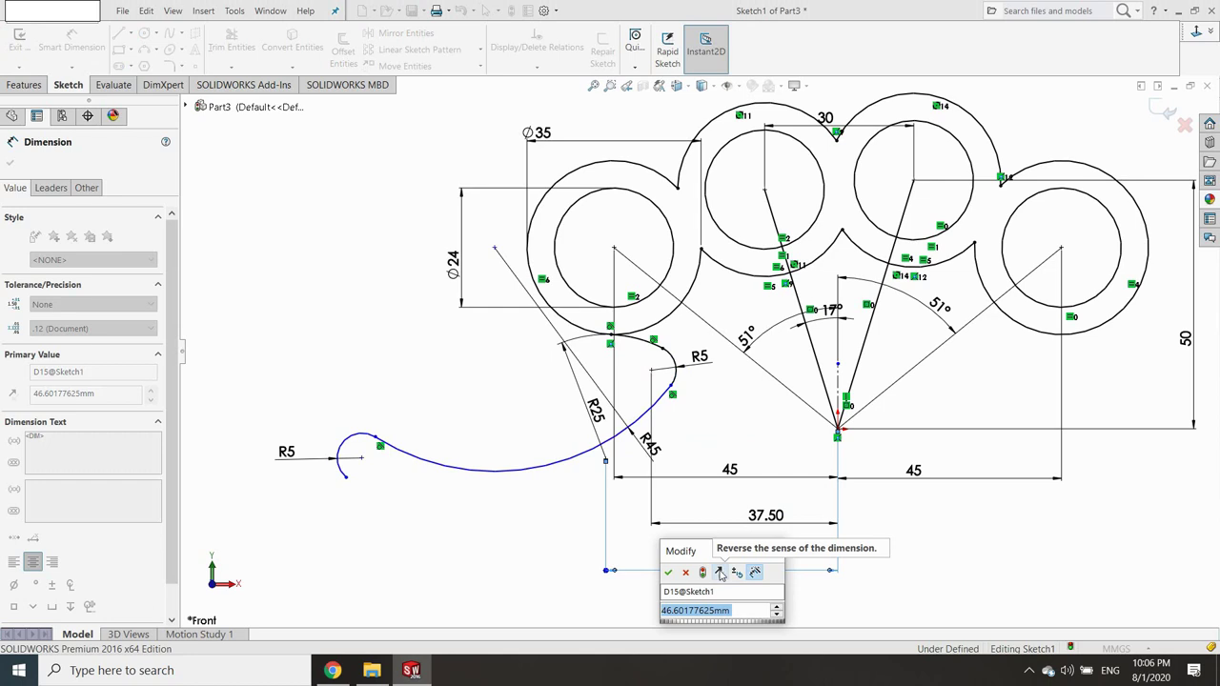
text(41)
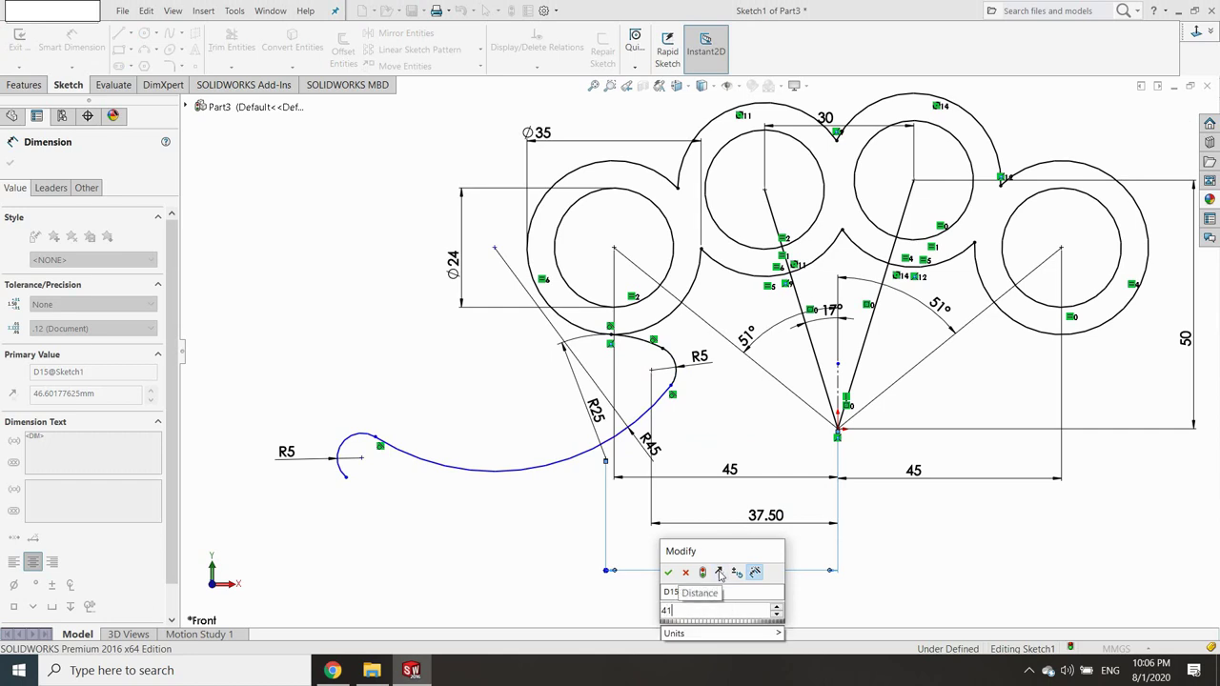
key(Return)
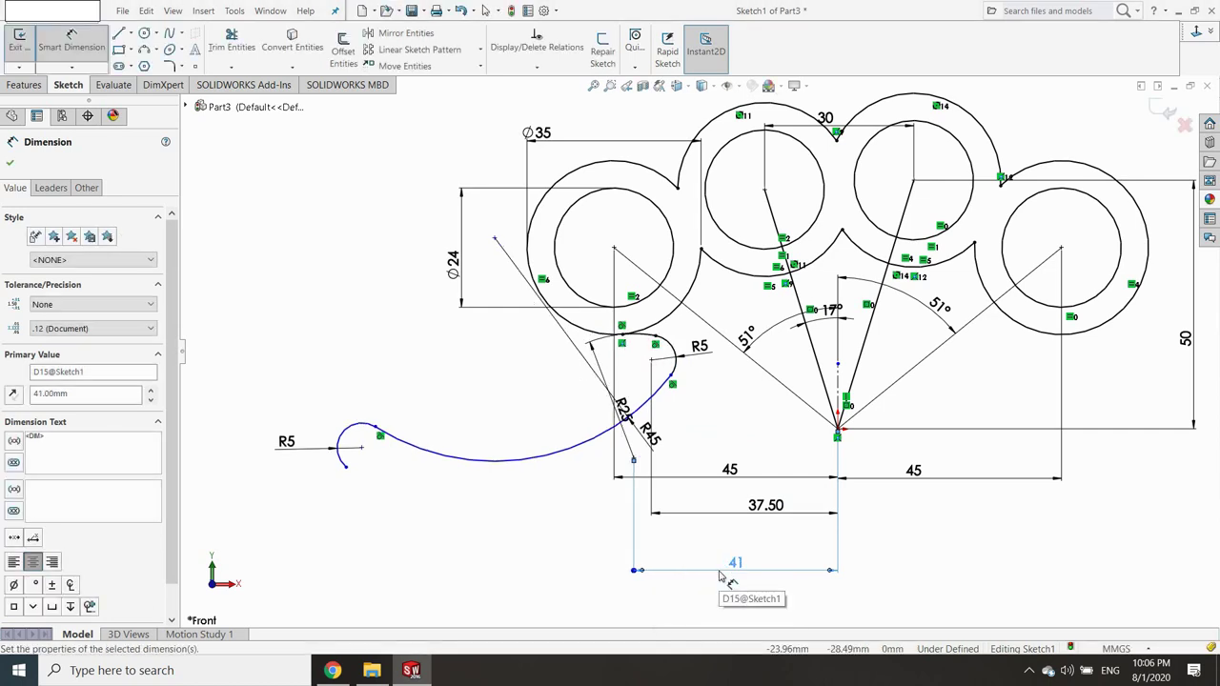
Add horizontal 36 and 51 mm dimensions from the R45 and left R5 arcs to the origin.
click(562, 457)
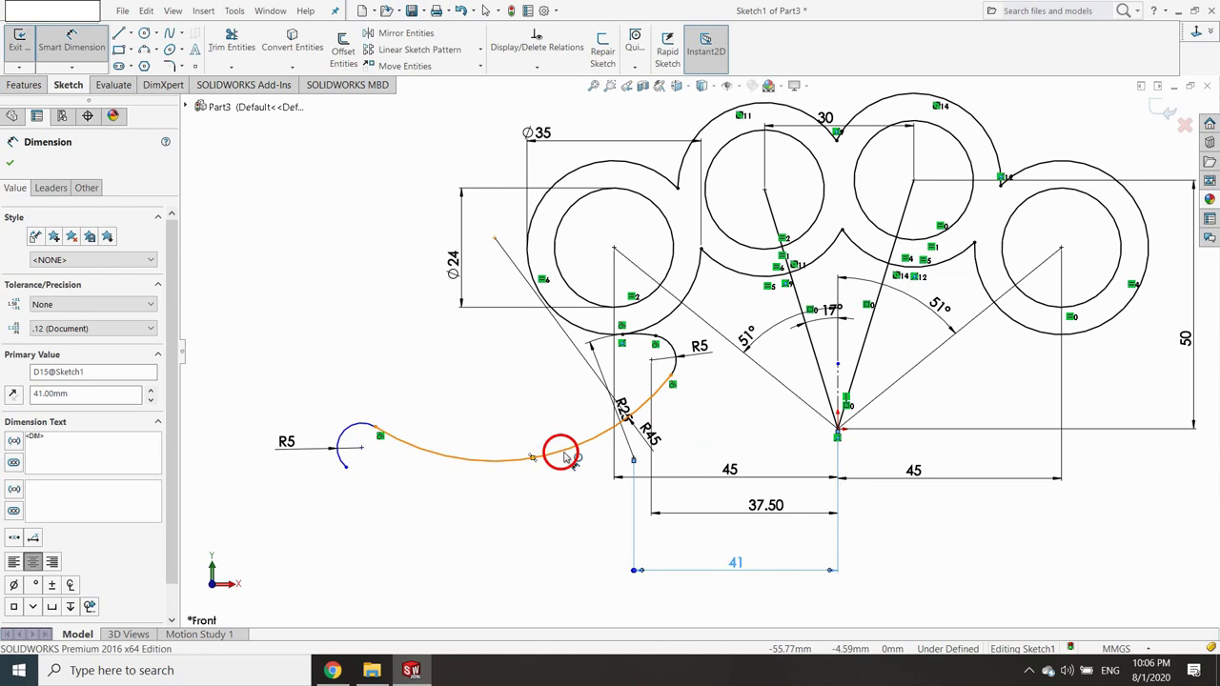
click(839, 423)
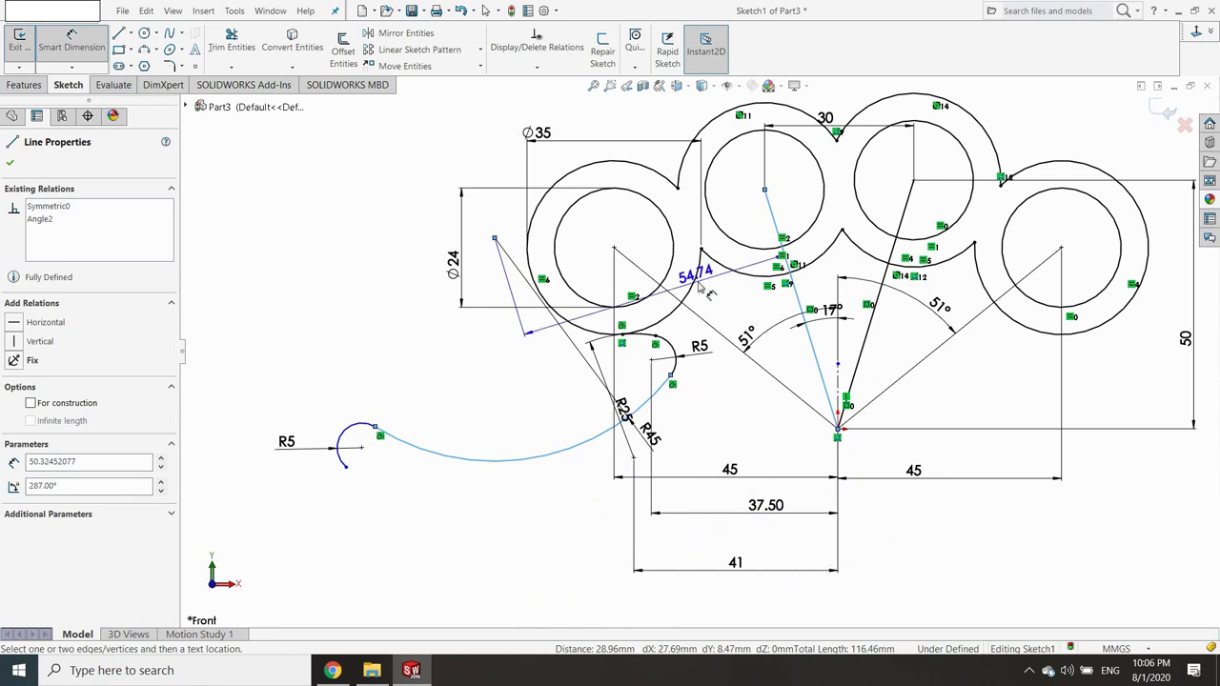
key(Escape)
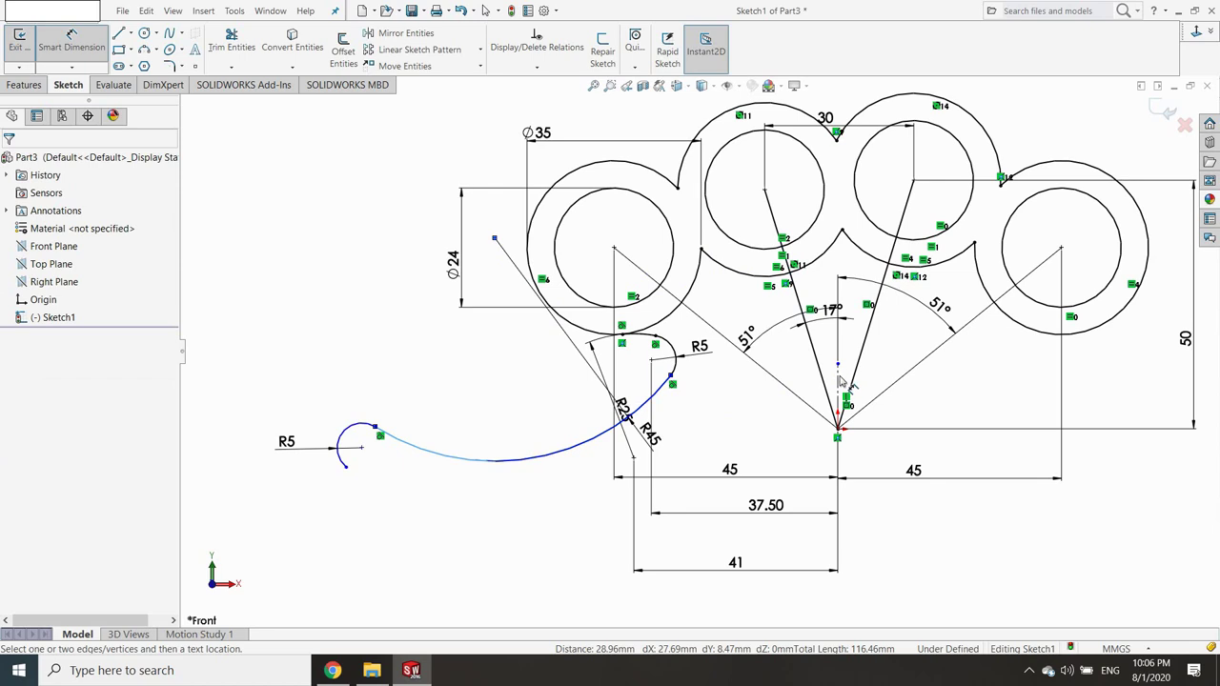
click(567, 357)
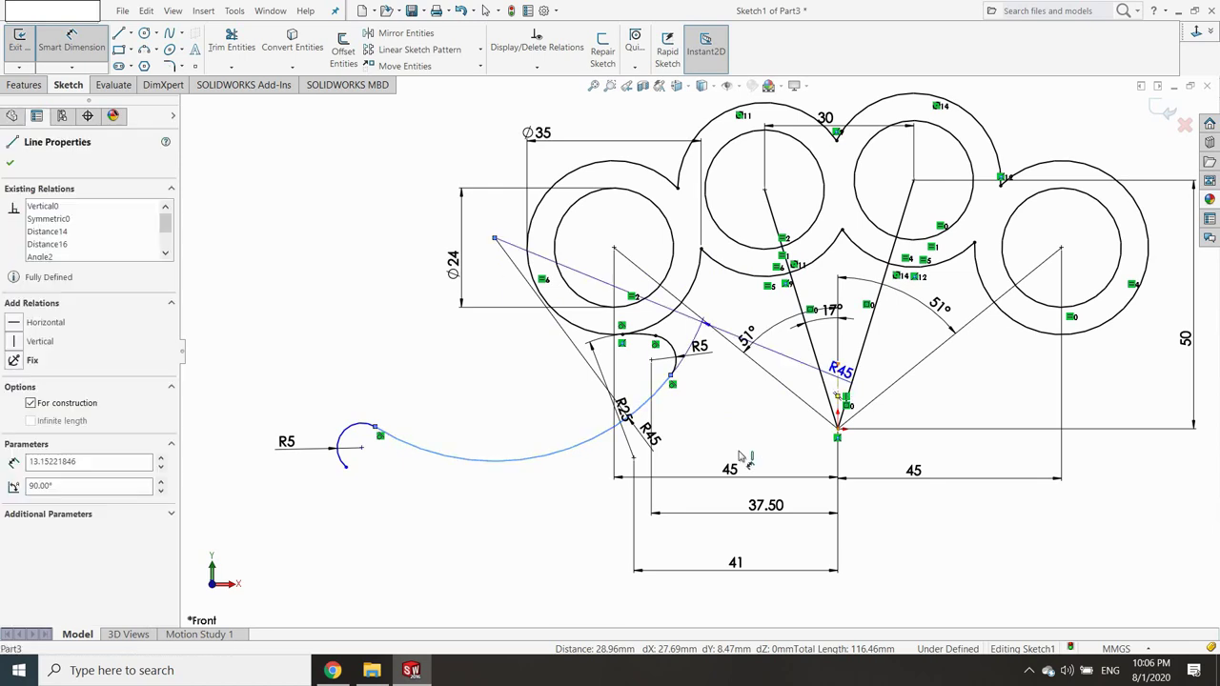
click(837, 363)
click(698, 606)
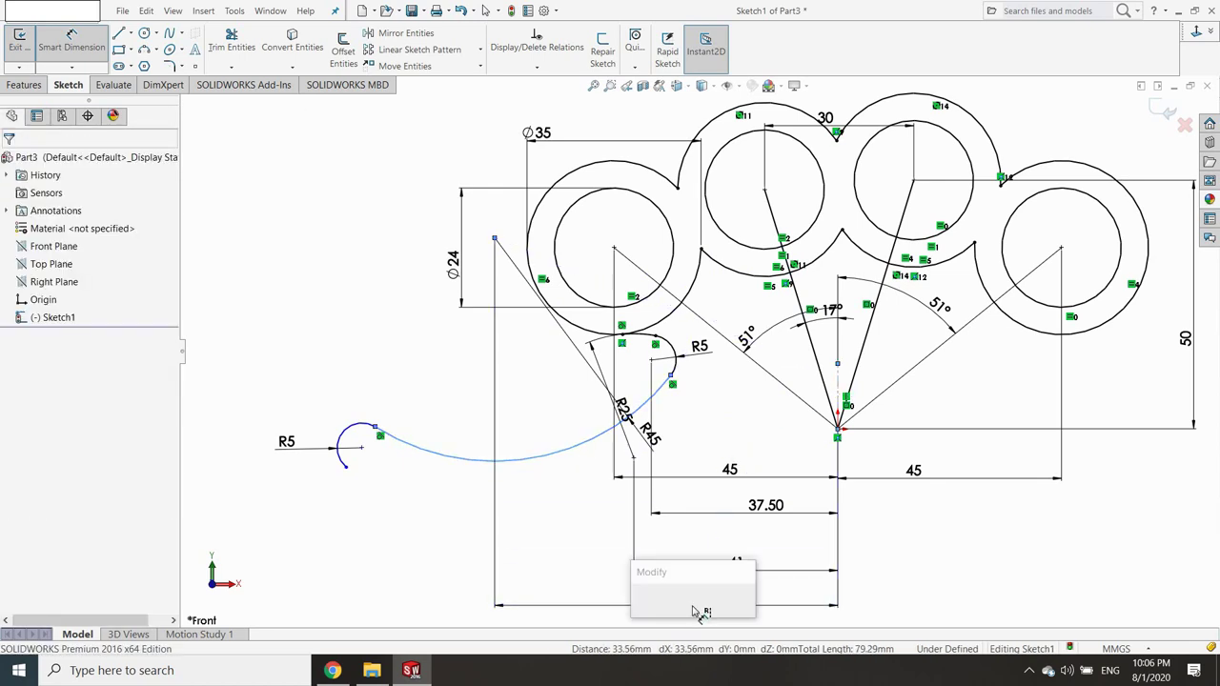
text(36)
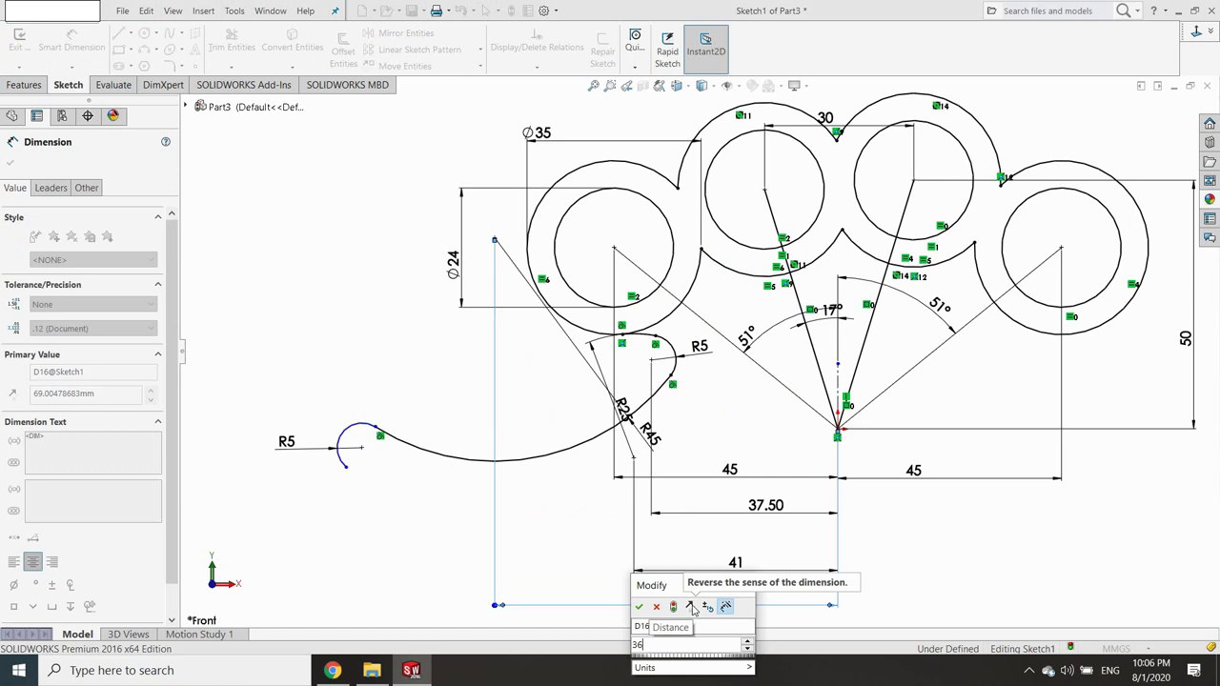
key(Return)
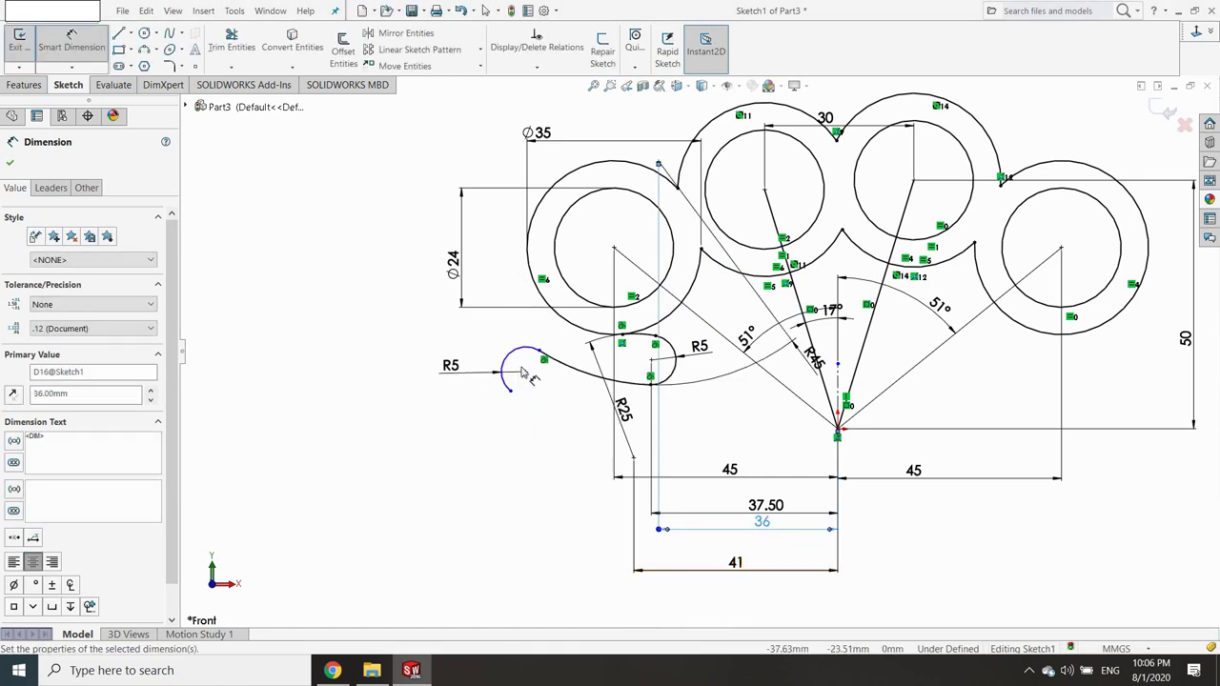
click(515, 352)
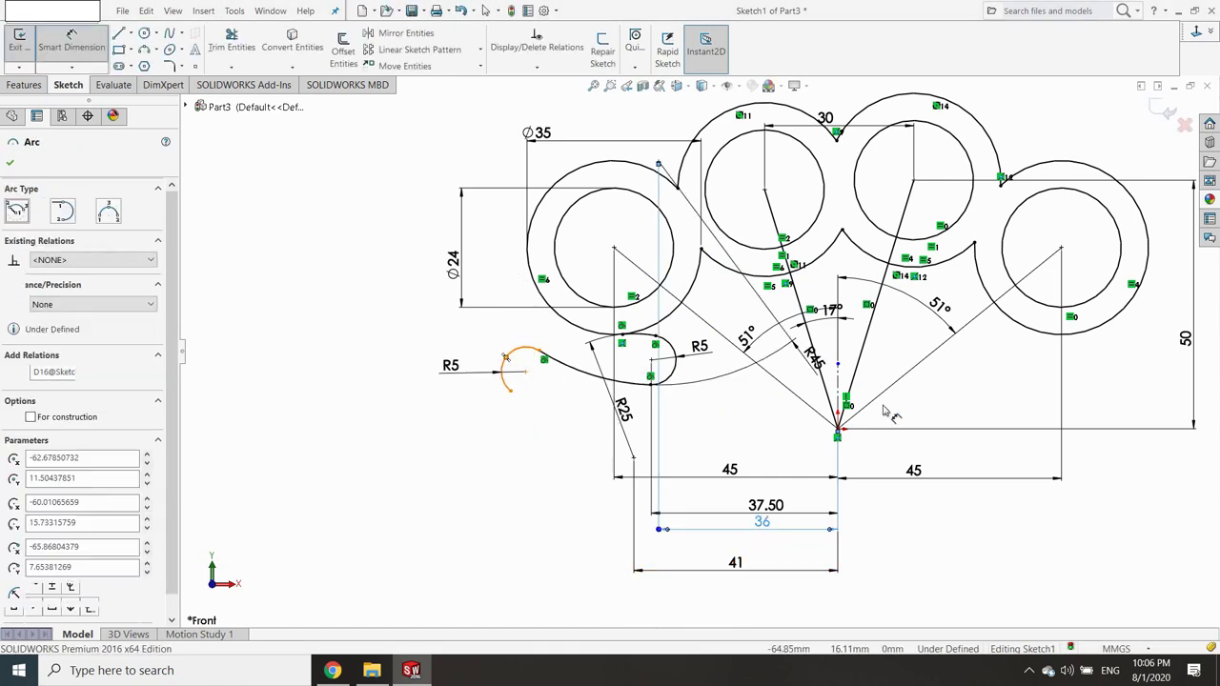
click(838, 428)
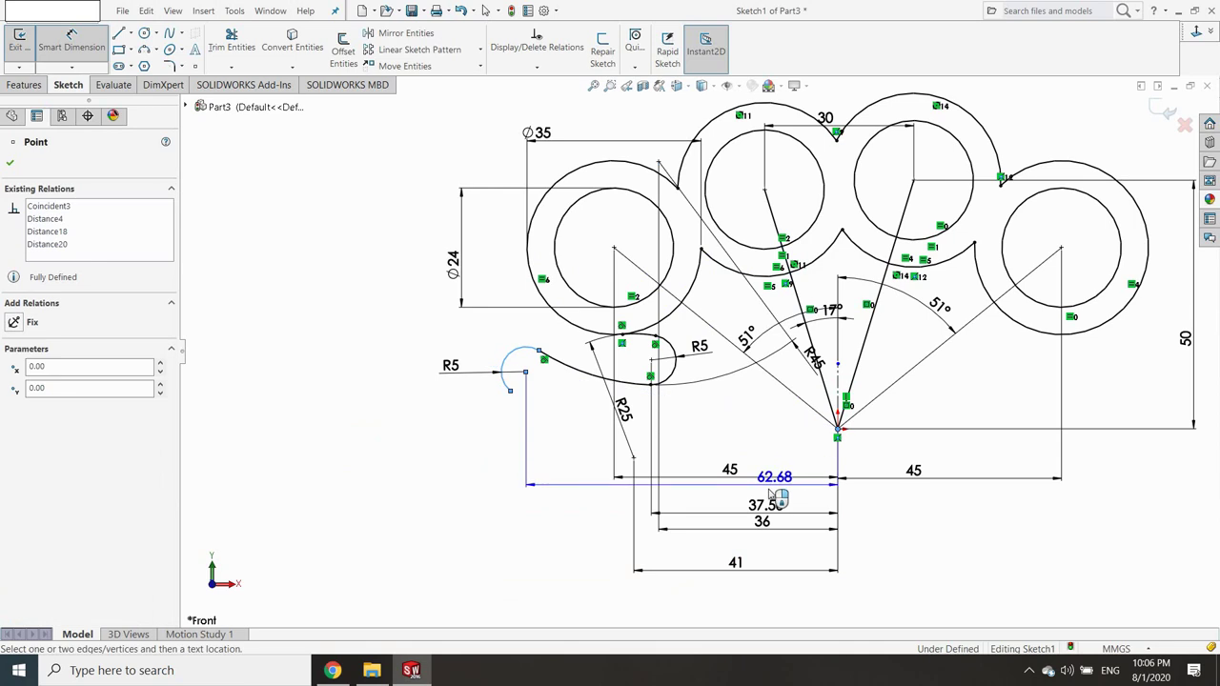
click(715, 605)
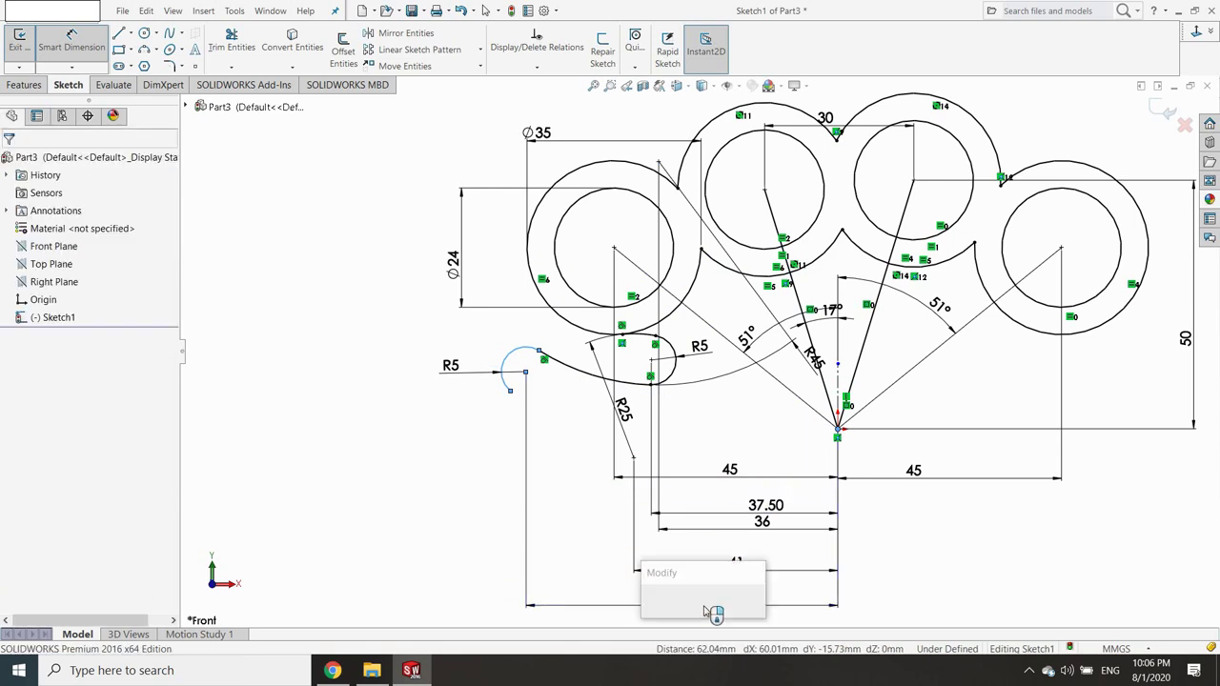
text(51)
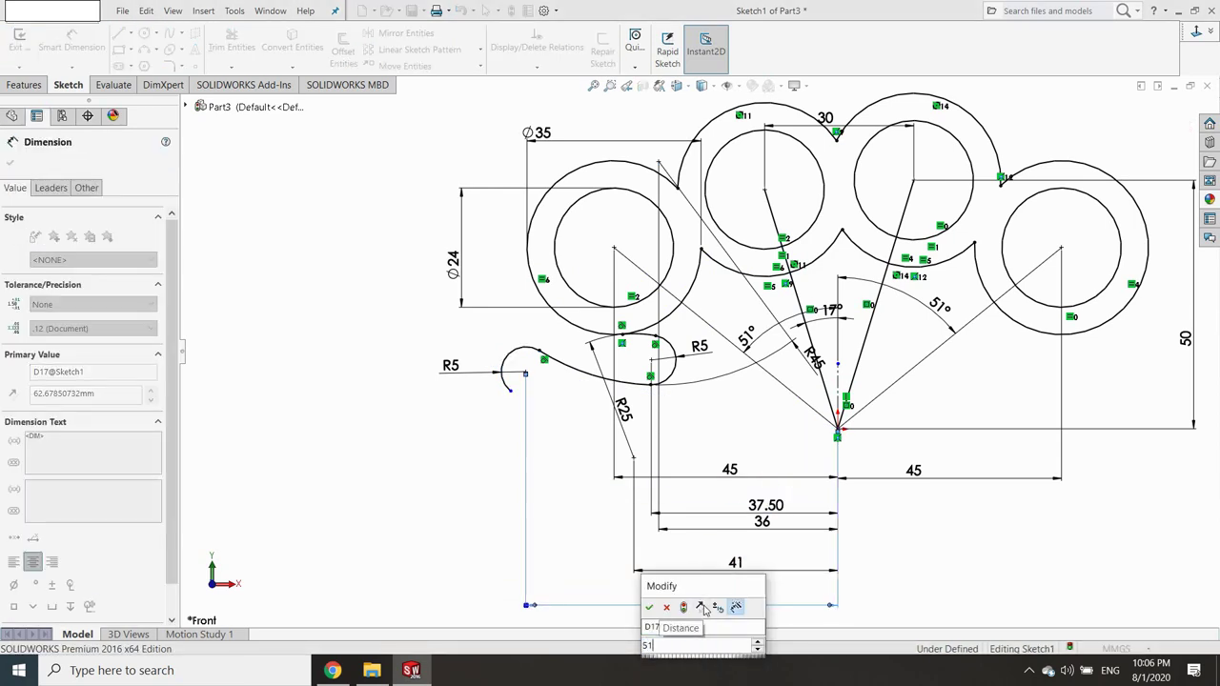
key(Return)
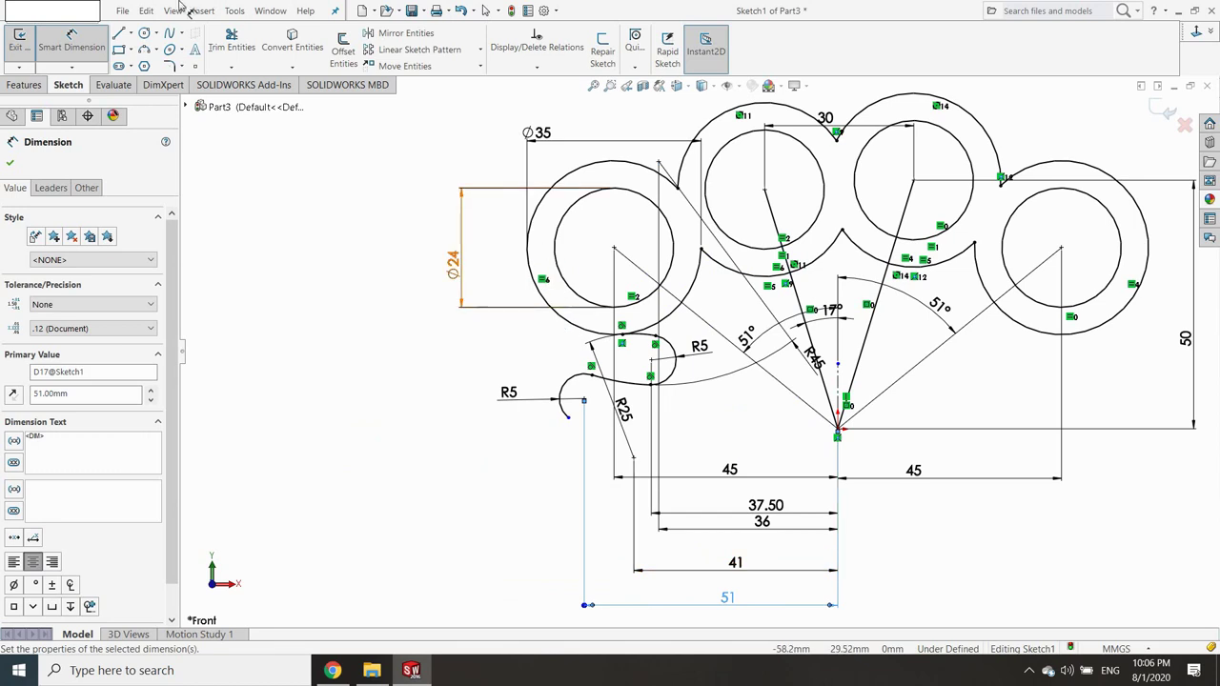
Mirror the four left S-curve arcs (Arc11–Arc14) about slanted Line3 onto the right side.
click(424, 37)
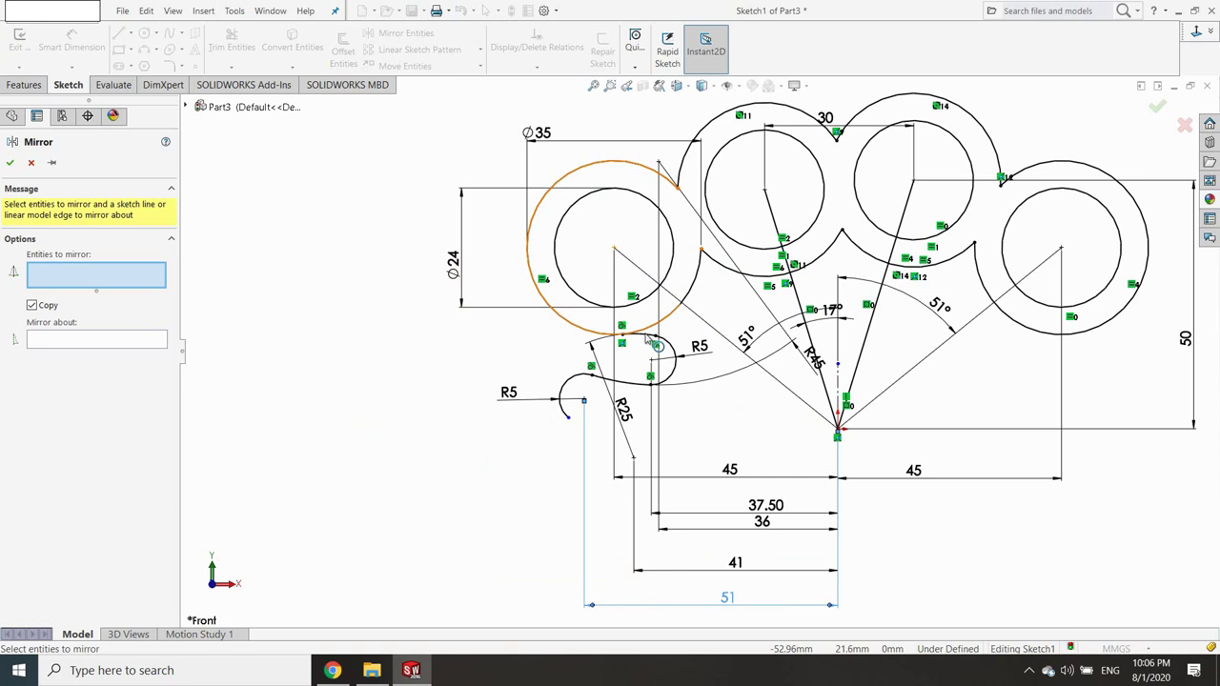
click(671, 353)
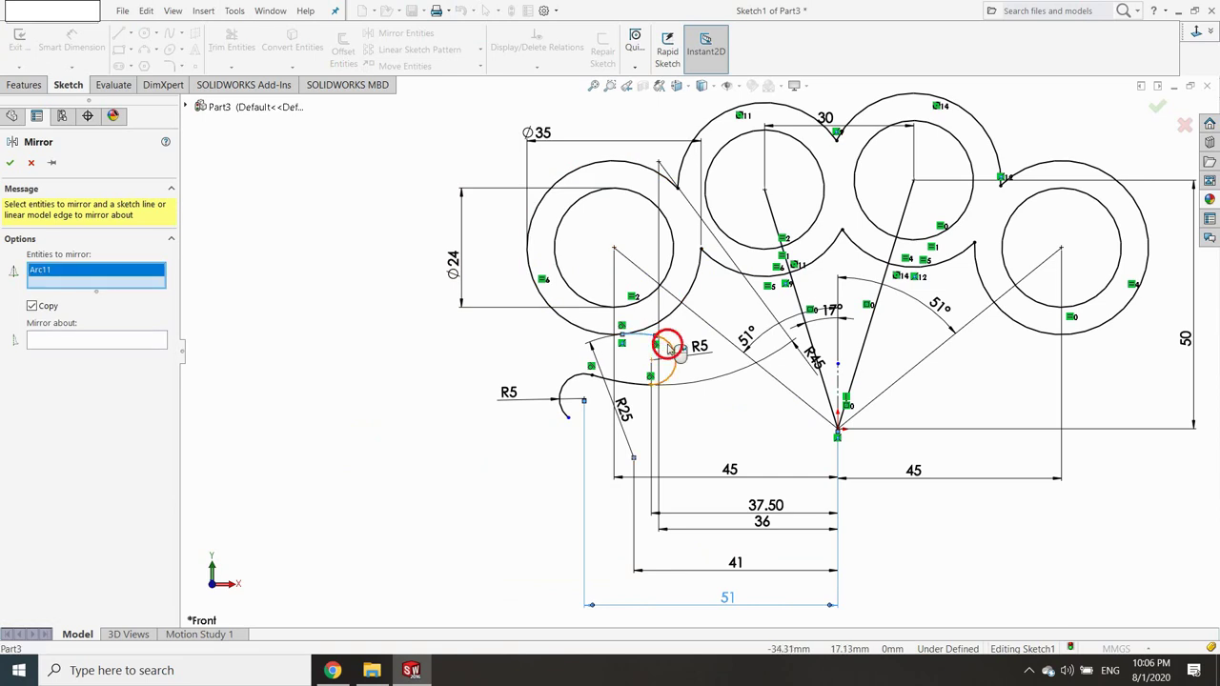
click(631, 383)
click(564, 388)
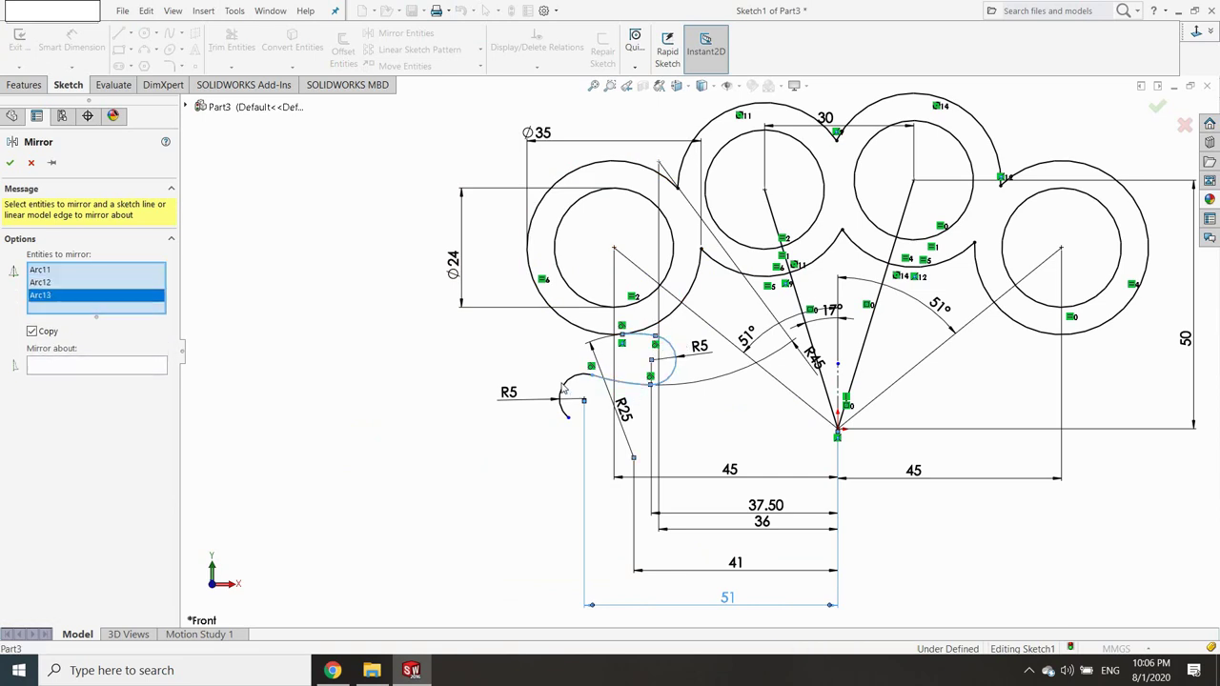
click(566, 389)
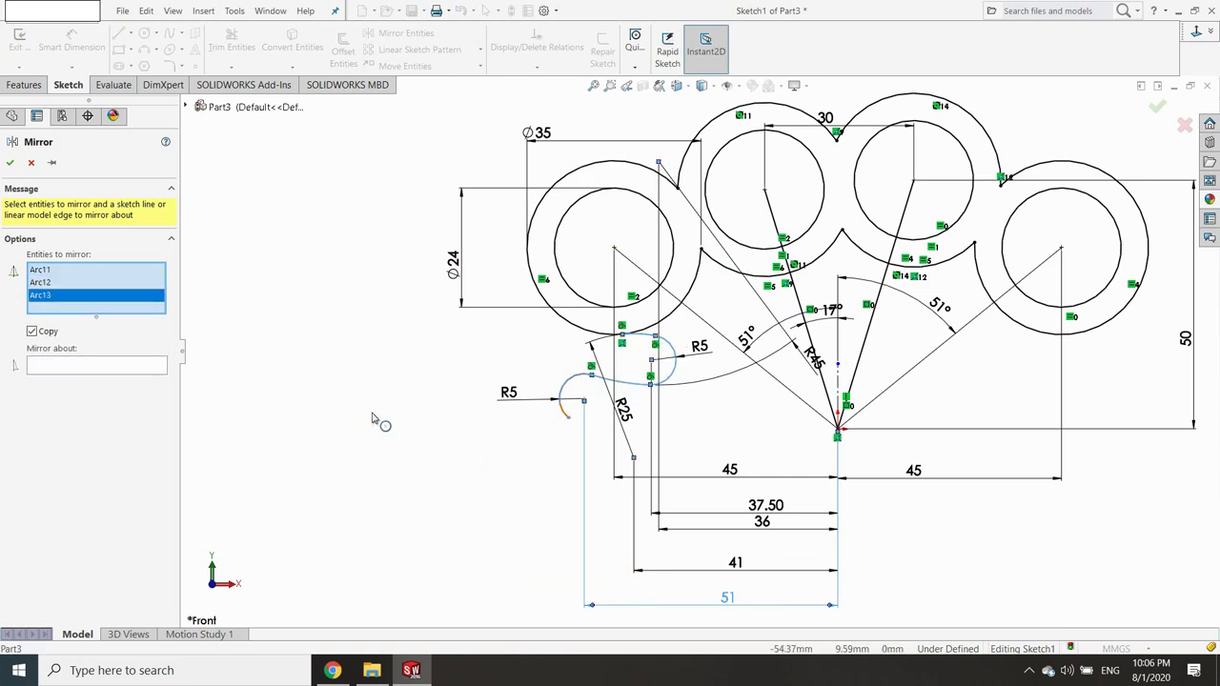
click(40, 379)
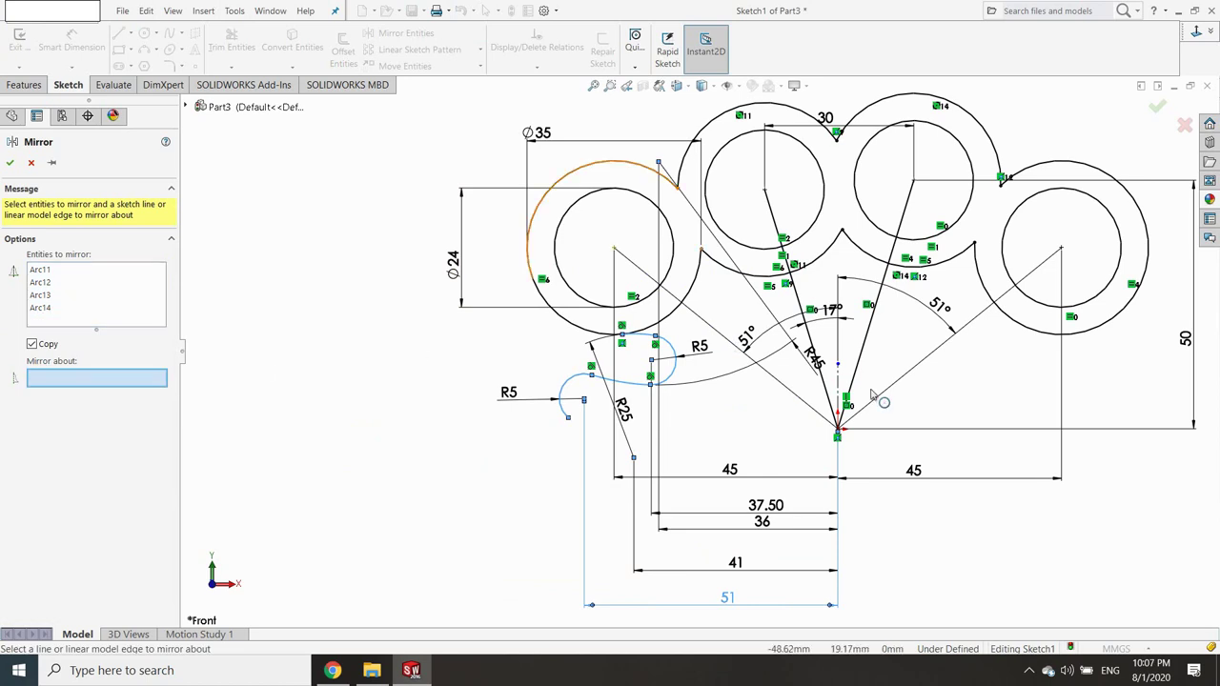
scroll(853, 376, up, 1)
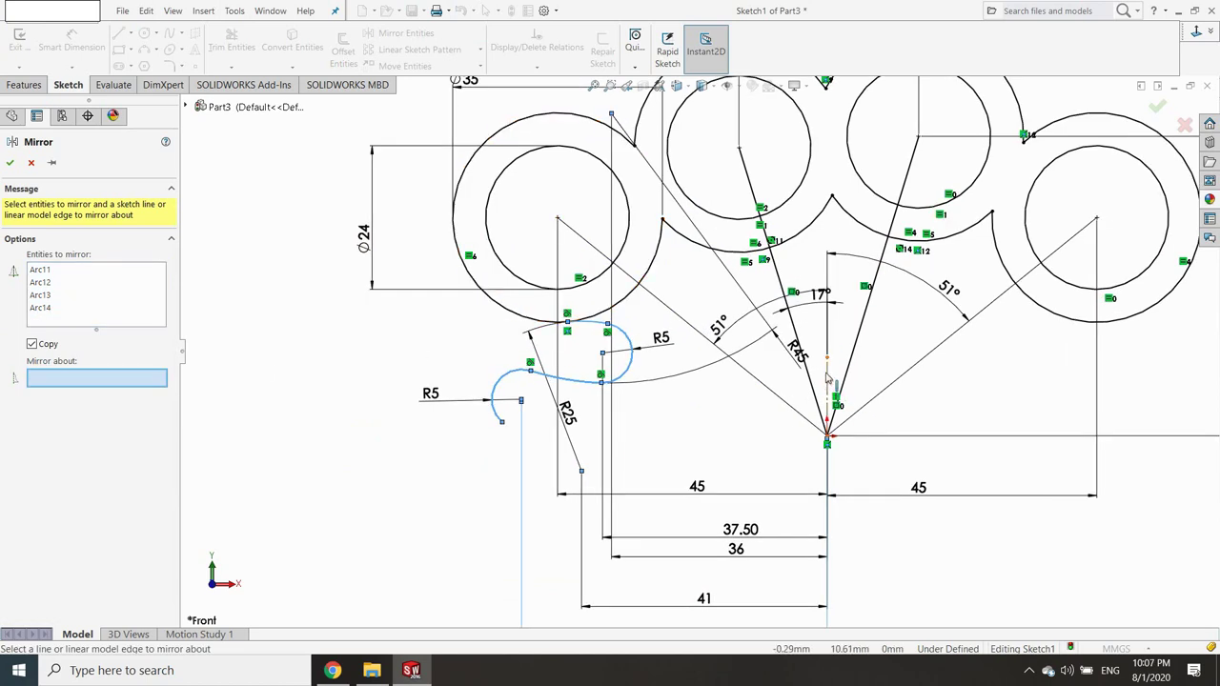
click(827, 378)
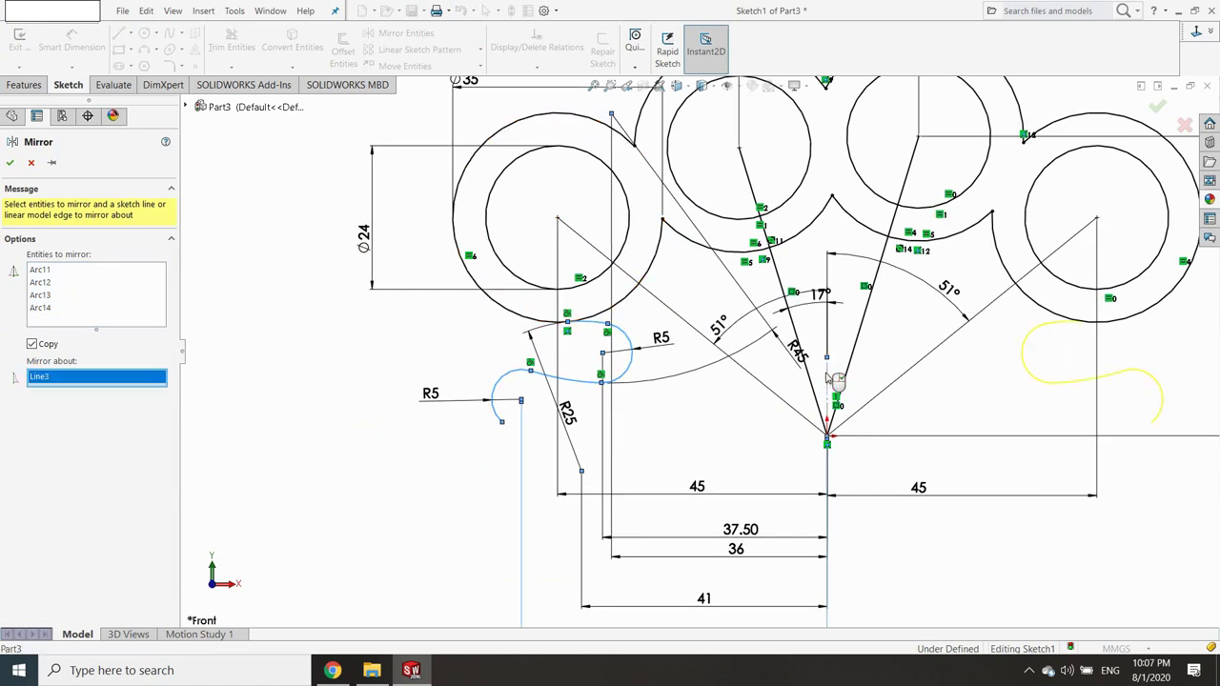
click(12, 163)
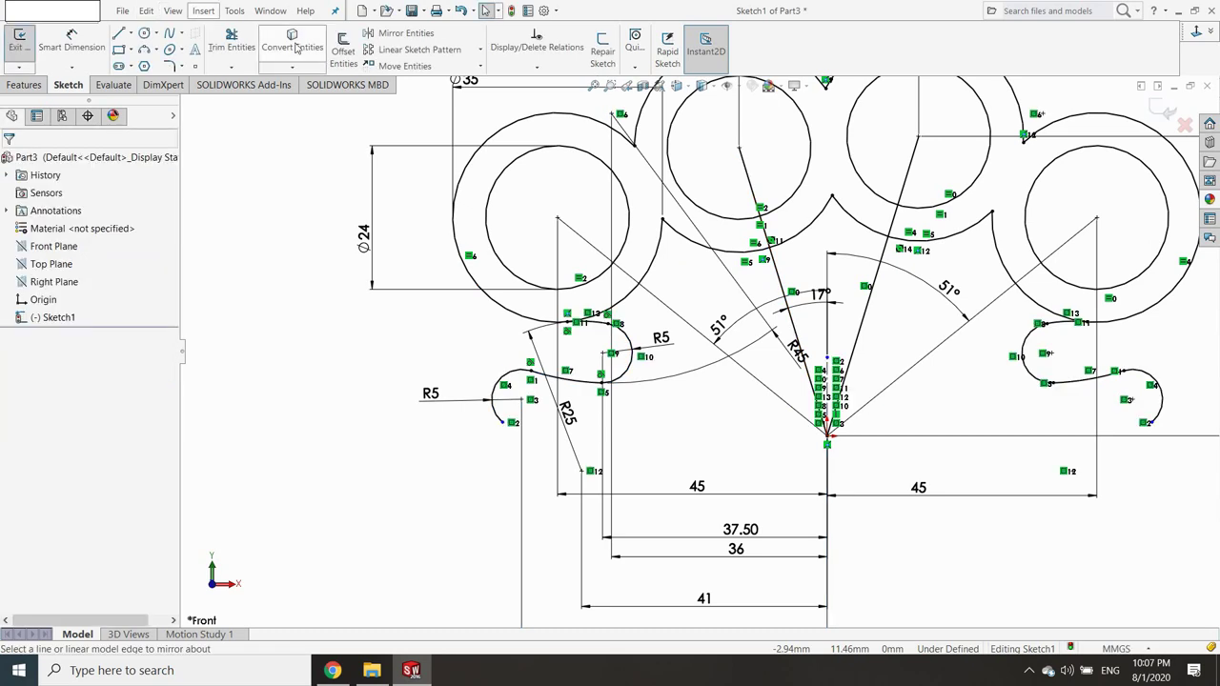
Trim the outer-circle arcs below and between the rings, leaving a joined scalloped top.
click(238, 42)
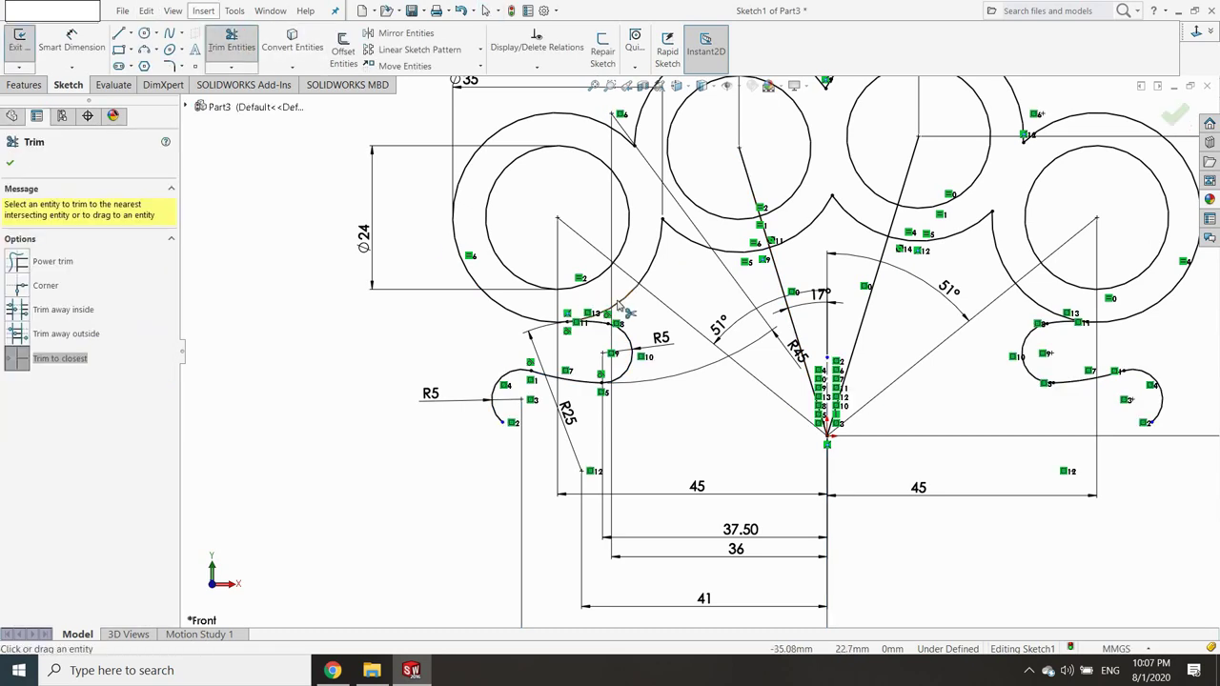
mouse_move(625, 306)
mouse_down()
mouse_move(664, 243)
mouse_move(680, 245)
mouse_up()
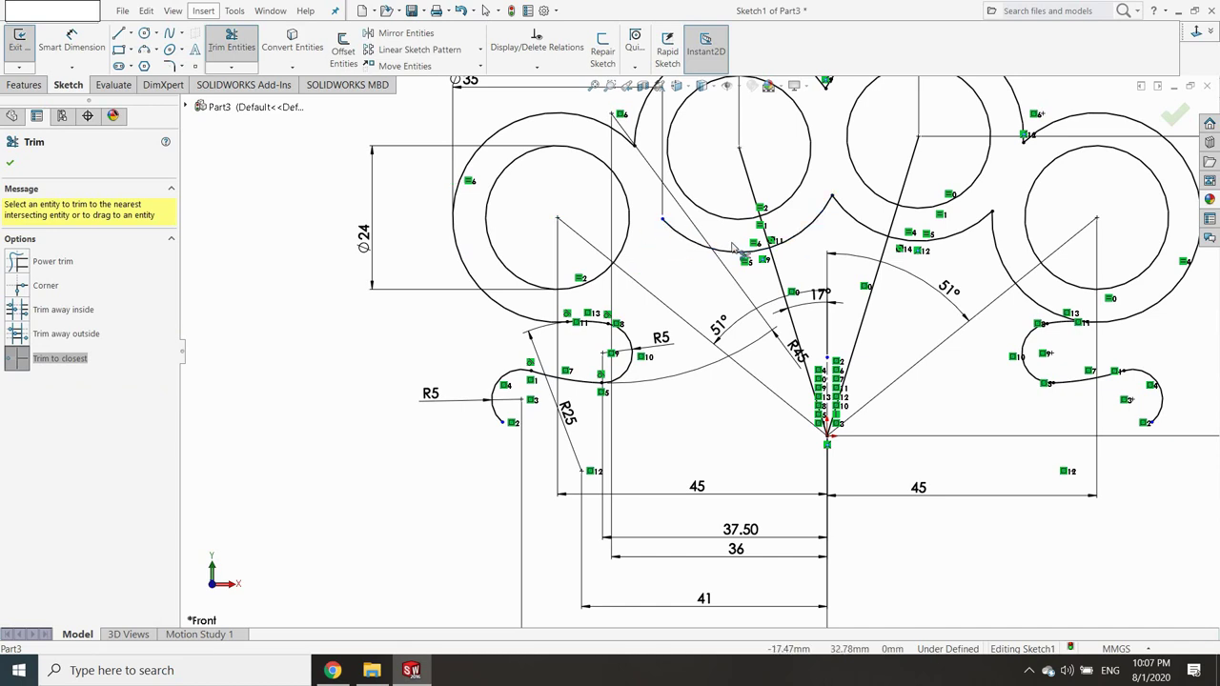
click(682, 242)
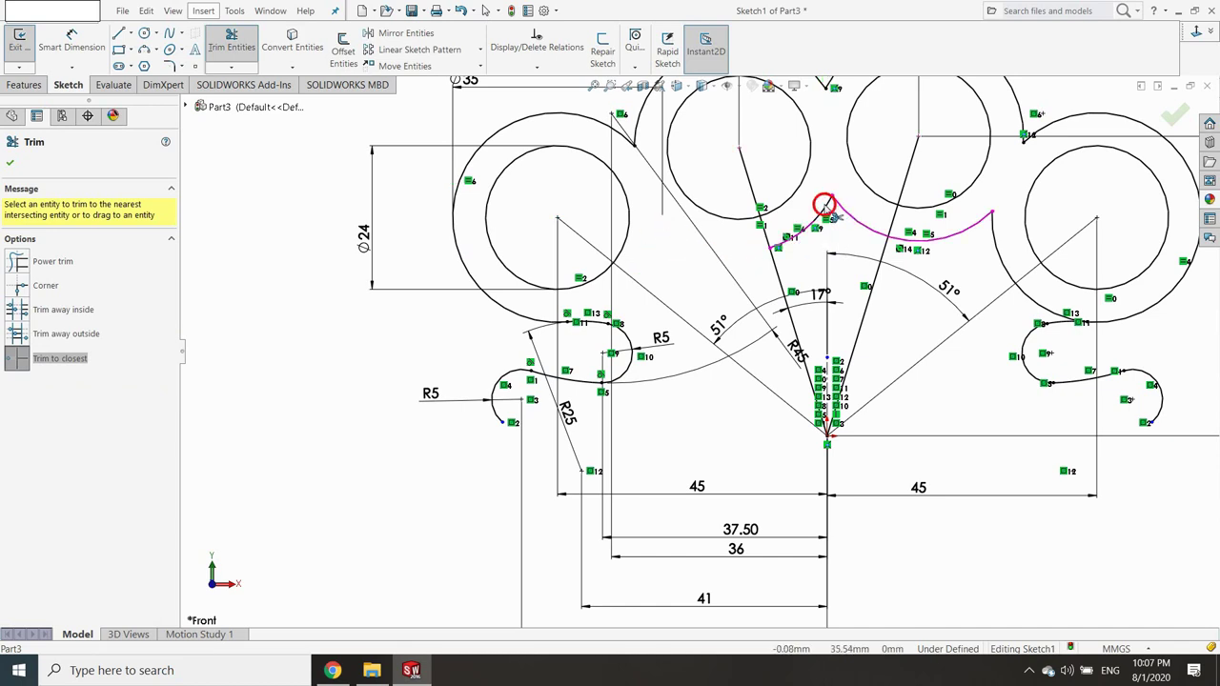
drag(827, 208, 844, 213)
click(856, 225)
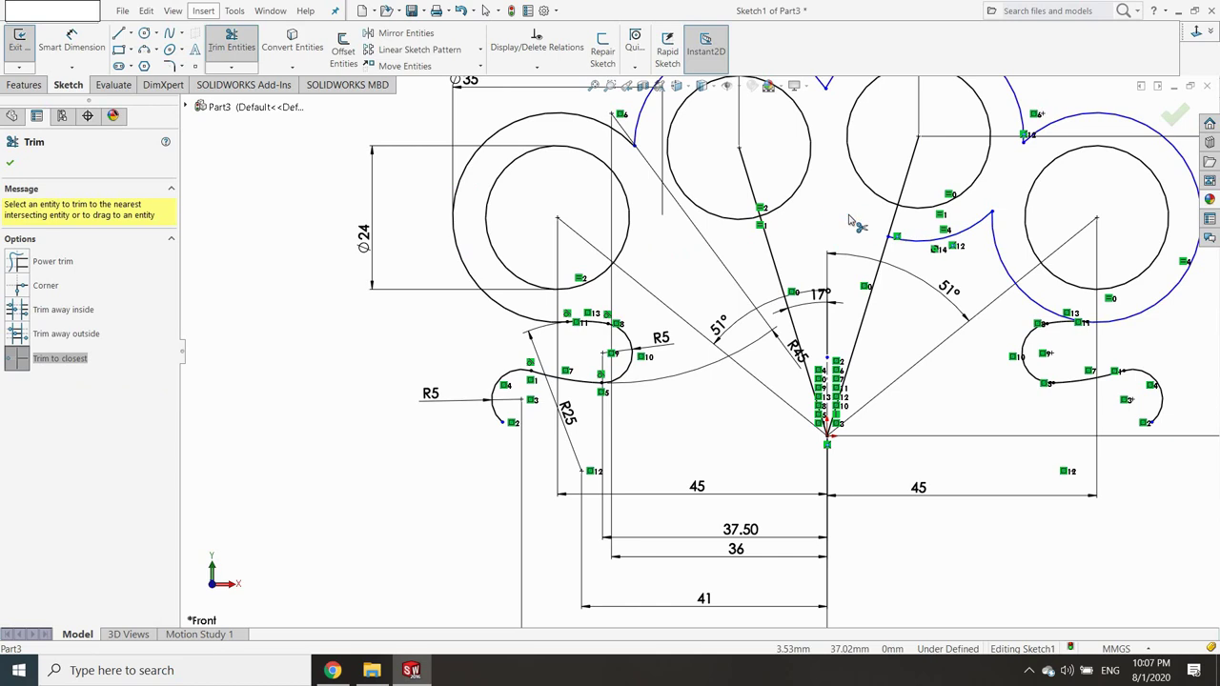
click(972, 231)
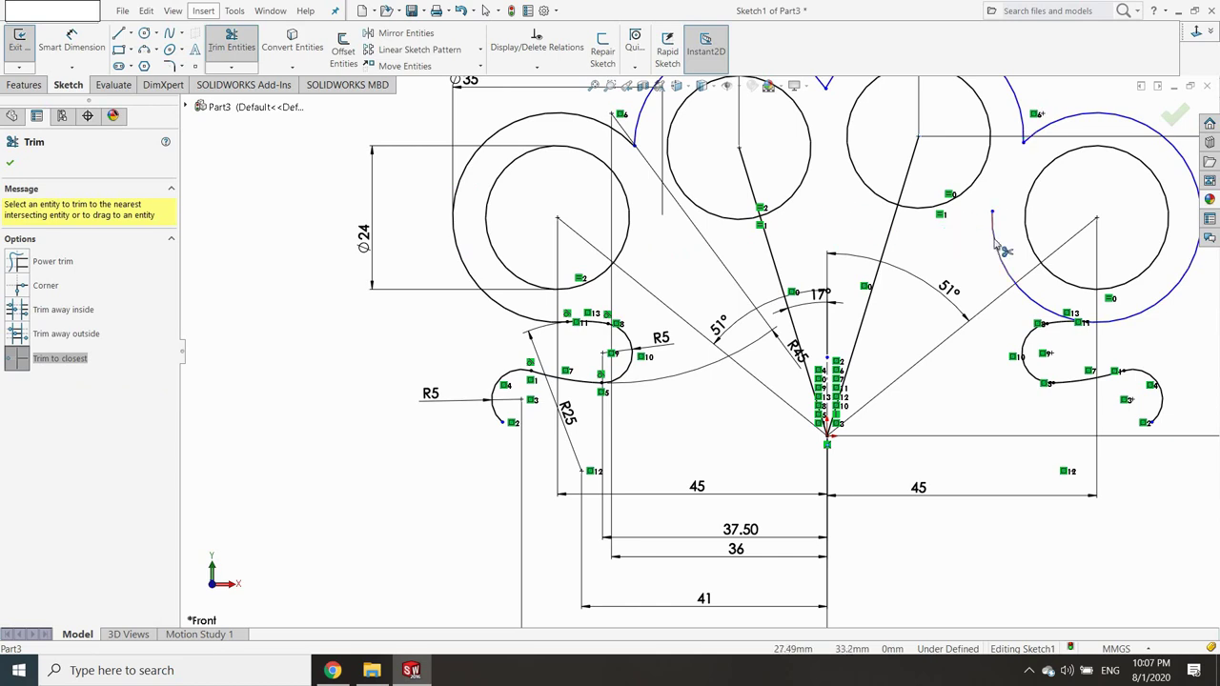
drag(998, 248, 1031, 310)
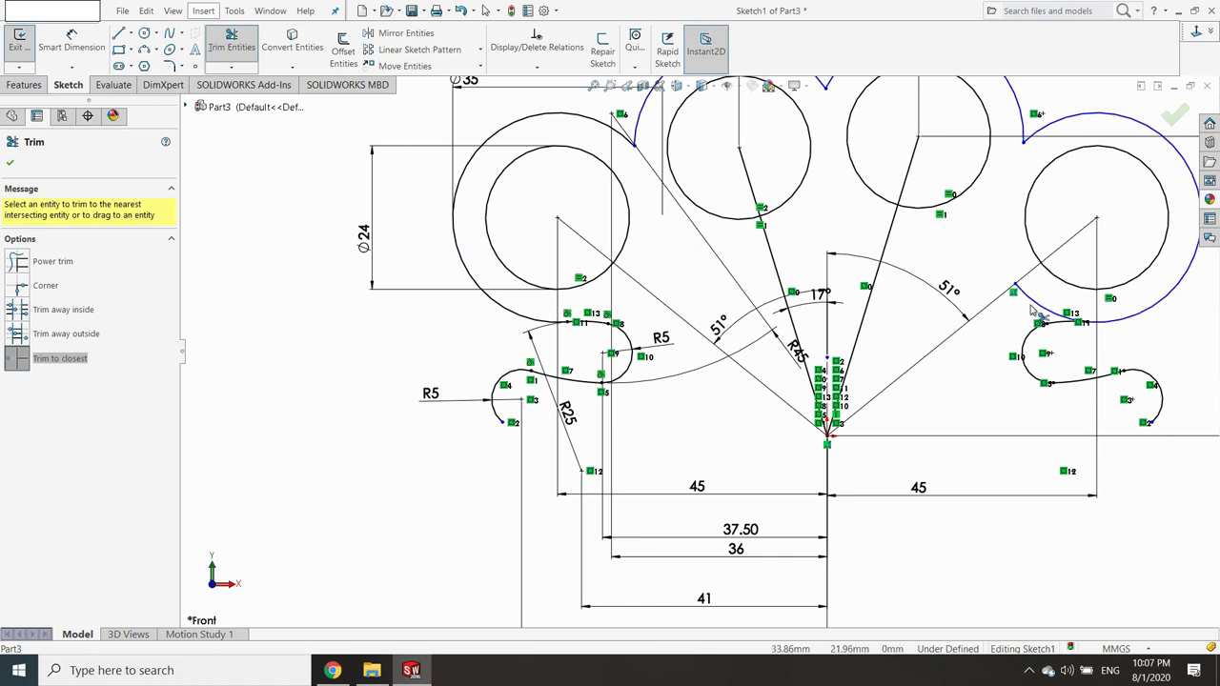
click(1037, 305)
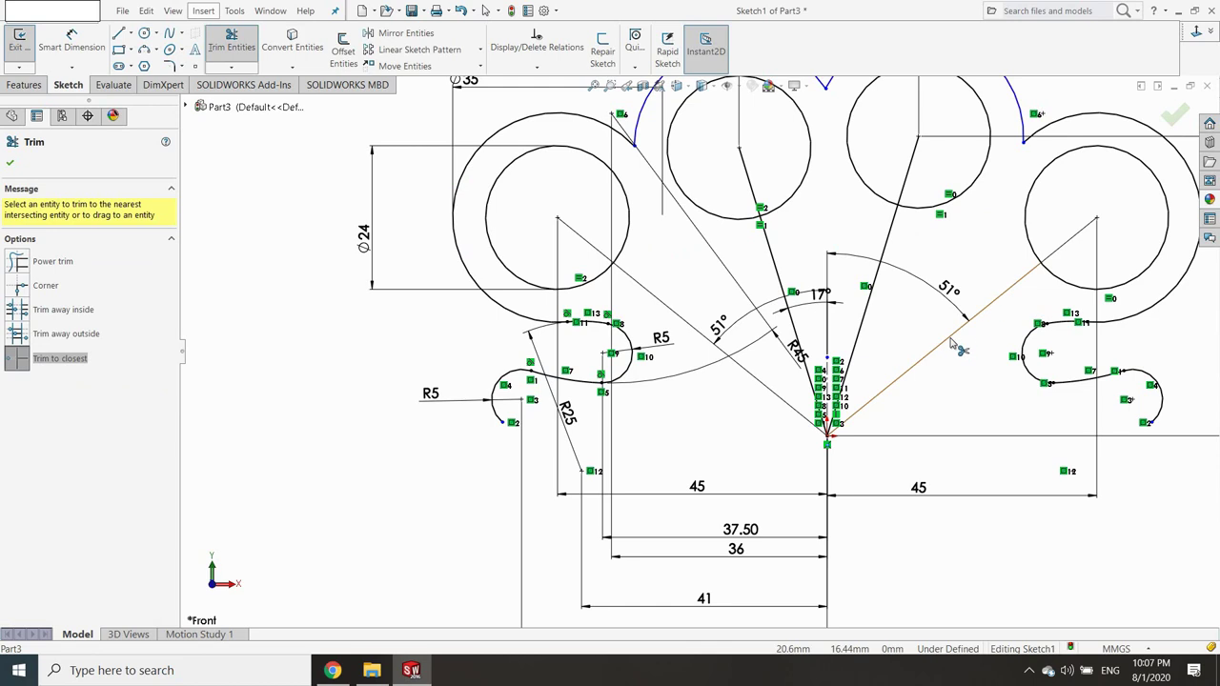
scroll(953, 343, up, 2)
scroll(784, 124, down, 2)
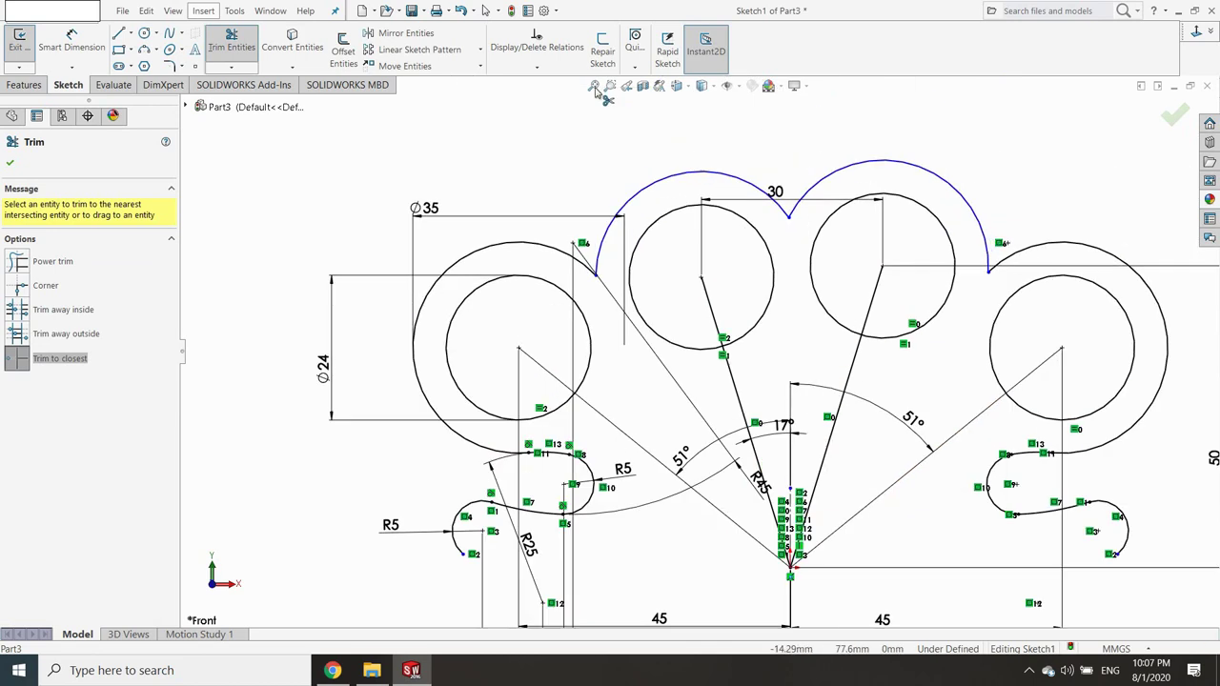
Dimension both middle top arcs at R17.50.
click(67, 42)
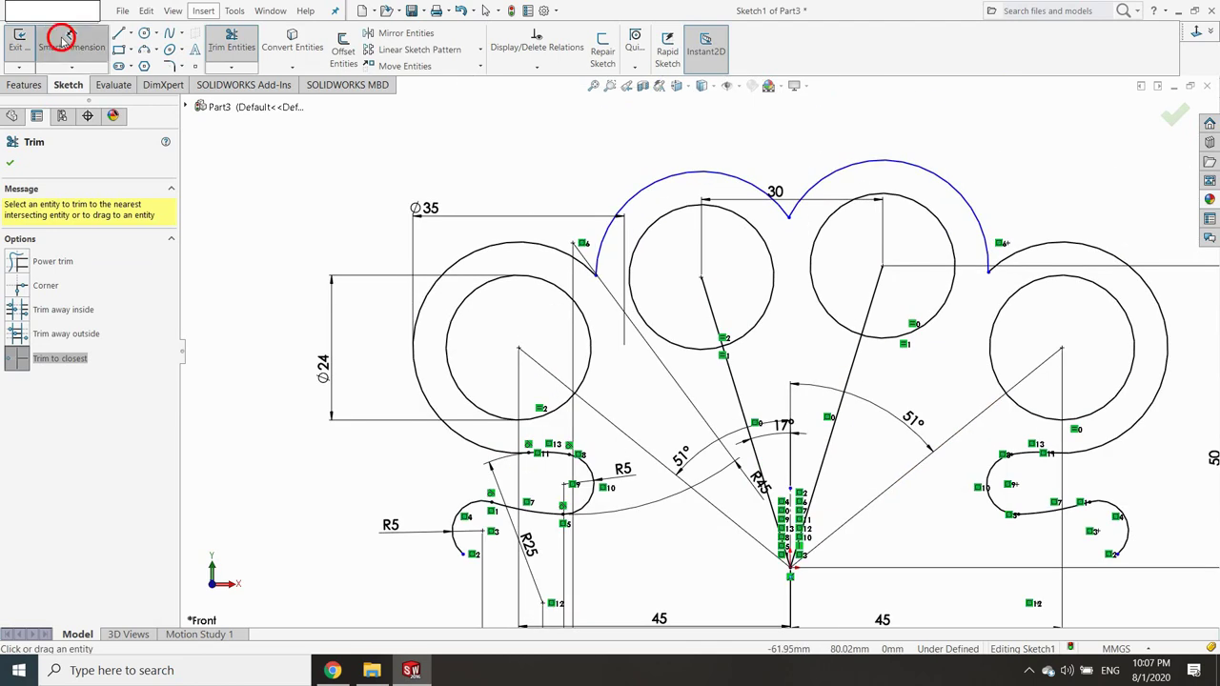
click(670, 164)
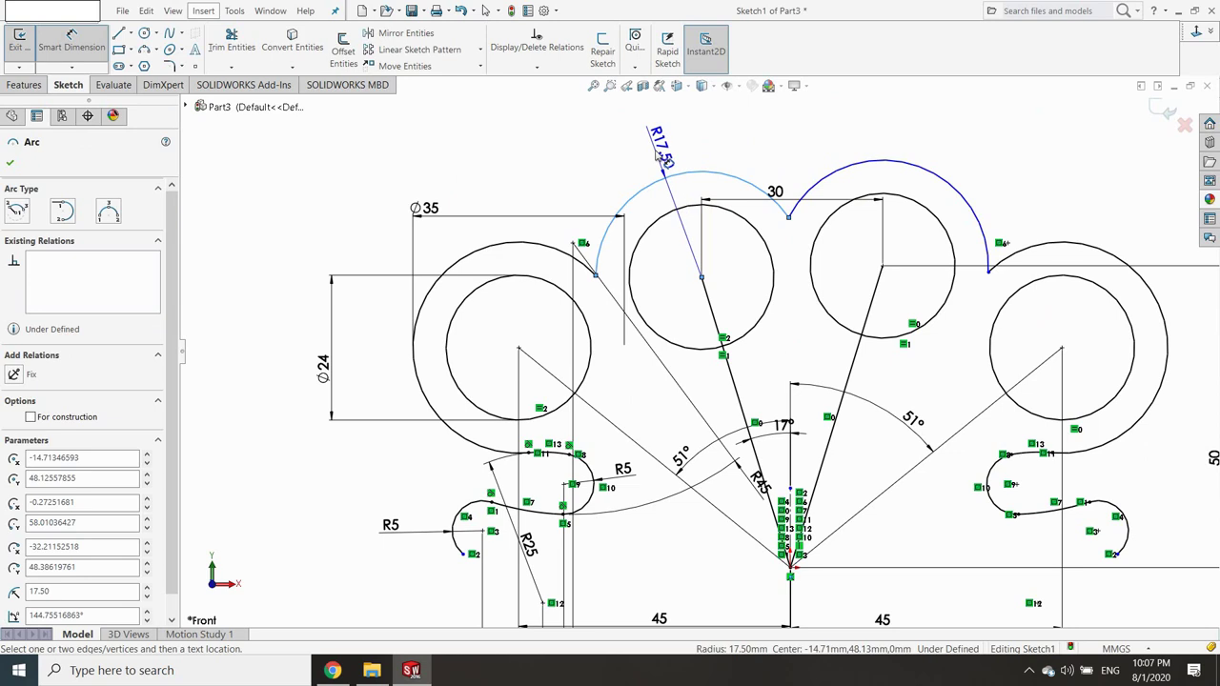
click(672, 151)
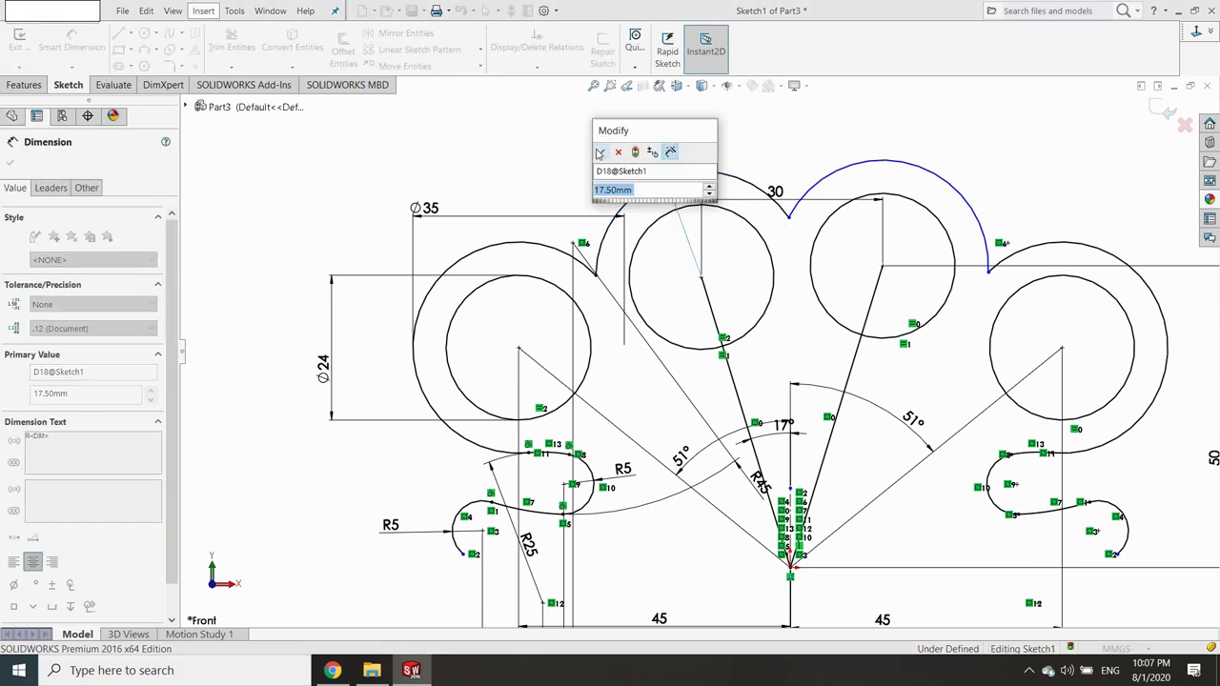
click(599, 155)
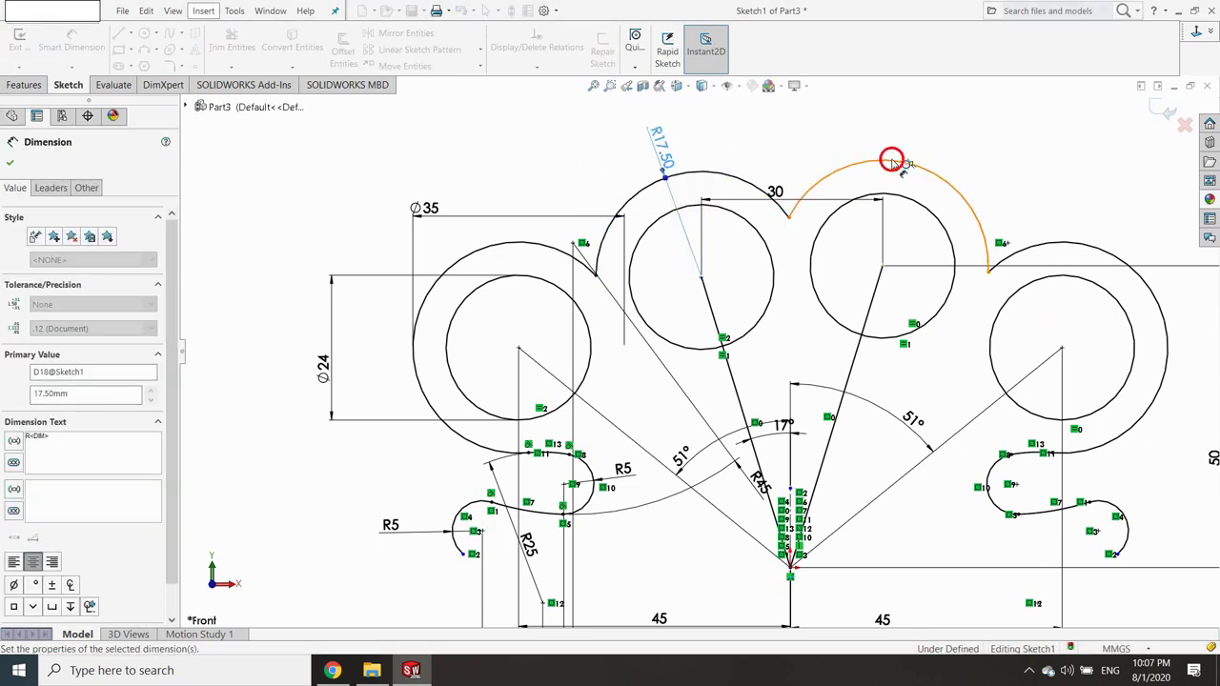
click(893, 162)
click(927, 143)
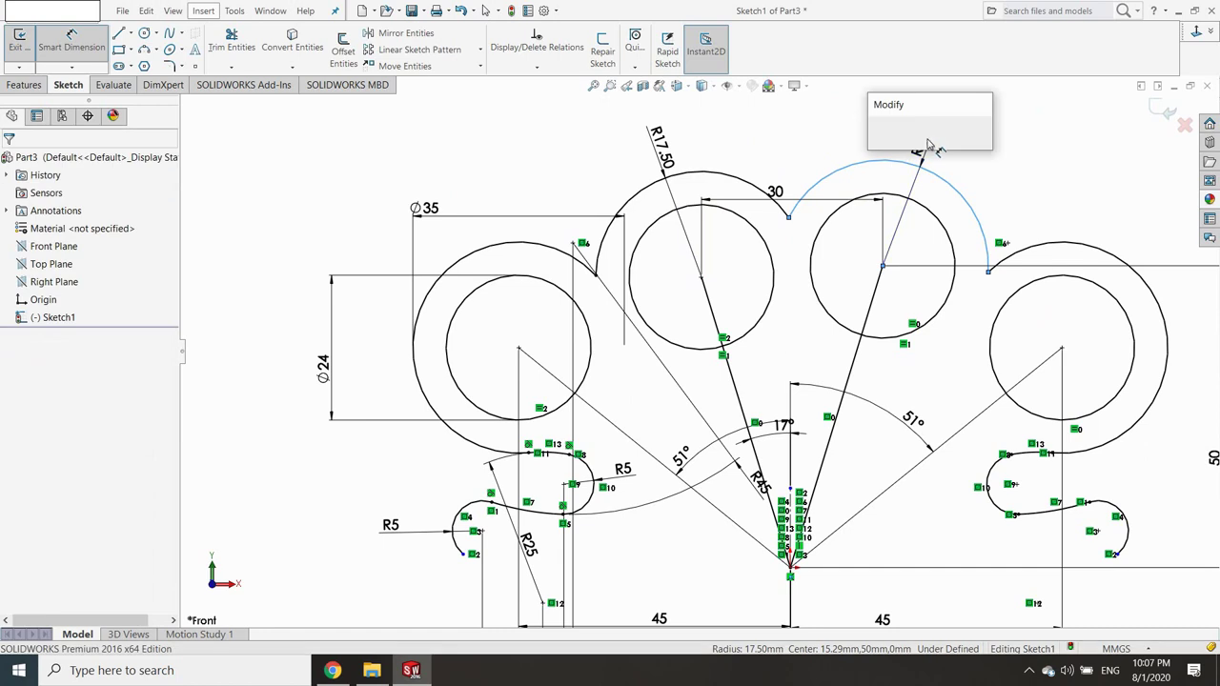
click(876, 138)
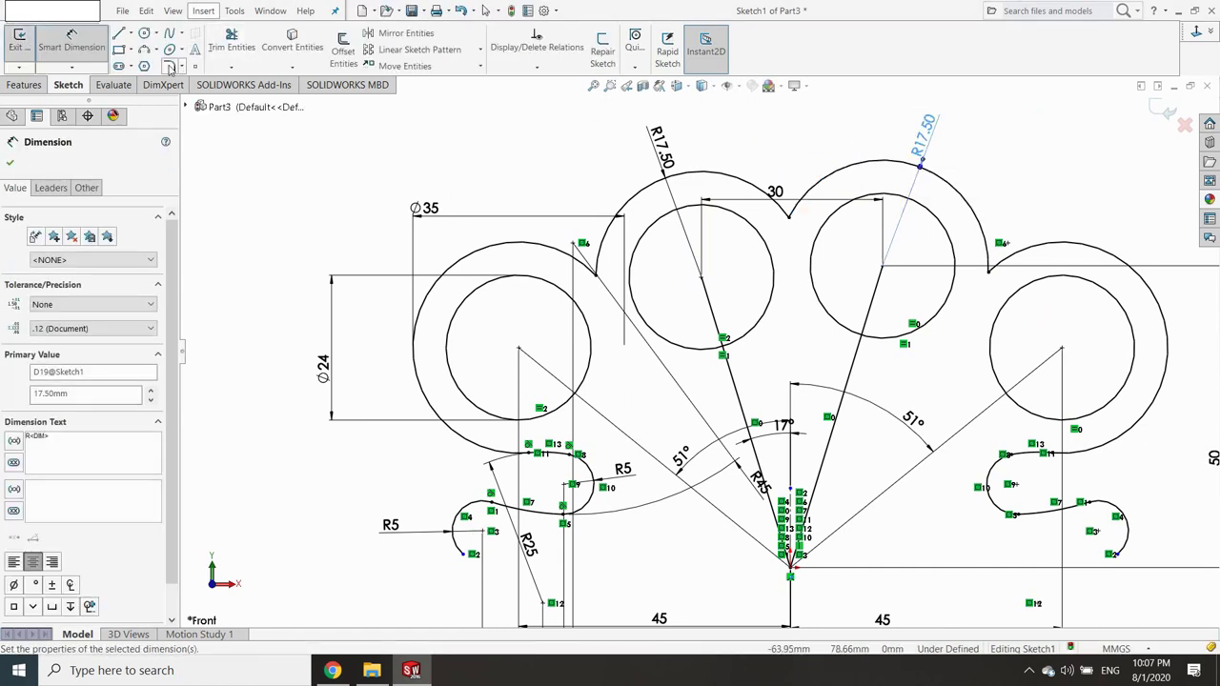
click(170, 69)
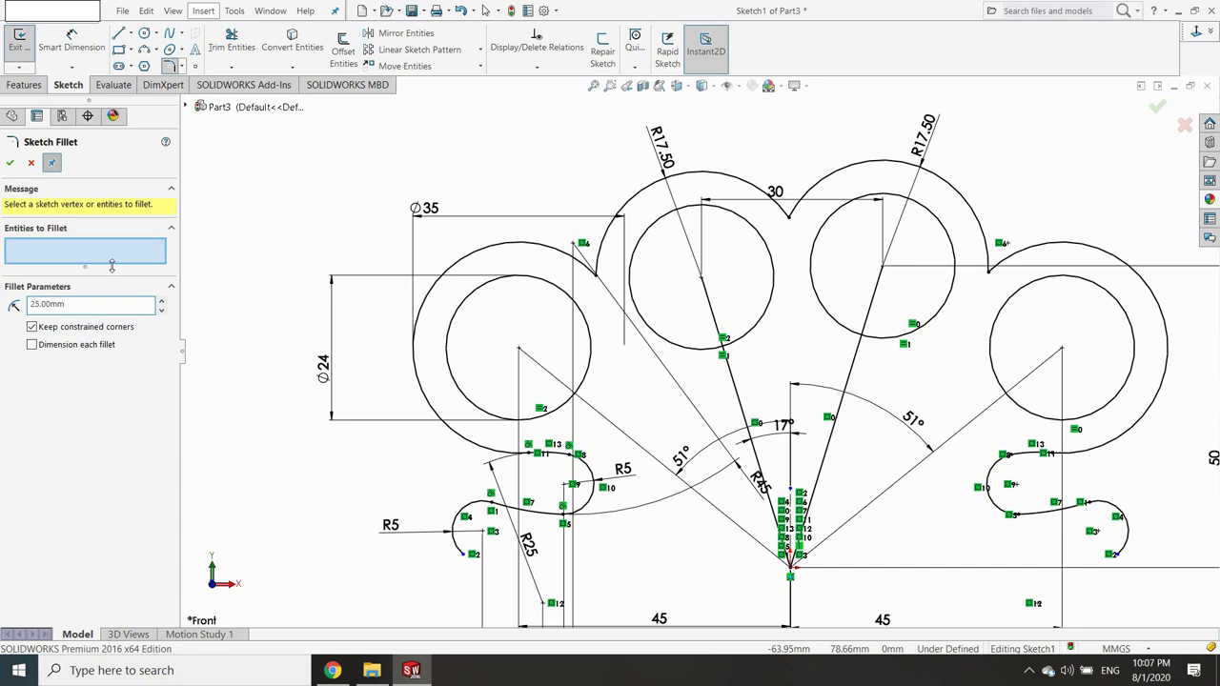
Round the three notches between the finger rings with R25 sketch fillets, then zoom to fit.
click(602, 274)
click(790, 219)
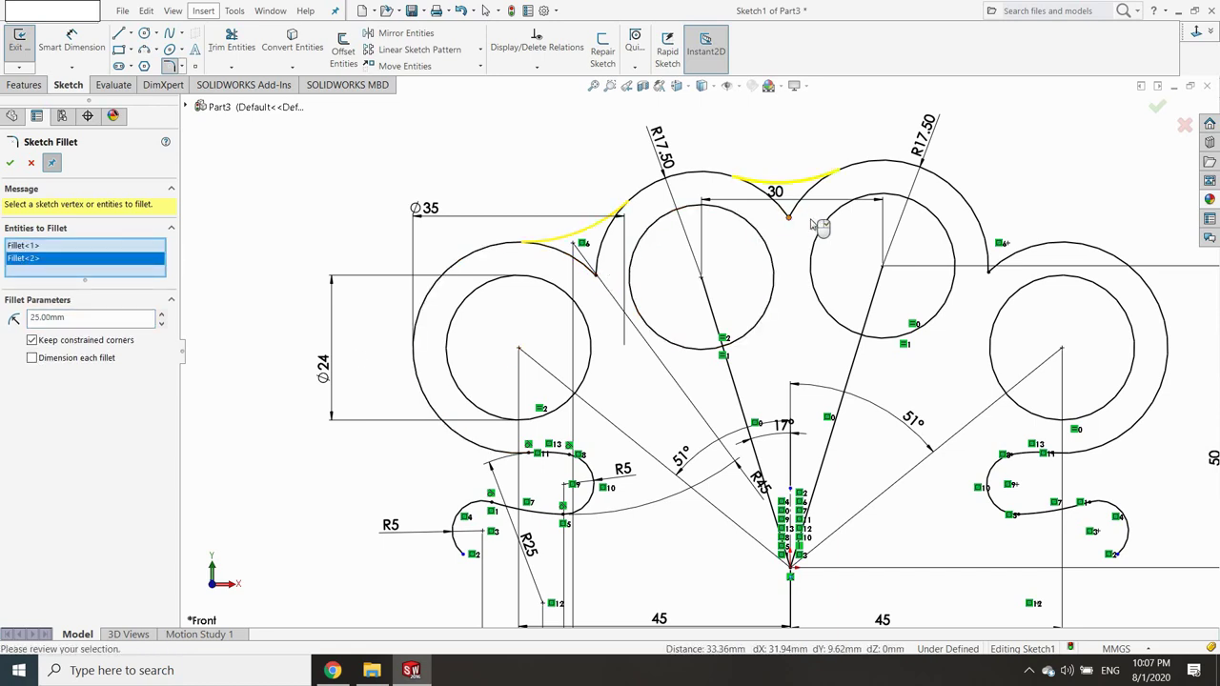
click(990, 274)
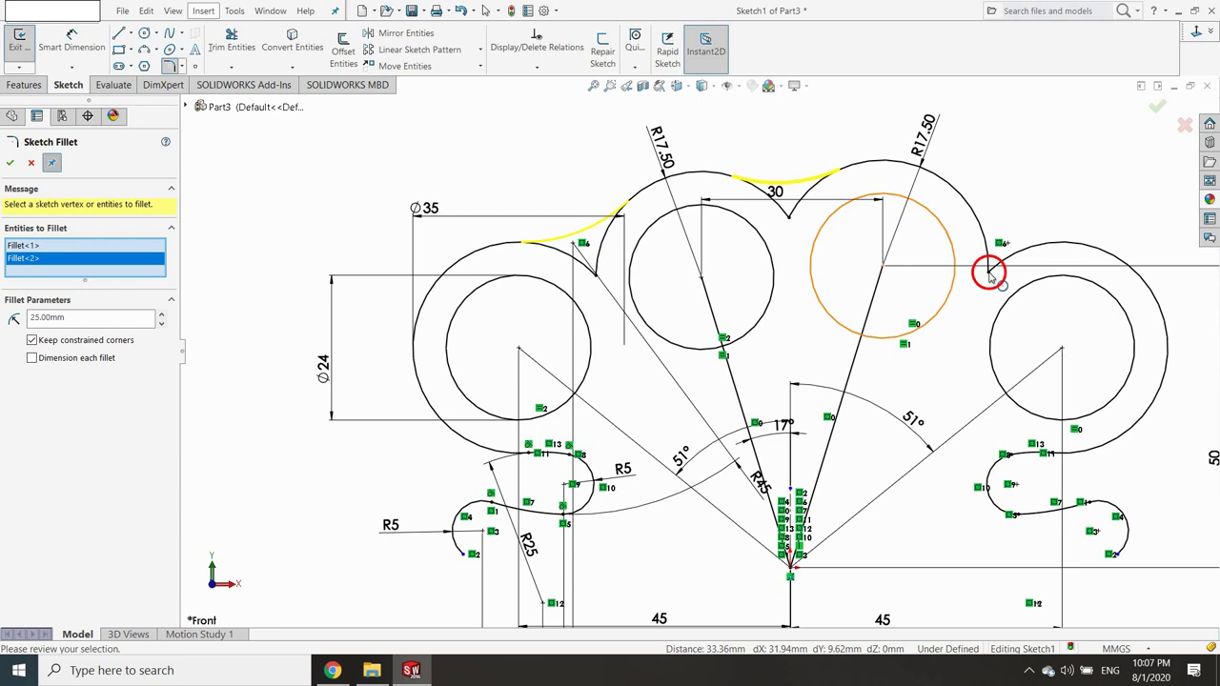
click(990, 275)
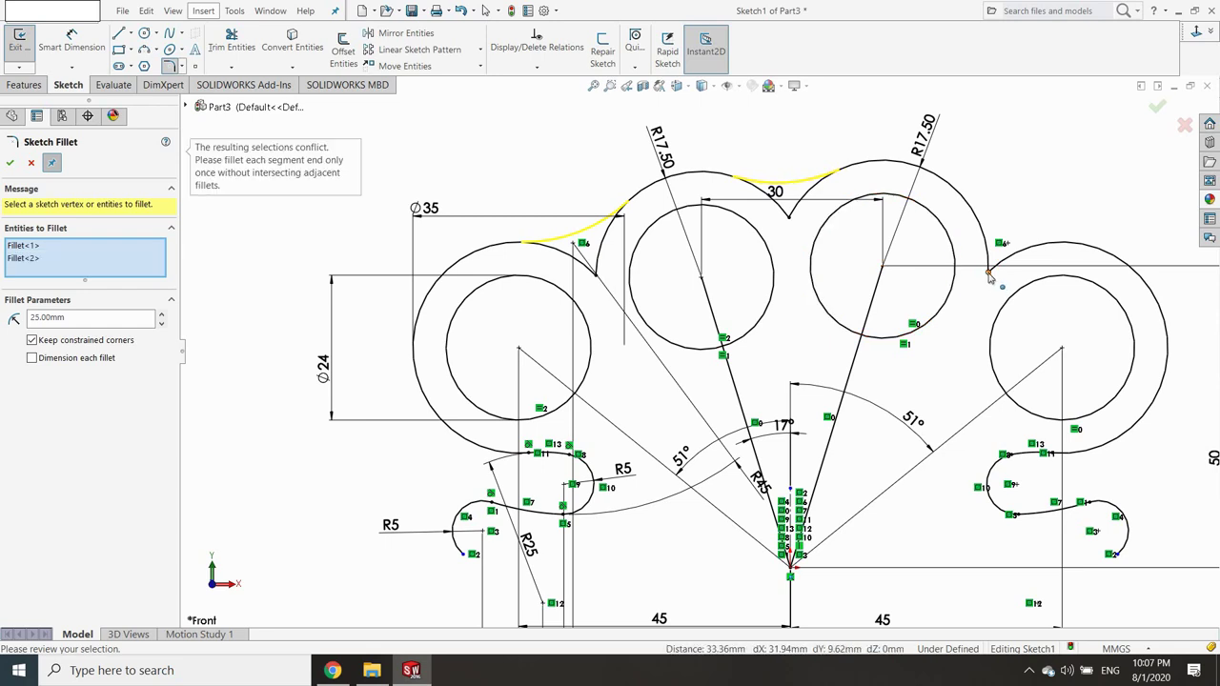
click(10, 164)
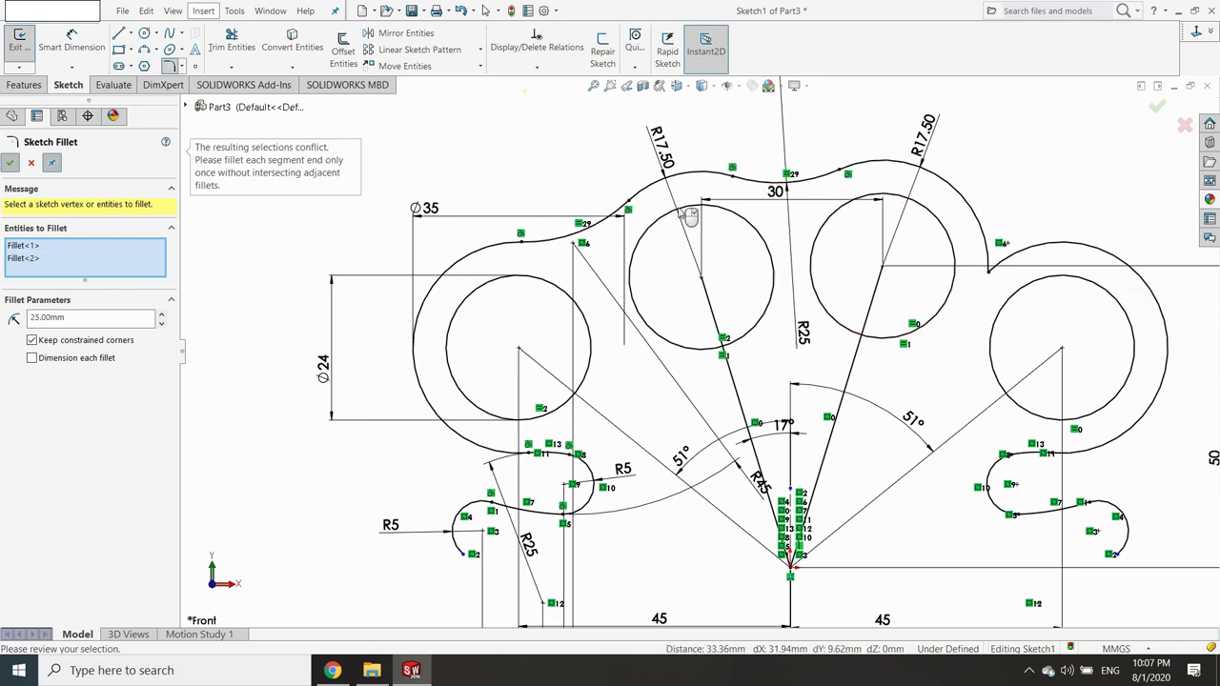
click(990, 276)
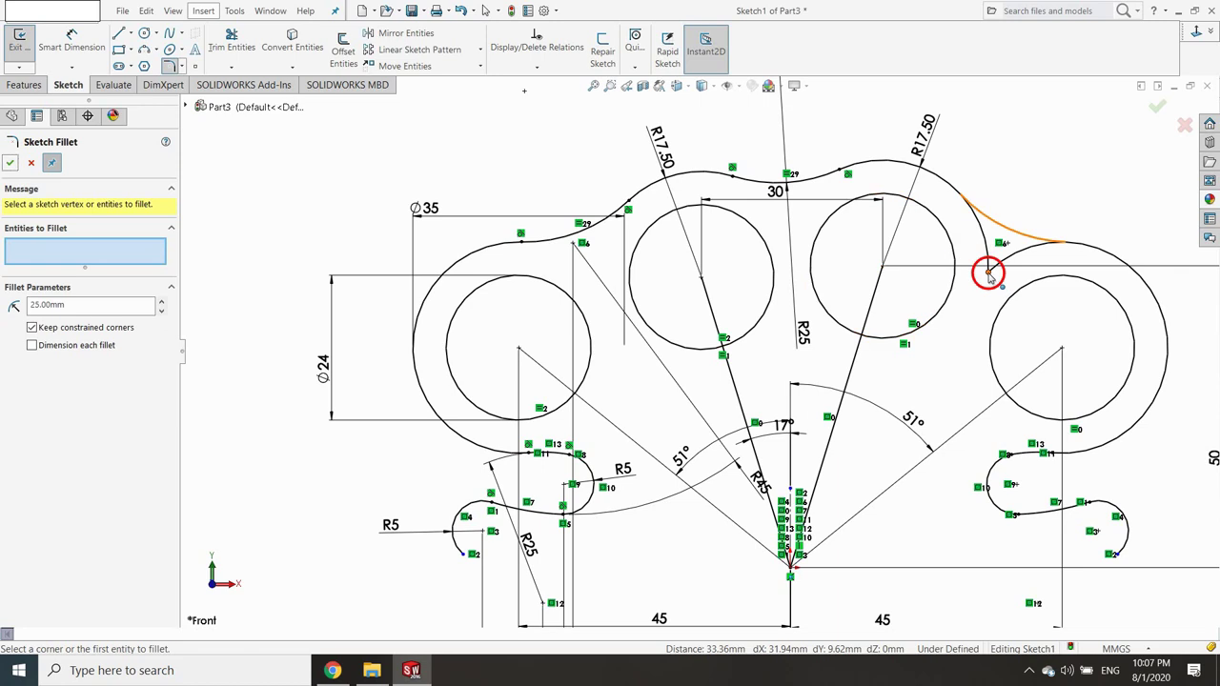
click(10, 164)
key(z)
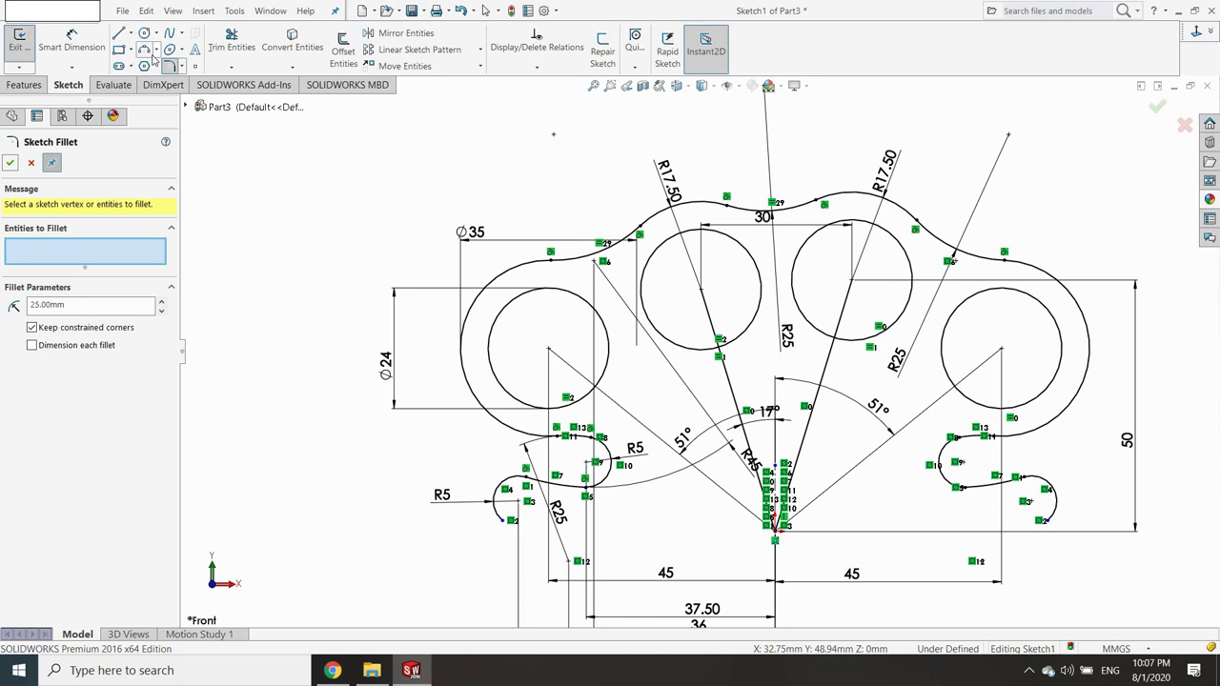
Draw a three-point arc across the bottom between the left and right hook ends.
click(145, 50)
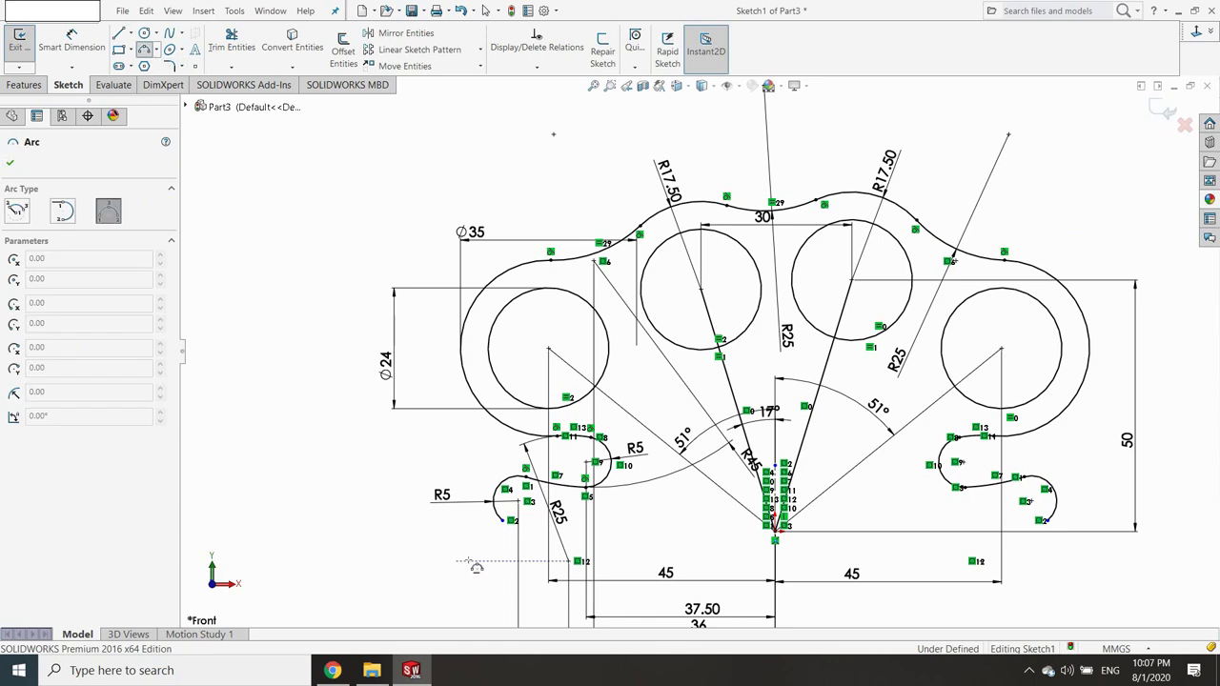
click(512, 521)
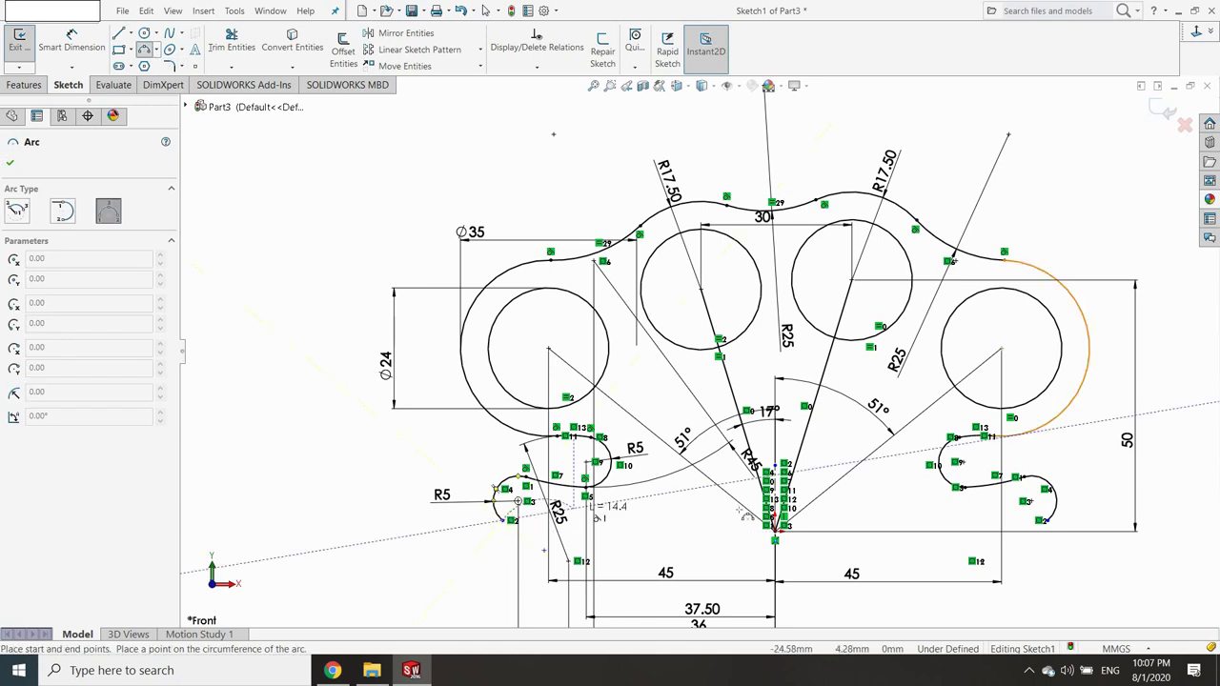
click(1044, 520)
click(861, 555)
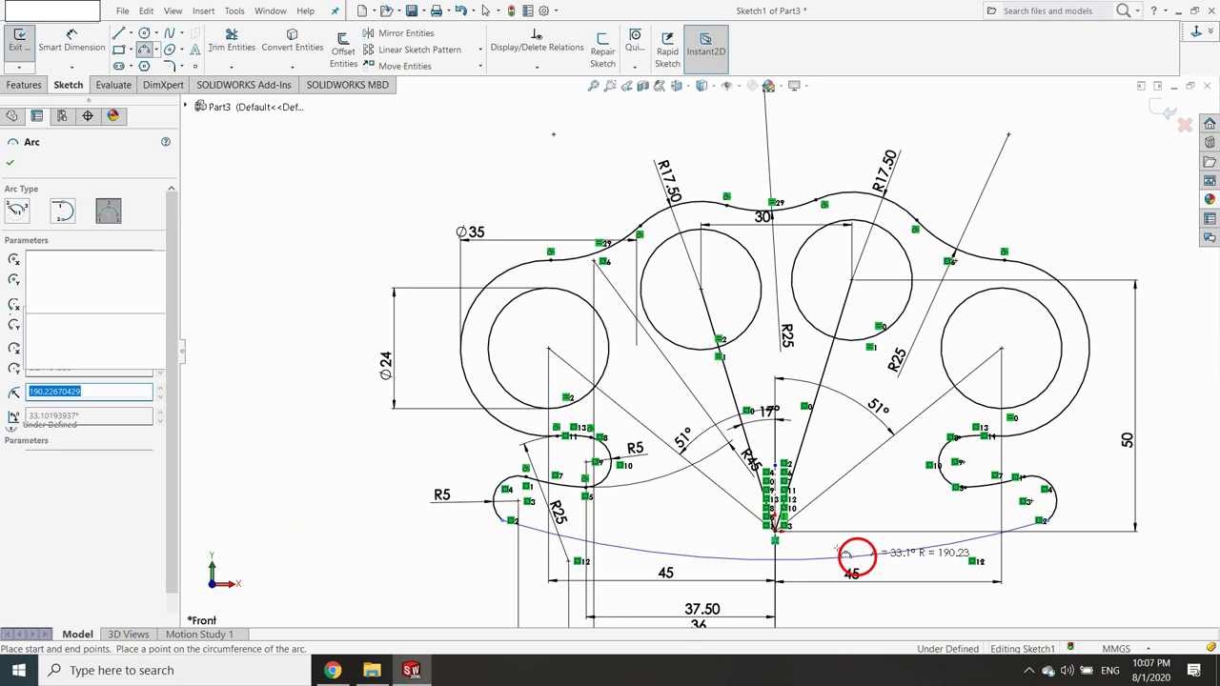
Dimension the bottom arc's radius to 311 mm.
click(74, 40)
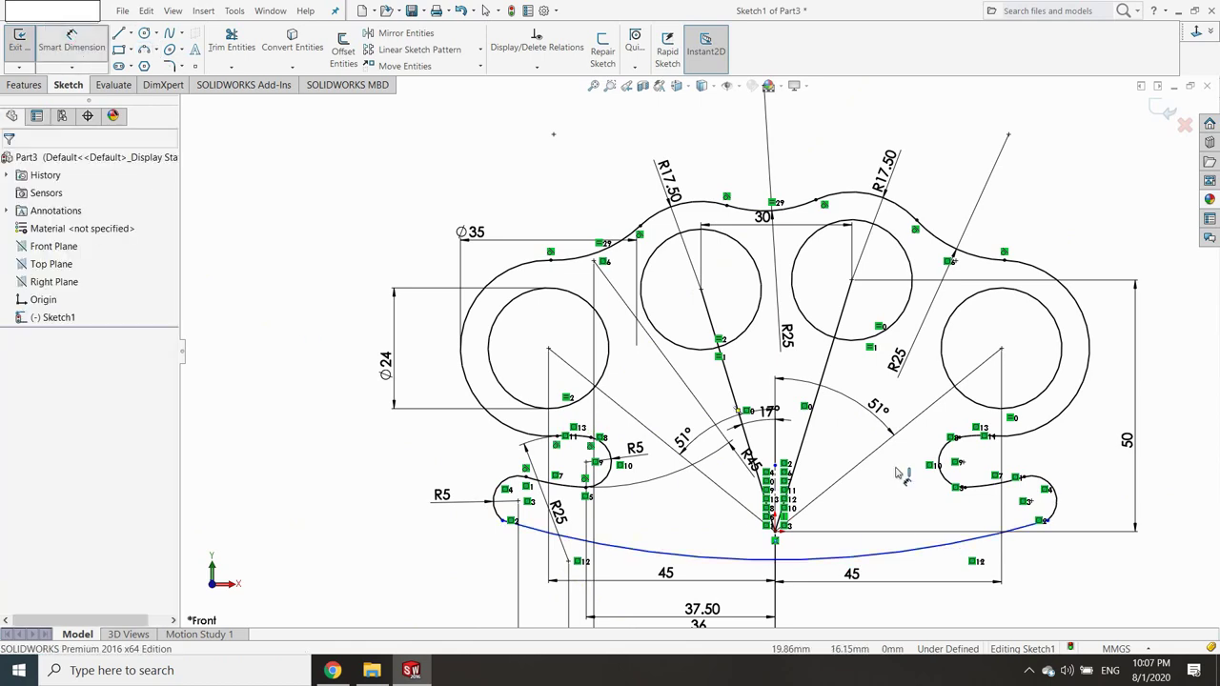
click(918, 557)
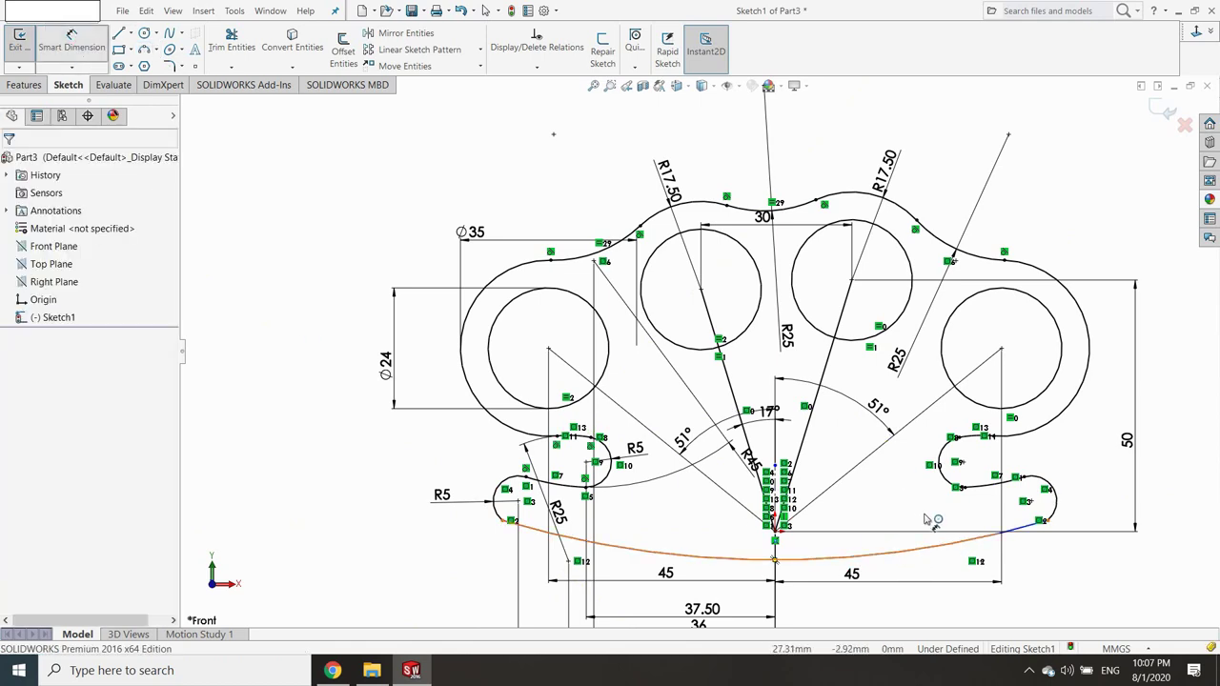
click(899, 493)
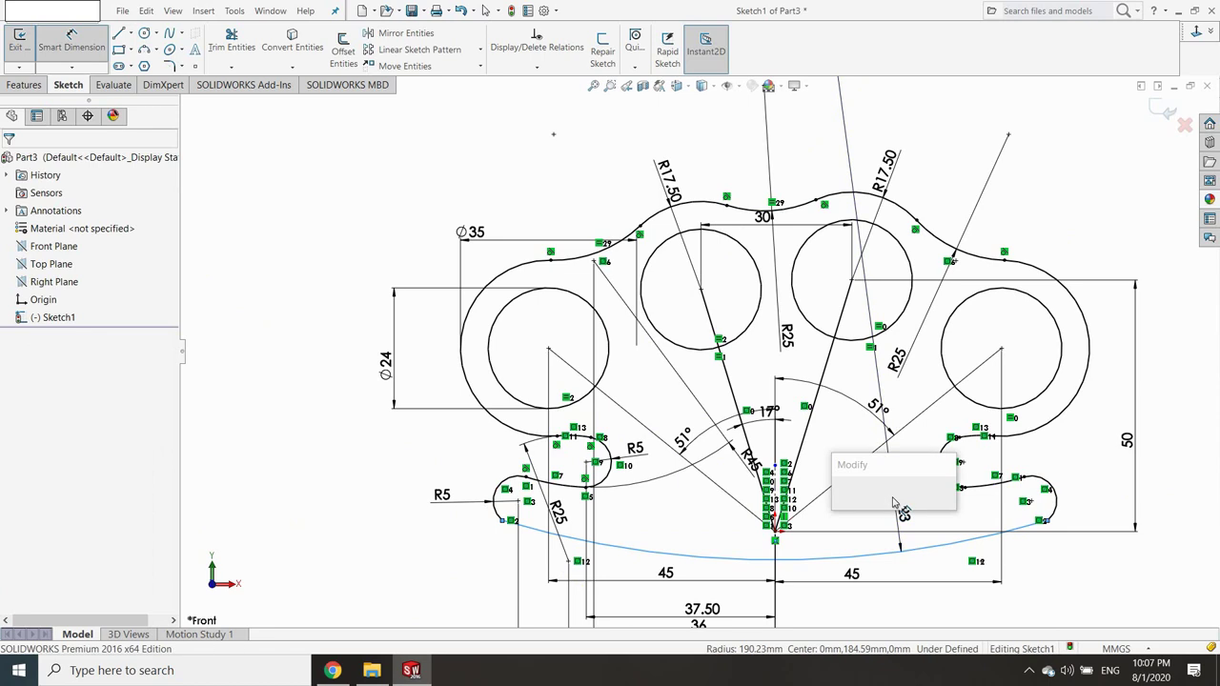
text(31)
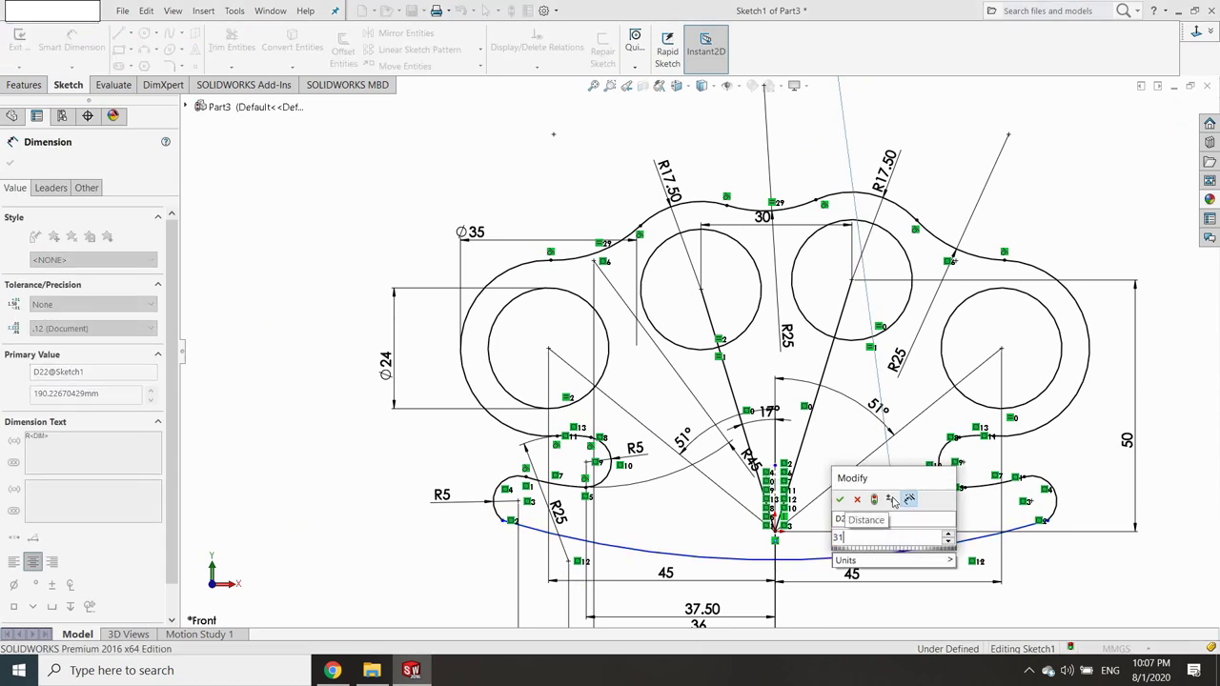
text(1)
key(Return)
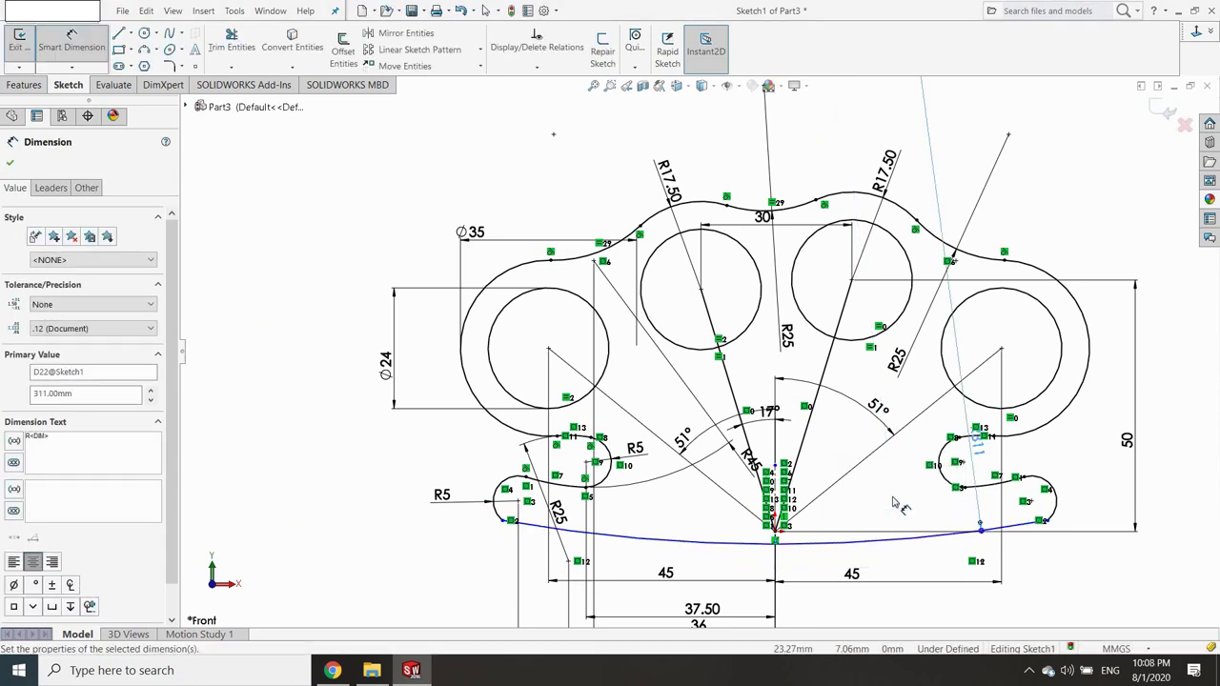
Make the R311 bottom arc tangent to both the left and right small end arcs.
click(539, 69)
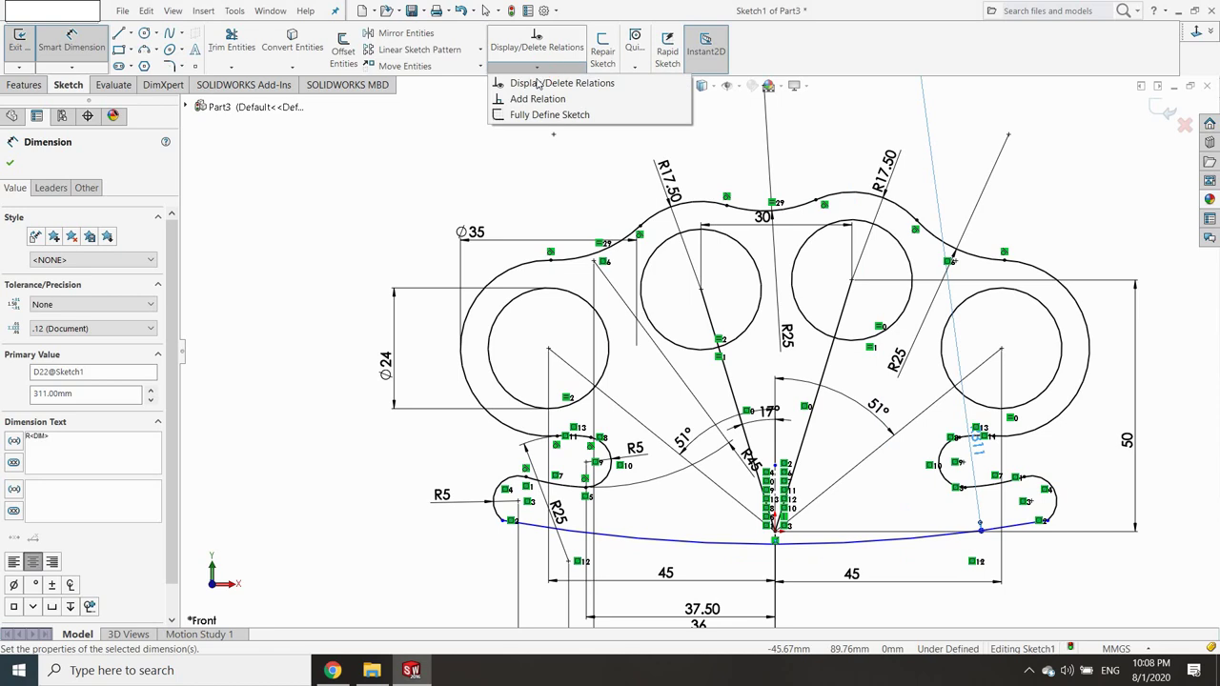
click(525, 96)
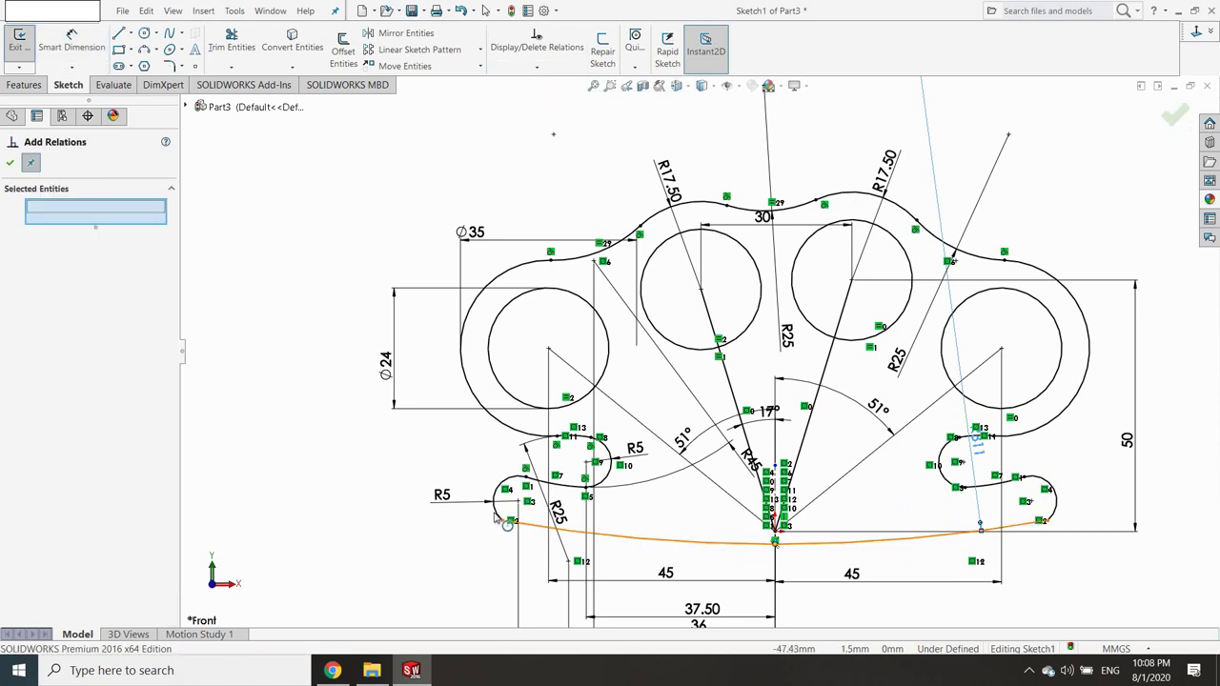
click(507, 525)
click(499, 506)
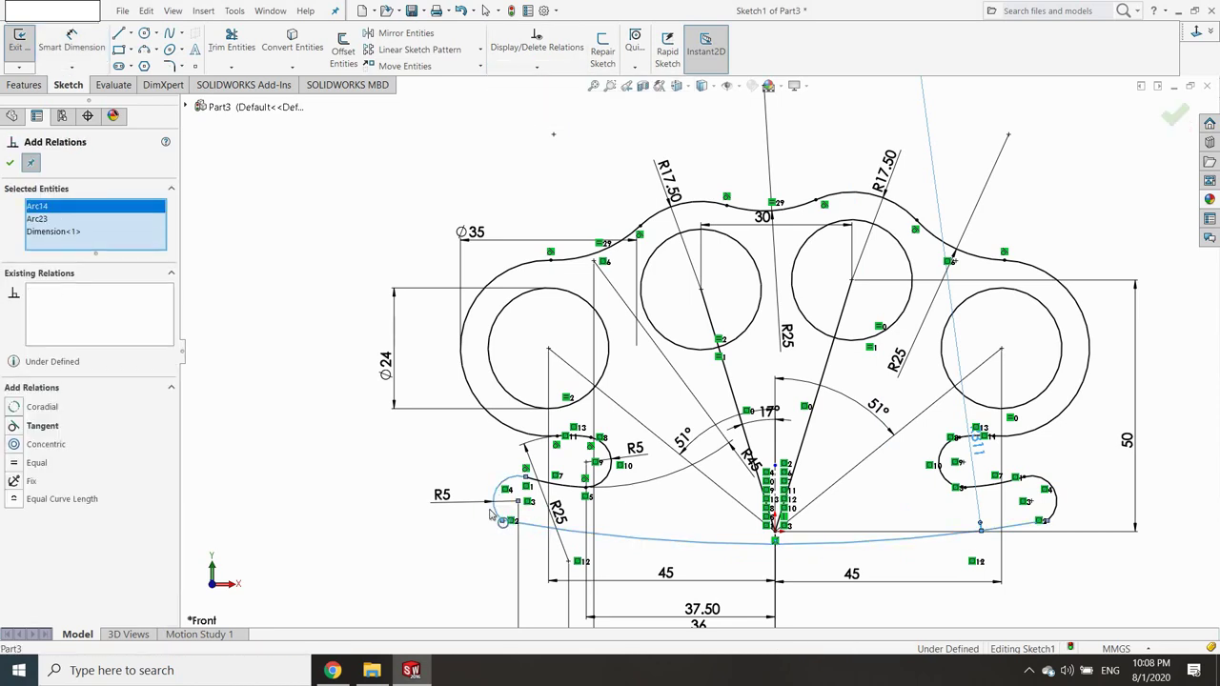
click(11, 426)
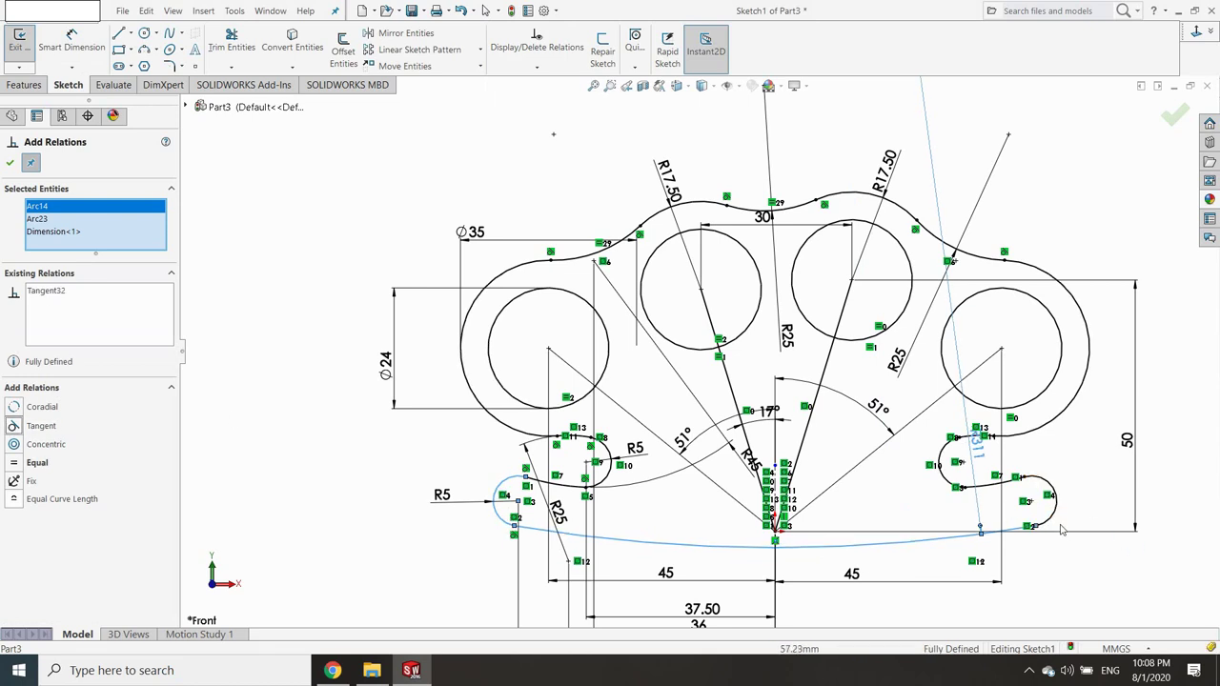
click(1012, 534)
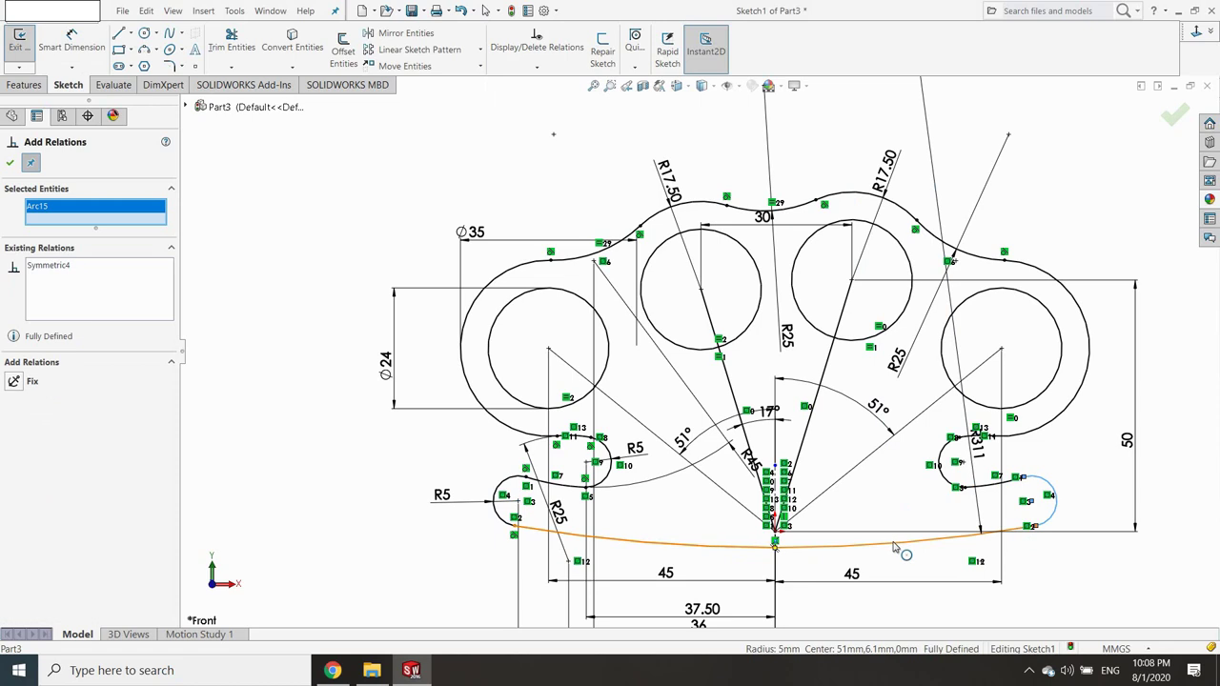
click(894, 543)
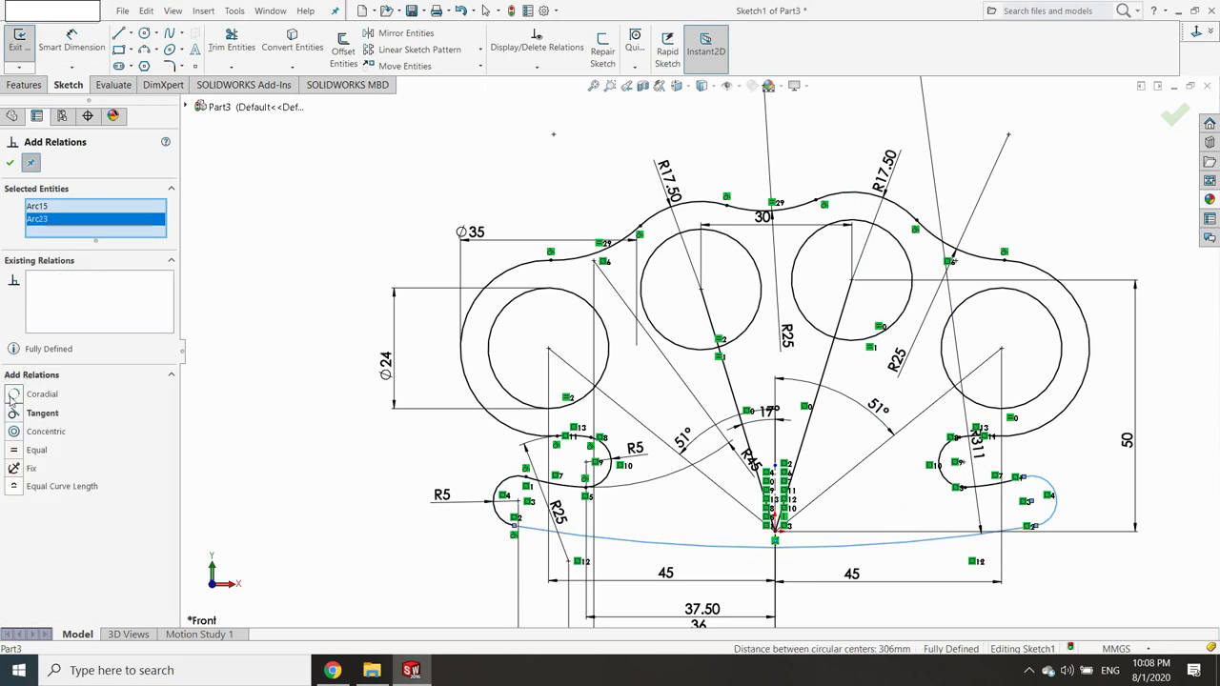
click(16, 415)
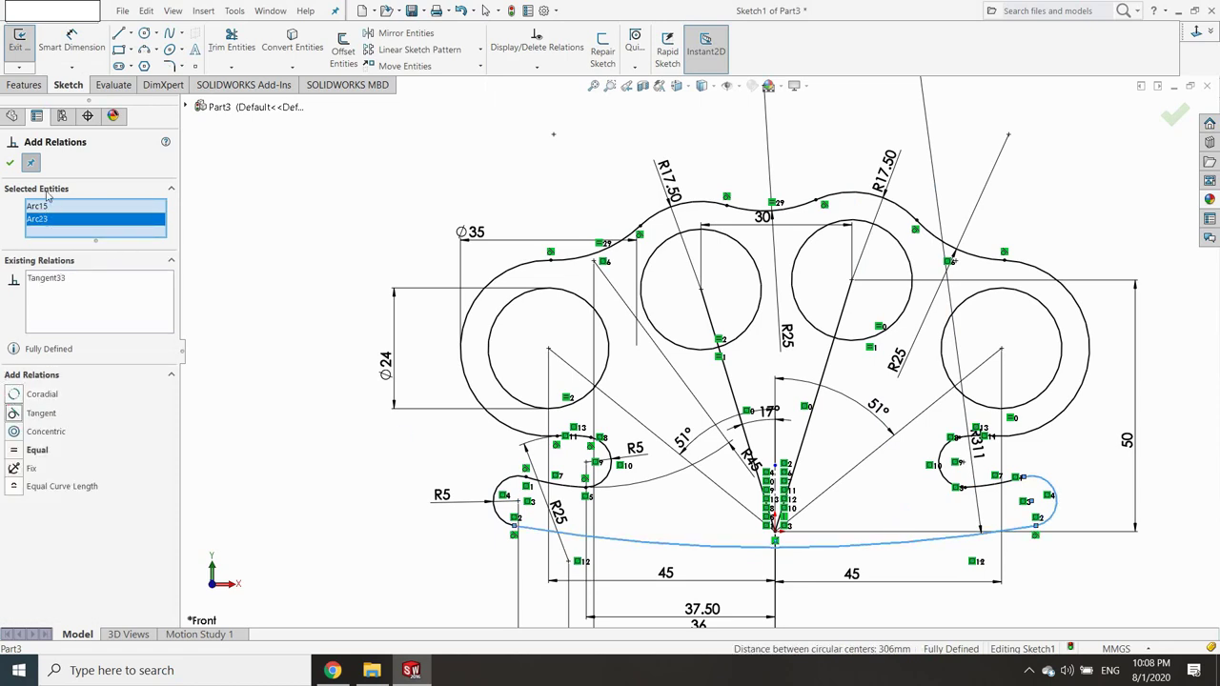
click(9, 164)
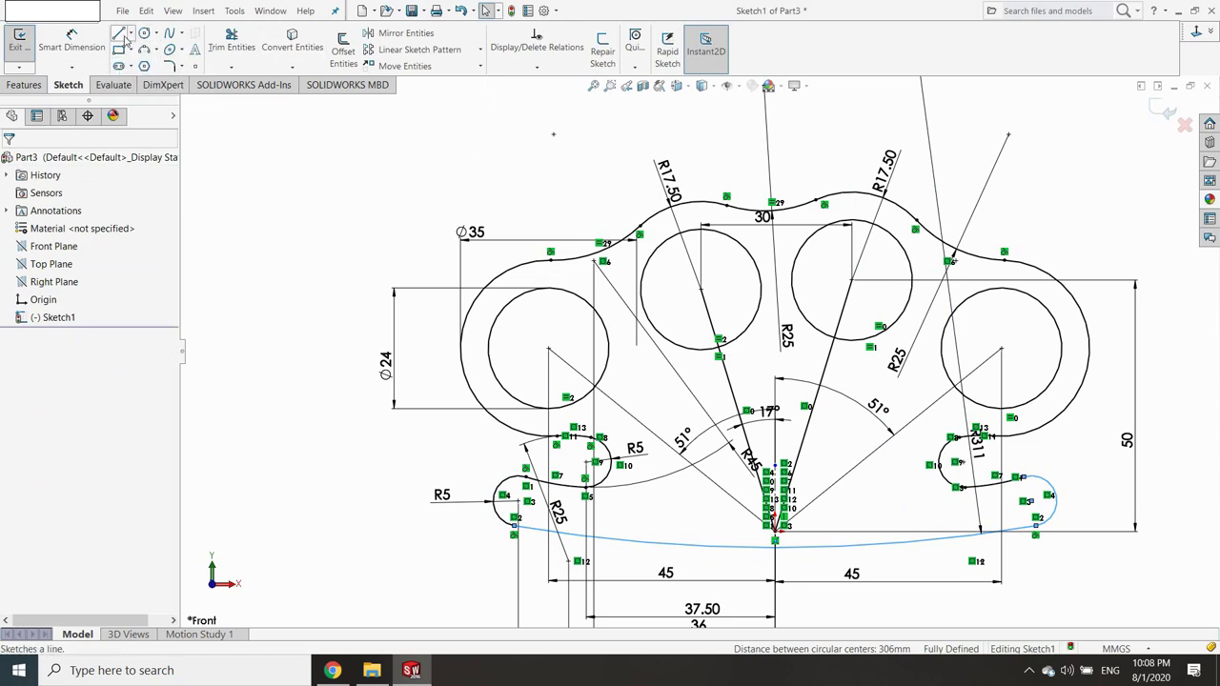
Draw a short slanted line inside the left side of the grip opening.
click(119, 33)
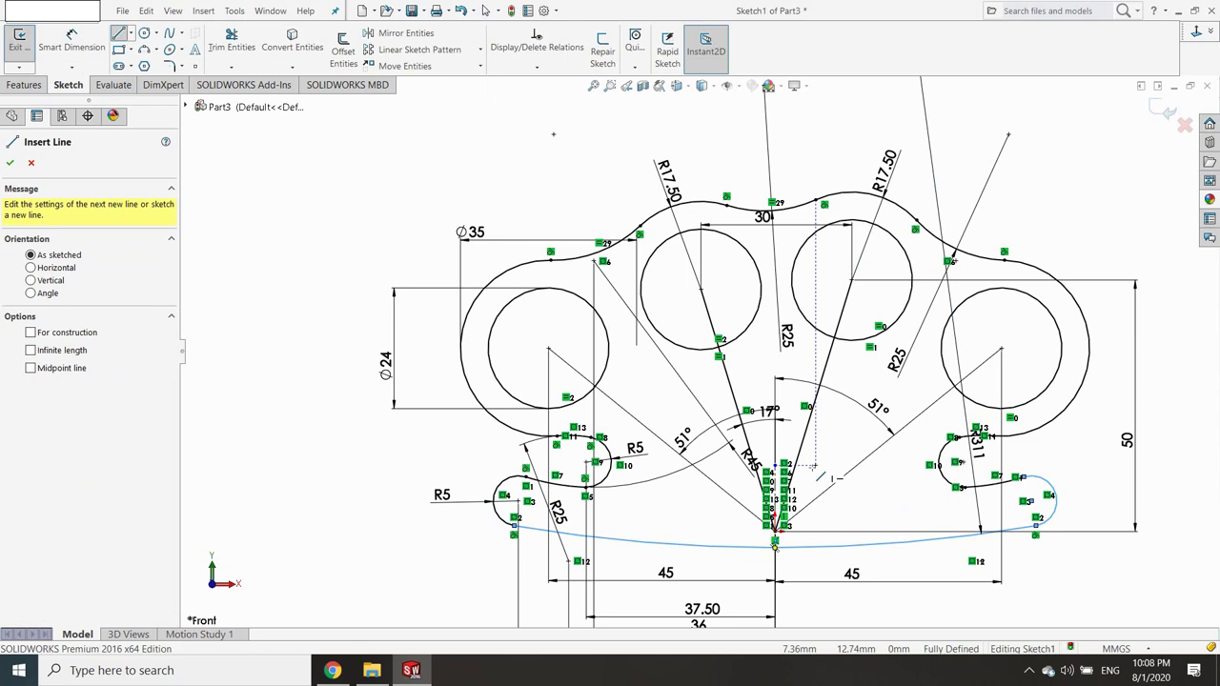
scroll(816, 466, down, 1)
scroll(820, 463, up, 2)
scroll(836, 445, down, 3)
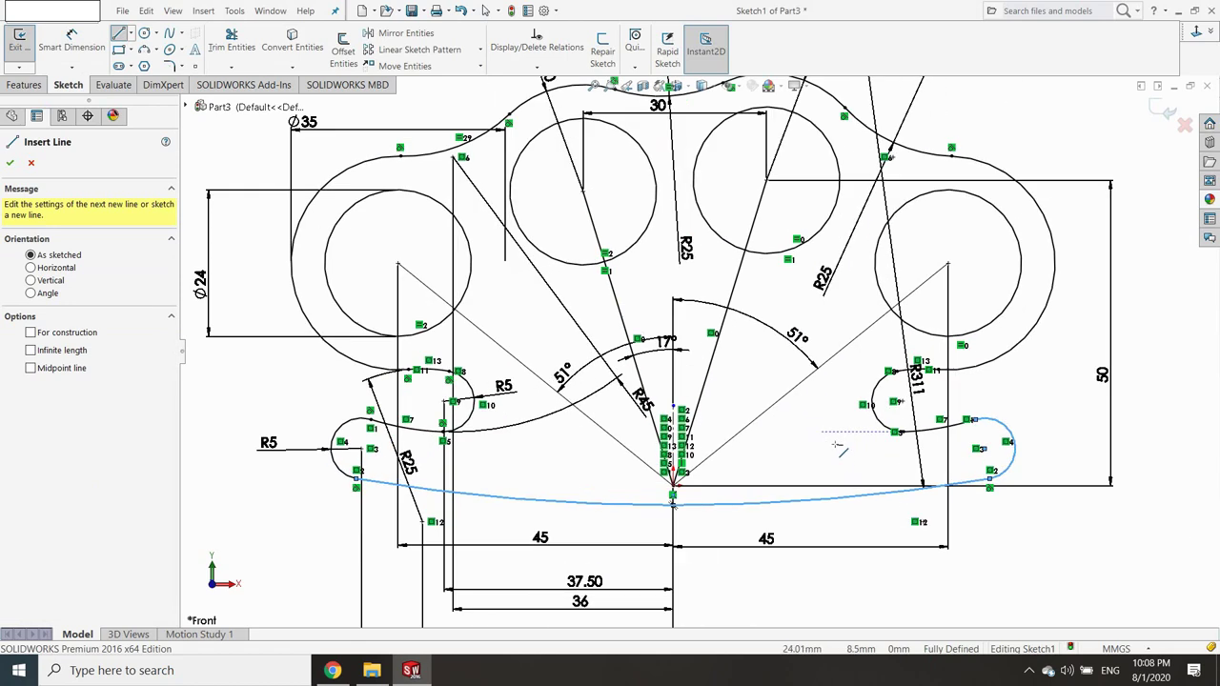
scroll(843, 453, down, 2)
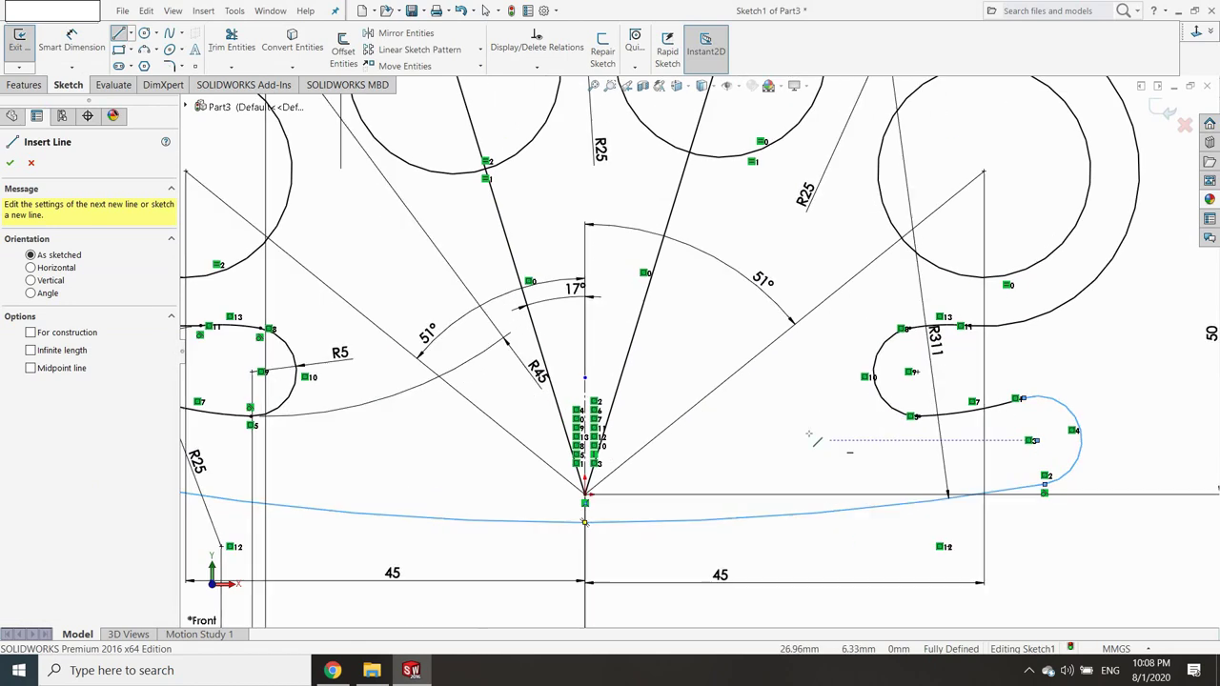
click(361, 333)
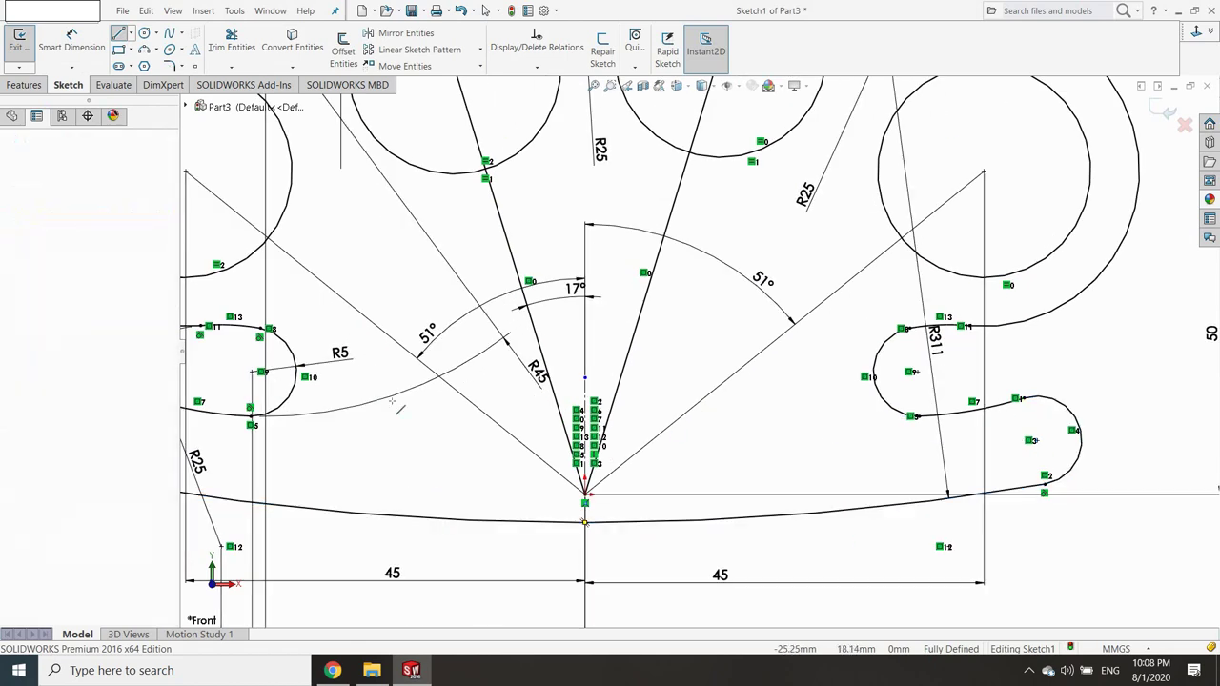
click(400, 454)
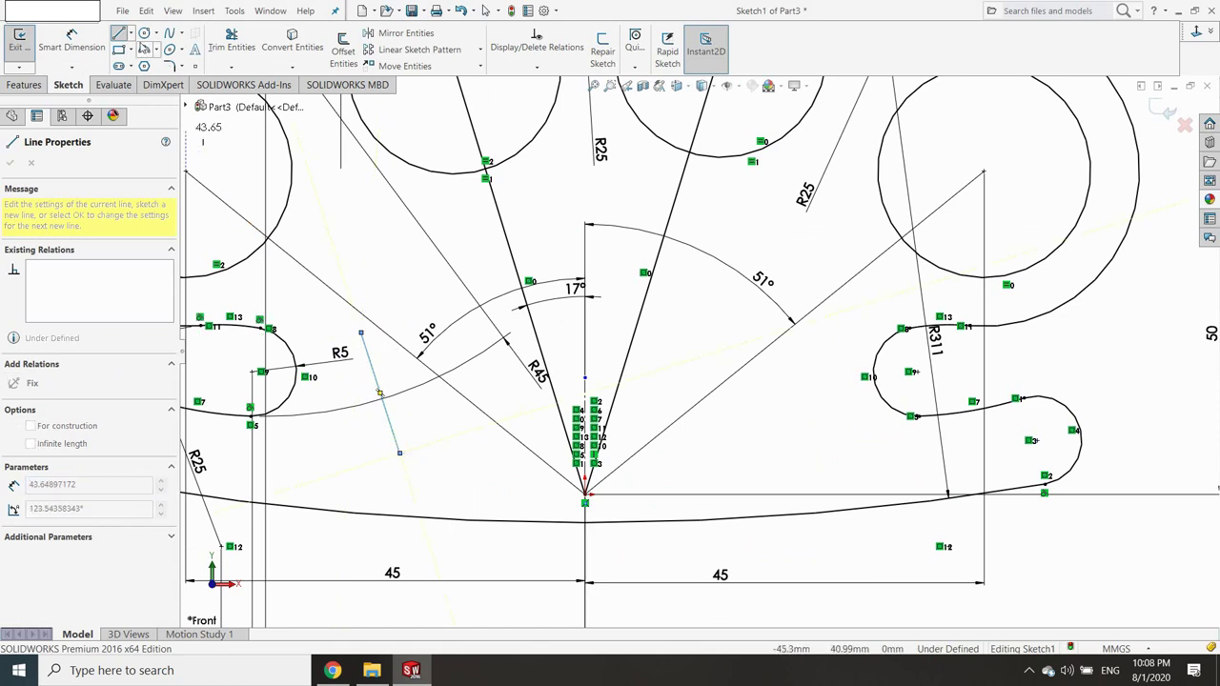
Draw a matching short slanted line on the right side of the opening.
click(119, 33)
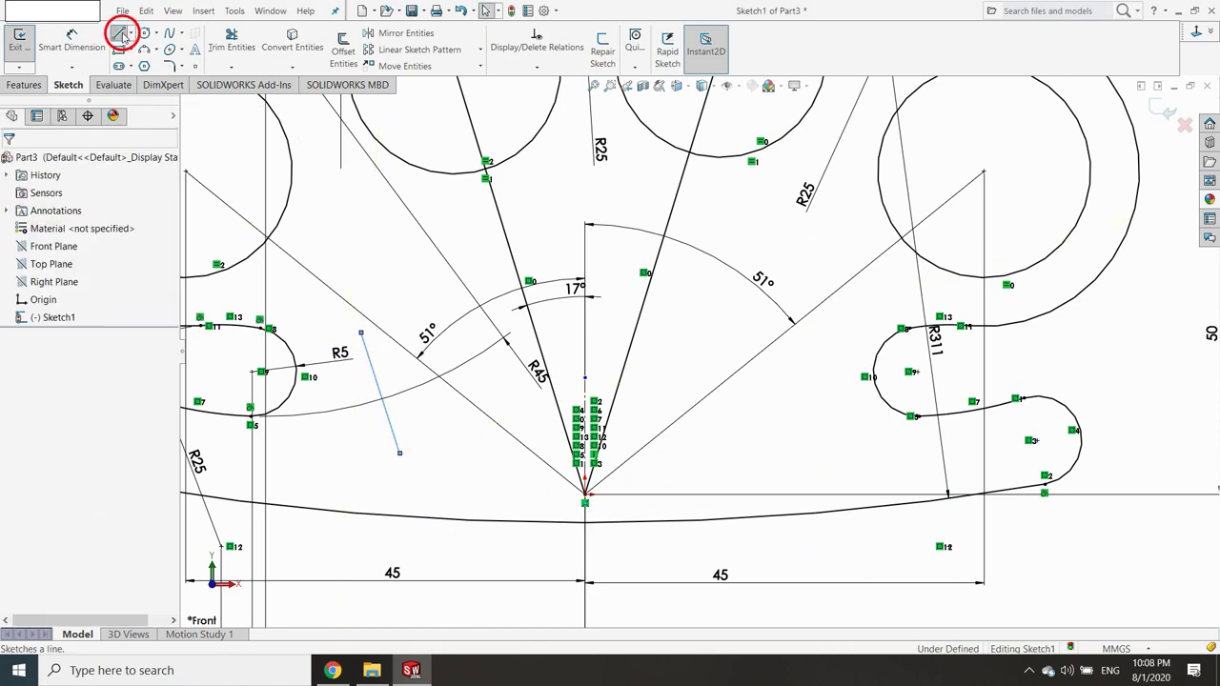
click(118, 33)
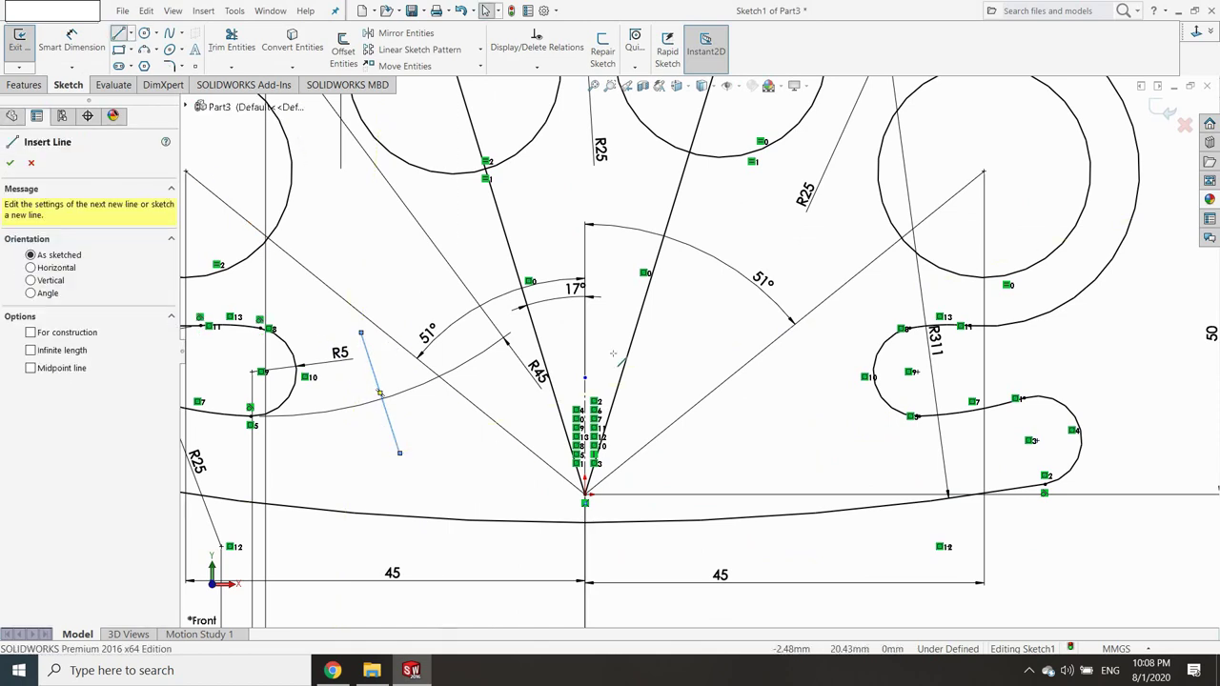
click(778, 465)
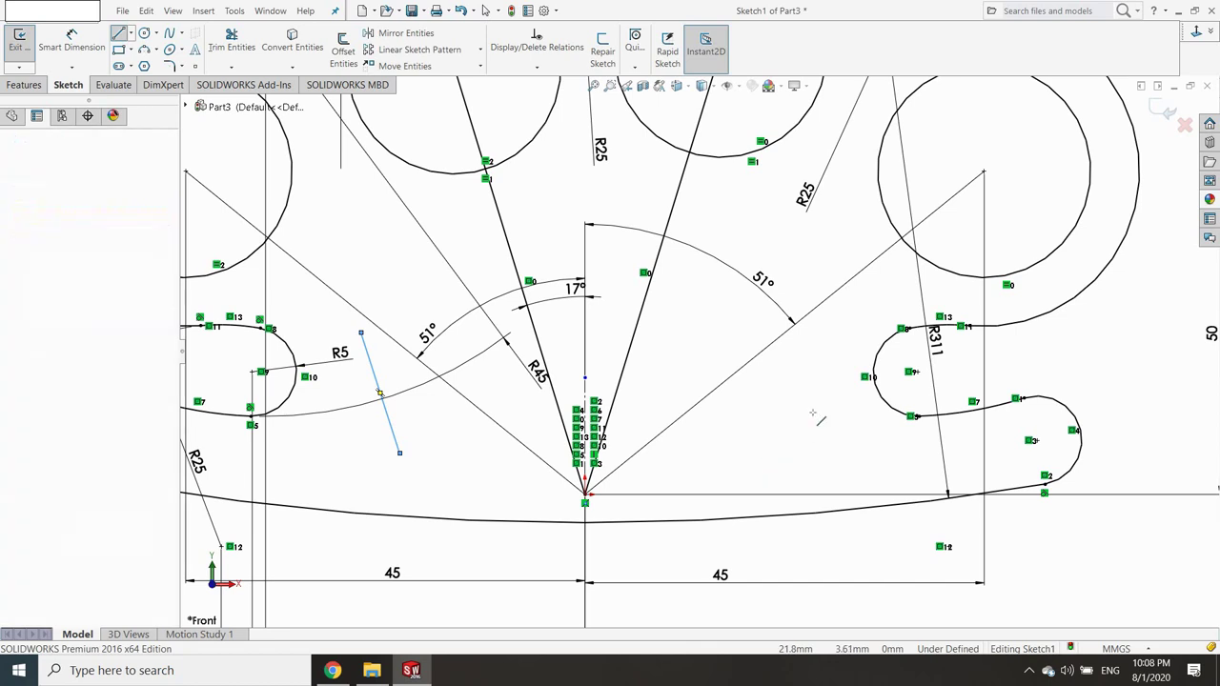
click(836, 362)
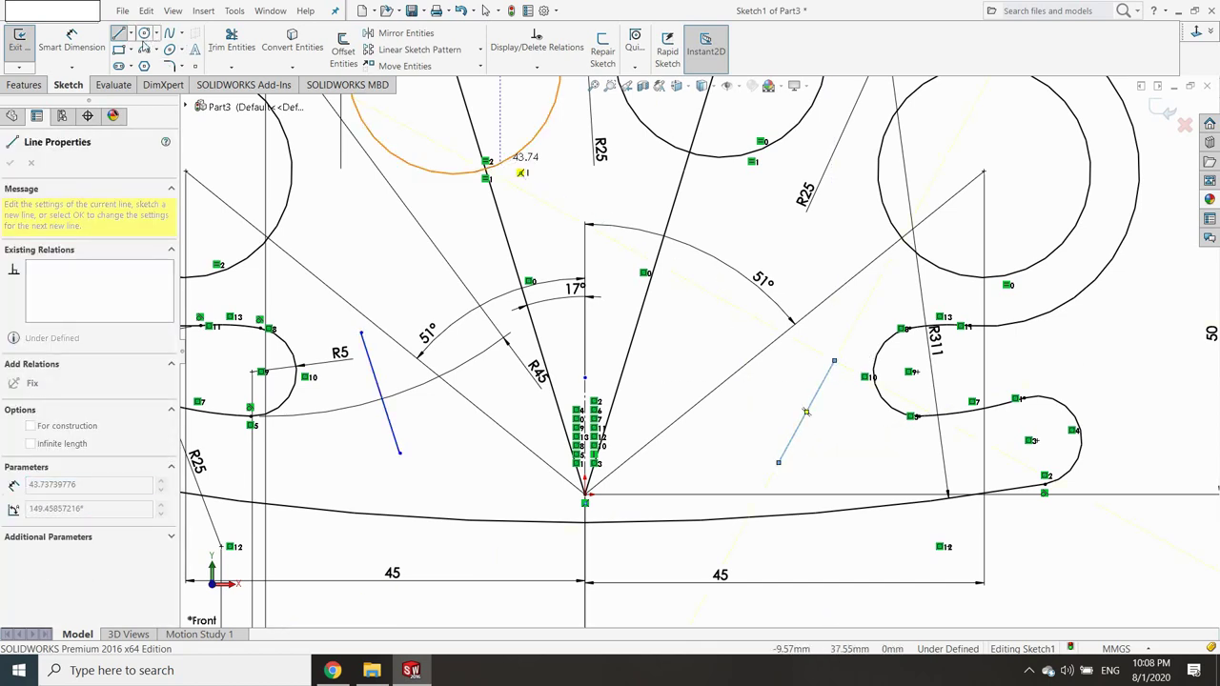
click(131, 48)
click(155, 48)
click(219, 98)
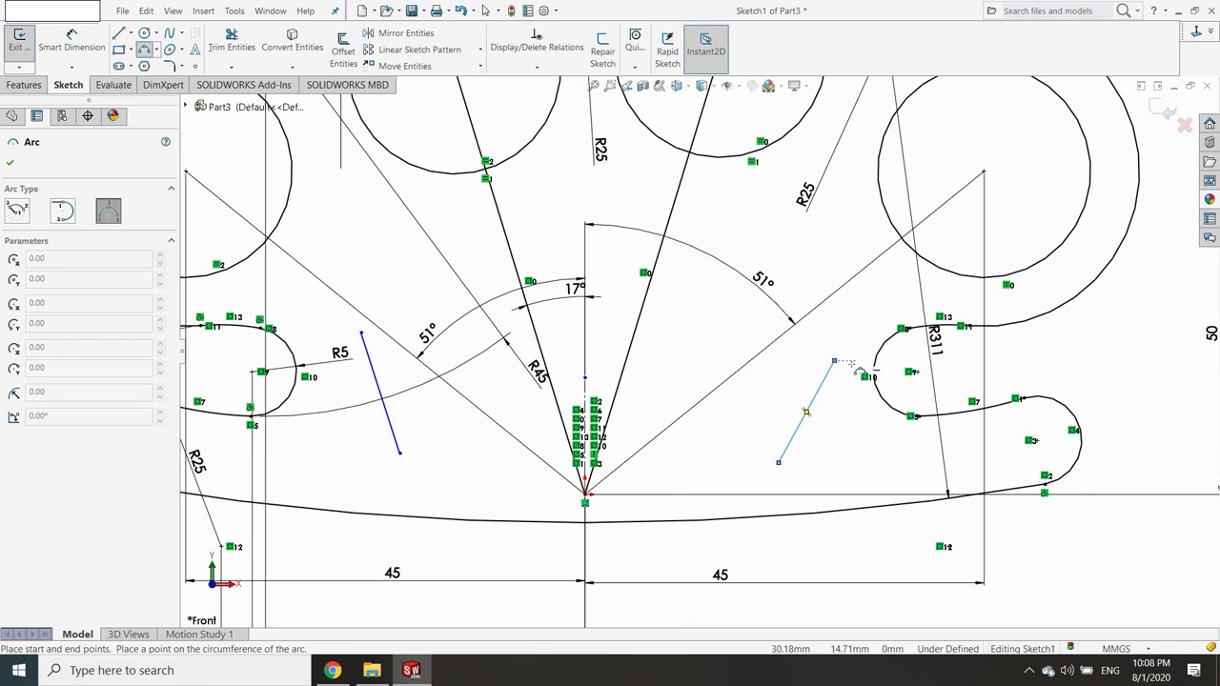
Draw a right arc, a left arc and a connecting middle arc across the slanted lines' tops.
click(834, 361)
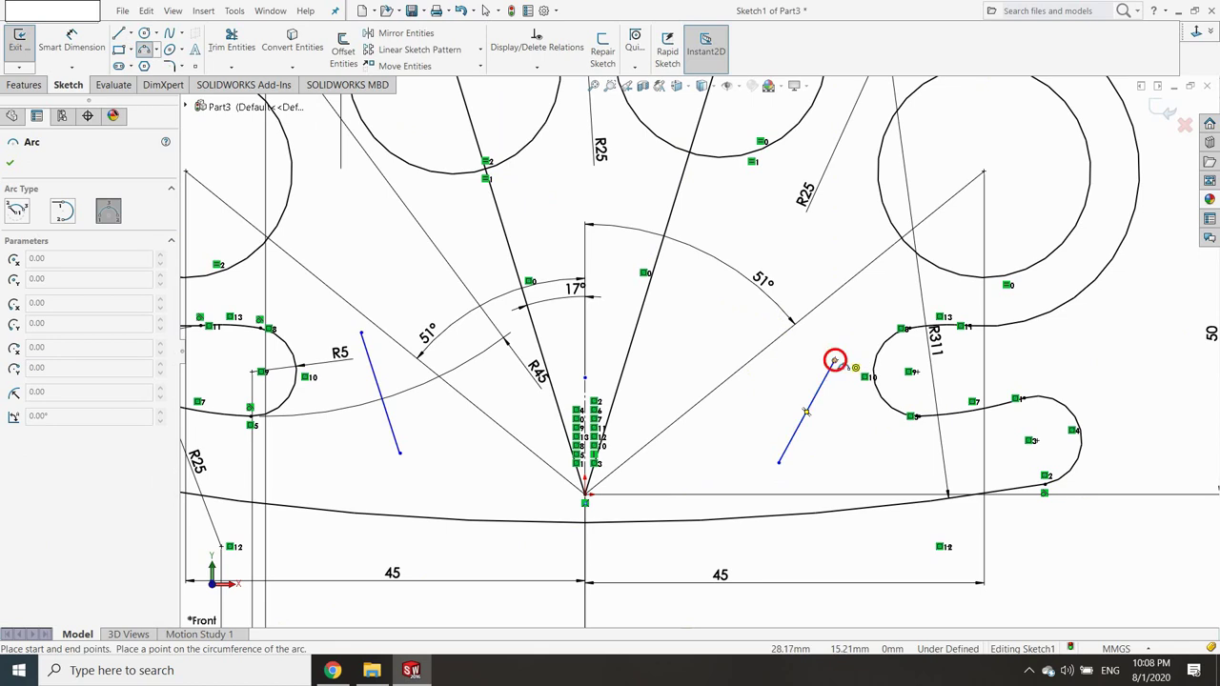
click(672, 314)
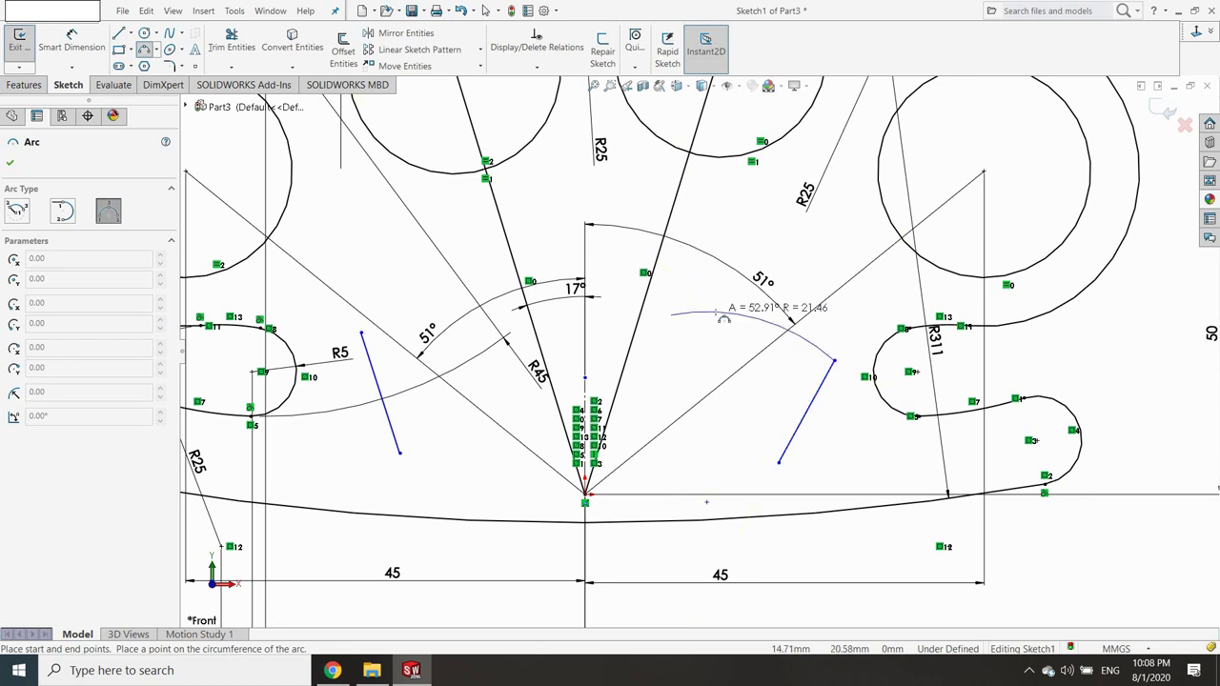
click(722, 317)
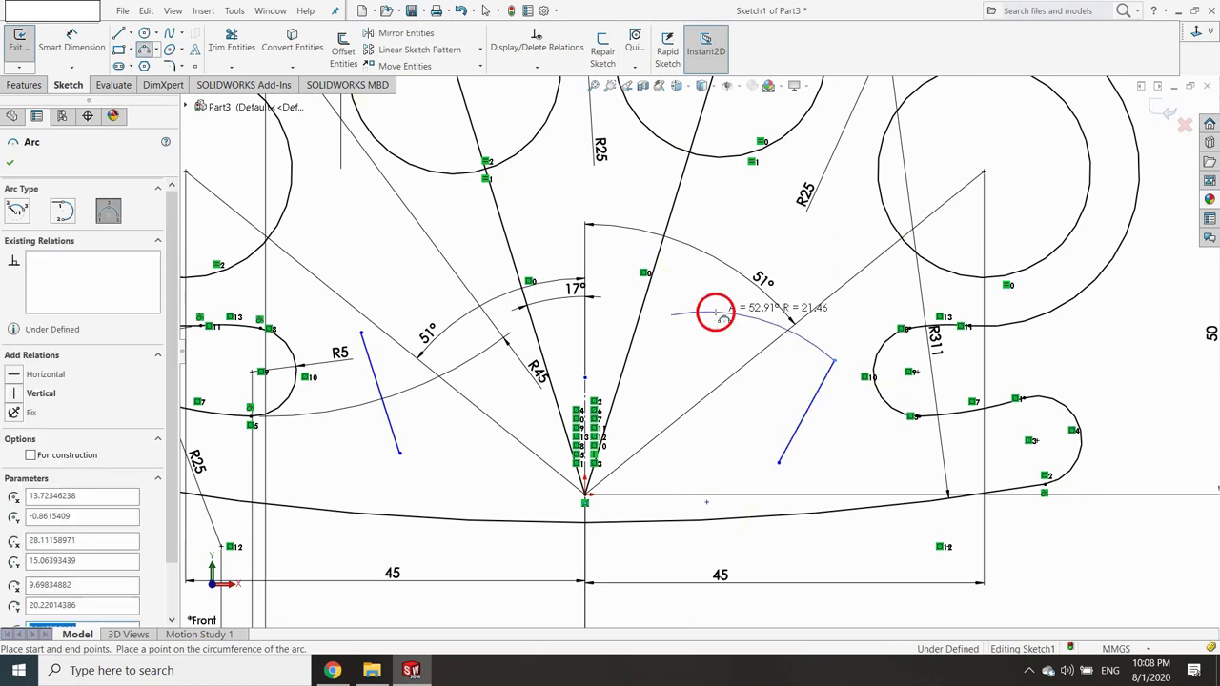
click(362, 333)
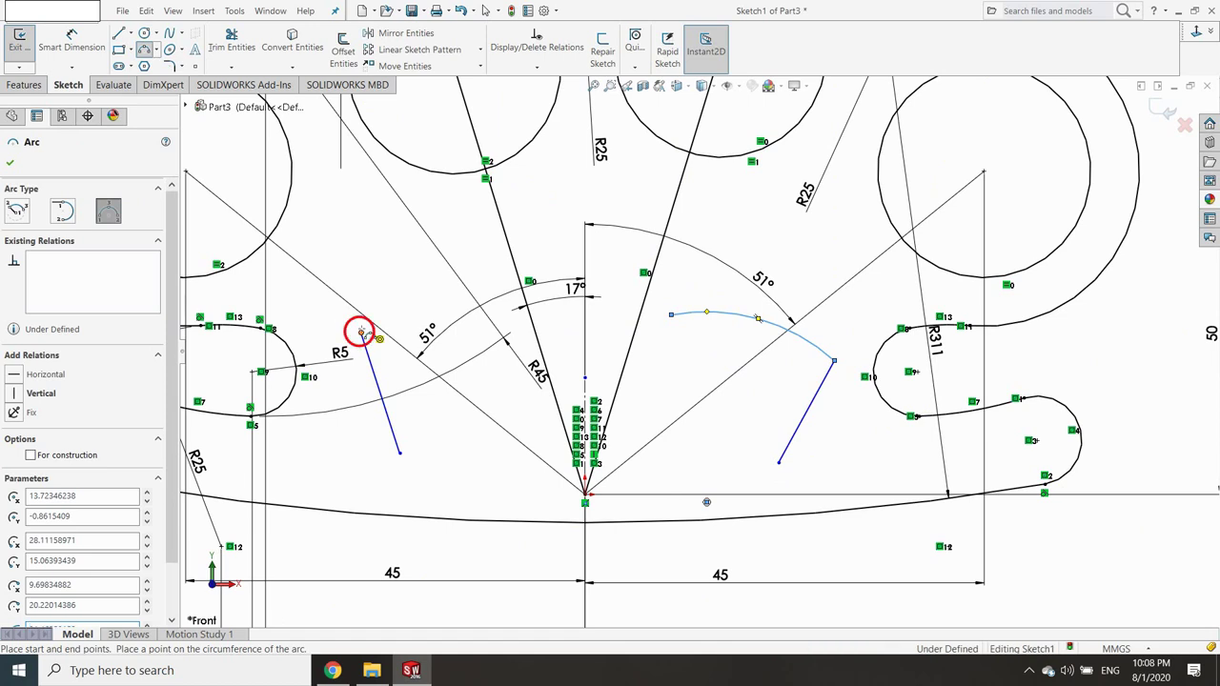
click(458, 295)
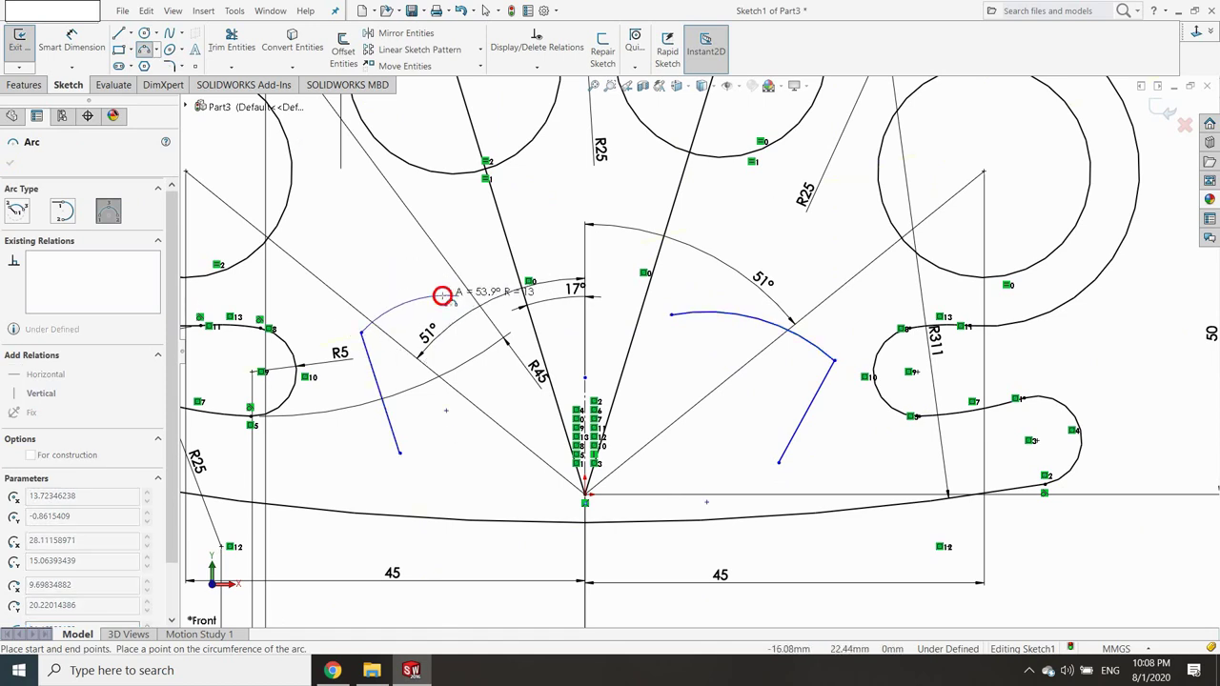
click(445, 296)
click(459, 297)
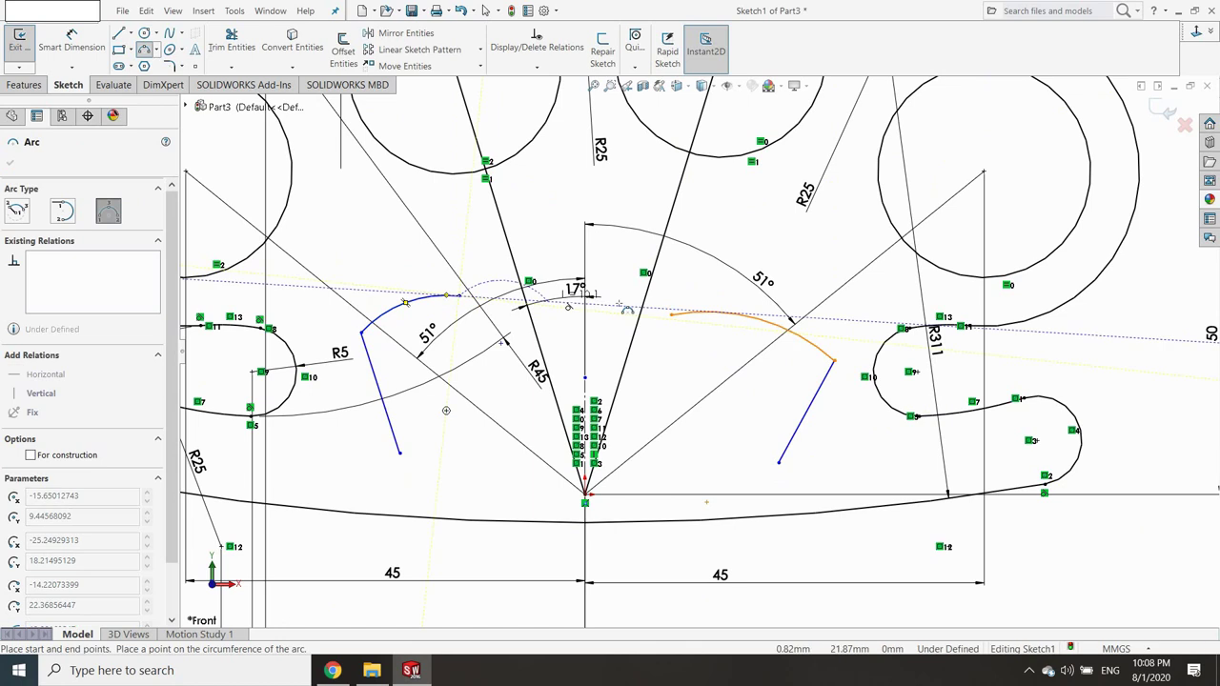
click(672, 315)
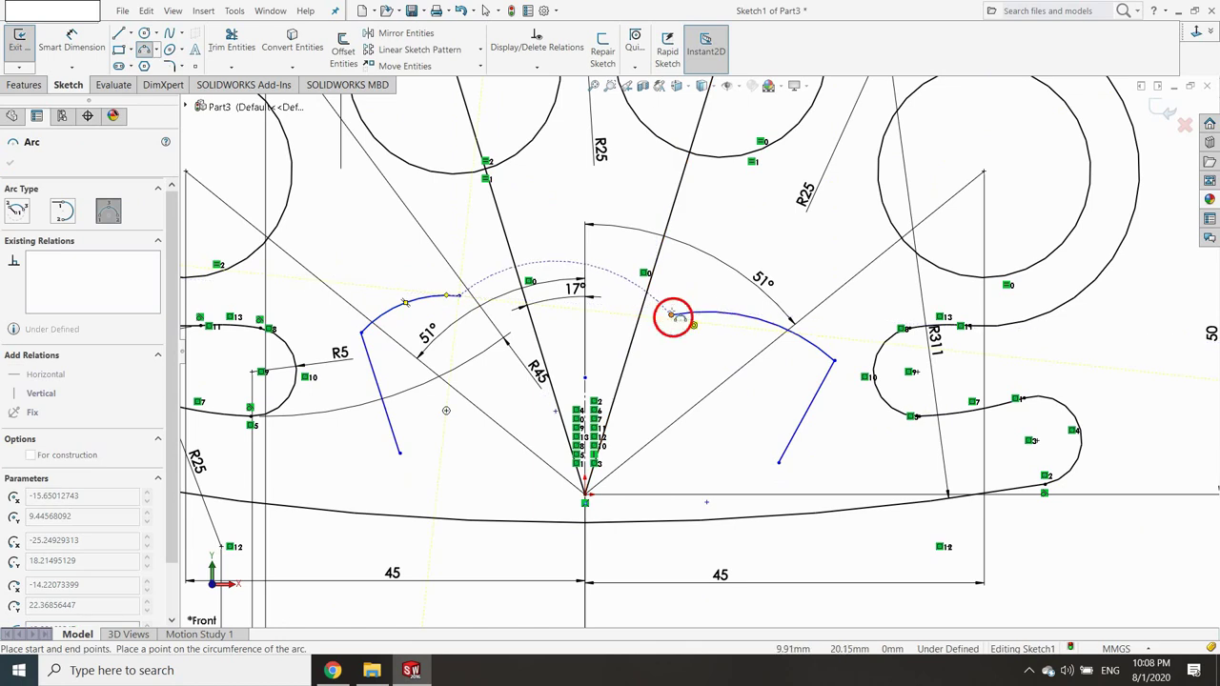
click(609, 275)
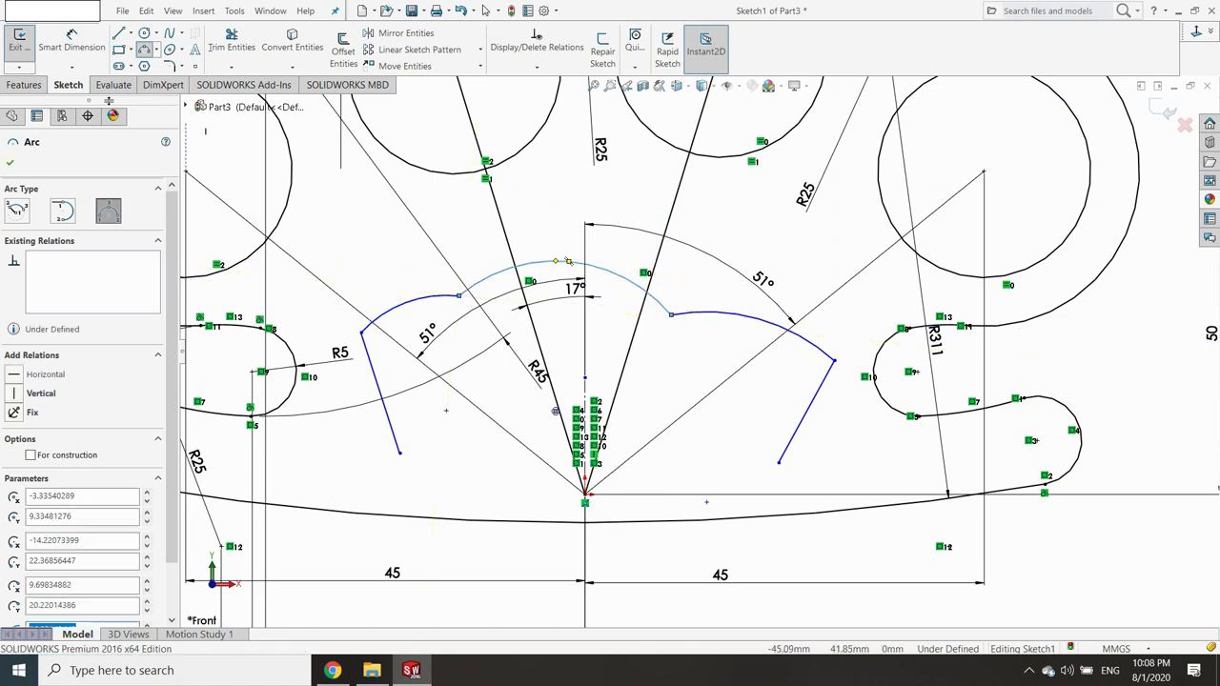
click(71, 38)
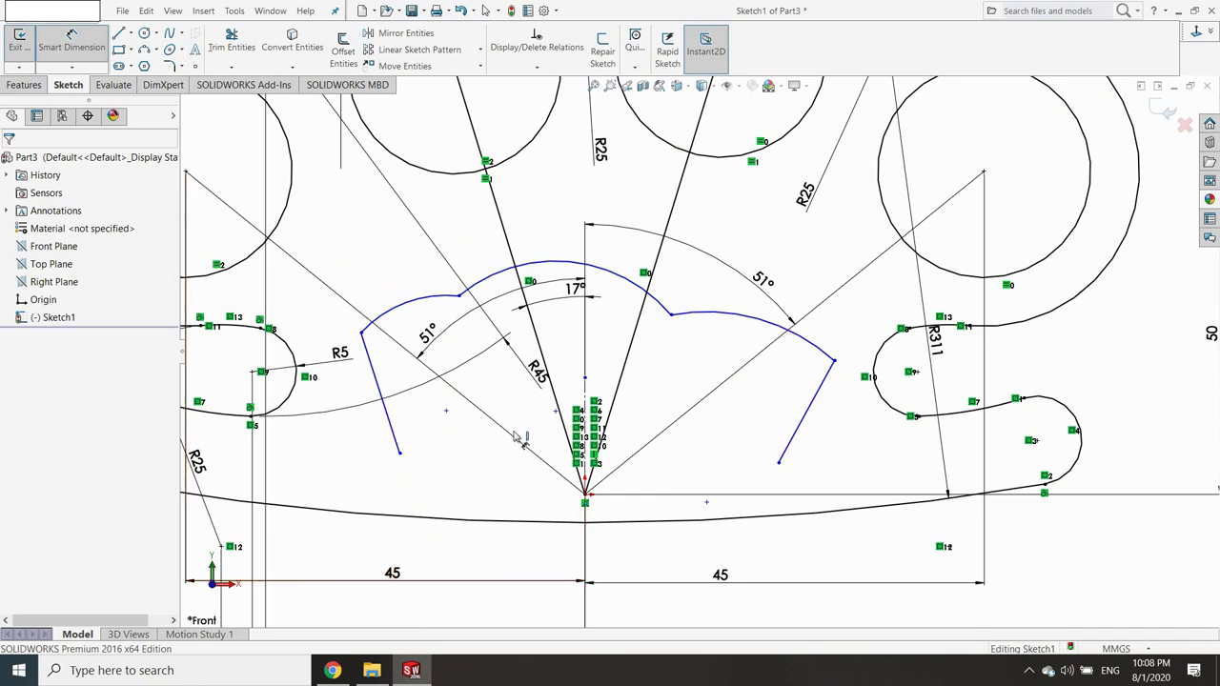
click(392, 429)
Set the left side line at 25° to the vertical centreline.
click(585, 424)
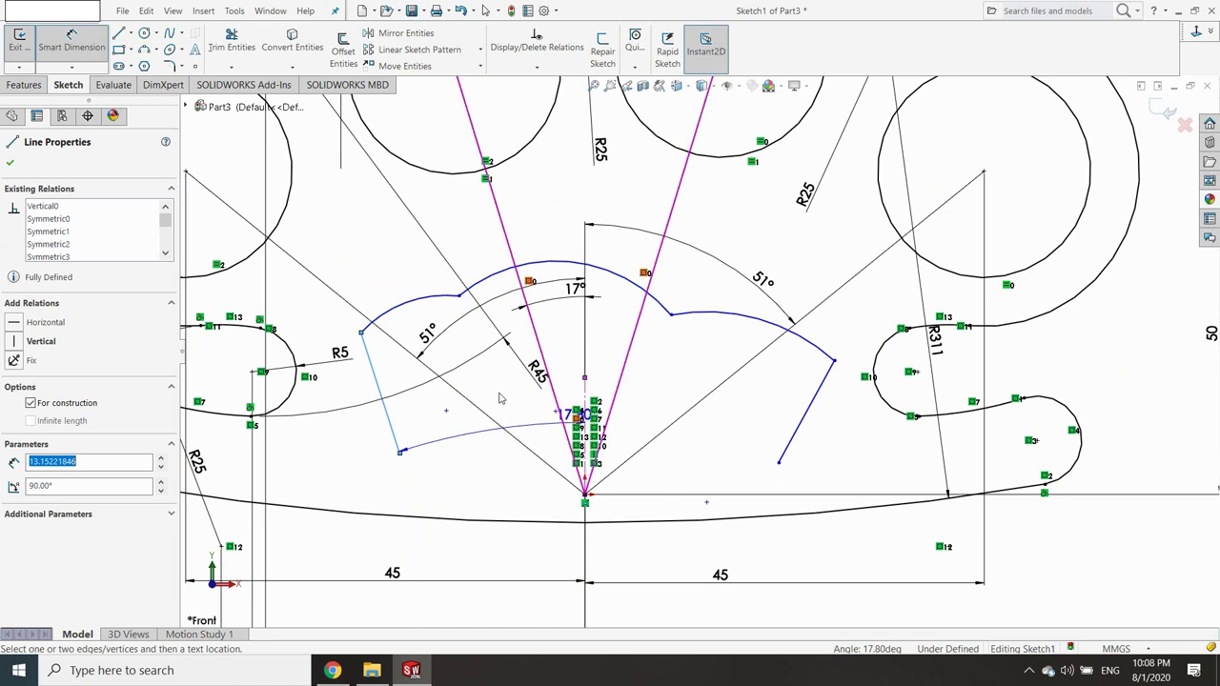
click(437, 440)
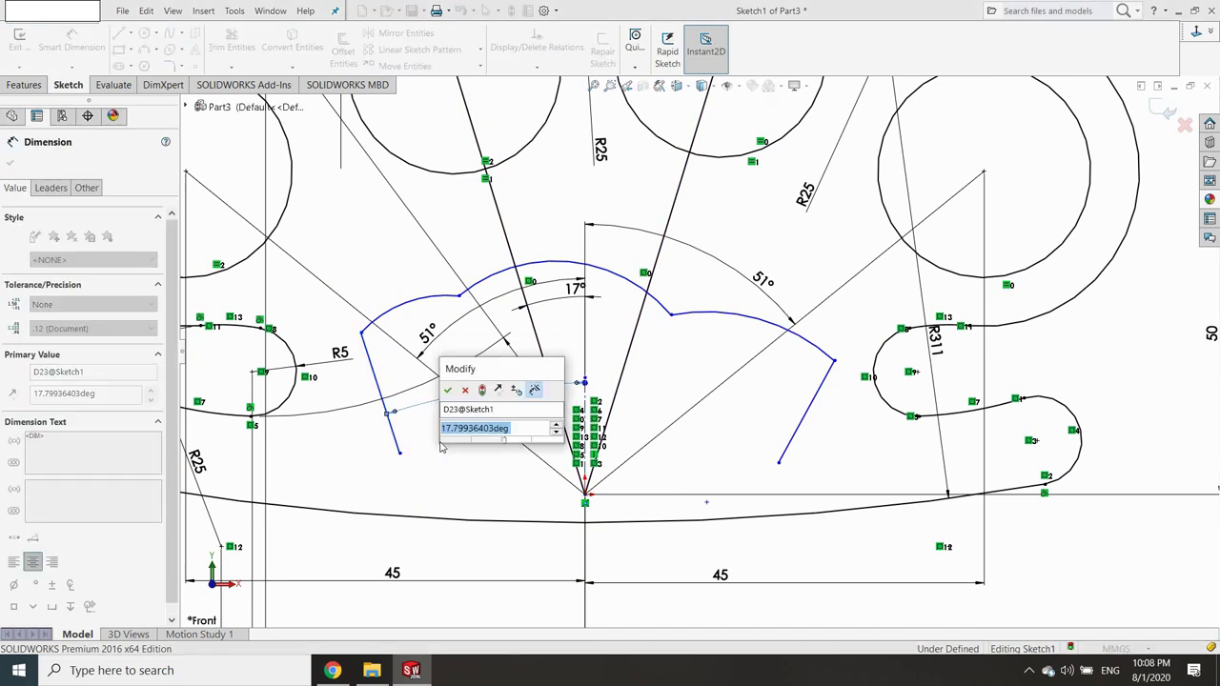
text(25)
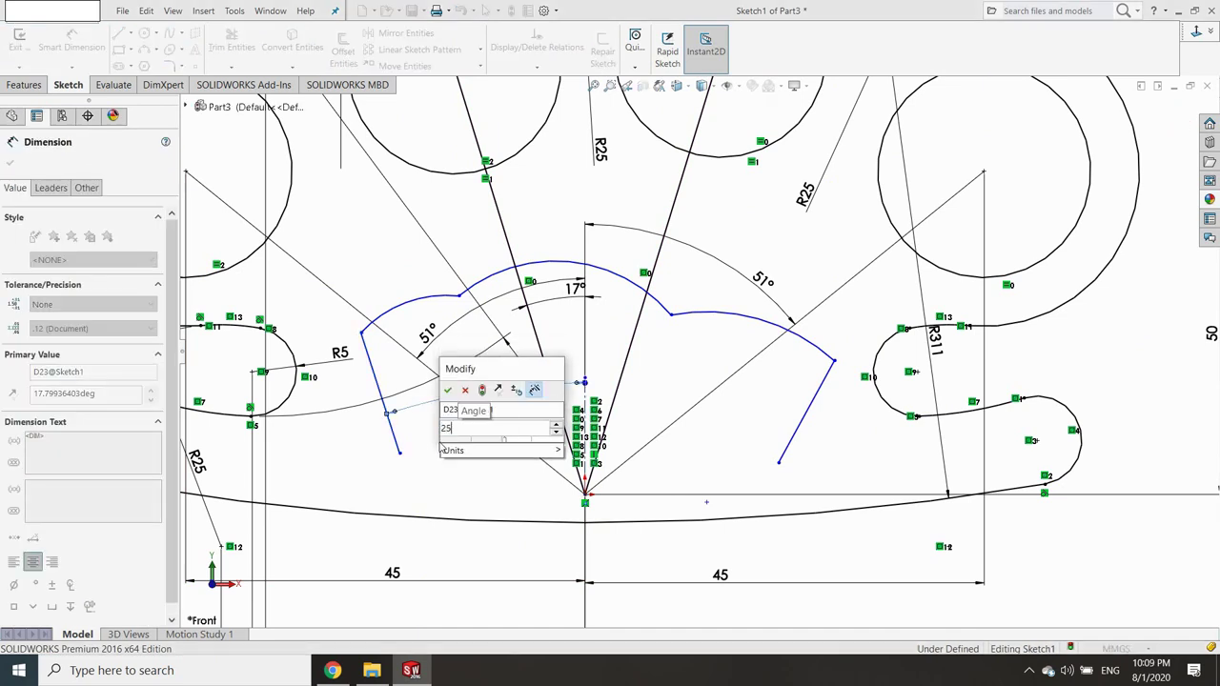
key(Return)
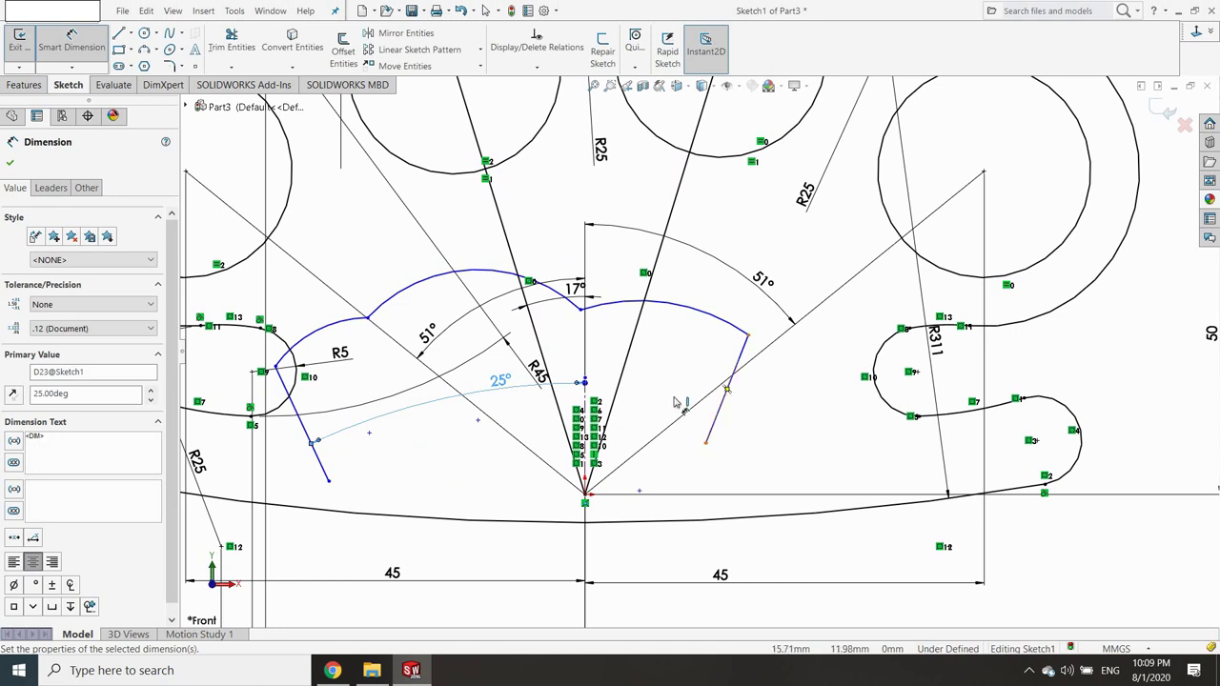
Make the left and right side lines symmetric about the vertical centreline.
click(535, 69)
click(532, 96)
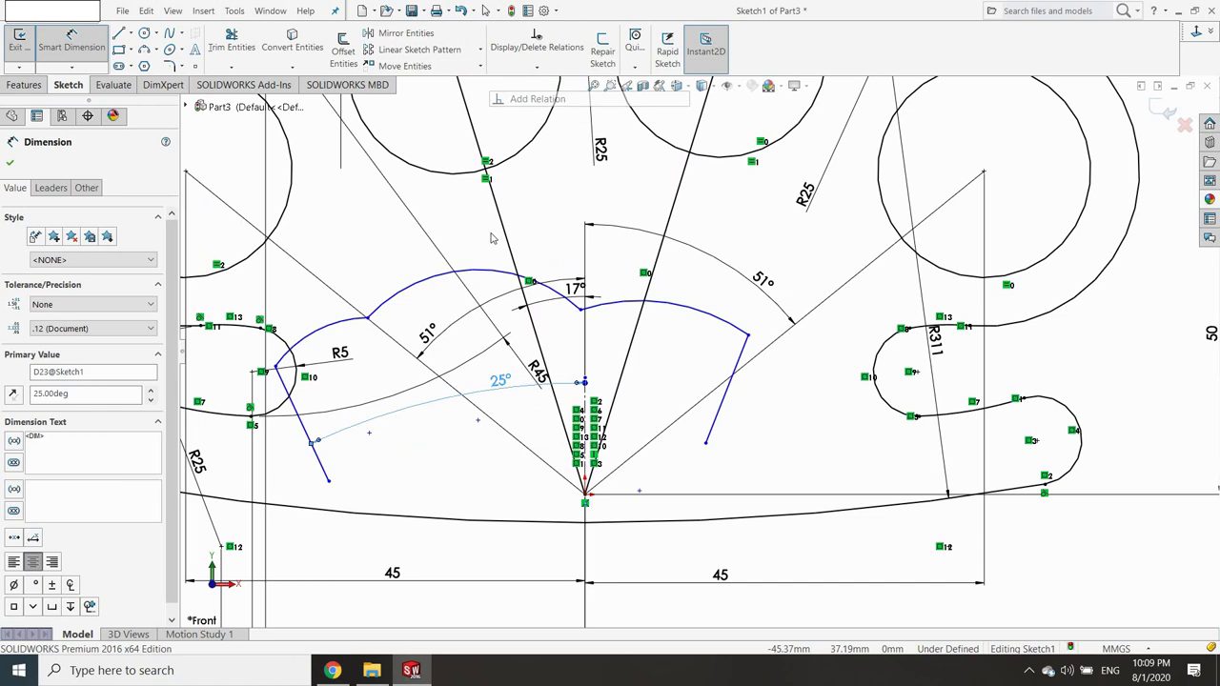
click(314, 441)
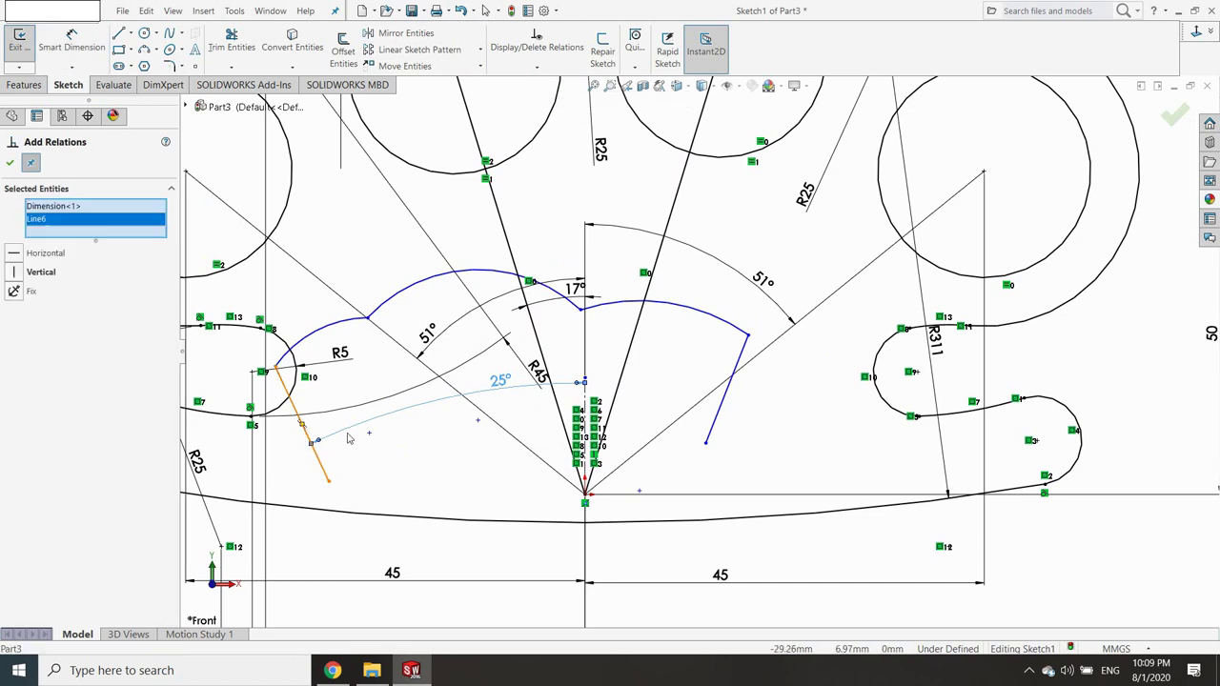
click(726, 389)
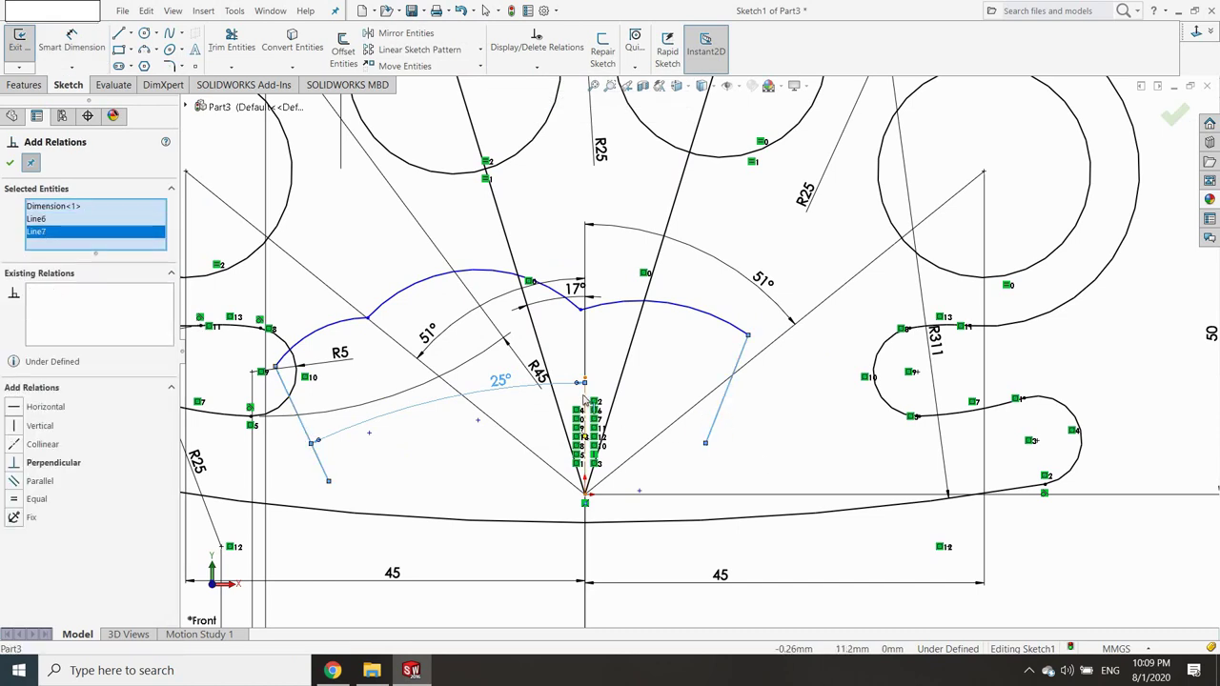
click(584, 394)
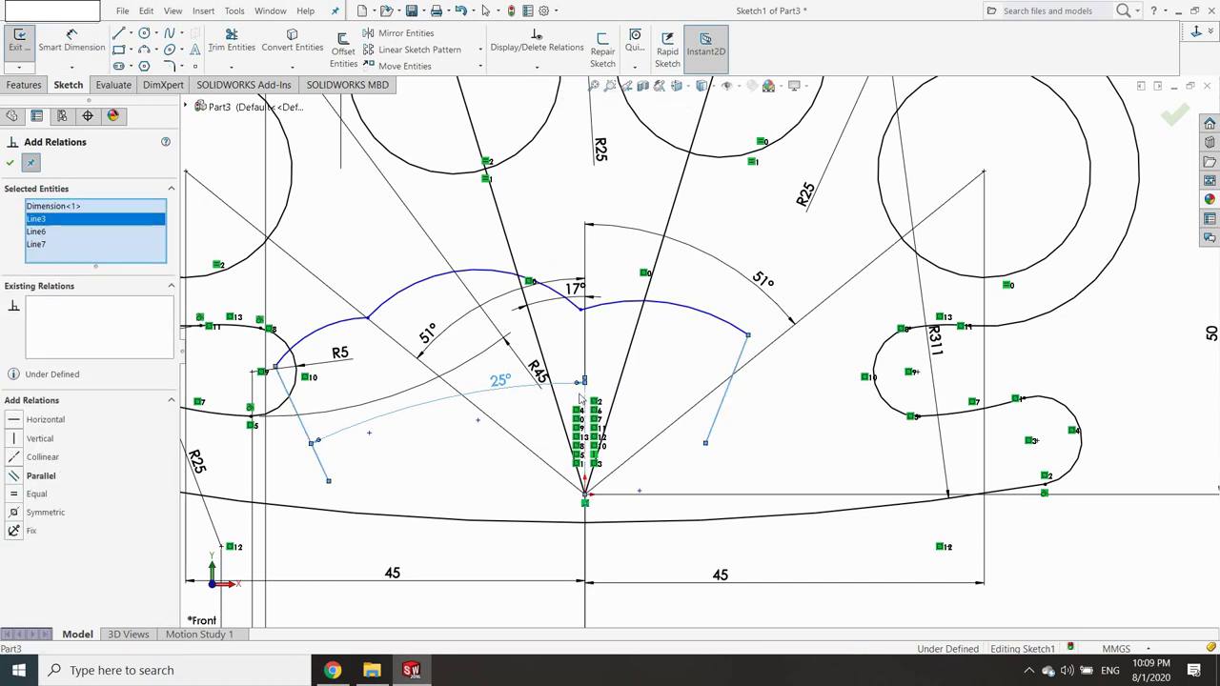
click(14, 514)
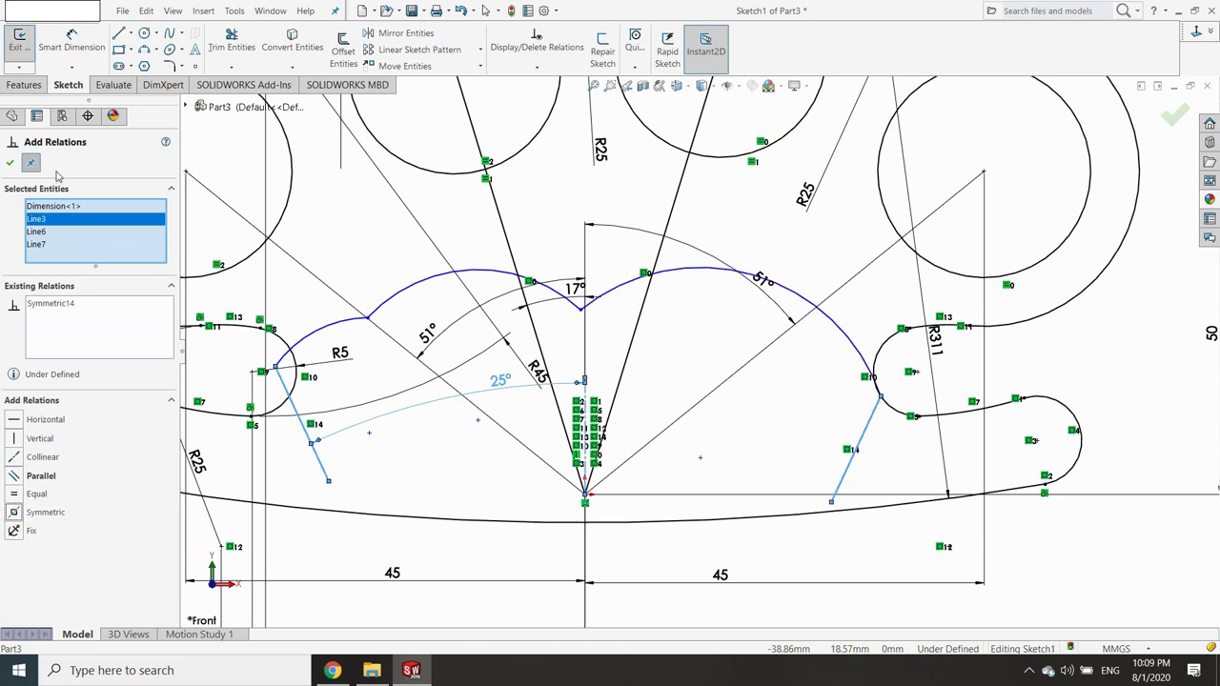
Draw a three-point arc between the lower ends of the two side lines.
click(143, 51)
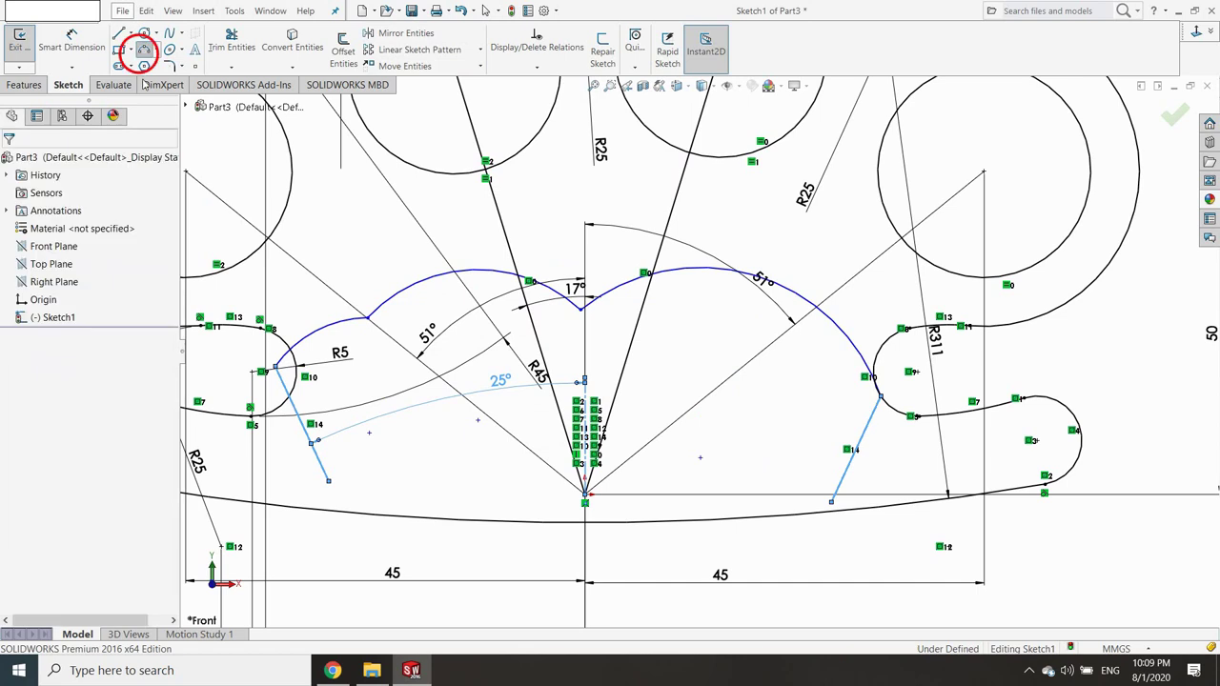
click(329, 483)
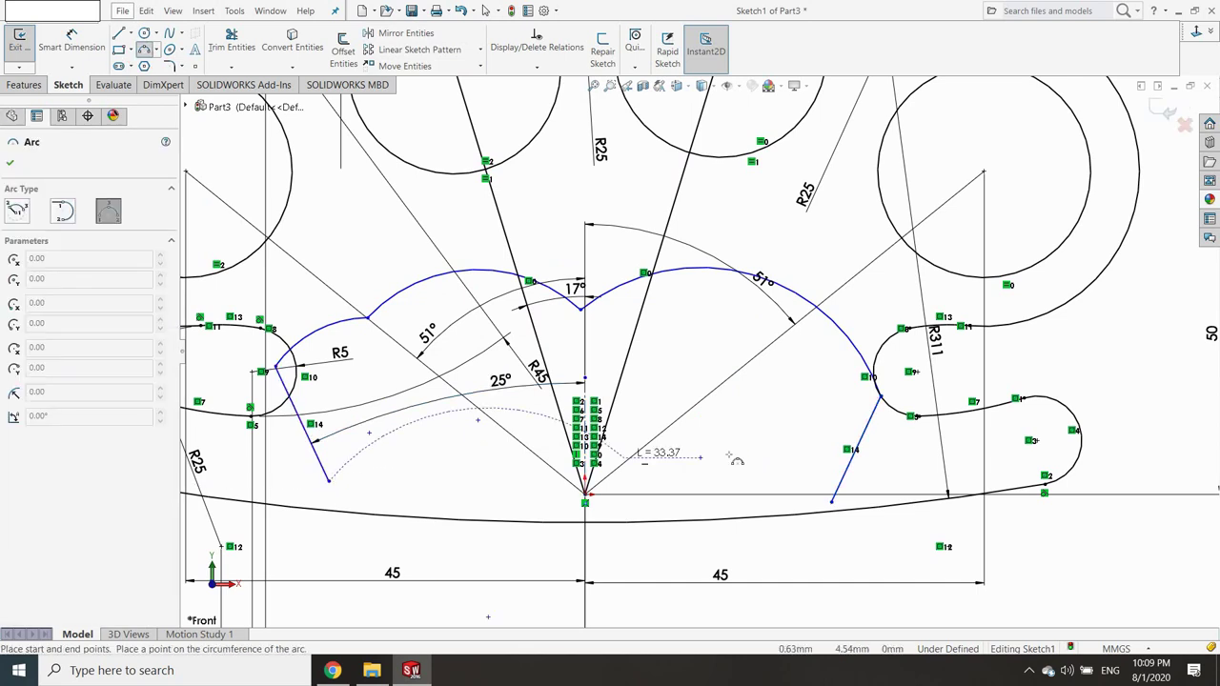
click(832, 500)
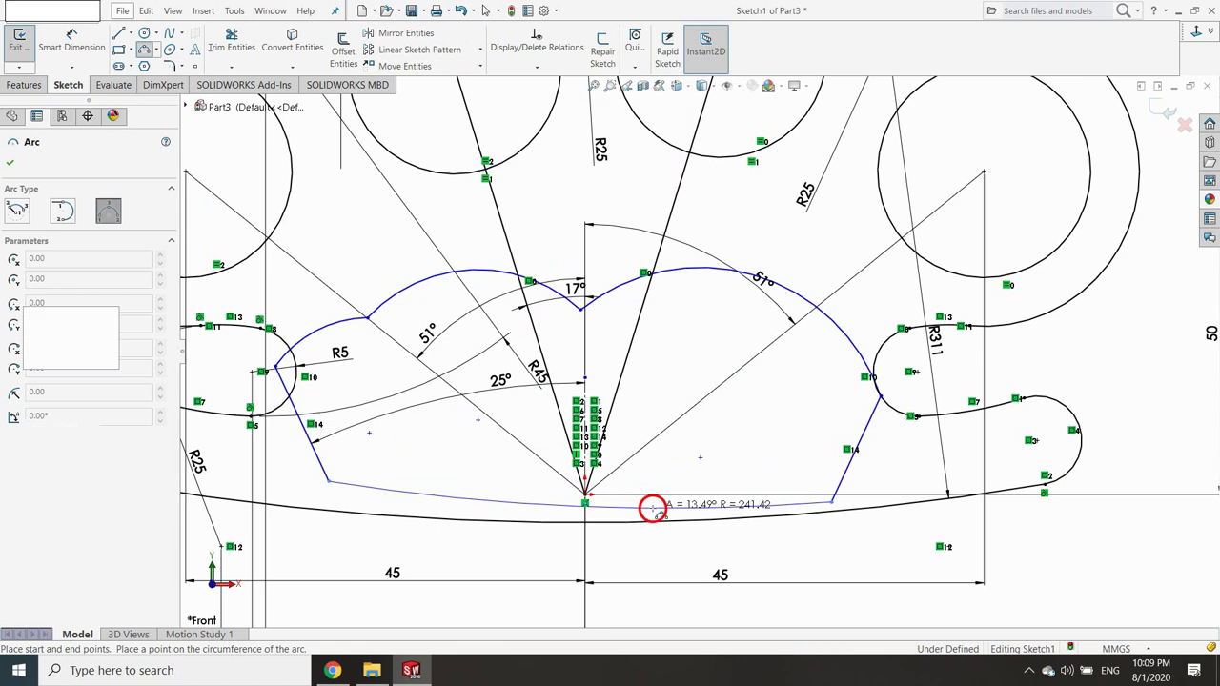
click(656, 507)
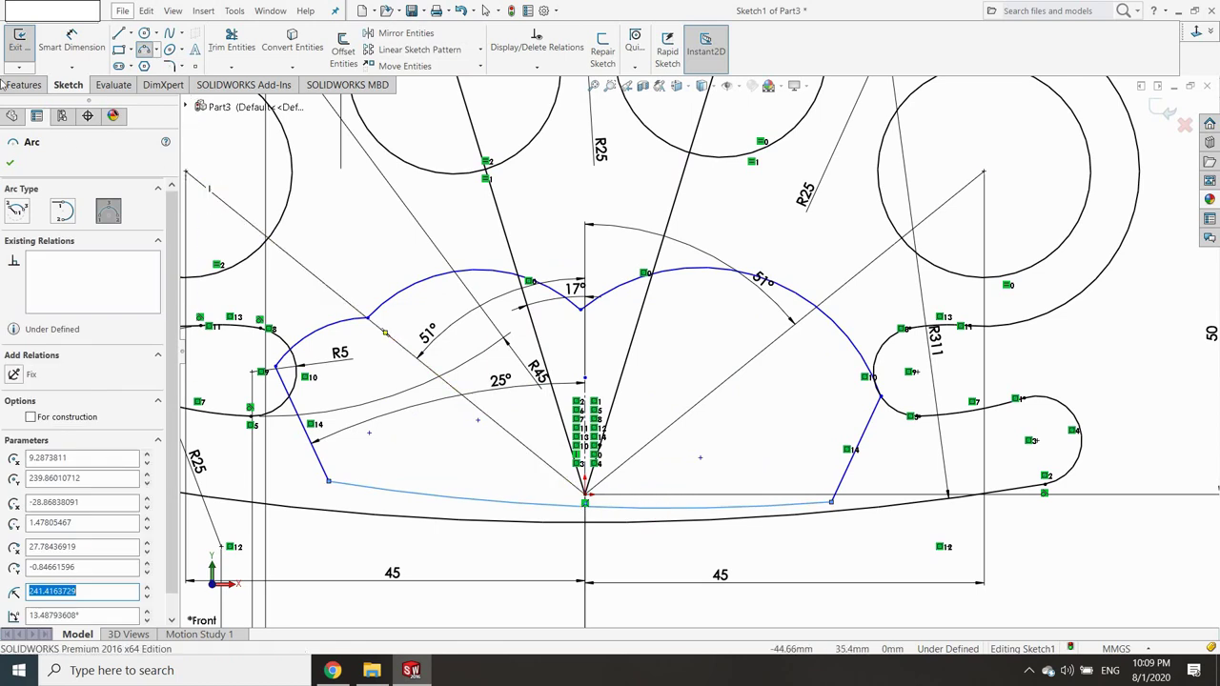
Dimension the inner bottom arc's radius to 100 mm.
click(72, 40)
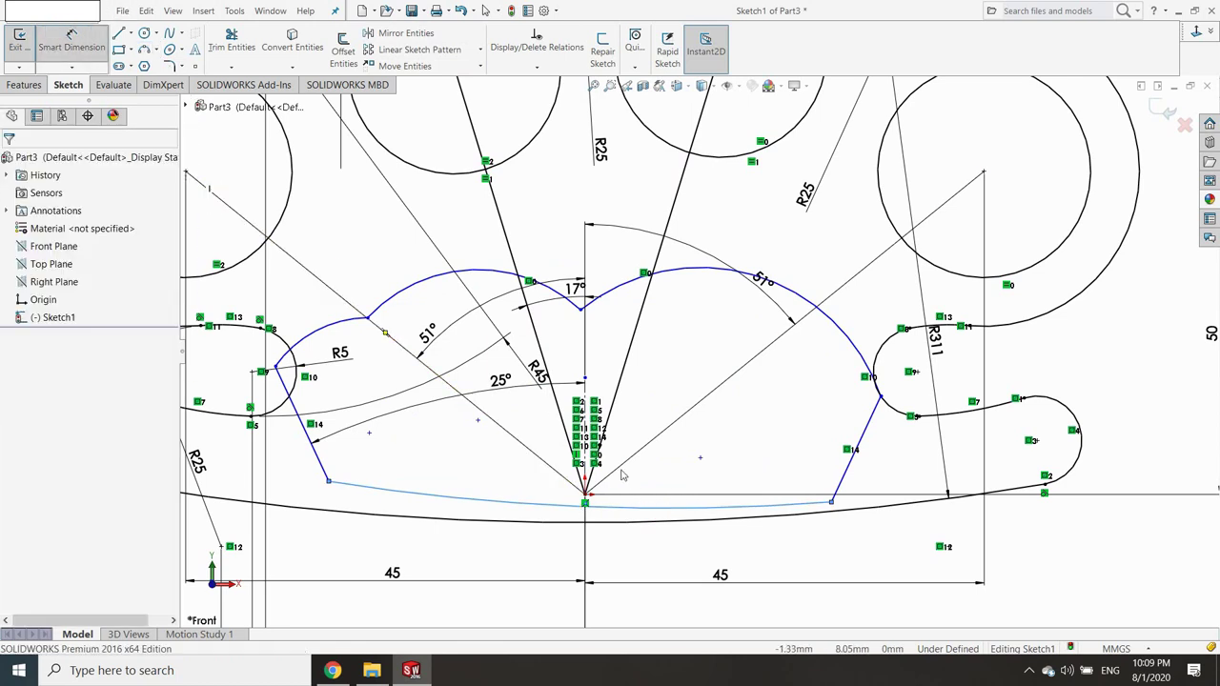
click(717, 452)
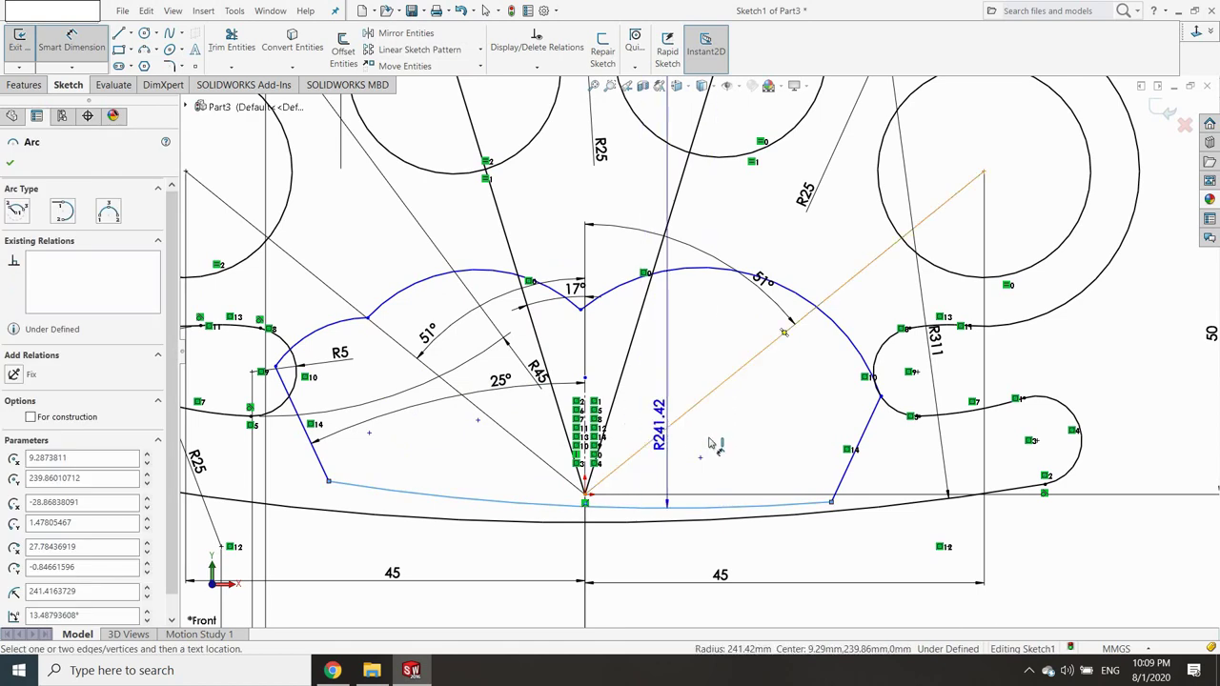
click(763, 427)
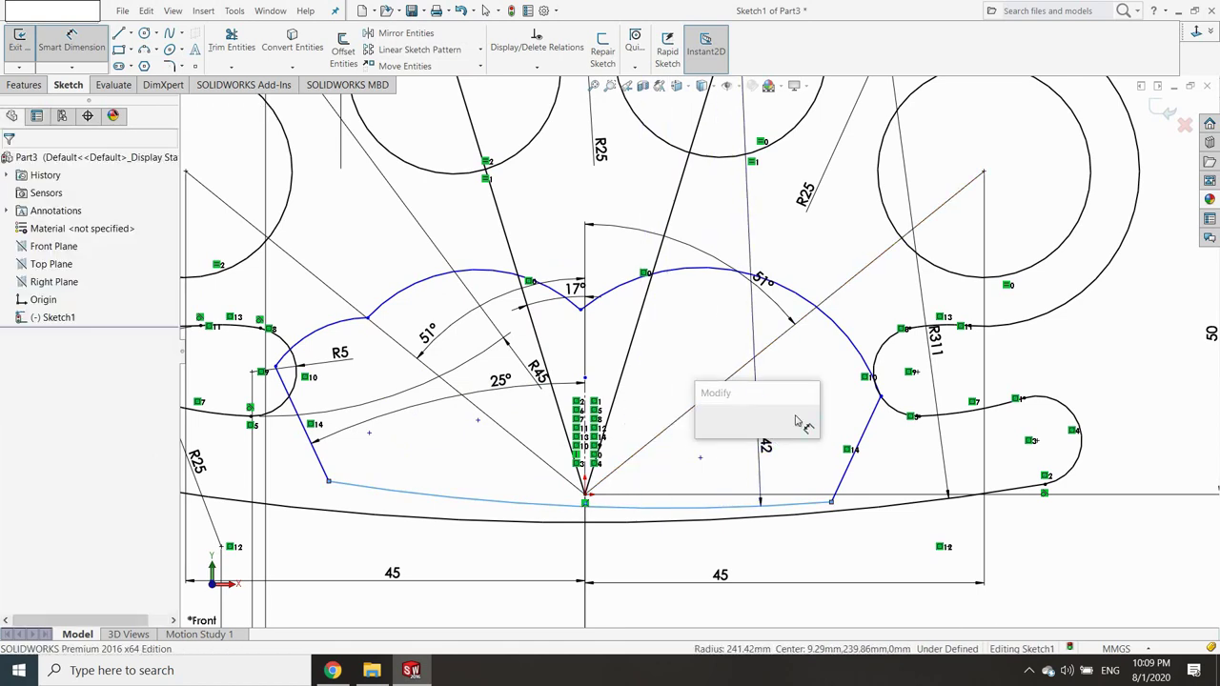
text(100)
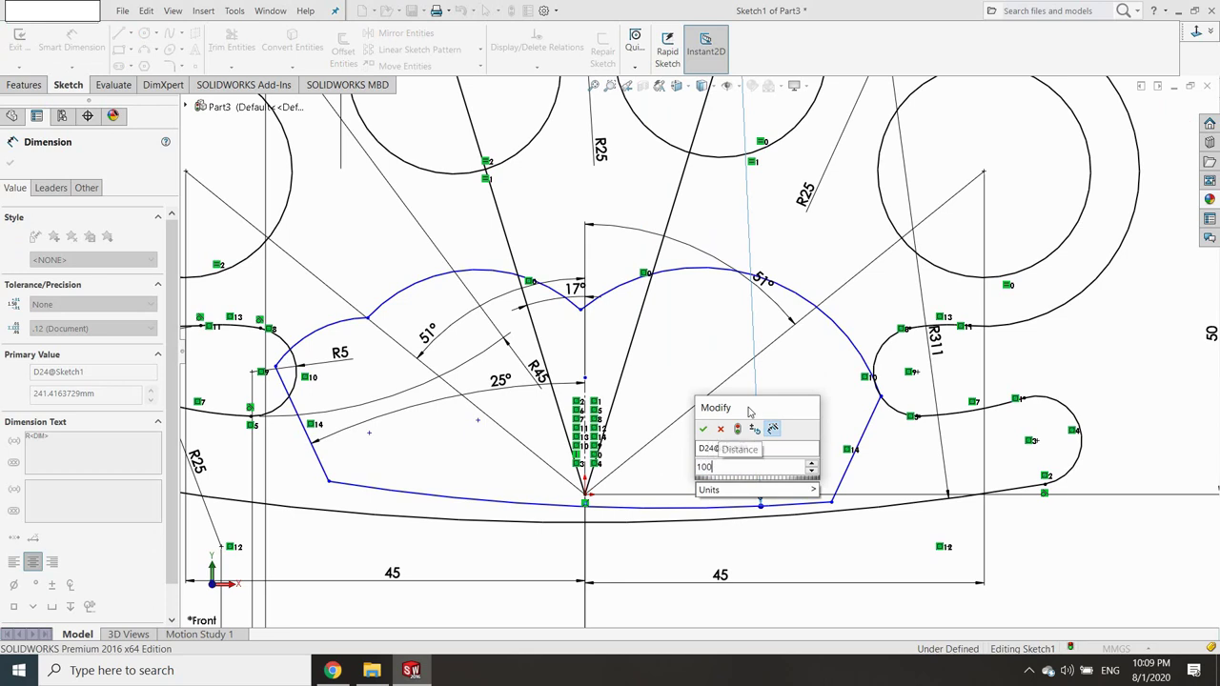
key(Return)
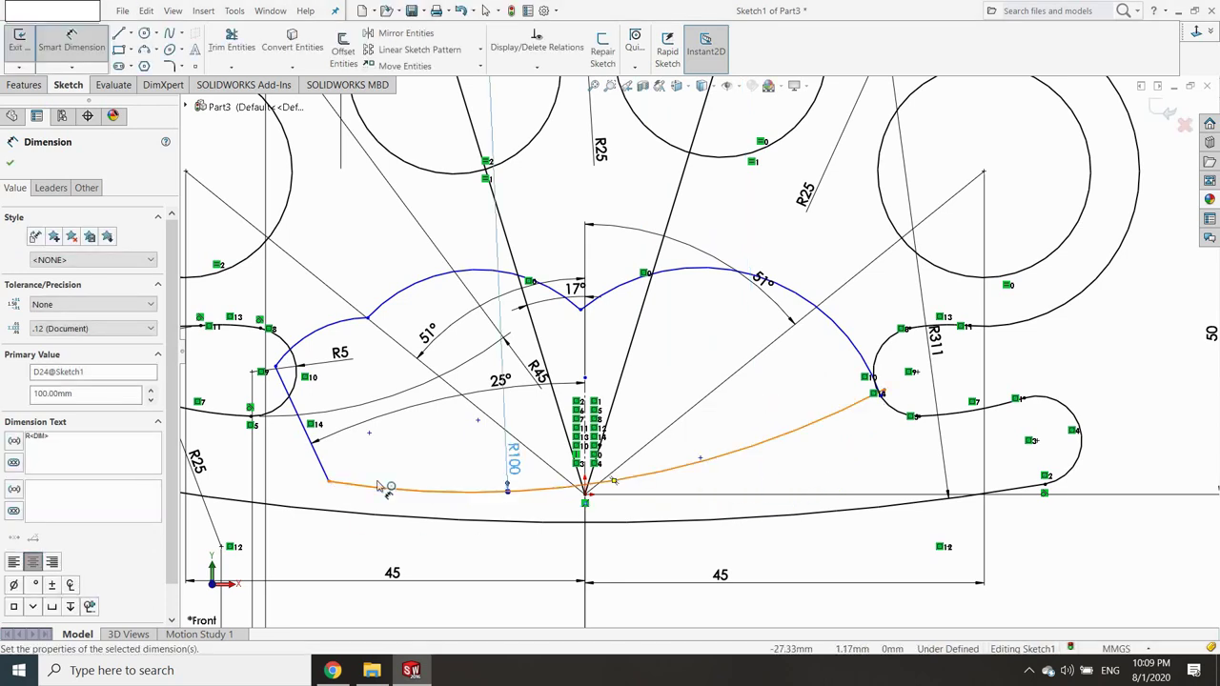
click(576, 495)
Dimension the left and right lower corners each 15 mm horizontally from the origin.
click(585, 494)
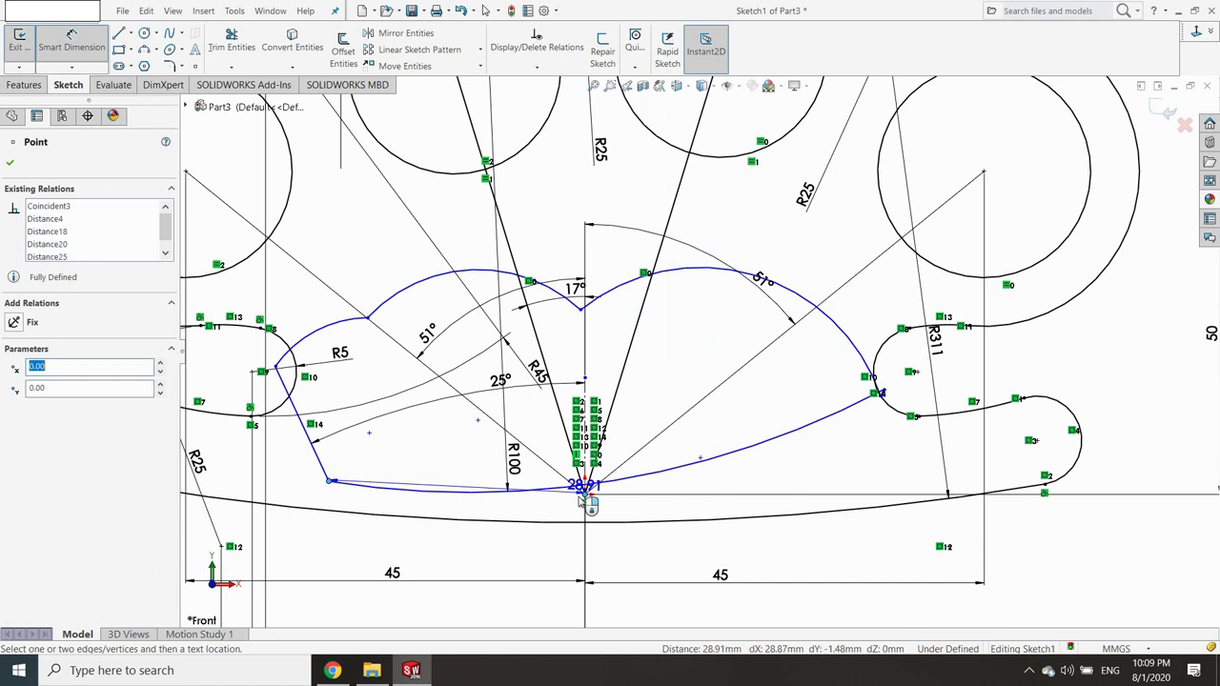
click(477, 600)
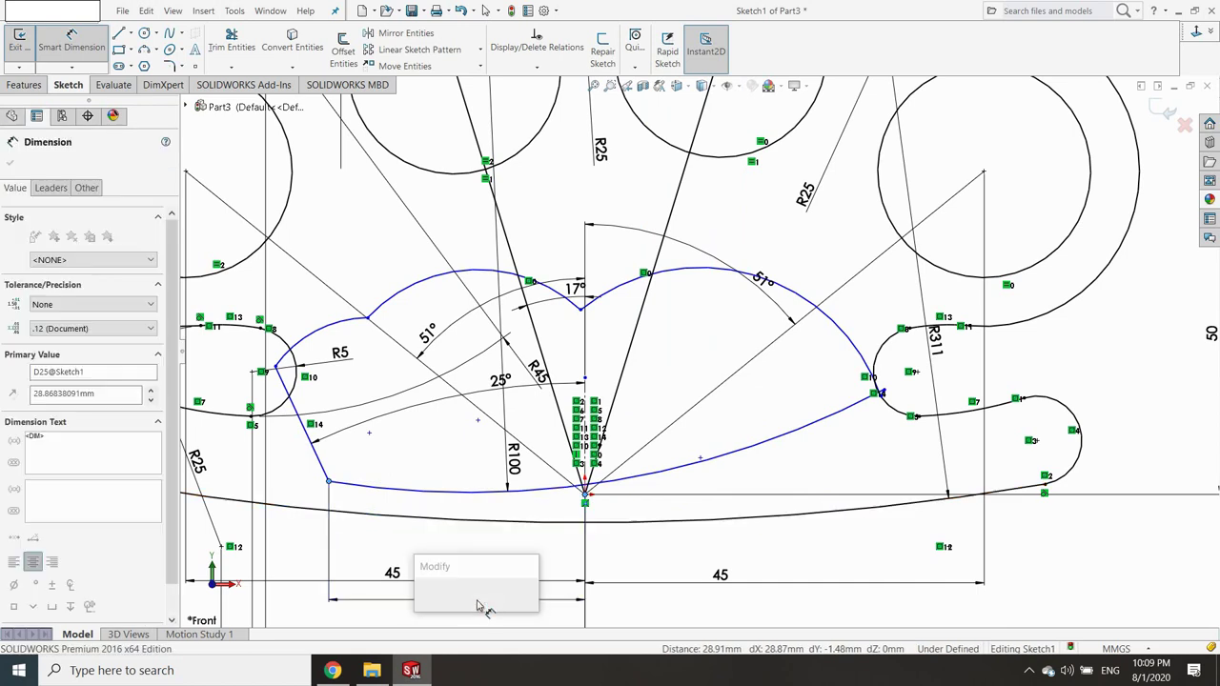
text(15)
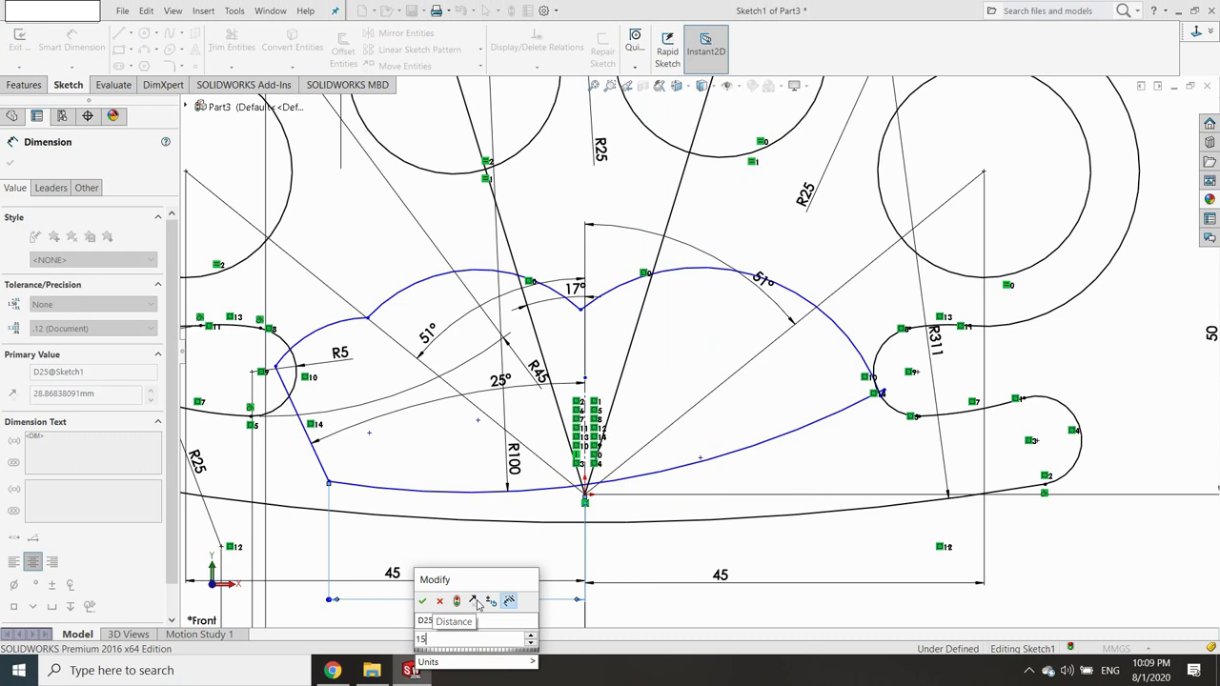
key(Return)
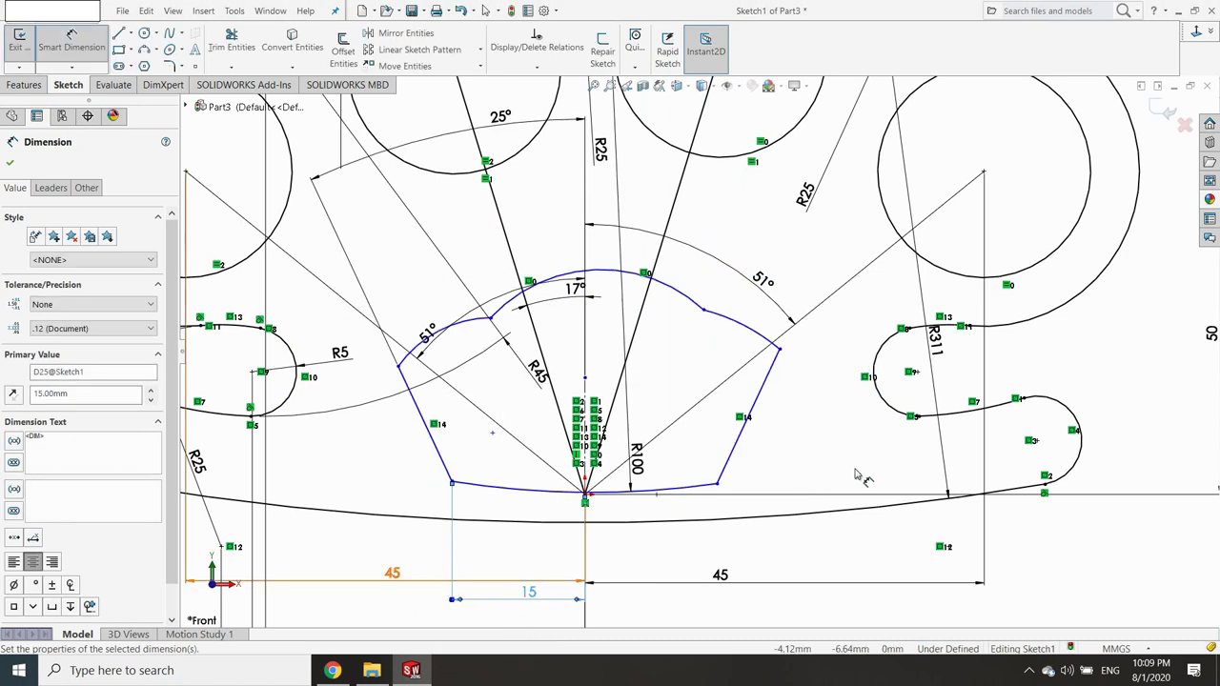
click(717, 485)
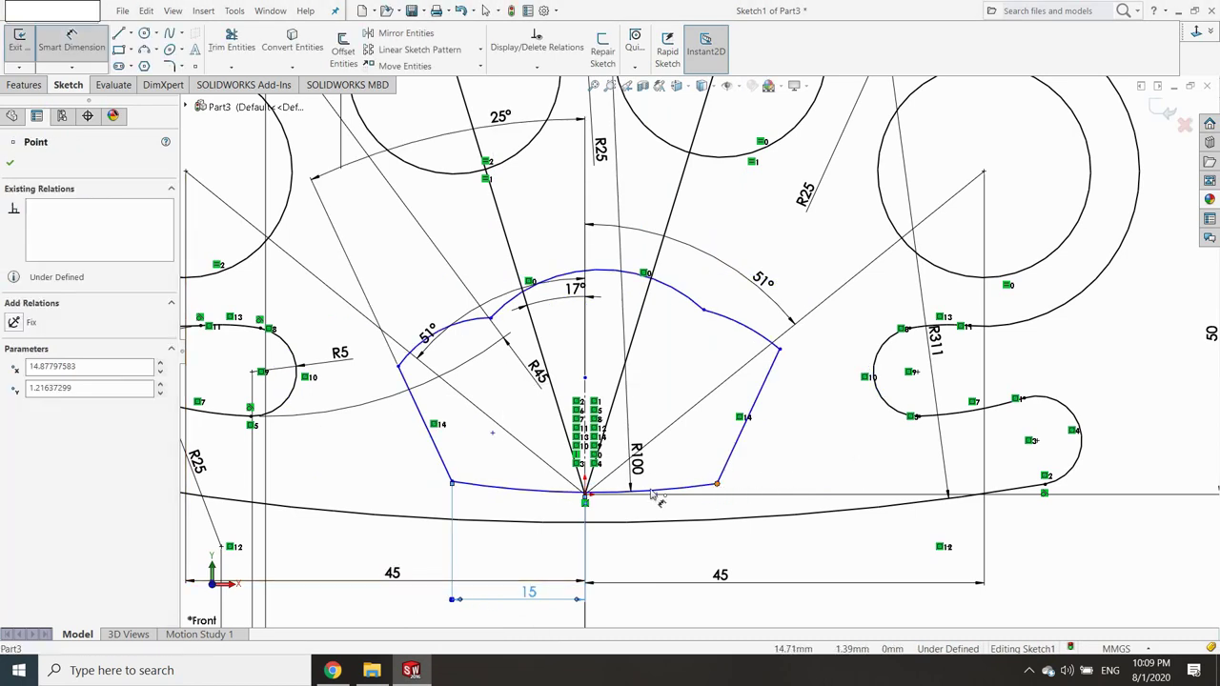
click(589, 499)
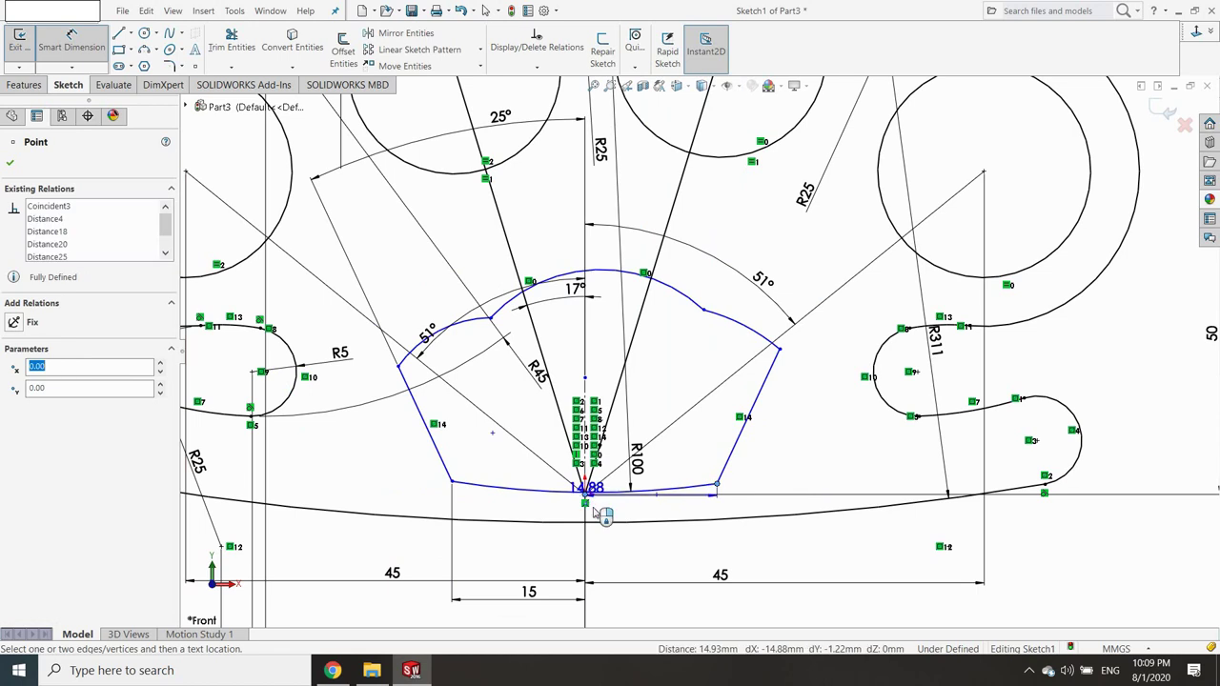
click(625, 595)
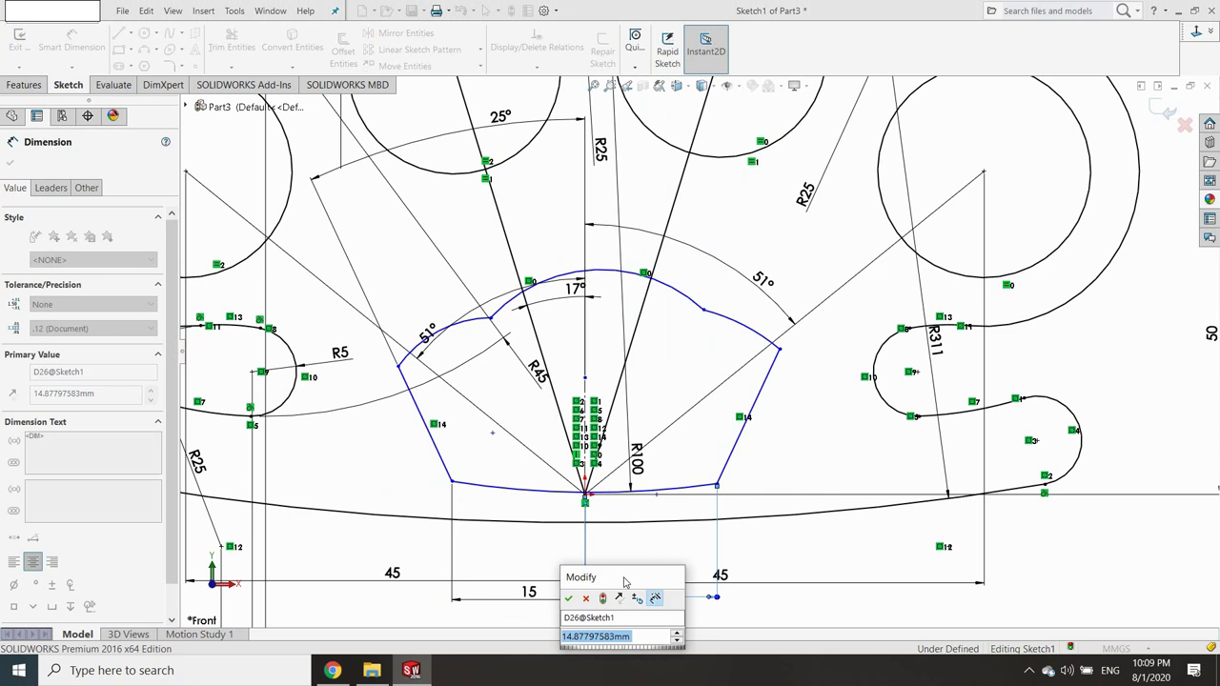
text(15)
key(Return)
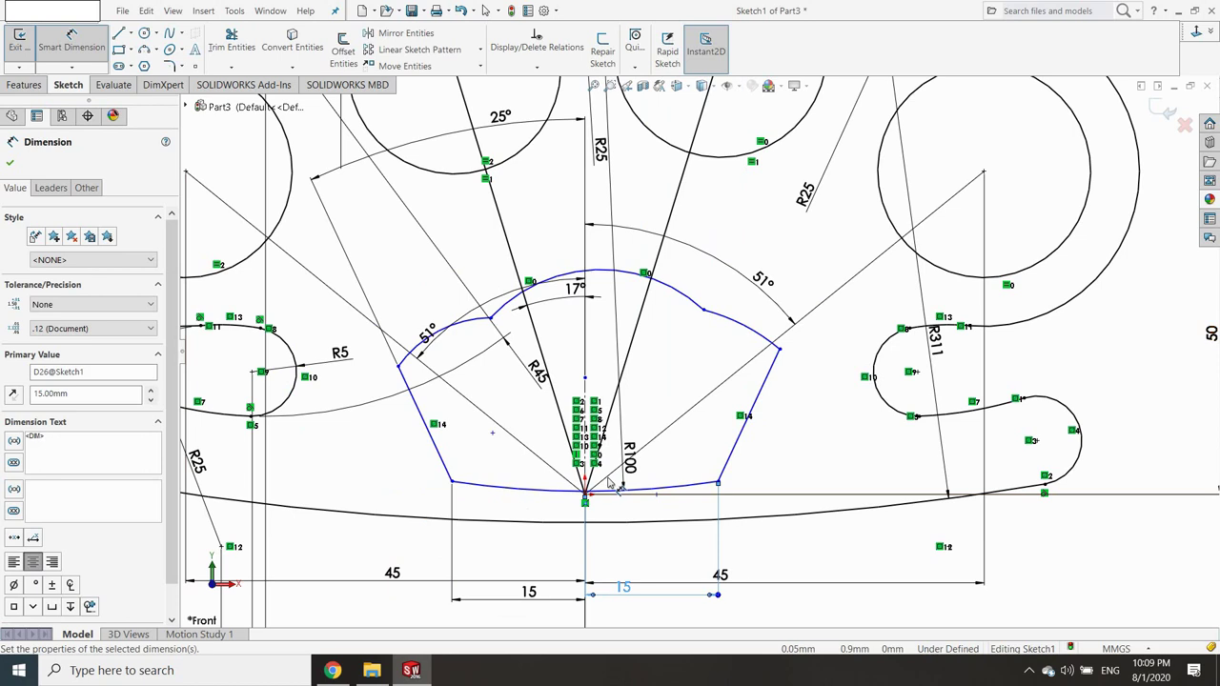
scroll(583, 496, down, 5)
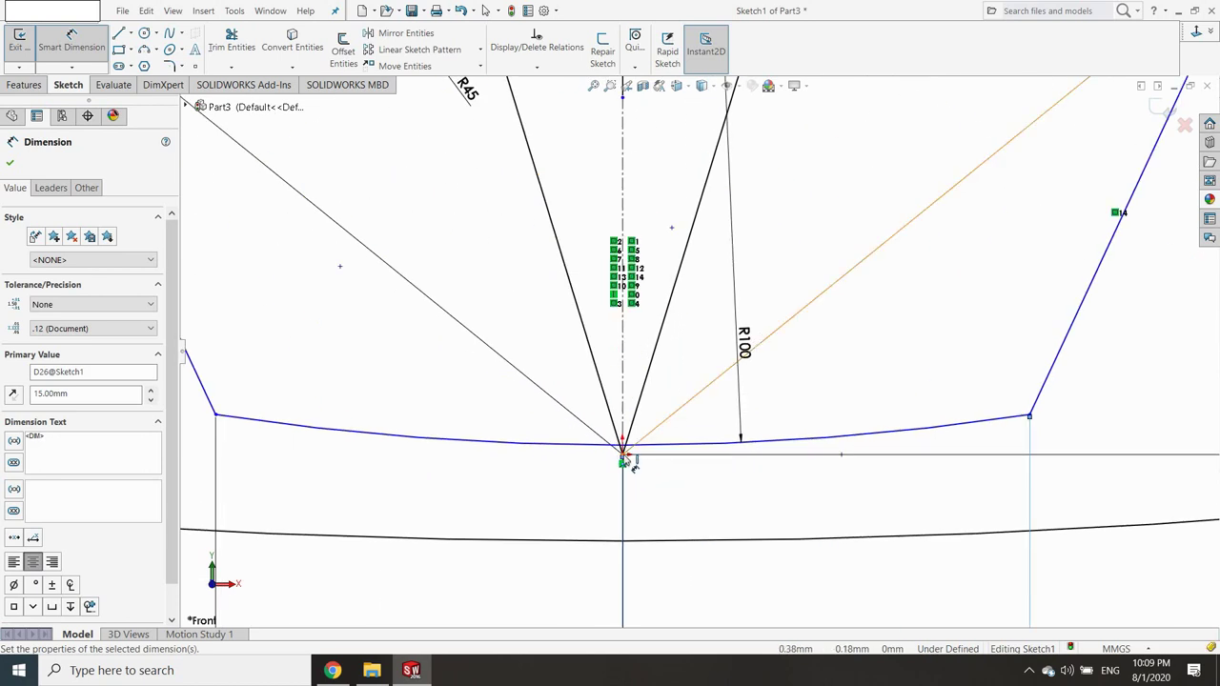
Dimension the R100 arc's centre 106 mm vertically above the origin.
click(624, 454)
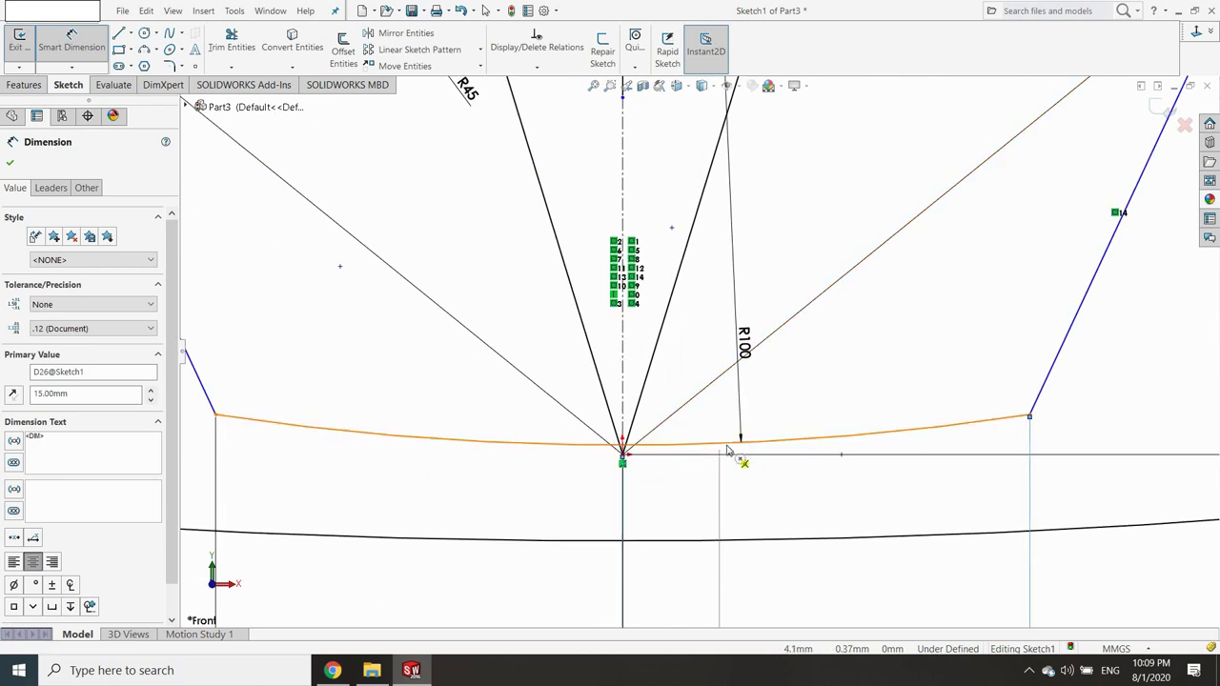
key(Escape)
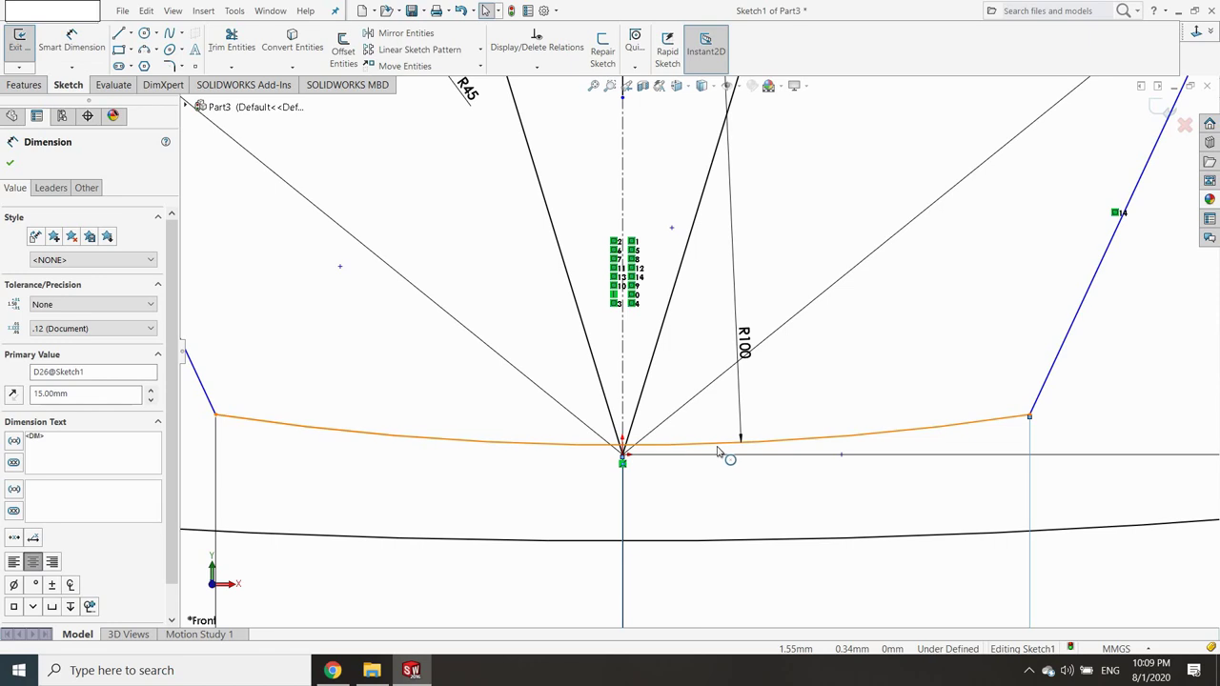
click(69, 38)
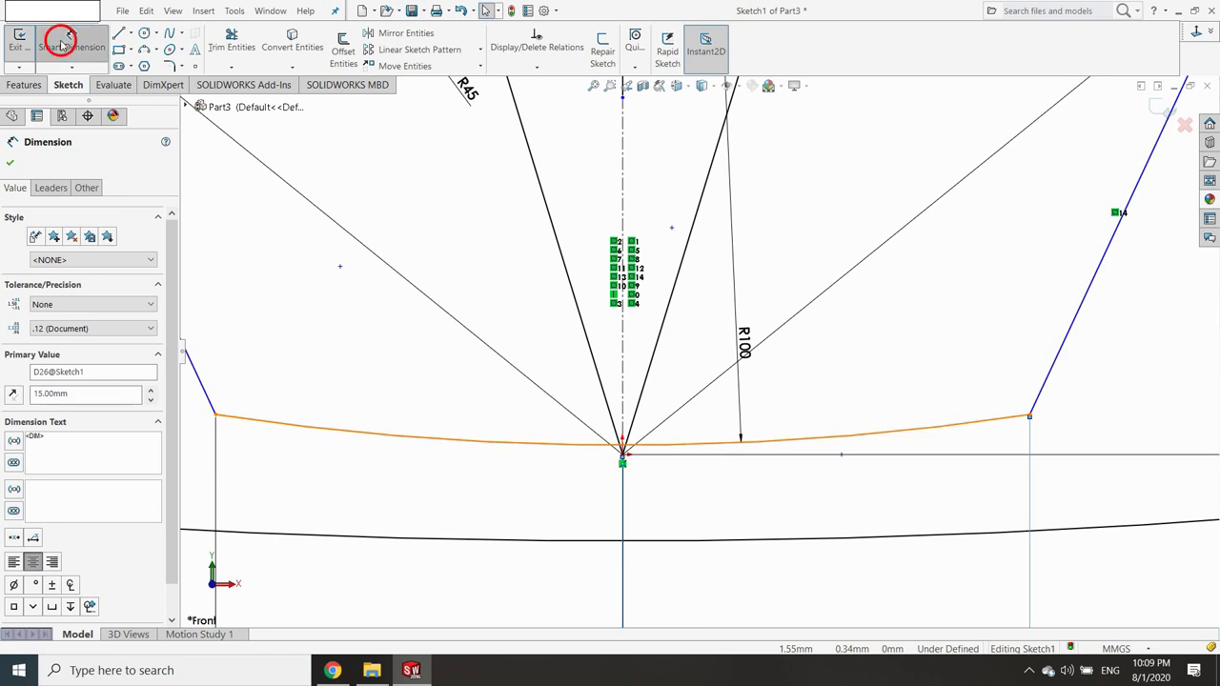
click(696, 443)
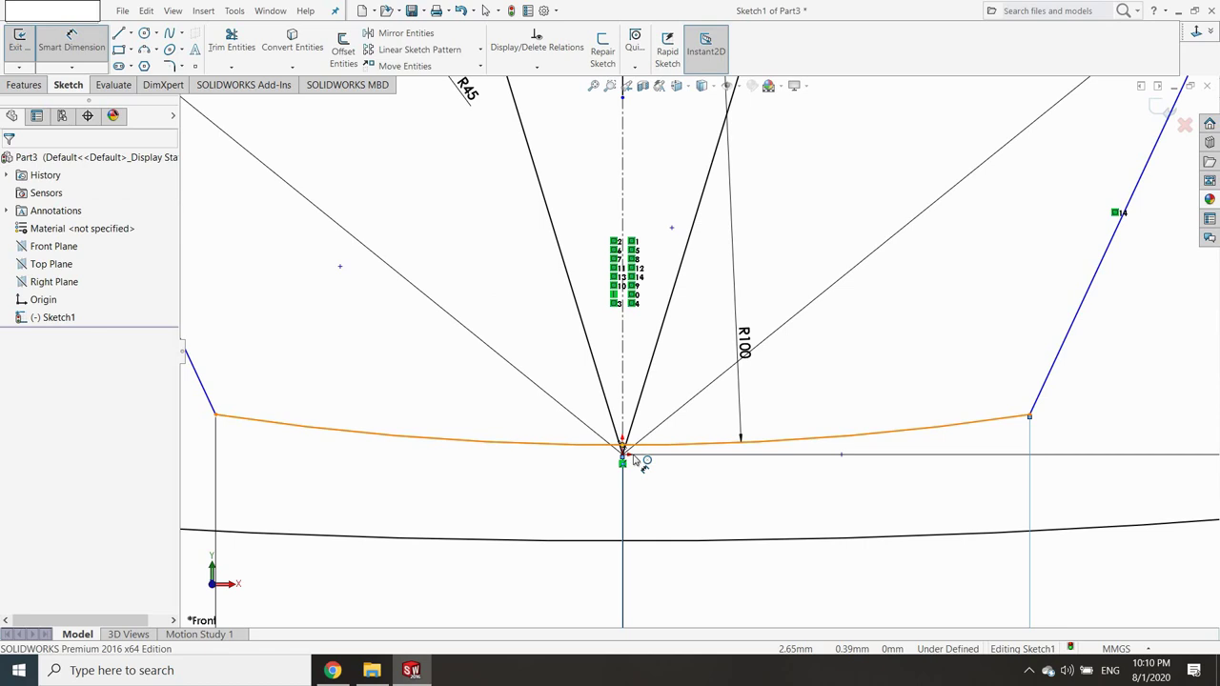
scroll(634, 460, down, 1)
scroll(638, 448, down, 1)
scroll(648, 429, down, 1)
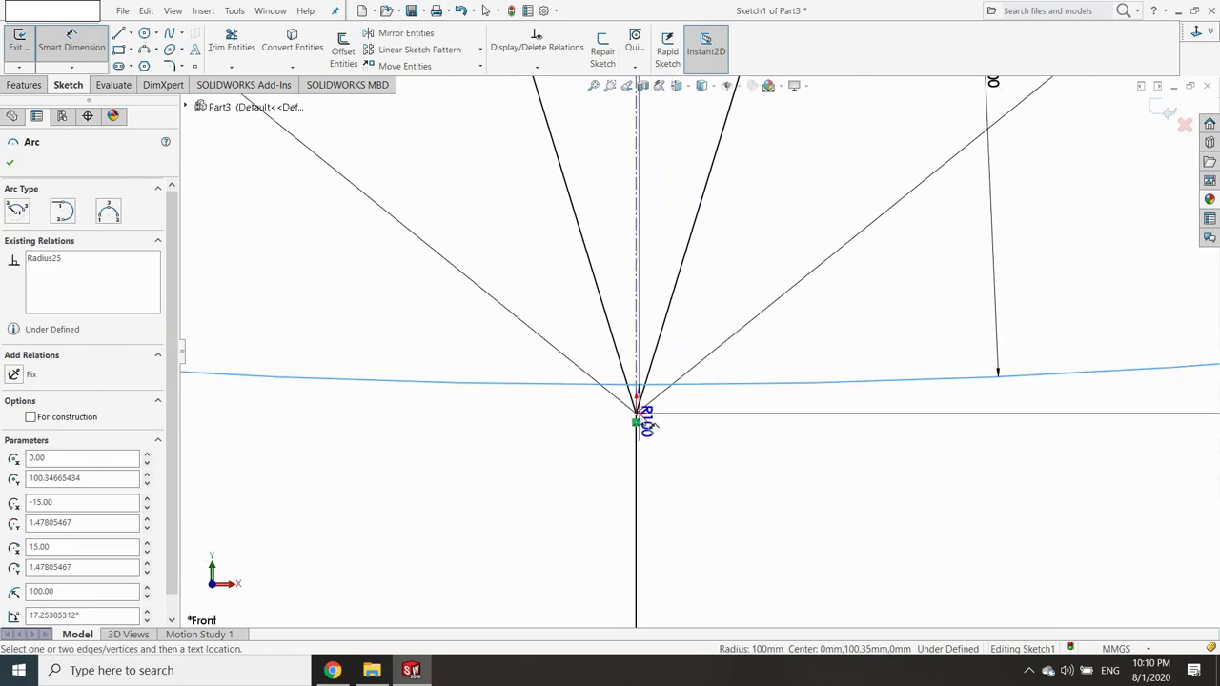
click(636, 414)
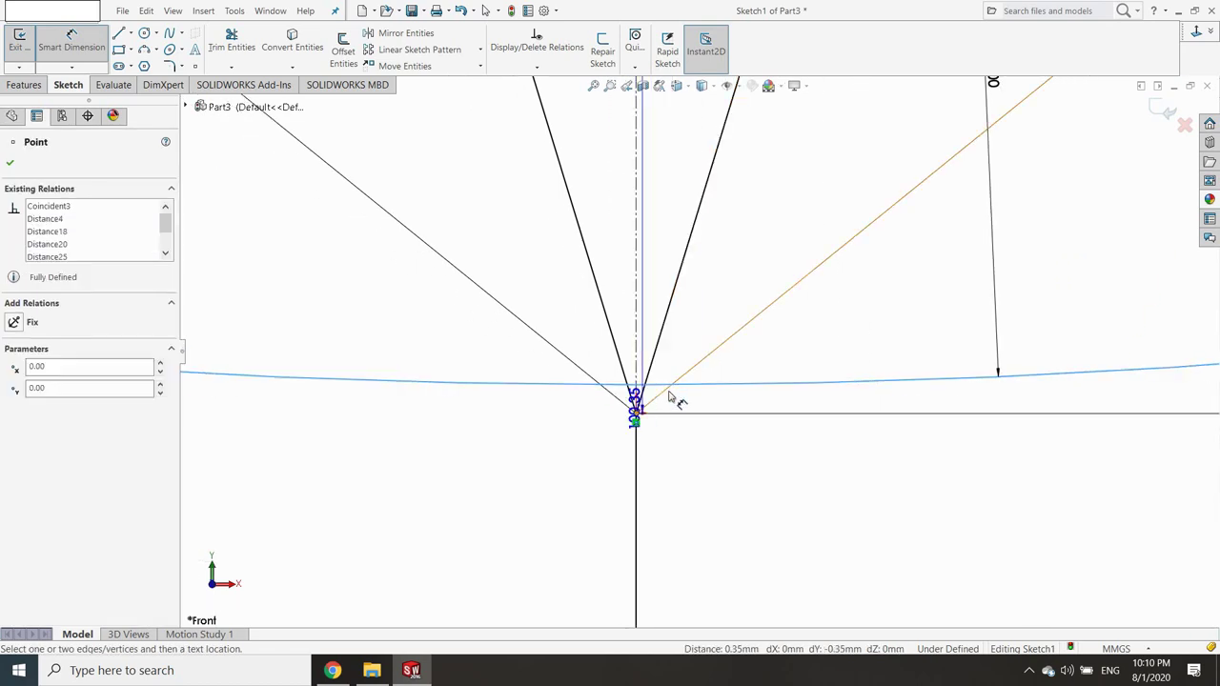
scroll(670, 399, up, 1)
scroll(670, 398, up, 1)
scroll(670, 398, up, 2)
scroll(670, 399, up, 2)
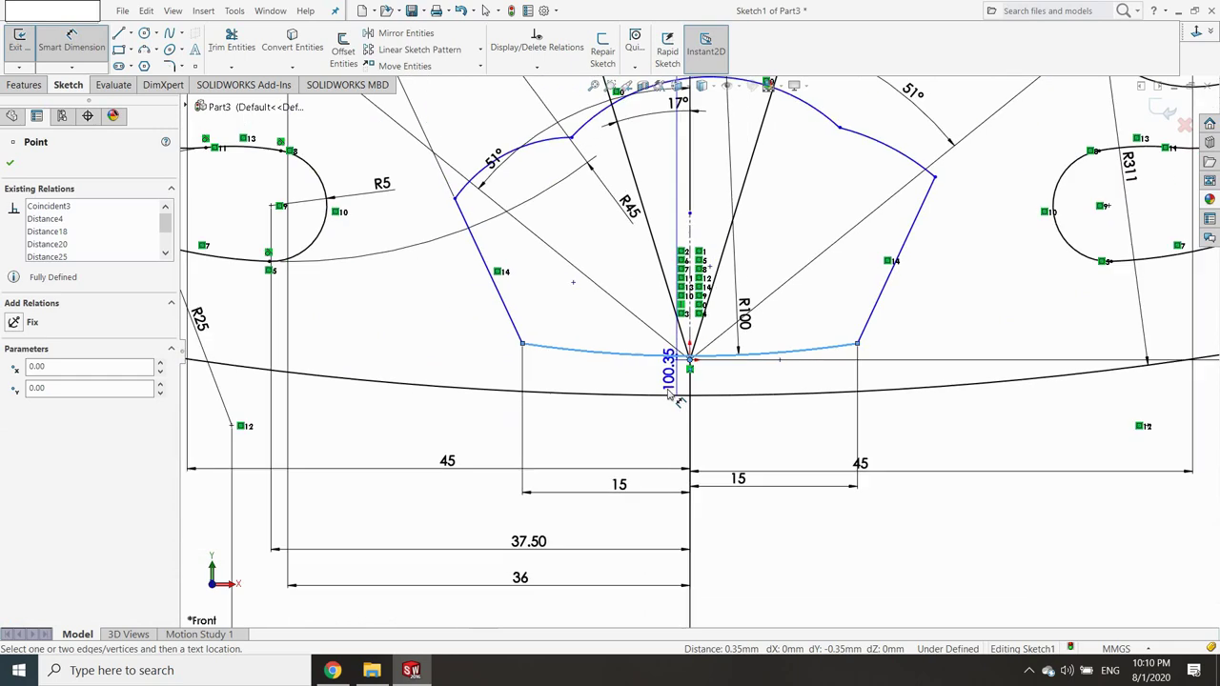
scroll(670, 399, up, 2)
scroll(671, 398, up, 2)
scroll(670, 398, up, 1)
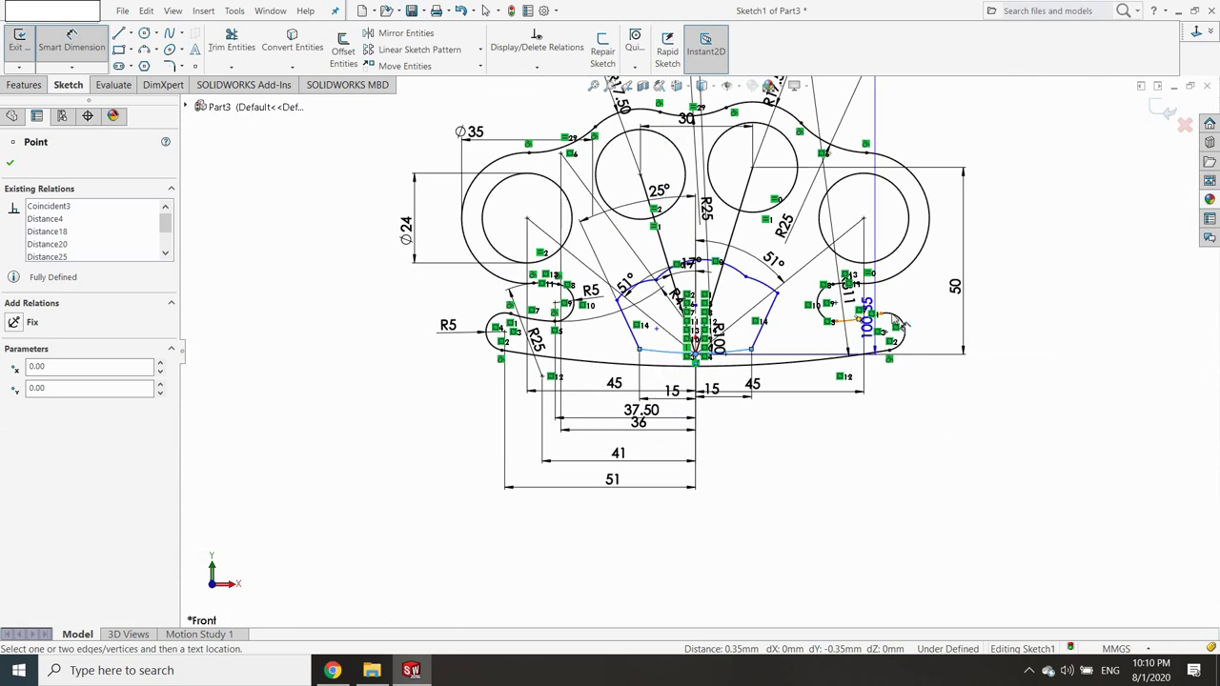
click(1015, 300)
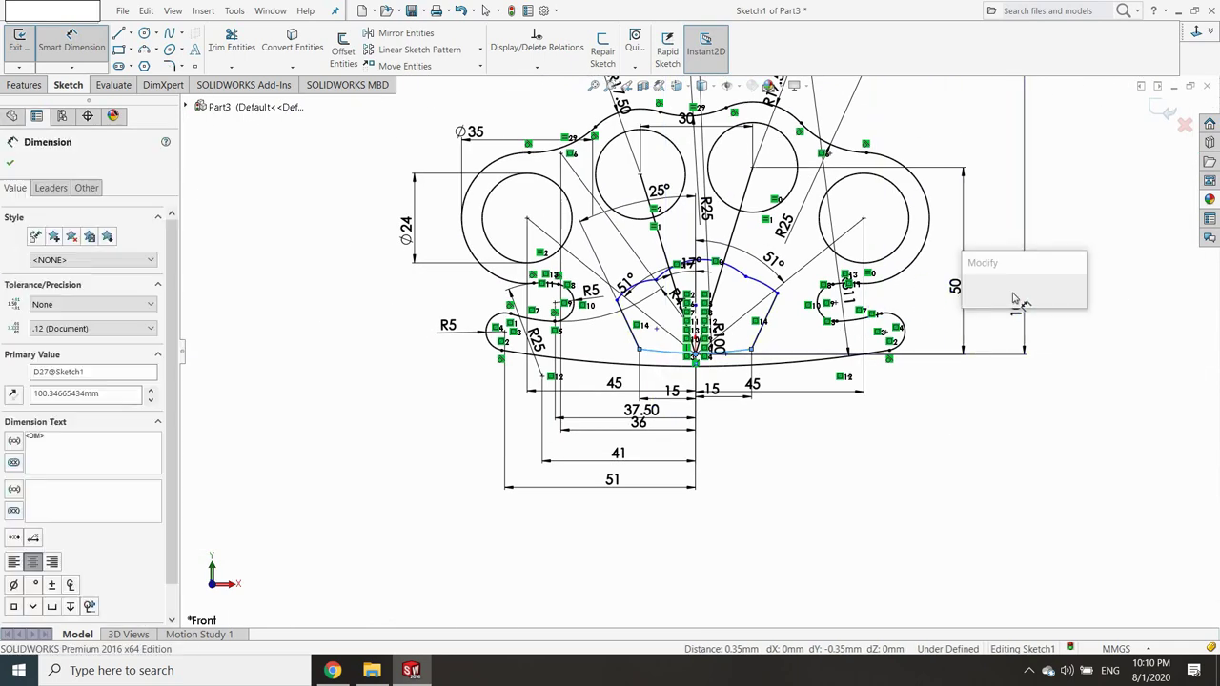
text(106)
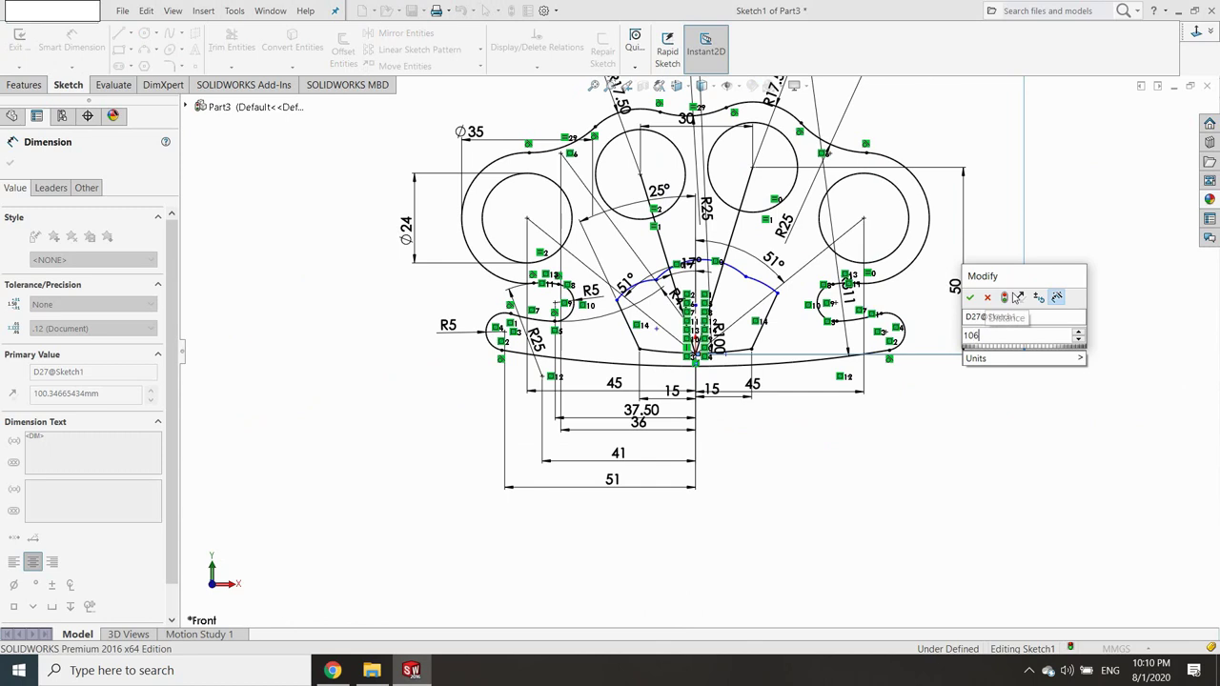
key(Return)
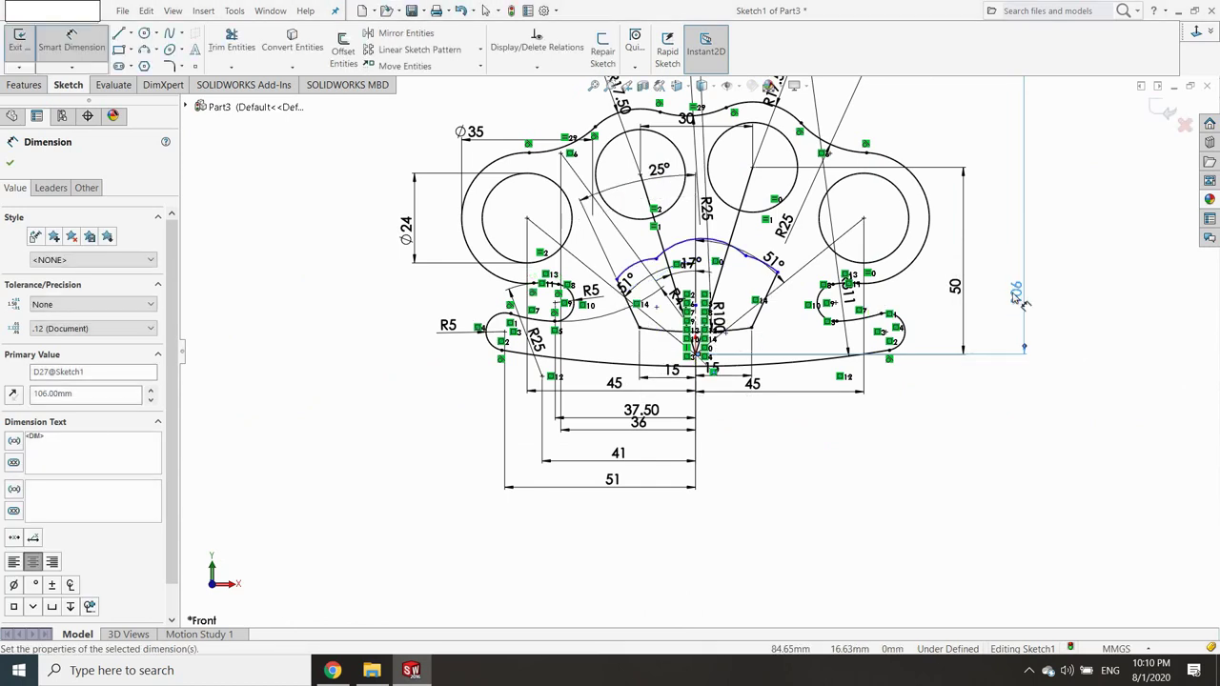
scroll(727, 300, down, 1)
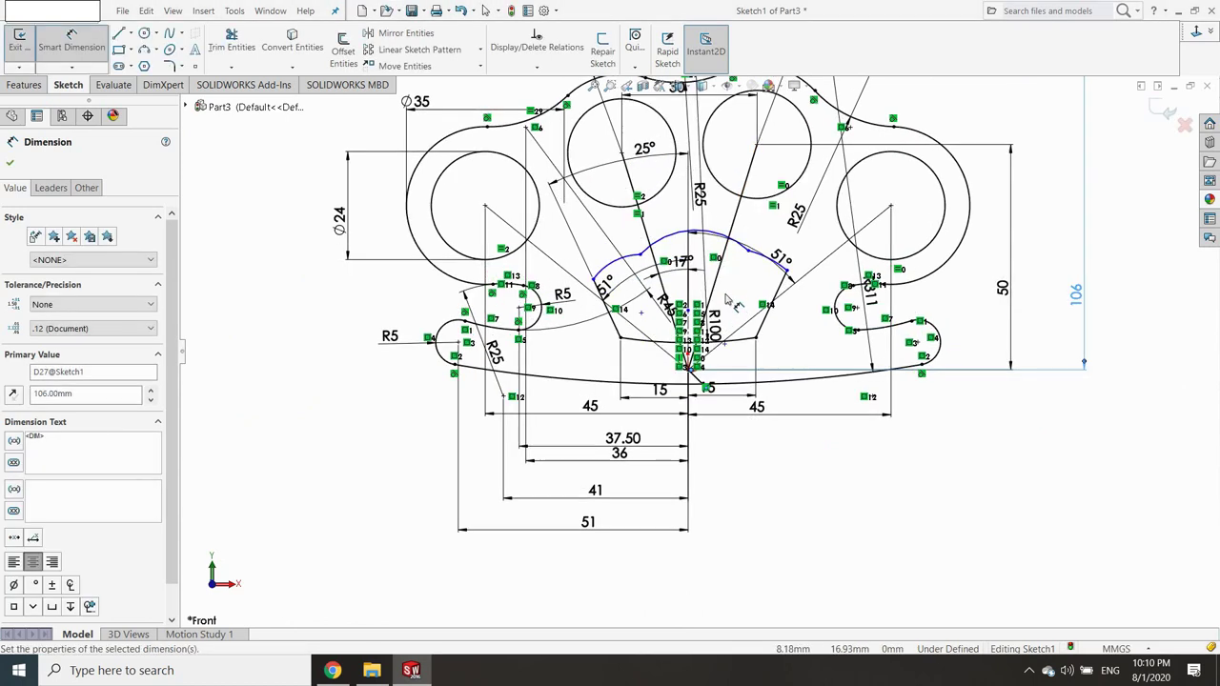
scroll(726, 300, down, 1)
scroll(727, 301, down, 1)
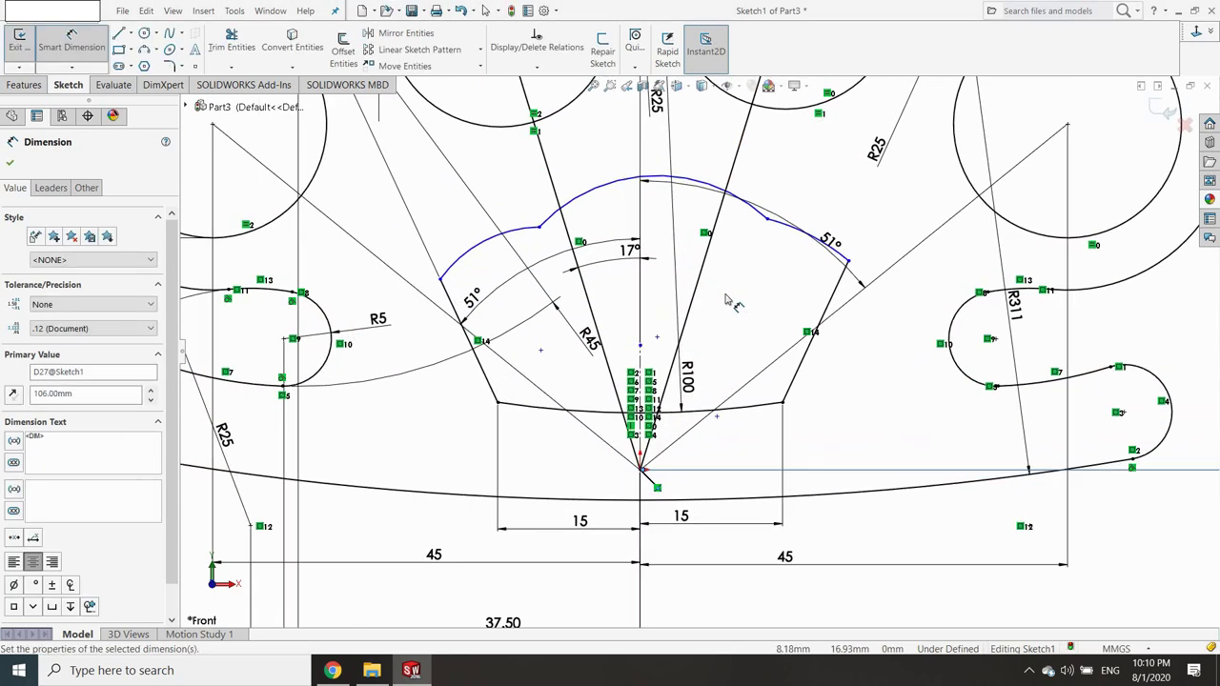
Dimension the opening's left and right small arcs to R10 and the top arc to R15.
click(465, 253)
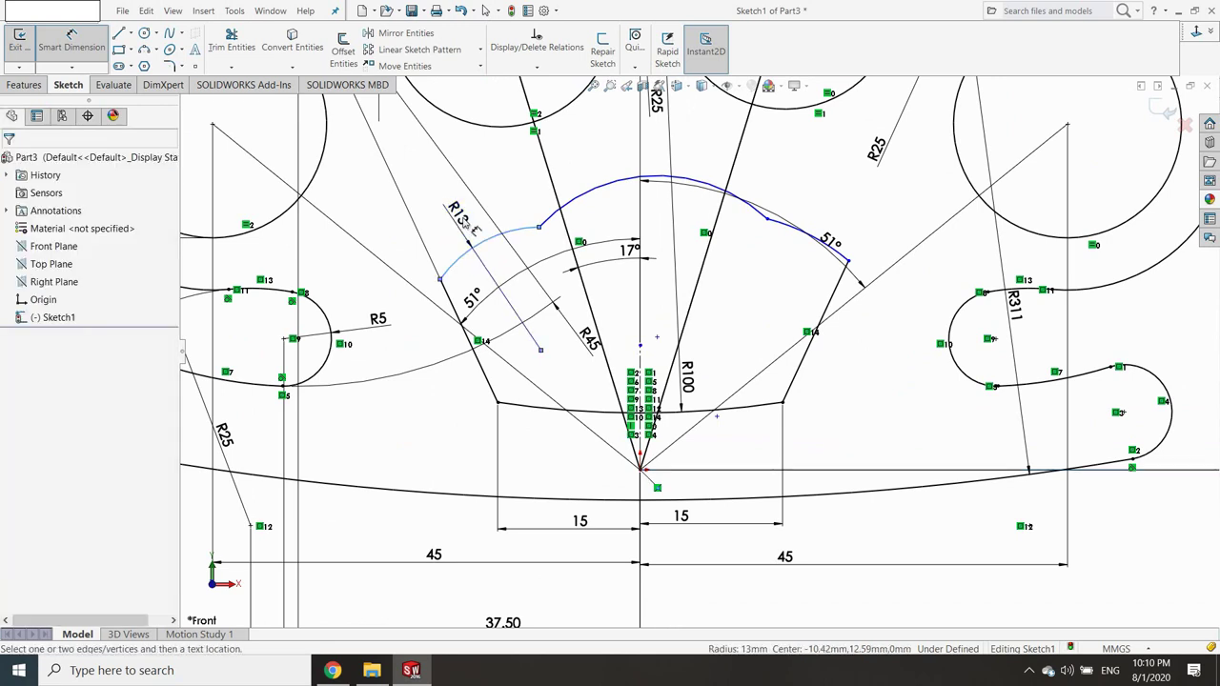
click(464, 219)
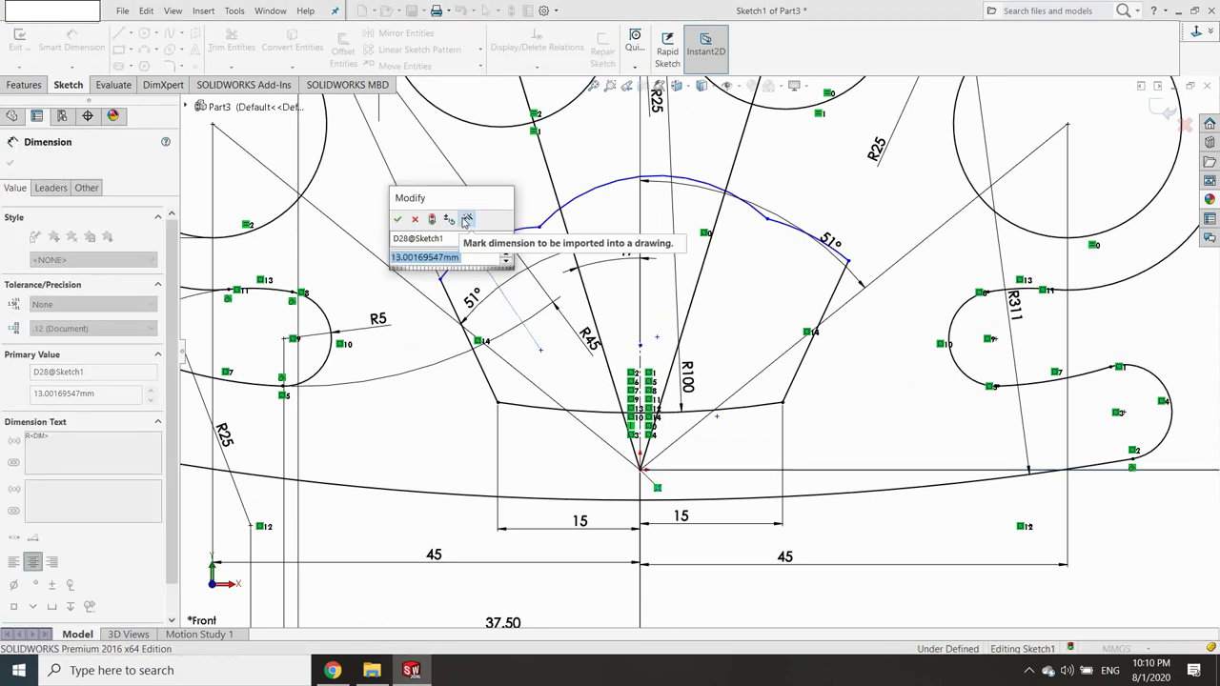
text(10)
key(Return)
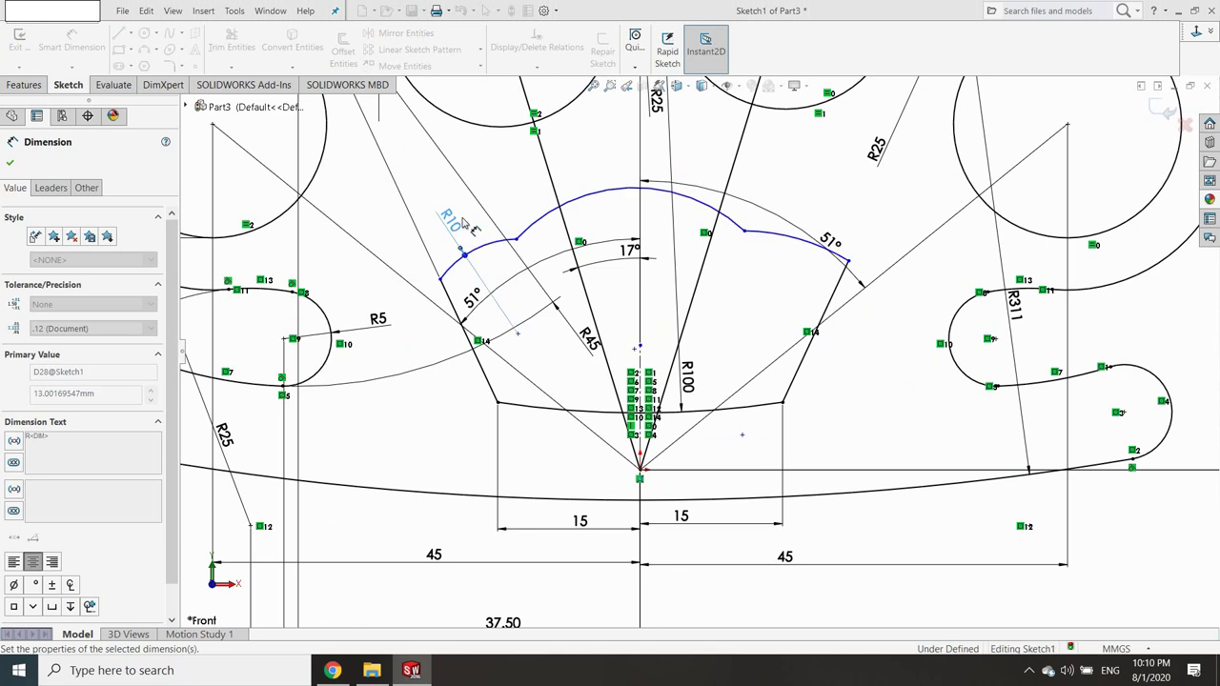
click(797, 240)
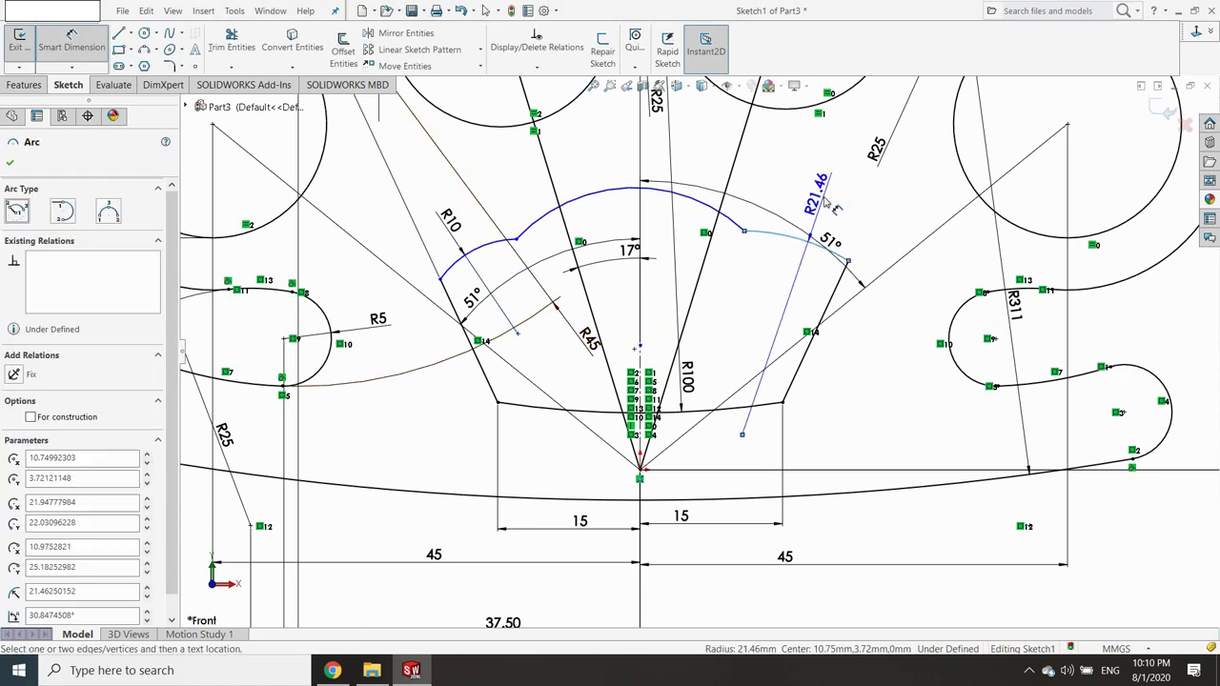
click(824, 198)
click(823, 199)
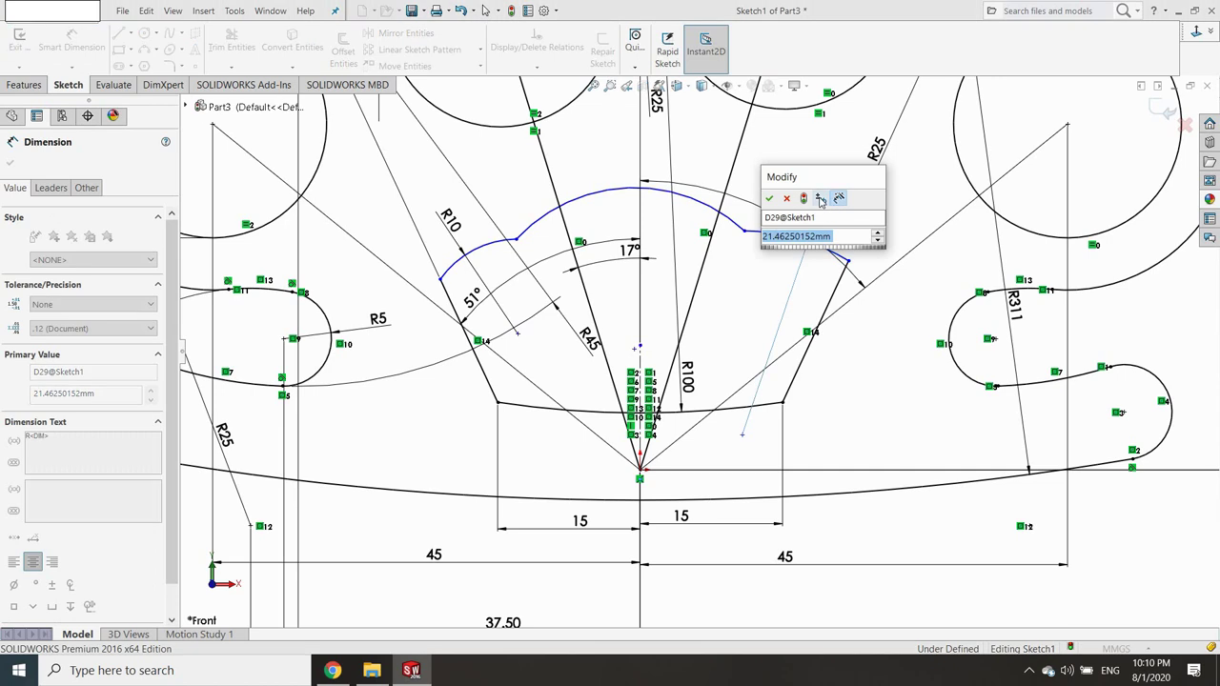
text(10)
key(Return)
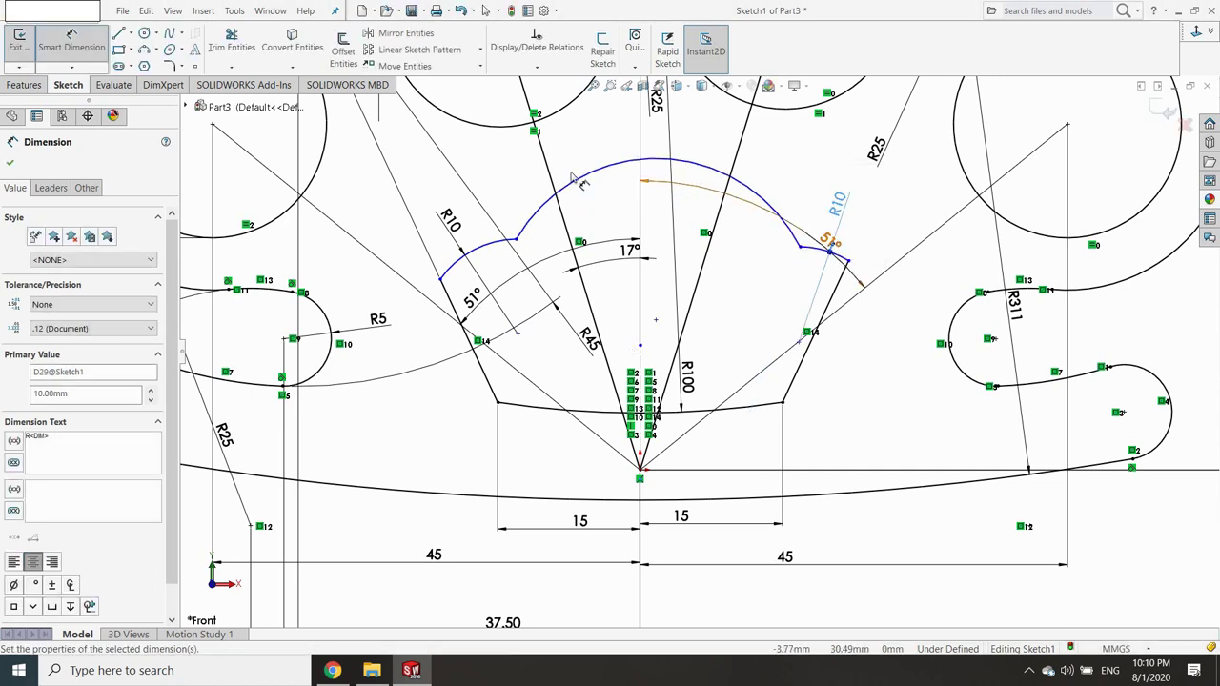
click(587, 169)
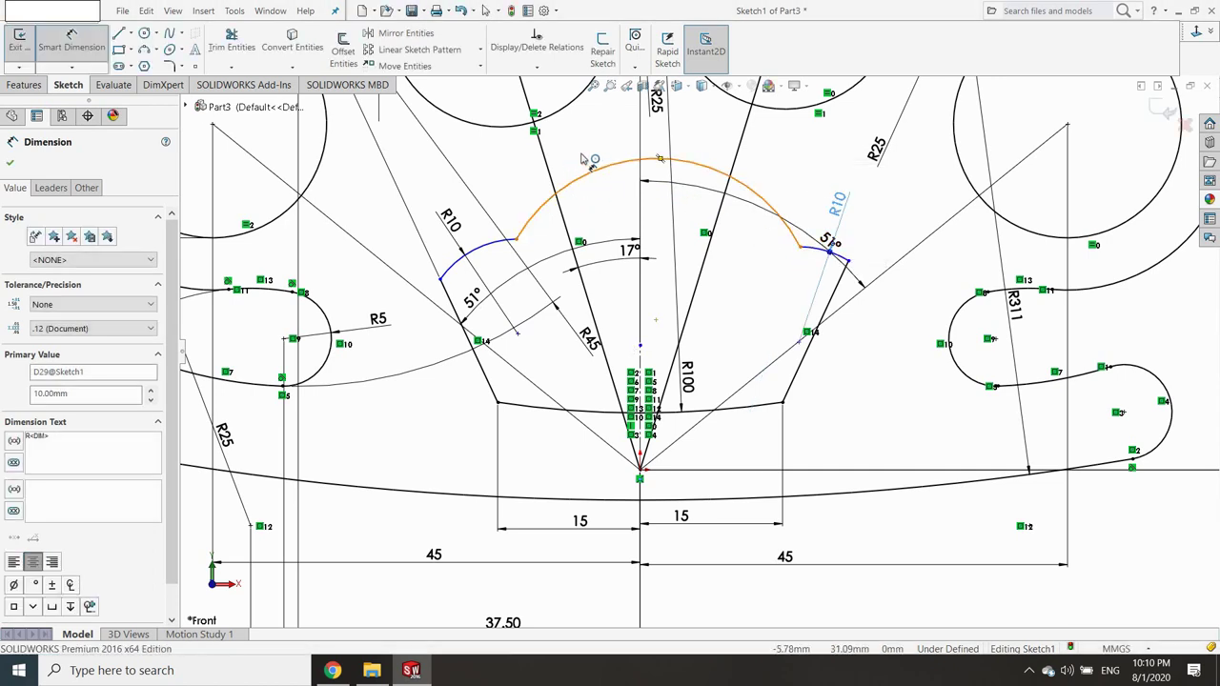
click(591, 157)
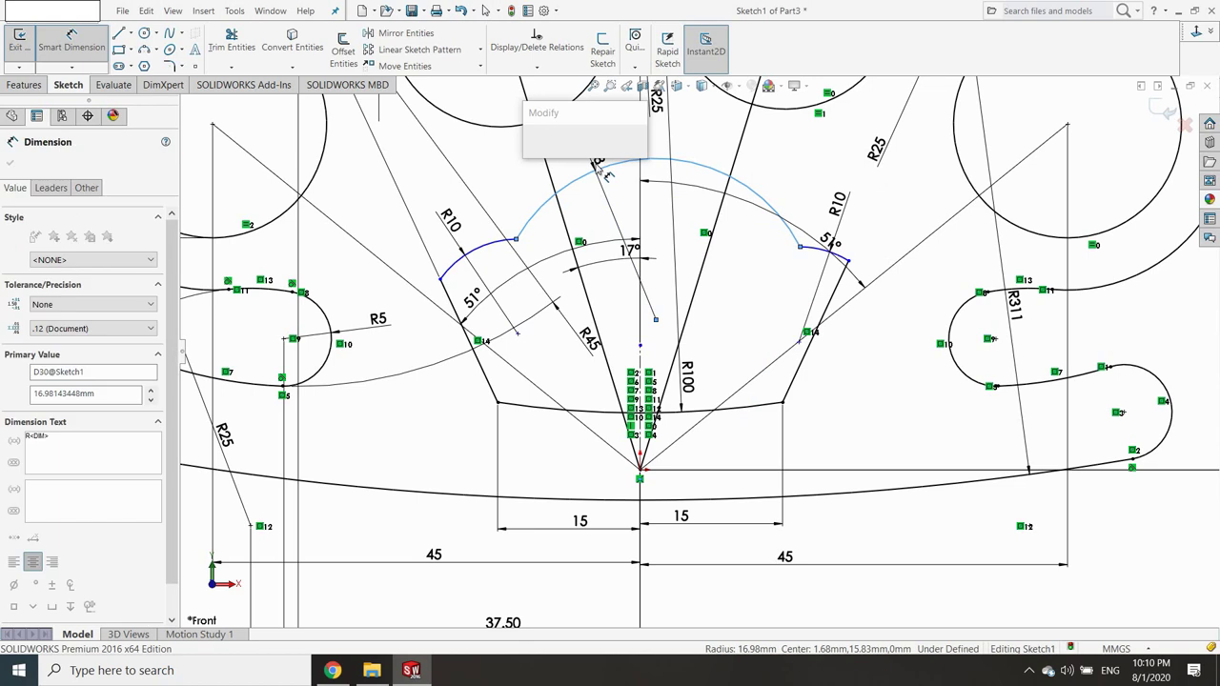
text(15)
key(Return)
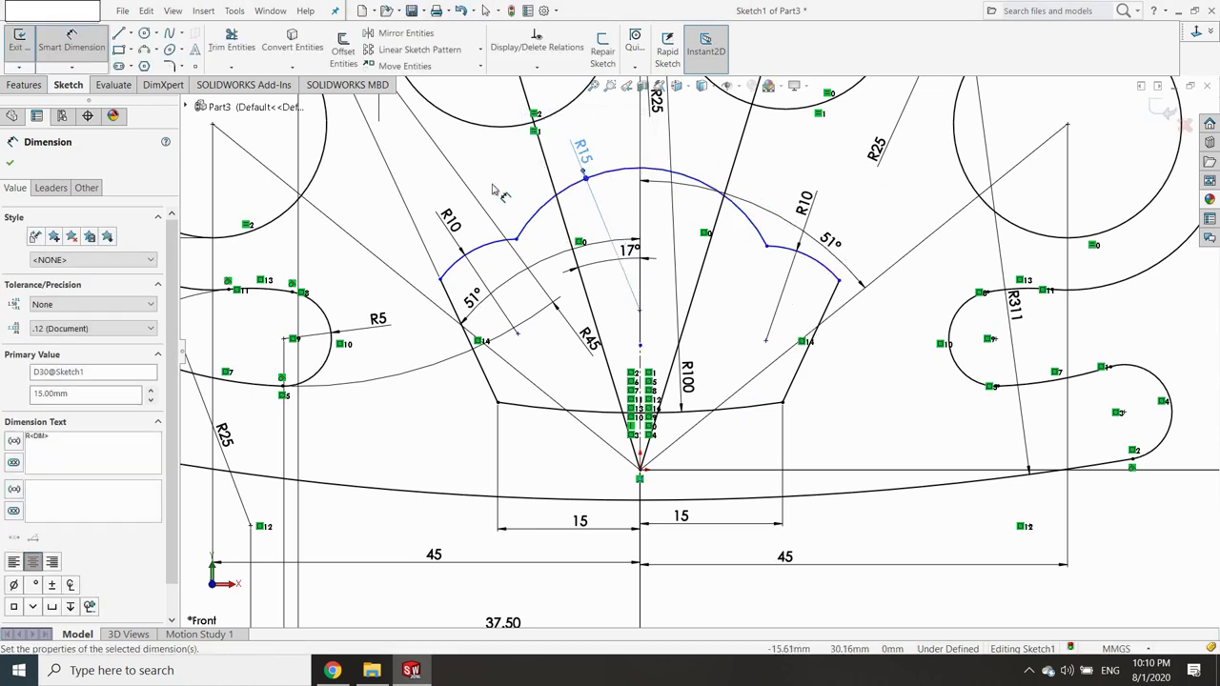
Dimension the left R10 arc centre 18 mm vertically above the origin.
click(487, 252)
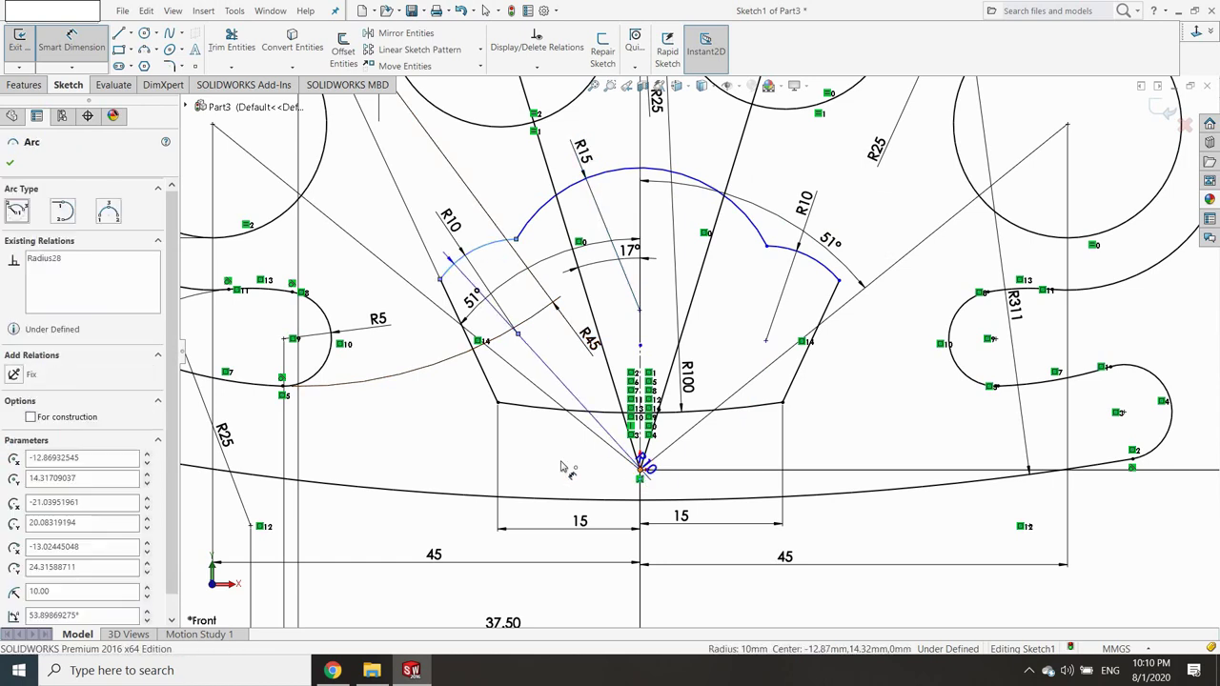
click(641, 469)
click(387, 416)
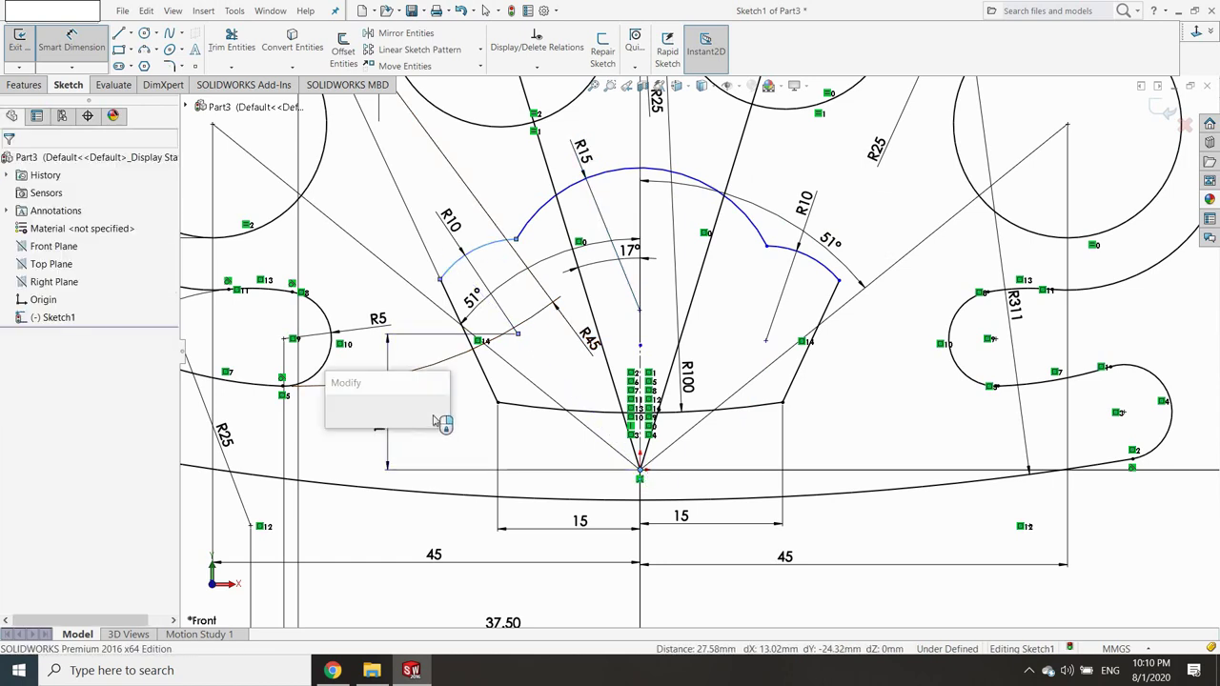
text(18)
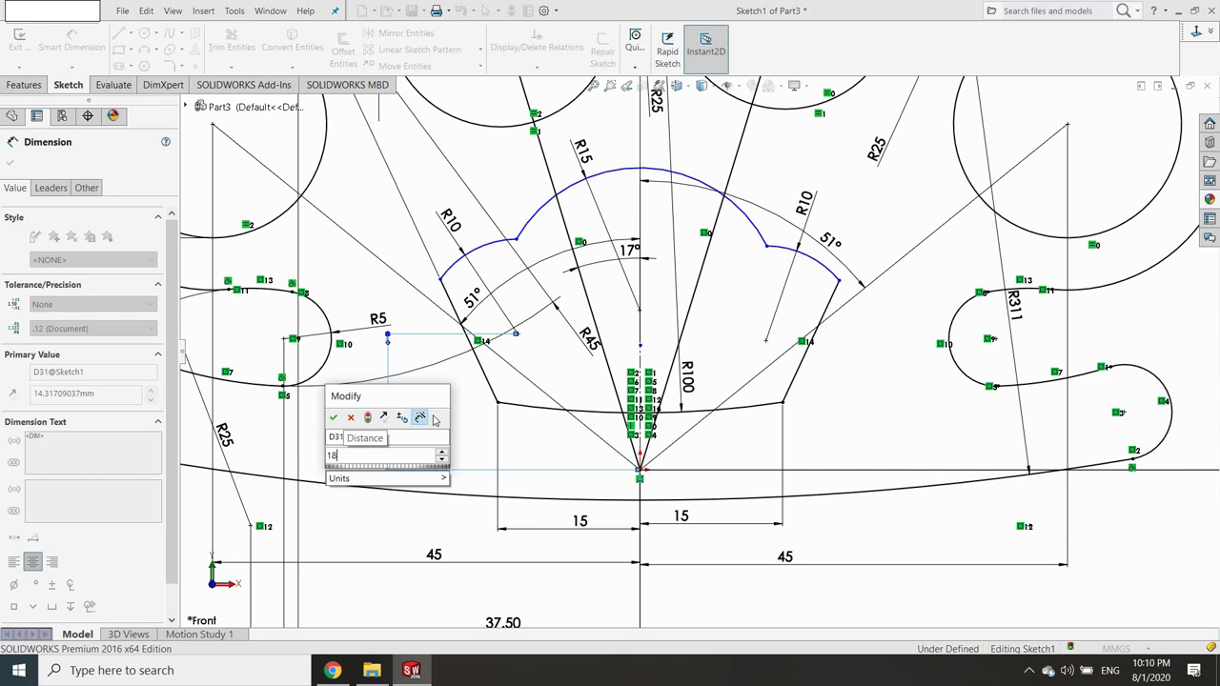
key(Return)
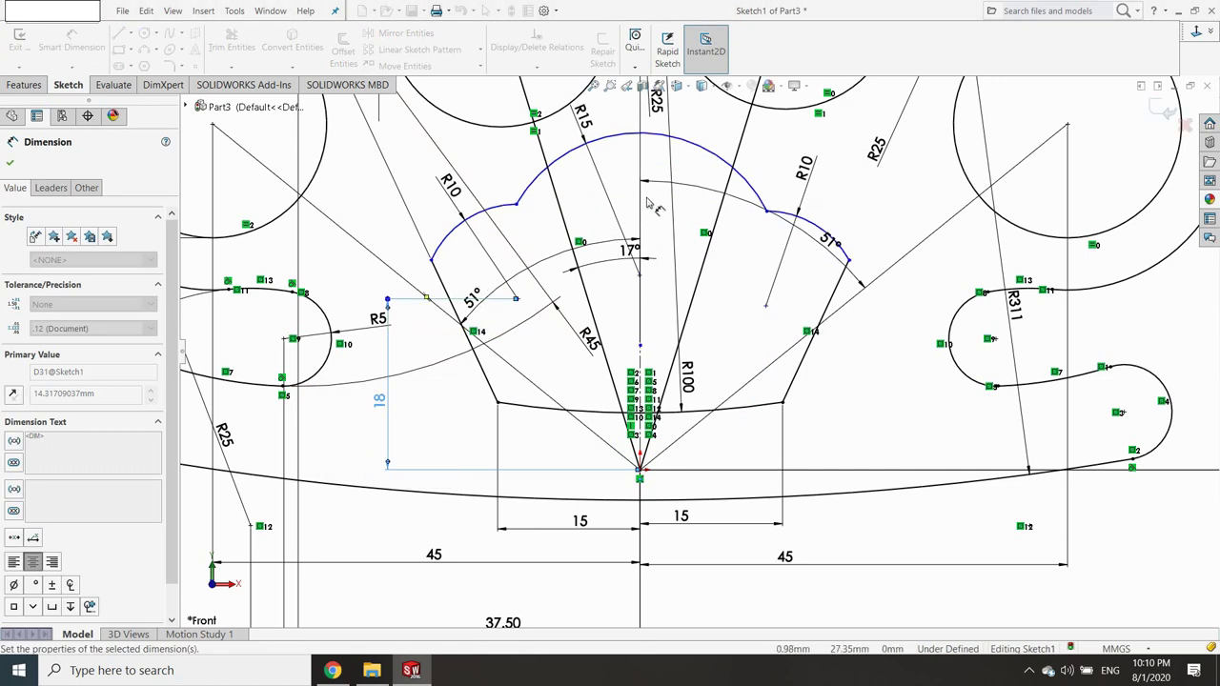
Dimension the top R15 arc centre 18 mm vertically above the origin.
click(618, 141)
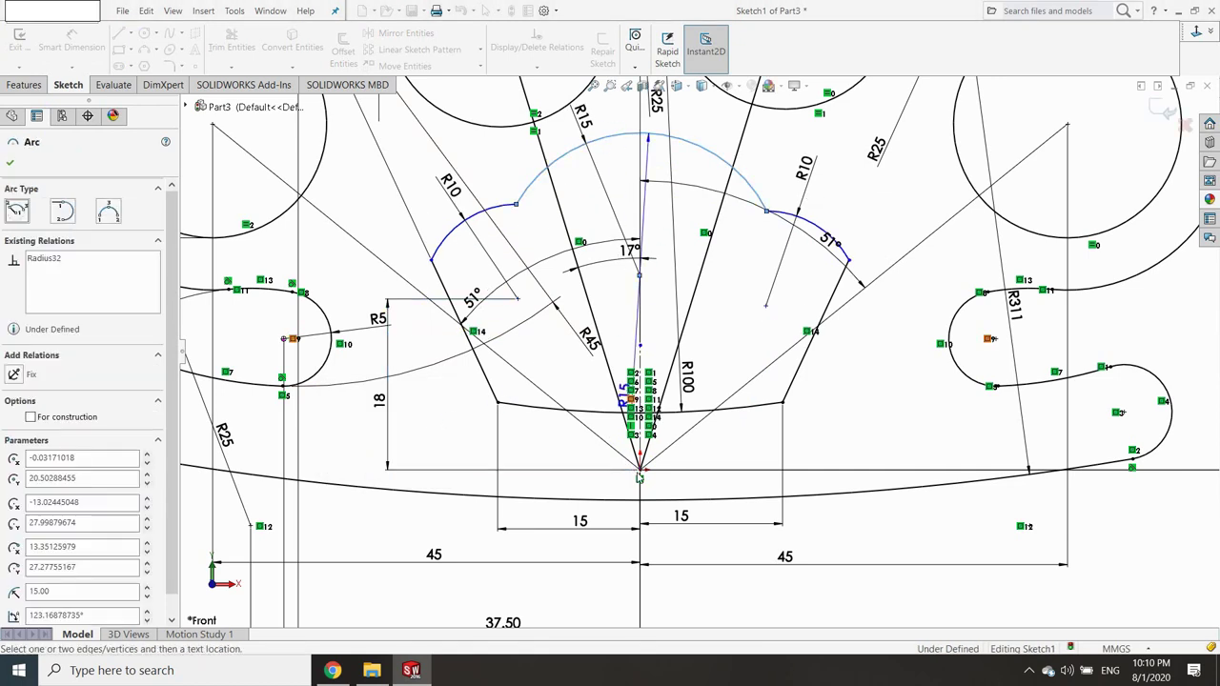
click(641, 470)
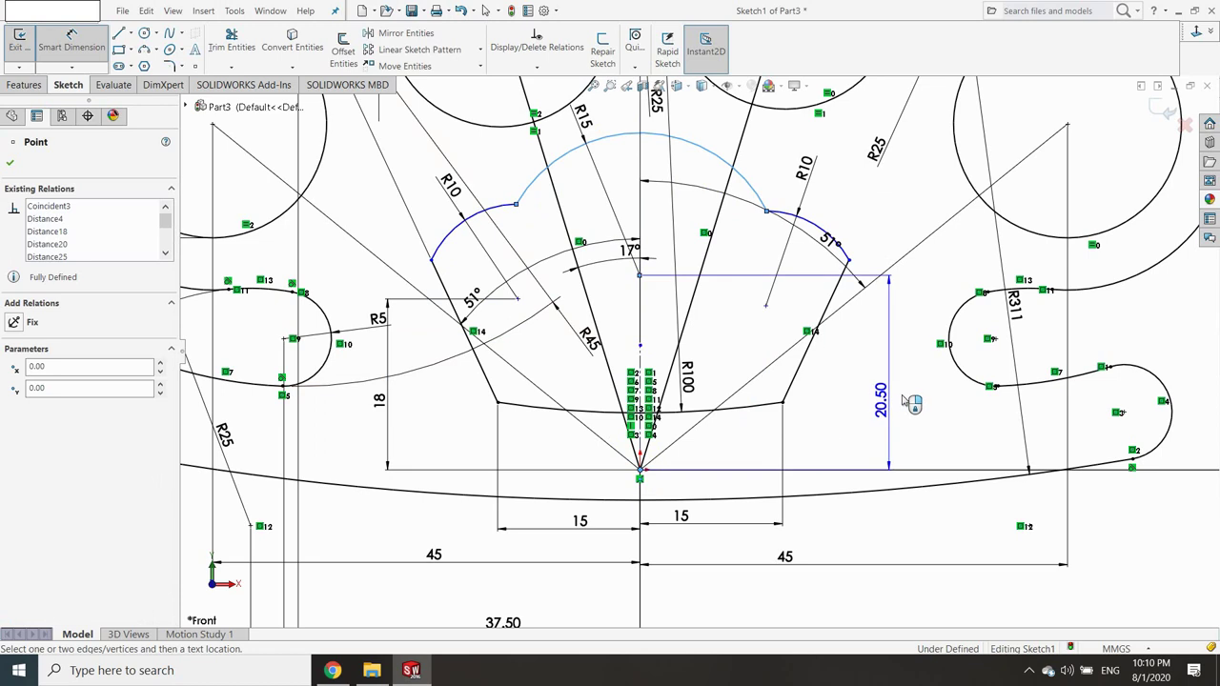
click(908, 401)
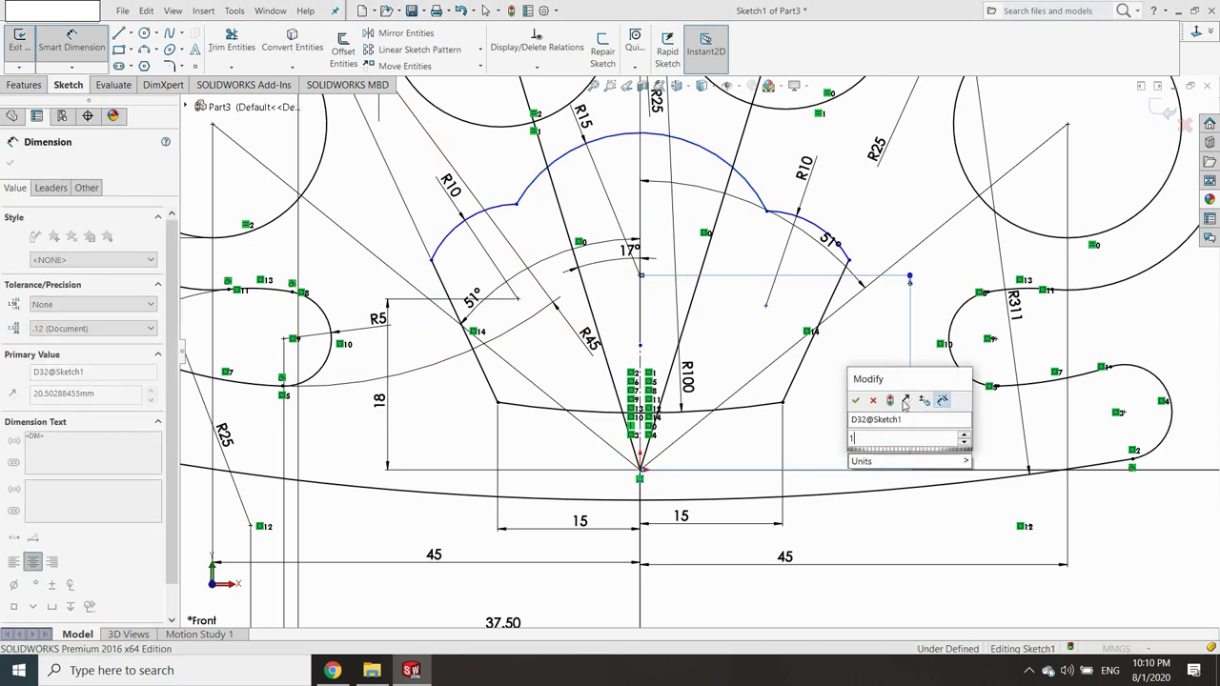
text(18)
key(Return)
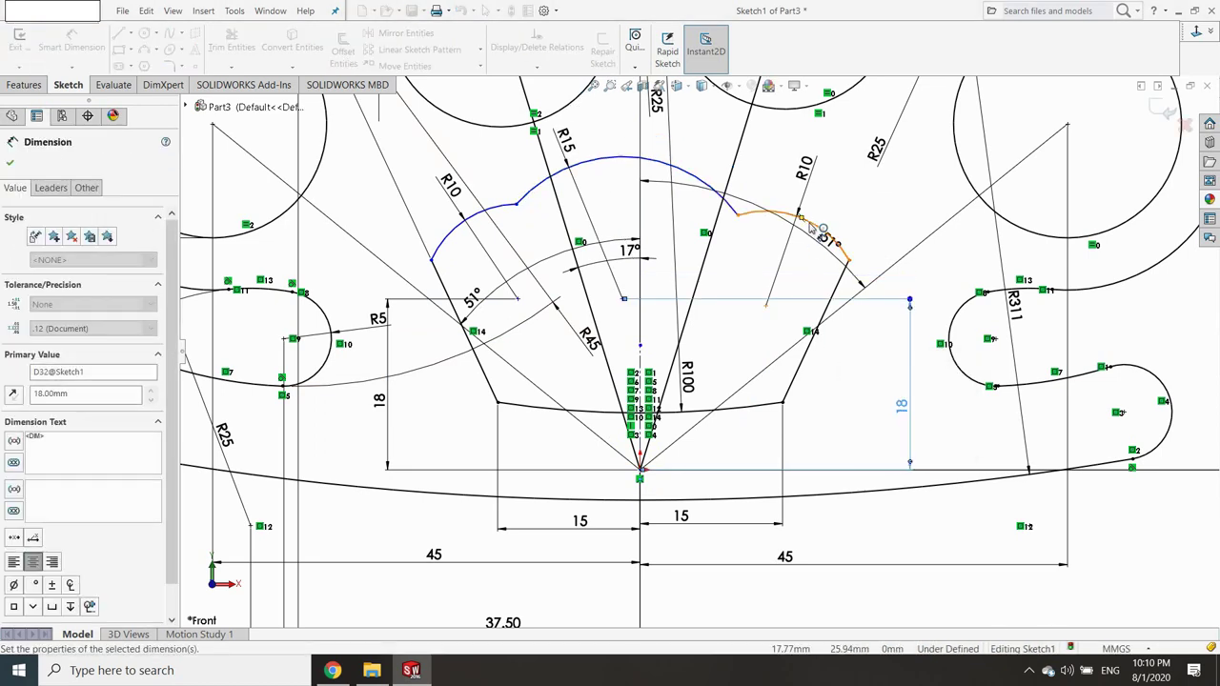
Dimension the right R10 arc centre 18 mm vertically above the origin.
click(809, 220)
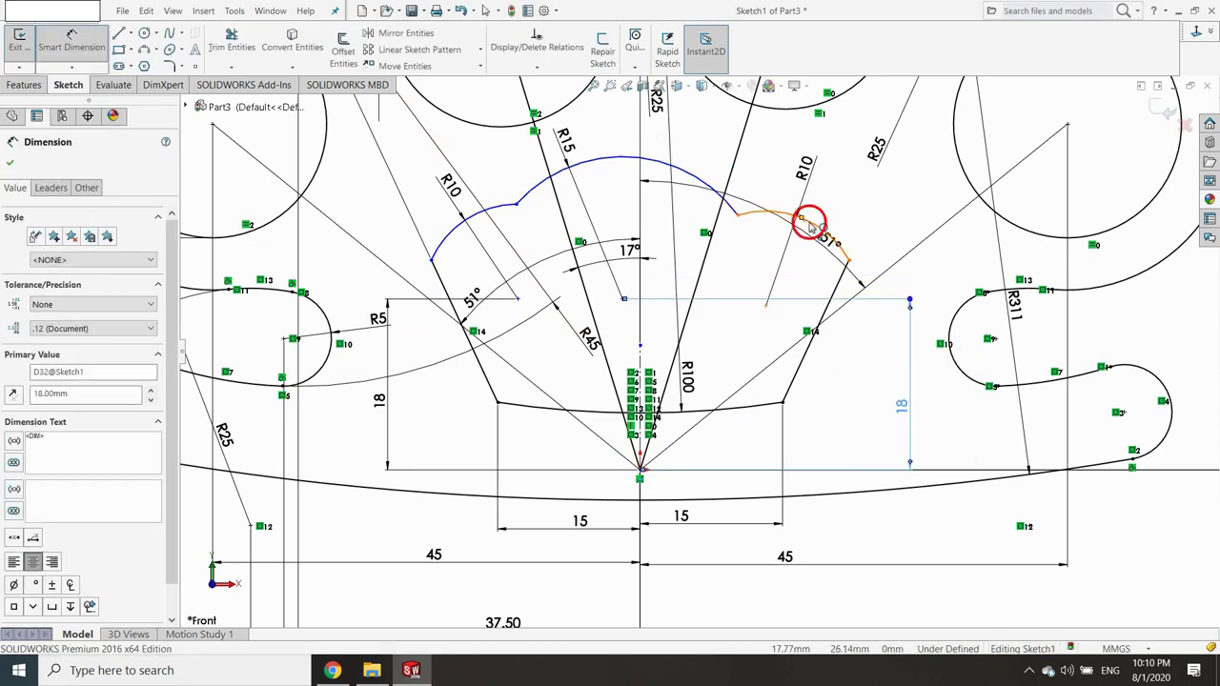
click(640, 468)
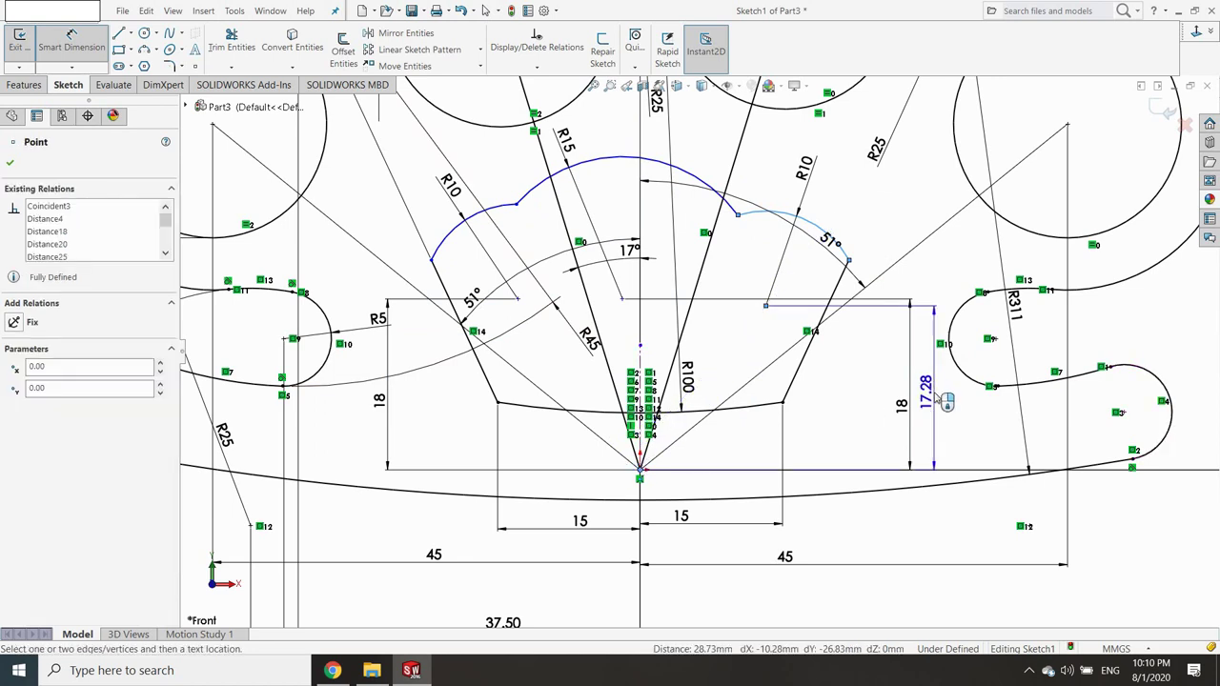
click(934, 393)
text(18)
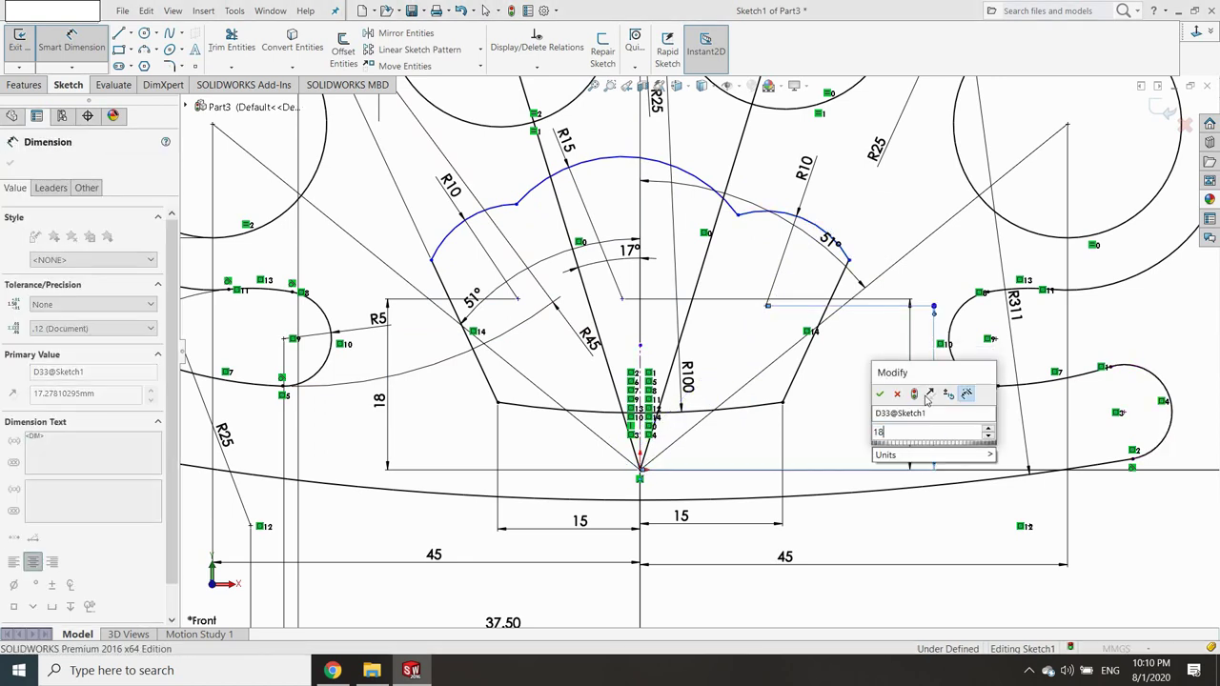
key(Return)
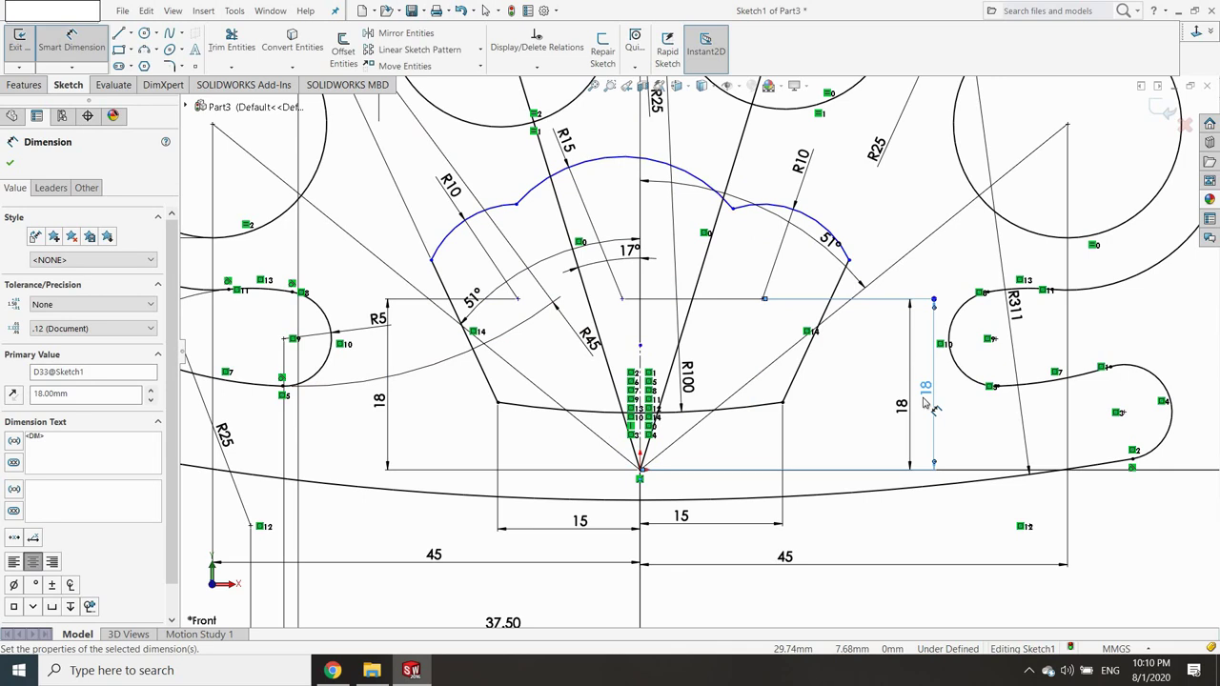
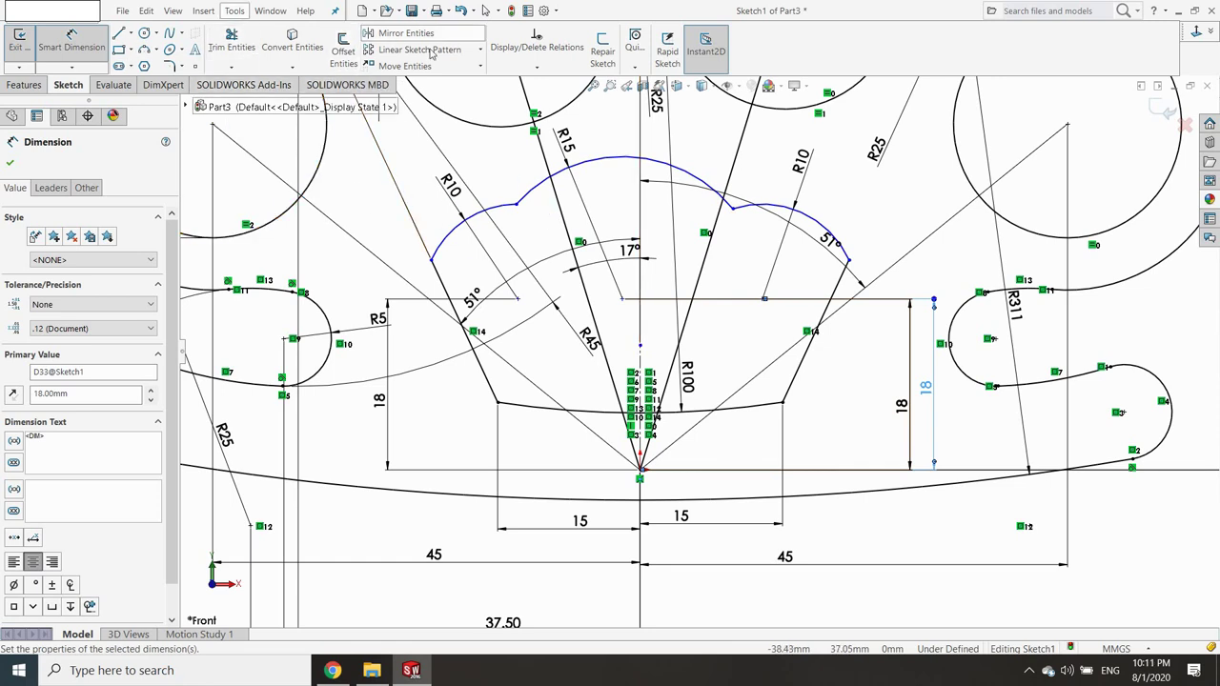
Make the sketch point coincident with the slanted side line Line3.
click(536, 68)
click(520, 99)
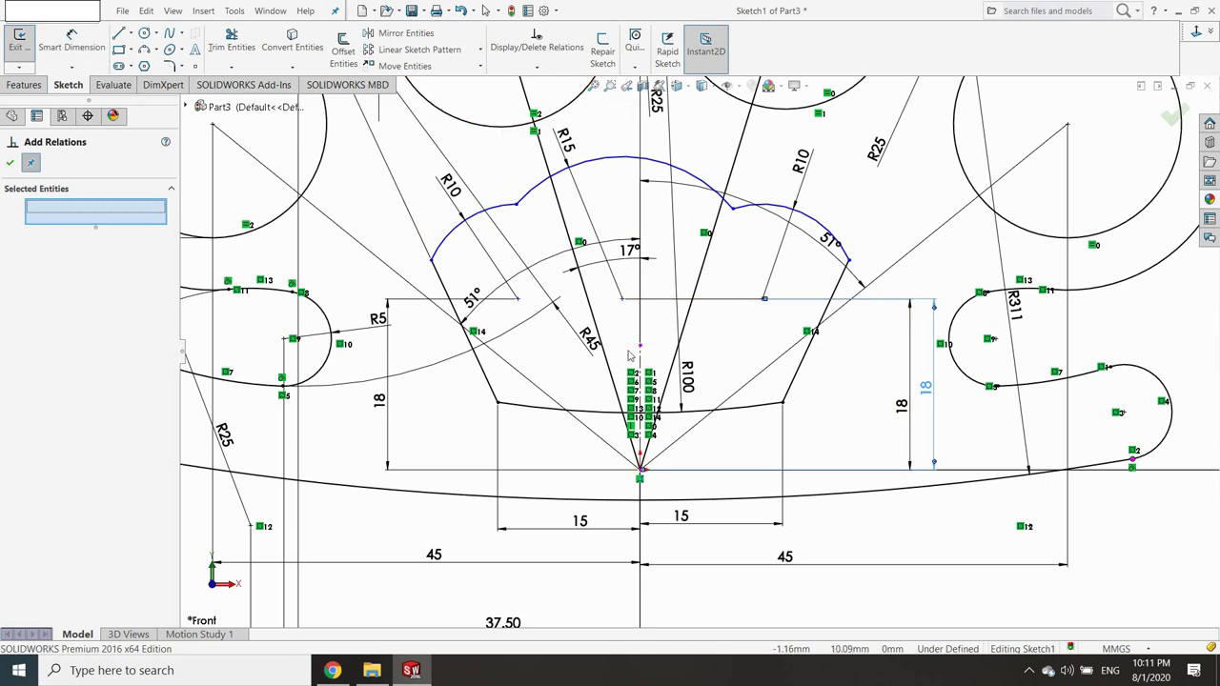
click(622, 300)
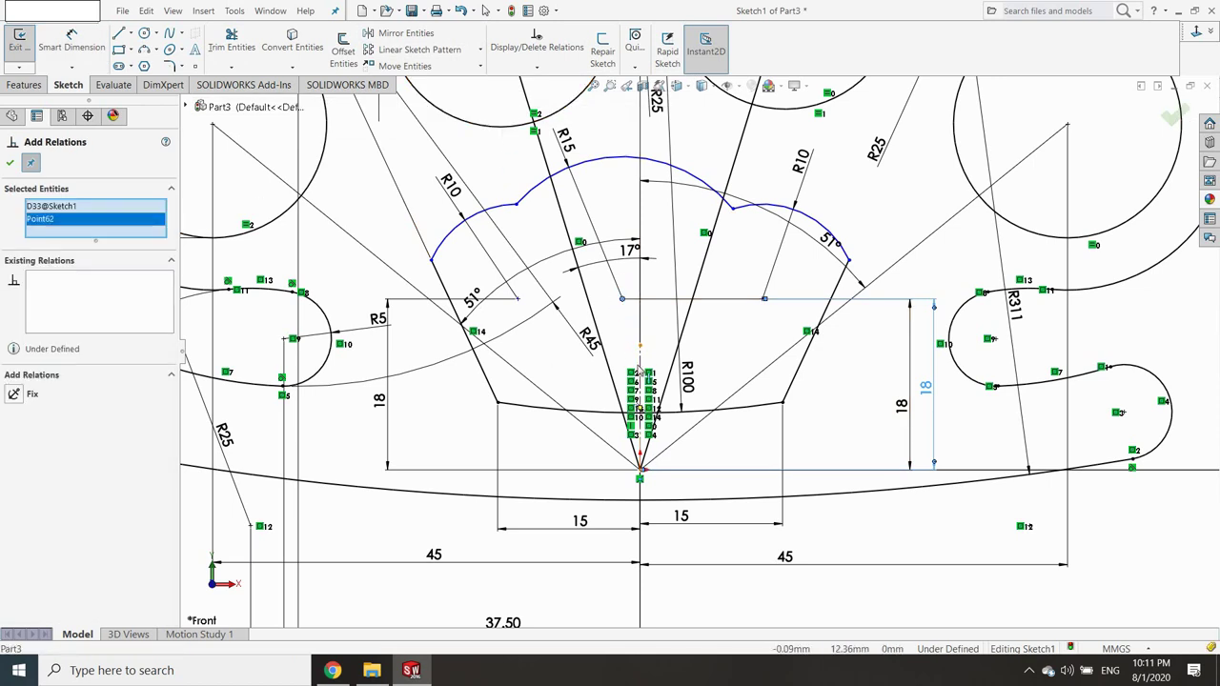
click(641, 361)
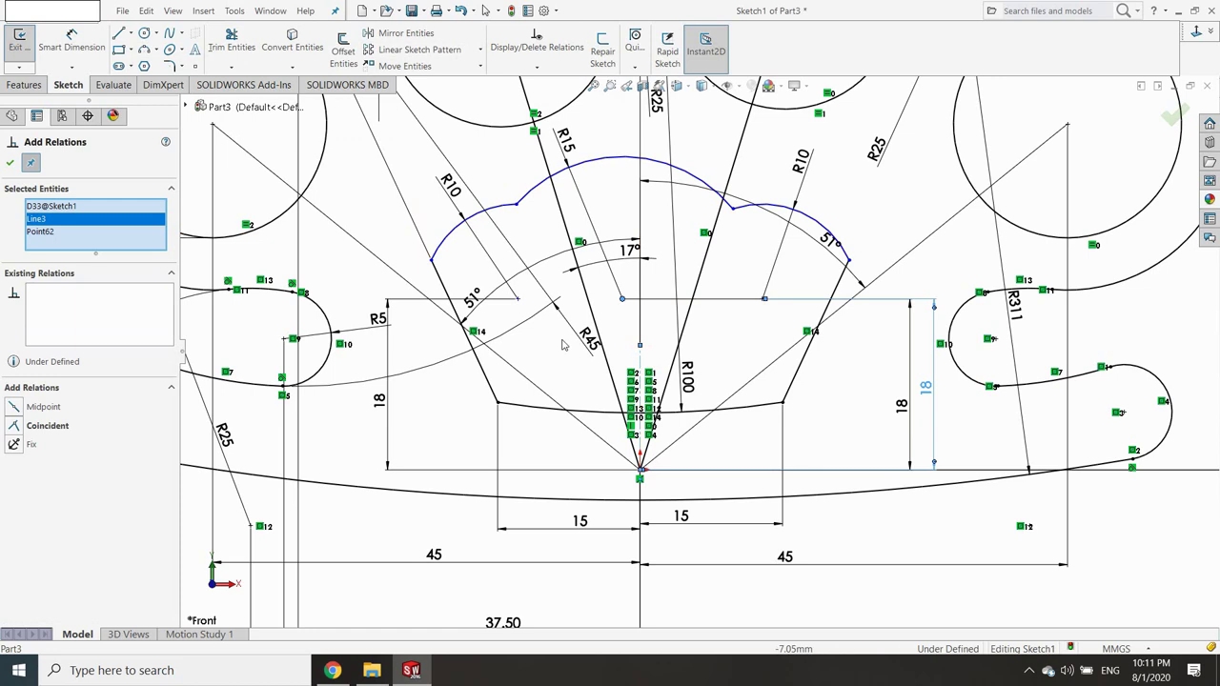
click(18, 425)
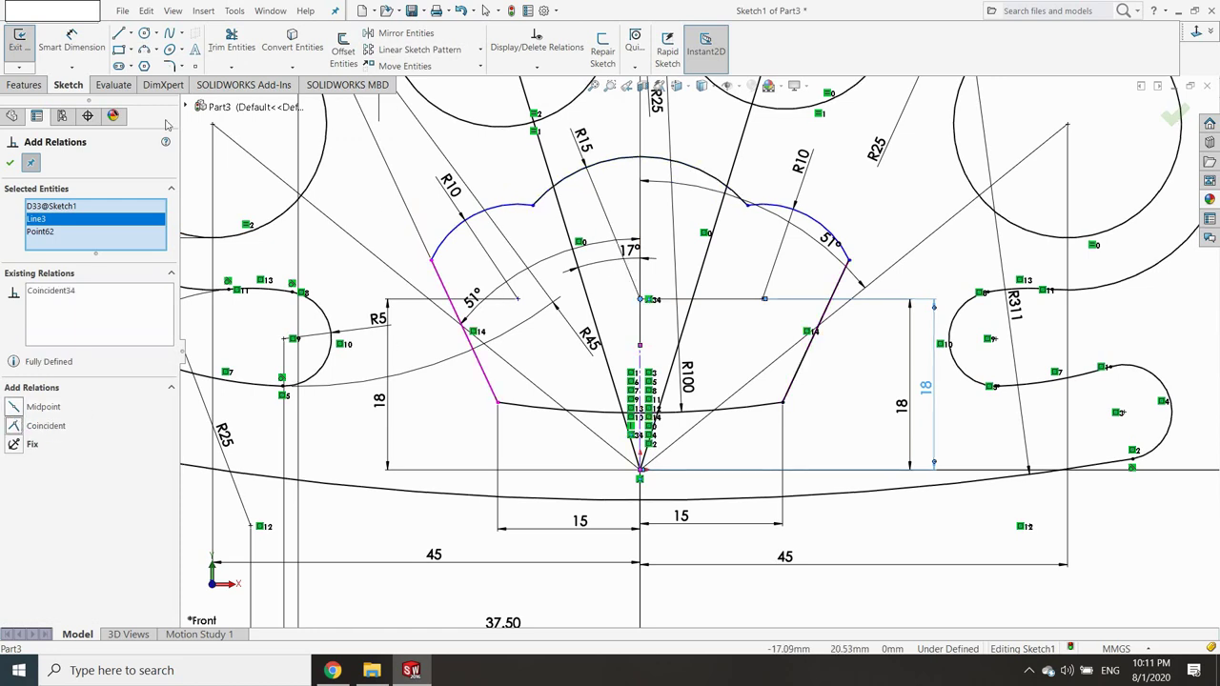
Drag the left and right R10 arc endpoints to reposition them near the side lines.
click(10, 163)
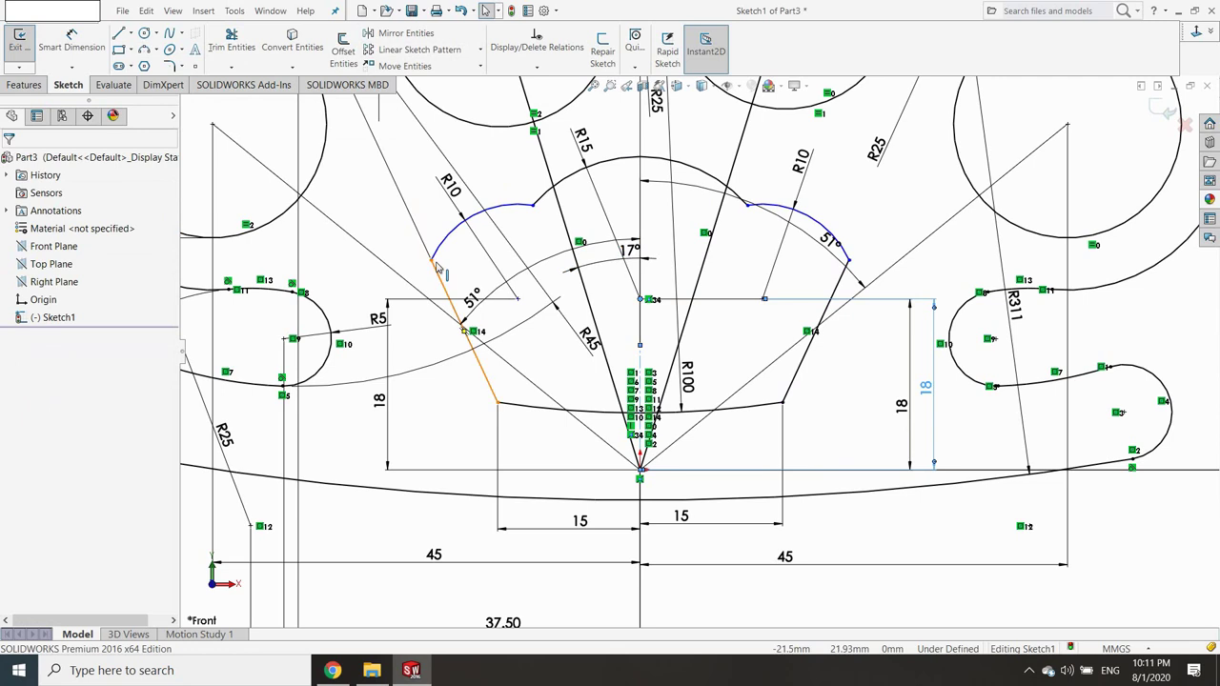
drag(430, 261, 444, 287)
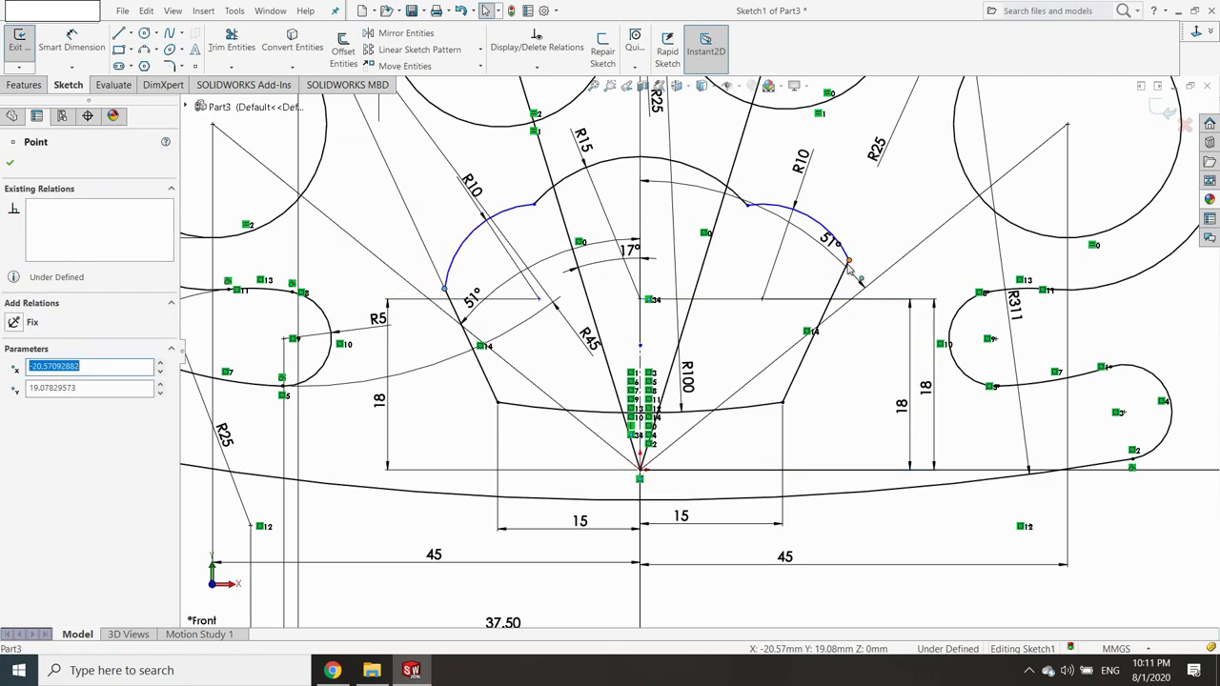
click(847, 263)
drag(847, 260, 834, 290)
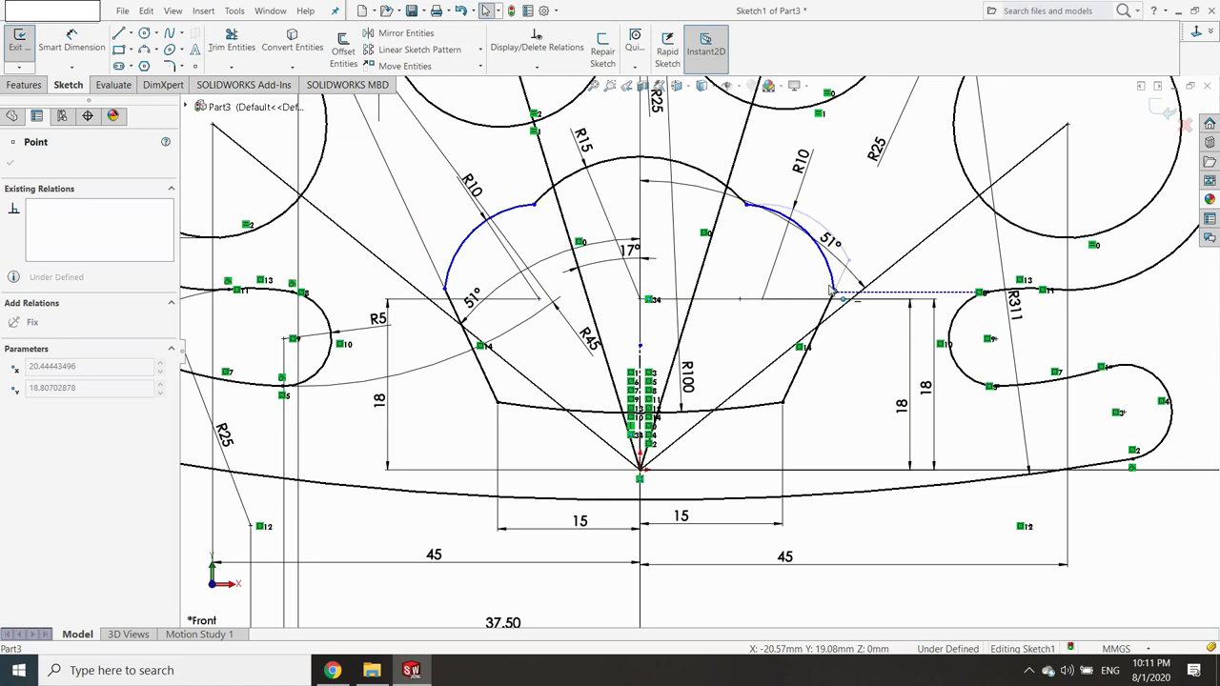
Add Tangent relations between each R10 arc and its adjoining slanted line.
click(538, 67)
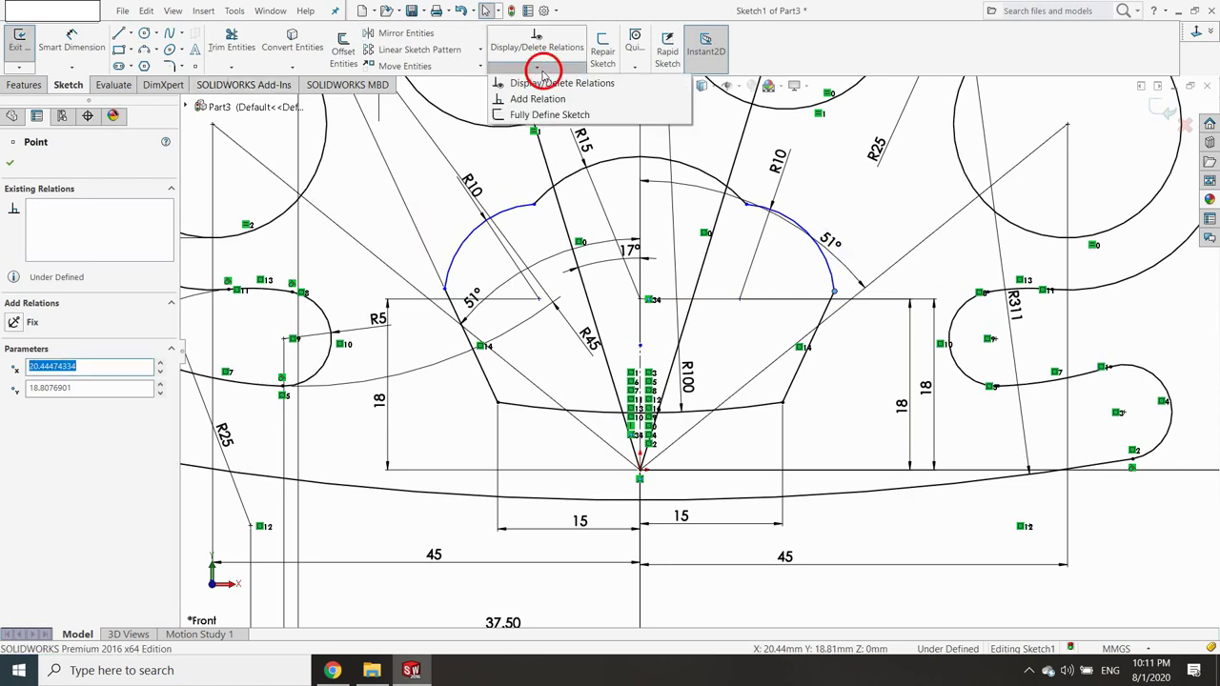
click(563, 95)
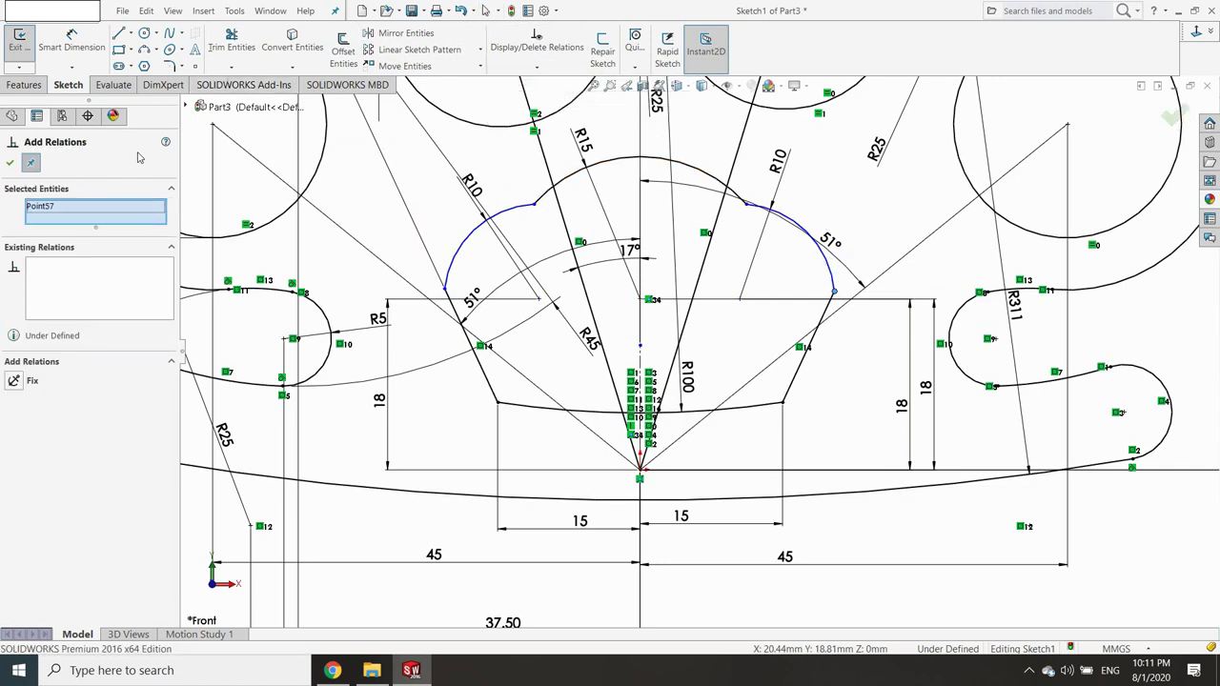
right_click(52, 207)
click(85, 221)
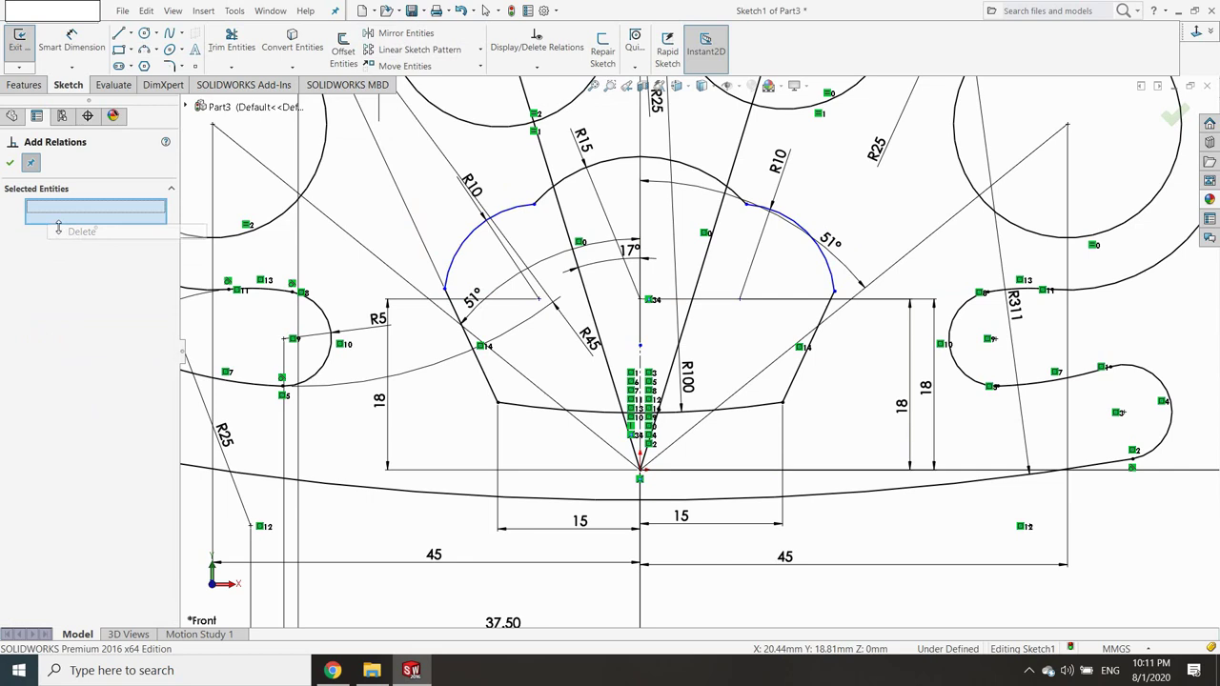
click(826, 275)
click(825, 315)
click(13, 394)
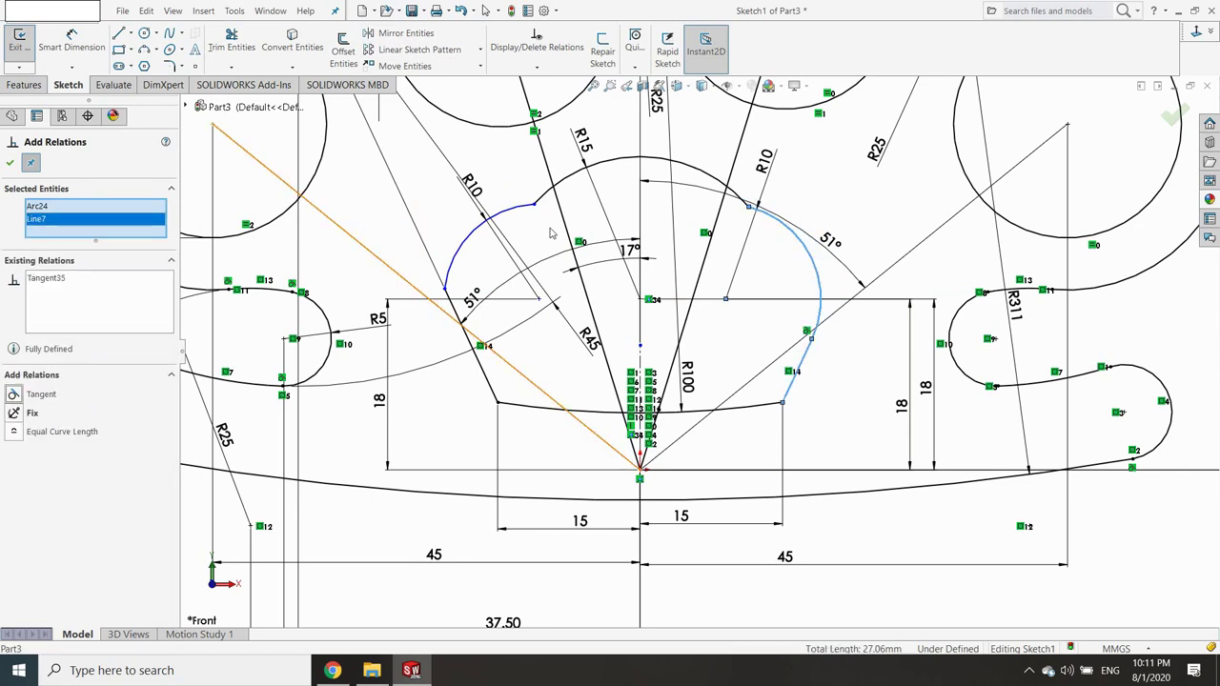
click(459, 258)
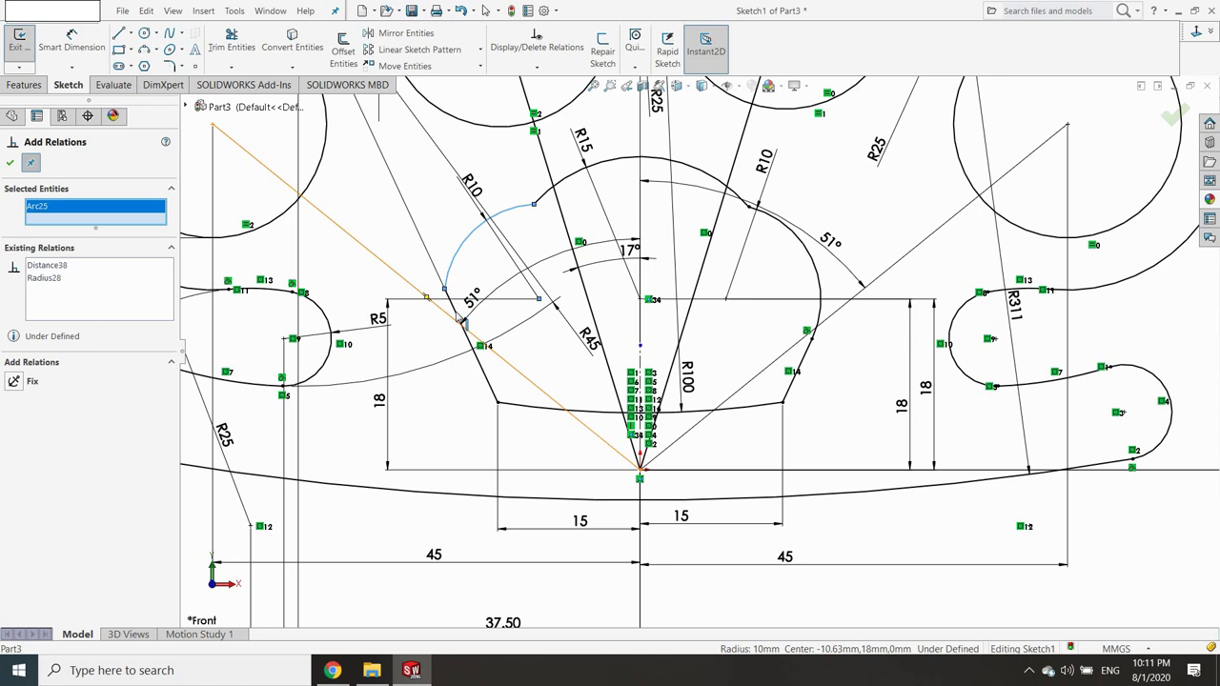
click(457, 318)
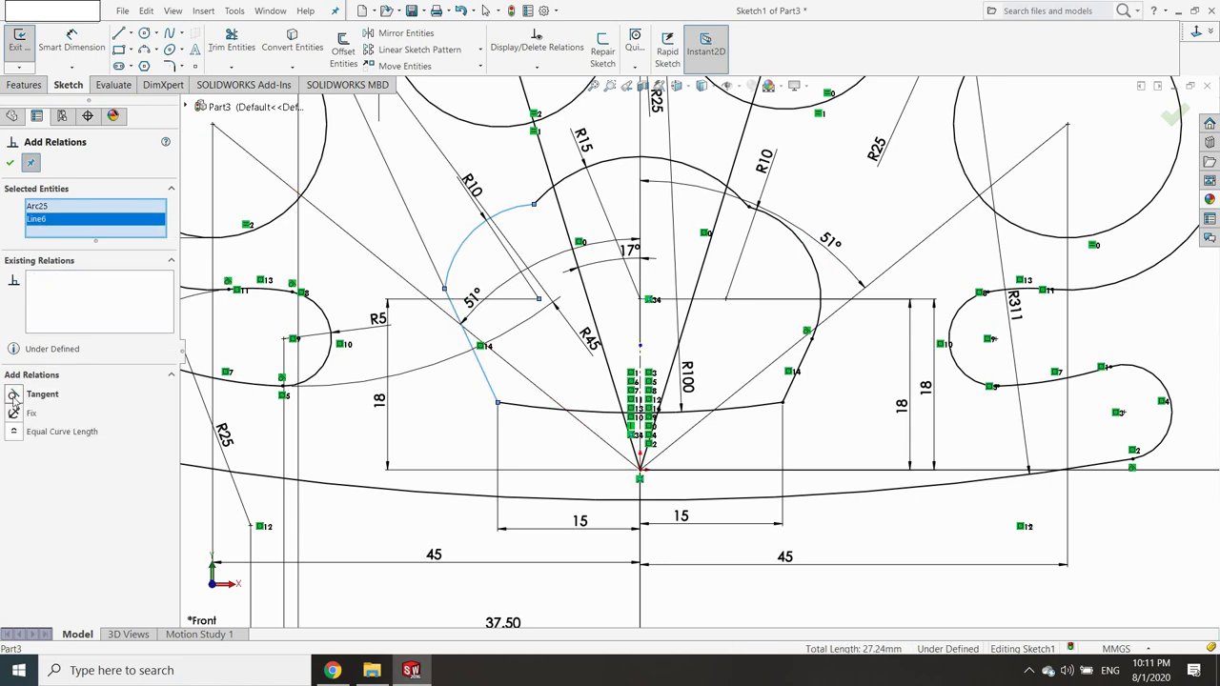
click(13, 393)
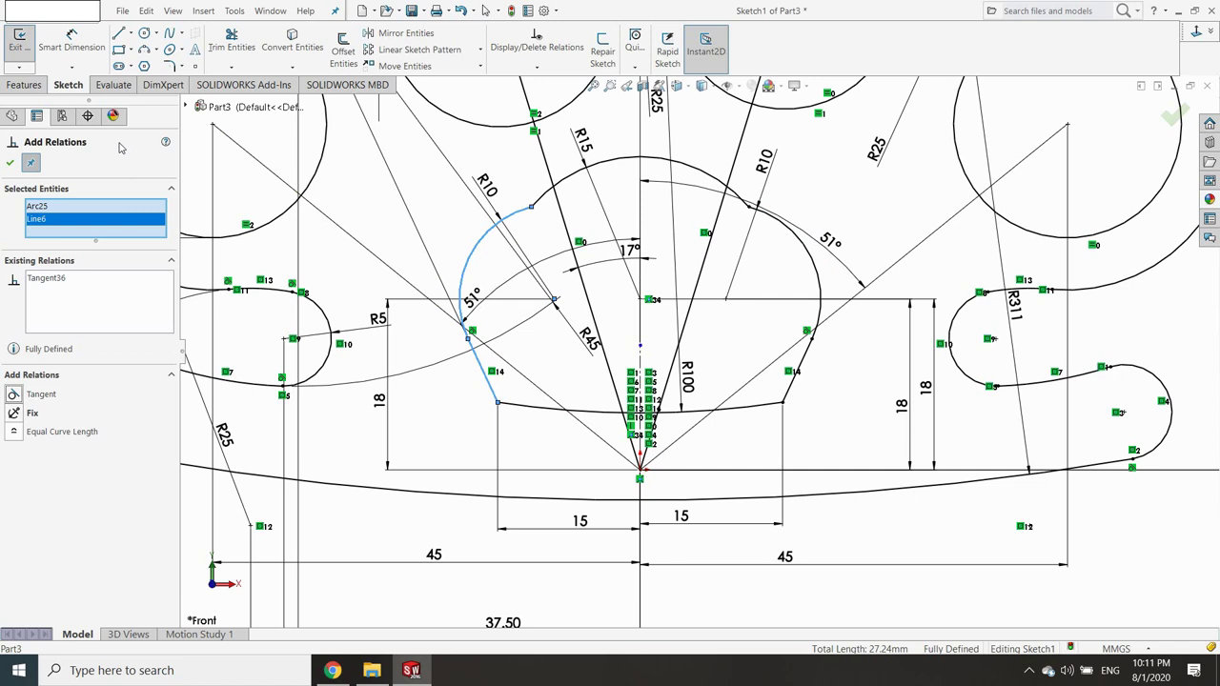
key(Escape)
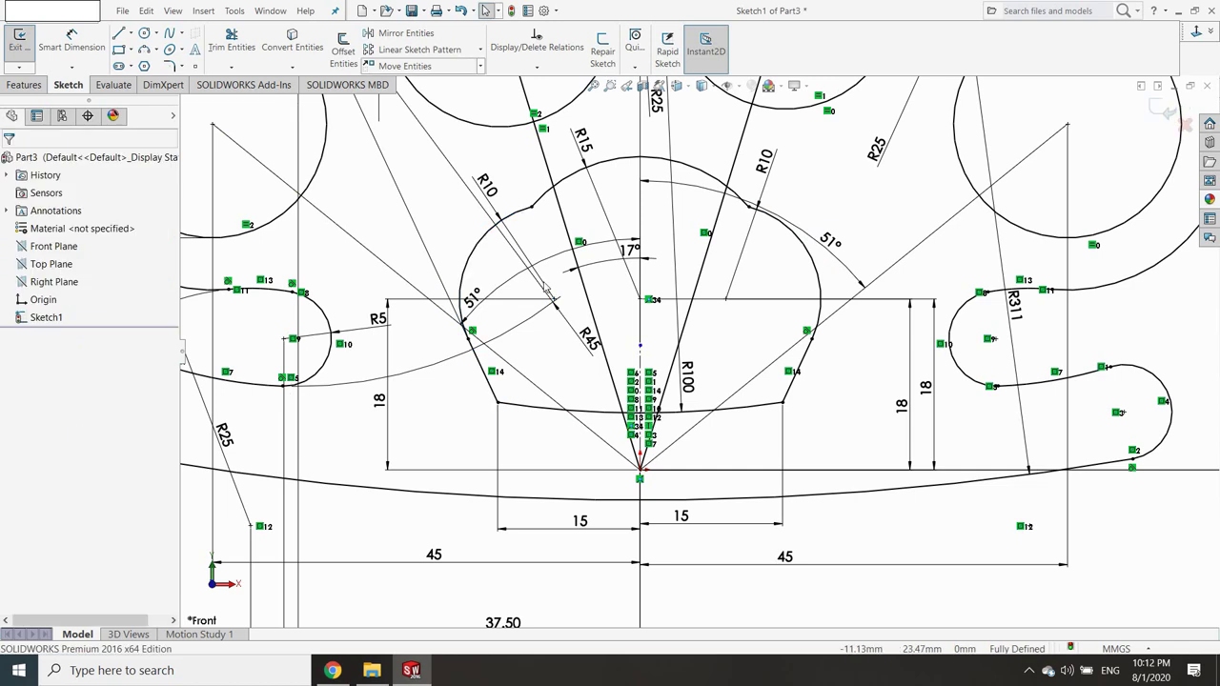
Change both 15 mm base dimensions under the central lobe to 20 mm.
click(580, 523)
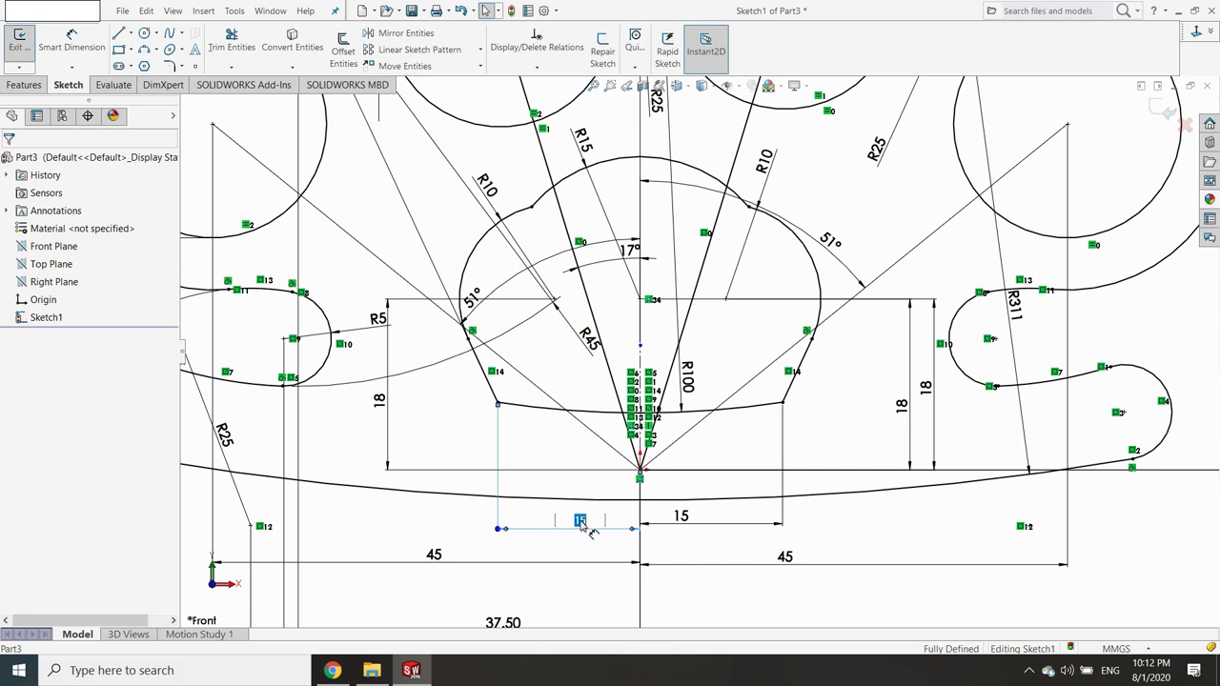
text(20)
key(Return)
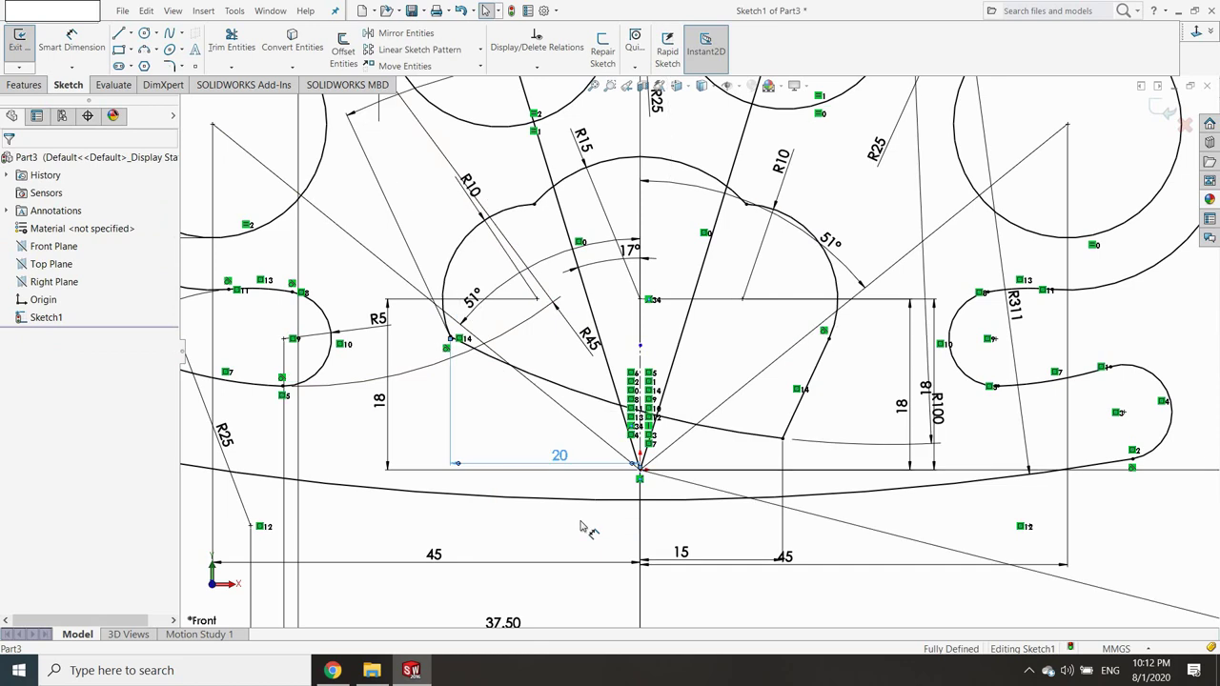
click(682, 555)
text(20)
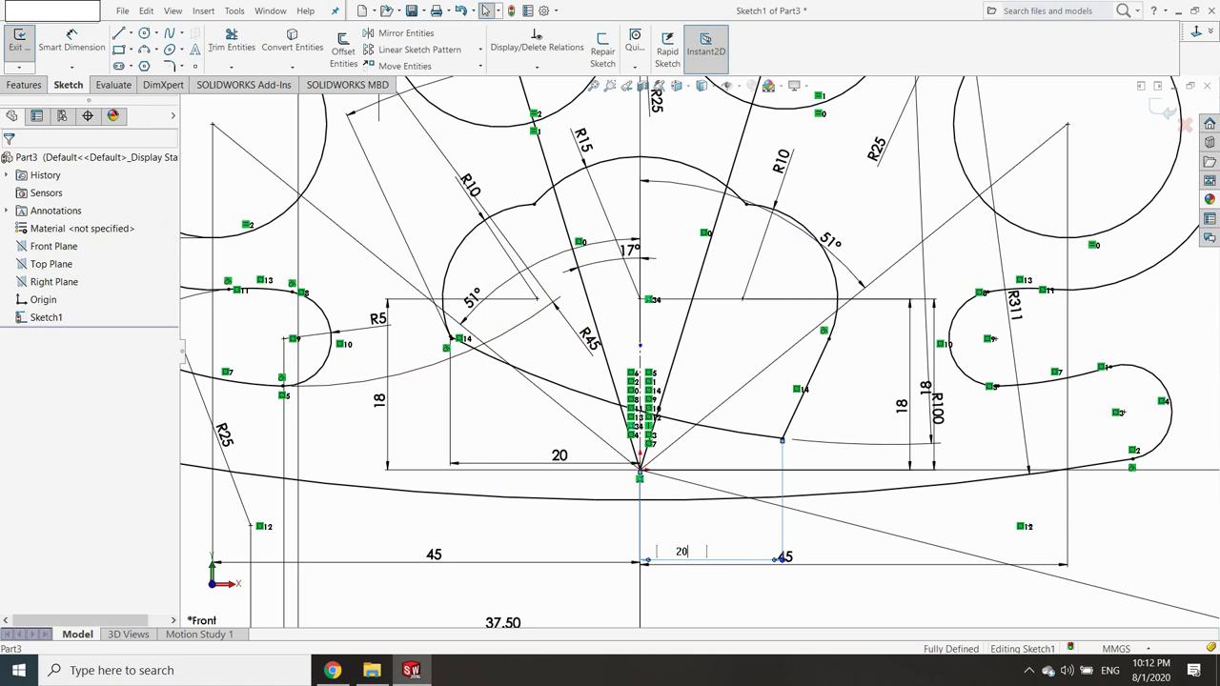
key(Return)
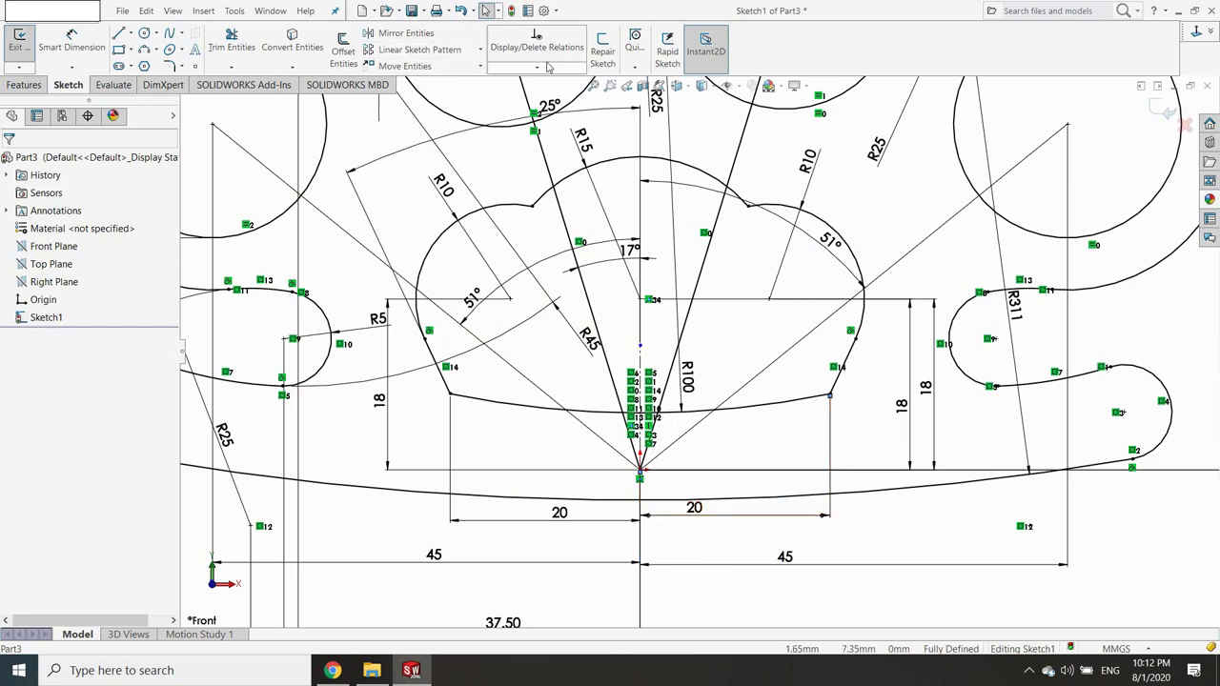
click(172, 67)
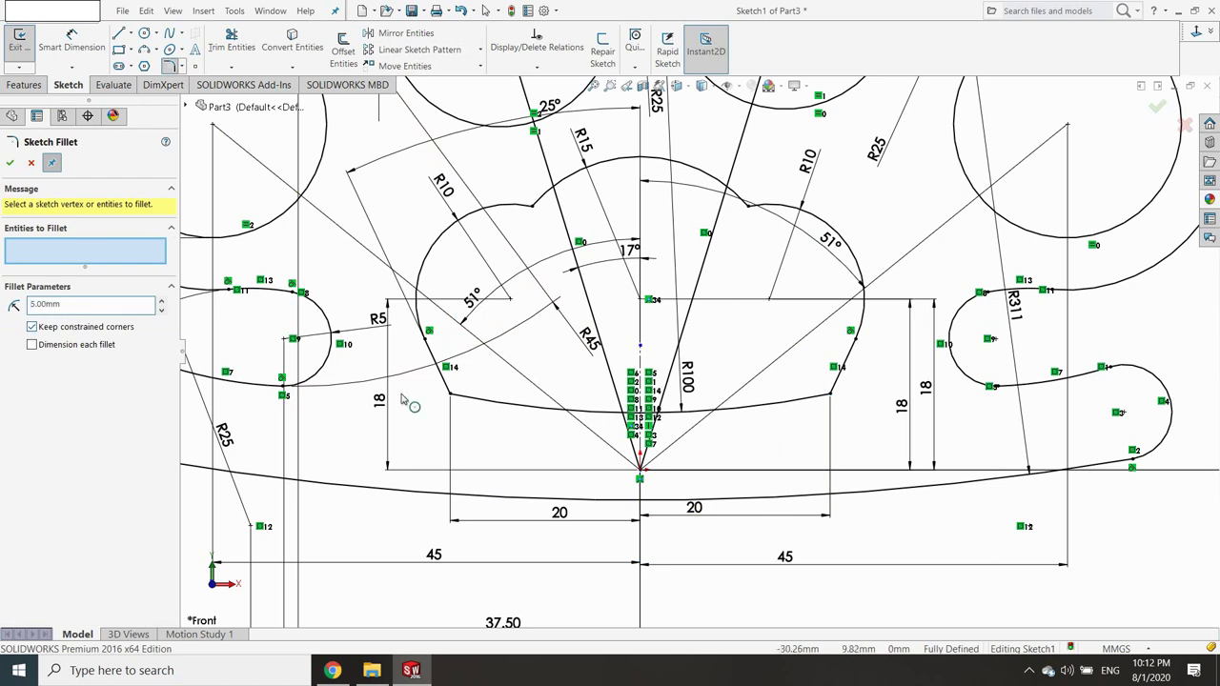
Round the lobe's two bottom corners with 5 mm sketch fillets.
click(452, 398)
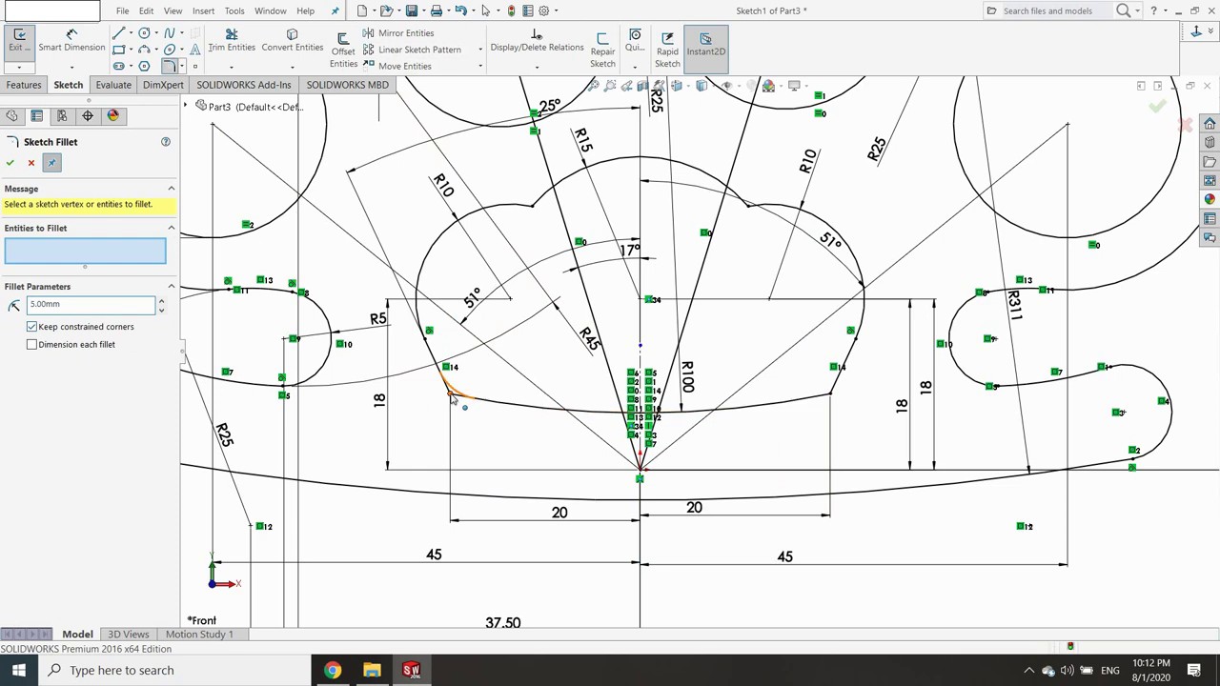
click(832, 400)
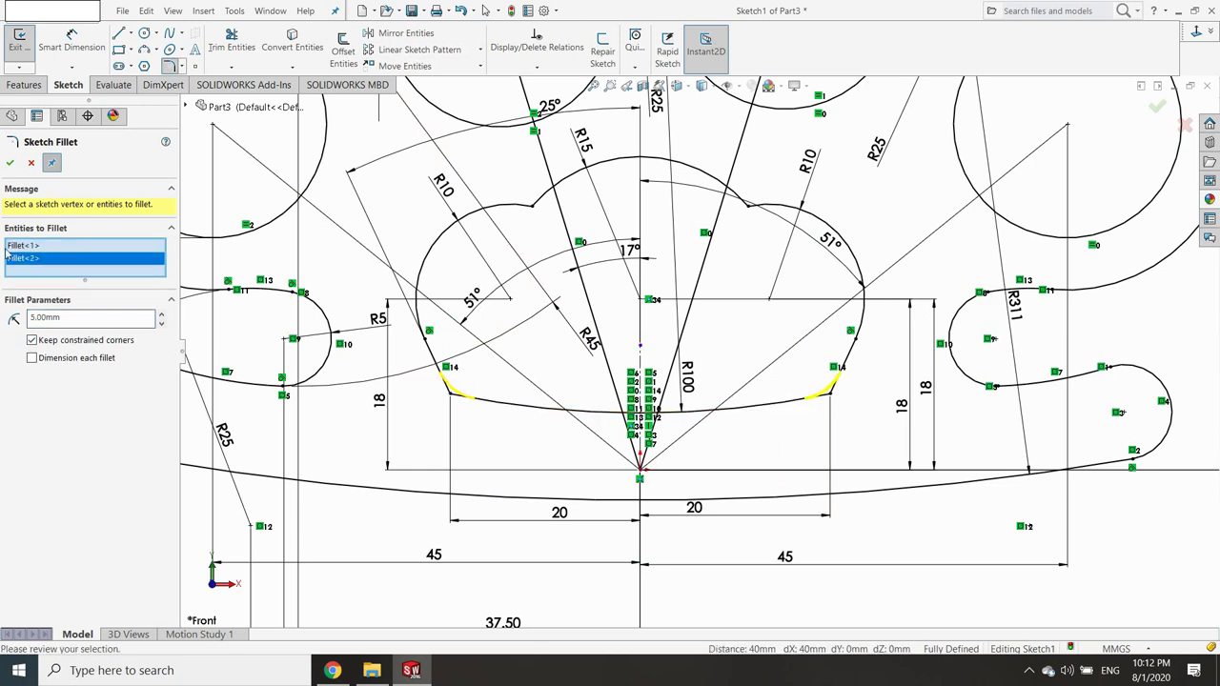
click(9, 165)
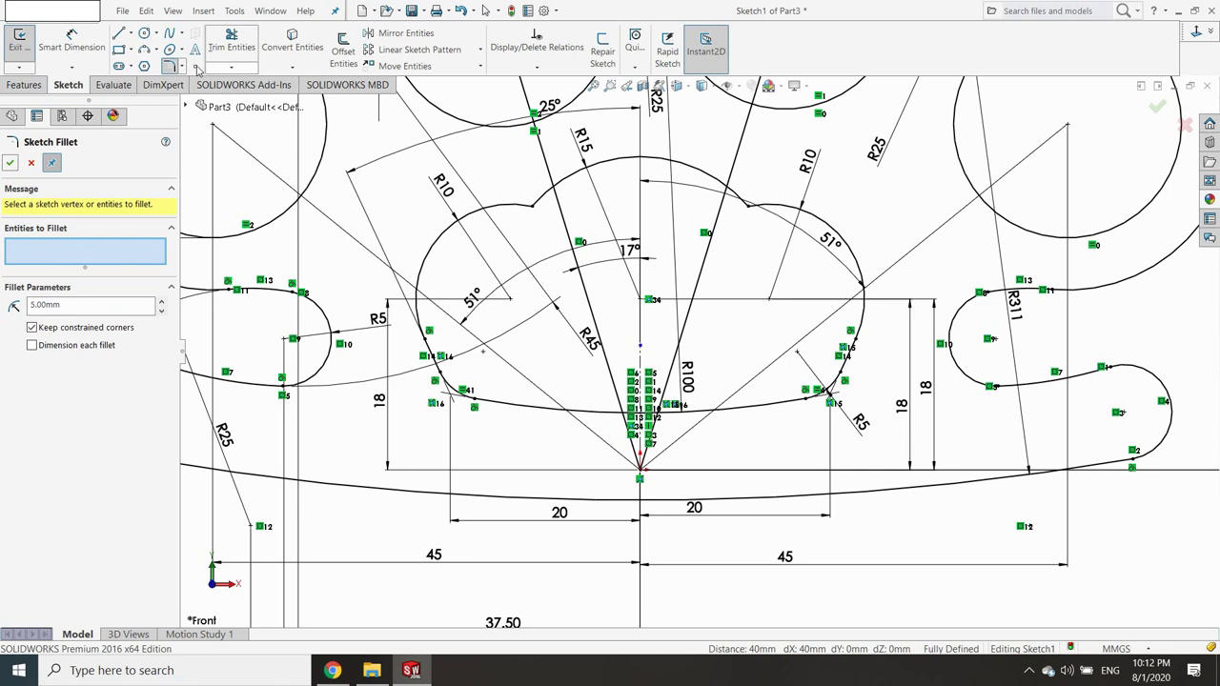
Round the lobe's two upper notches with 10 mm sketch fillets.
double_click(62, 303)
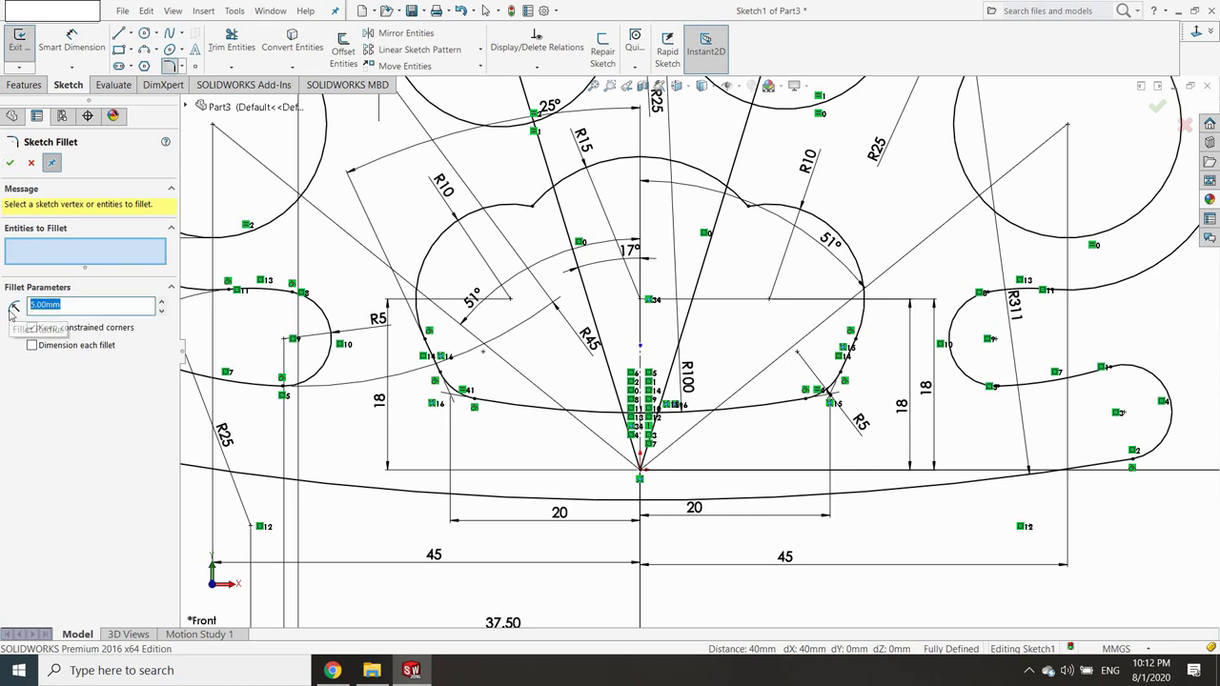
text(10)
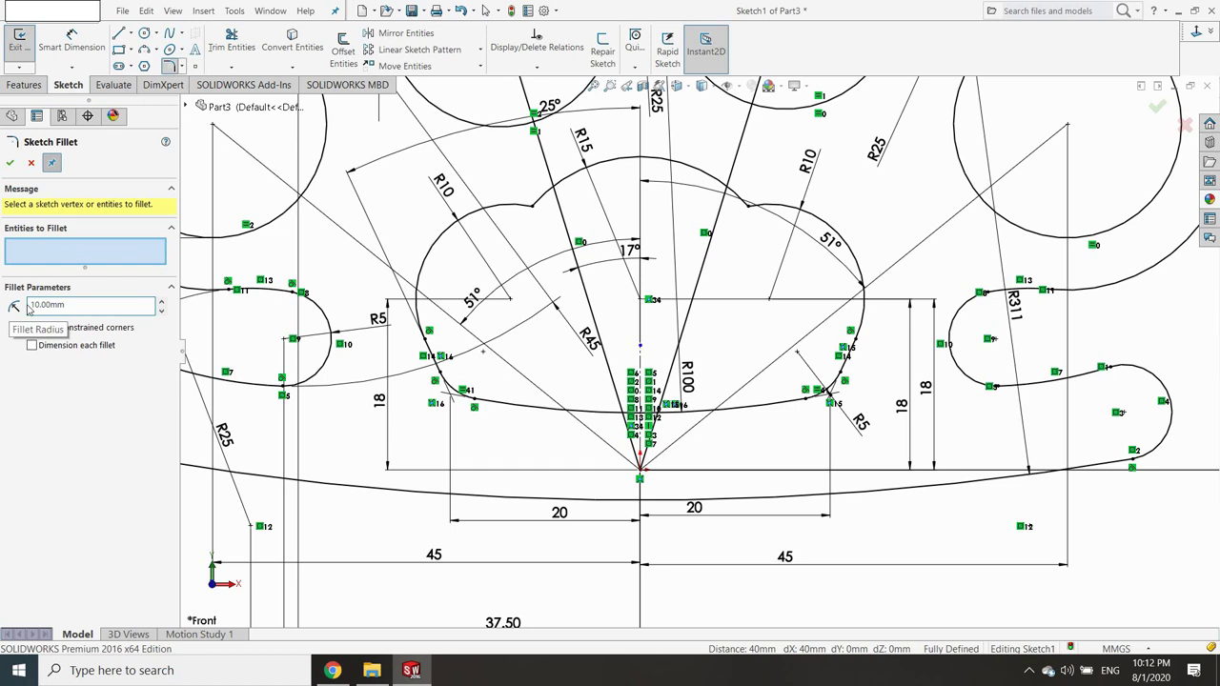
click(543, 204)
click(749, 201)
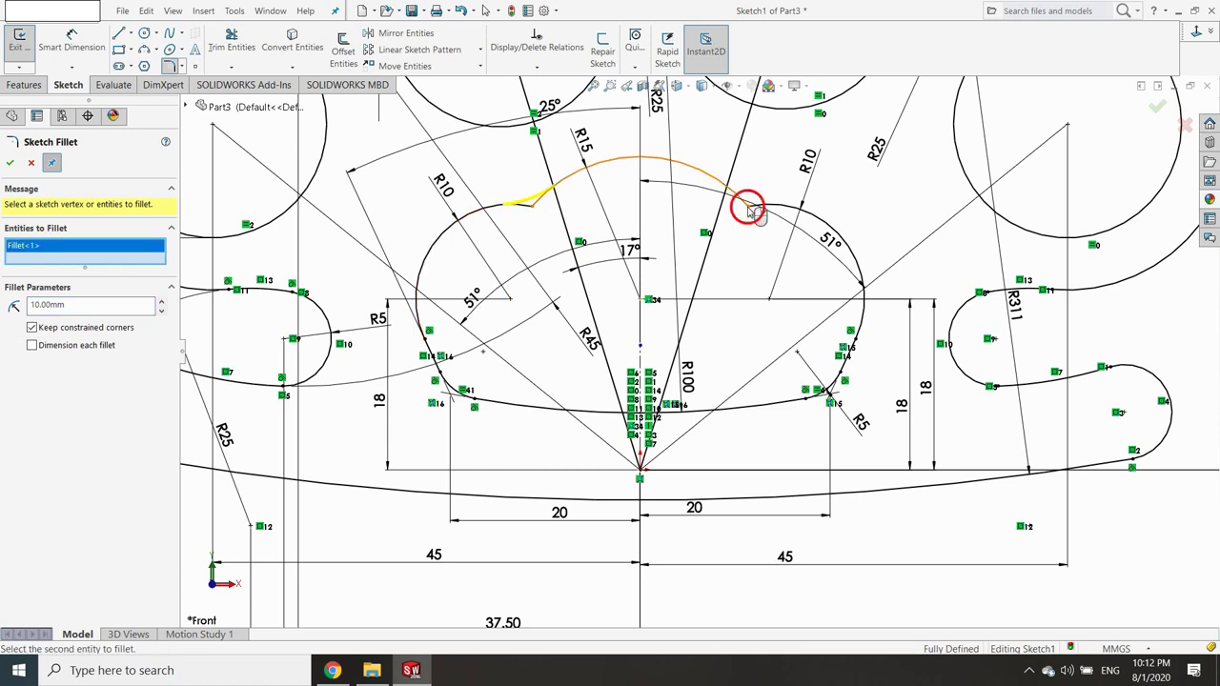
click(12, 163)
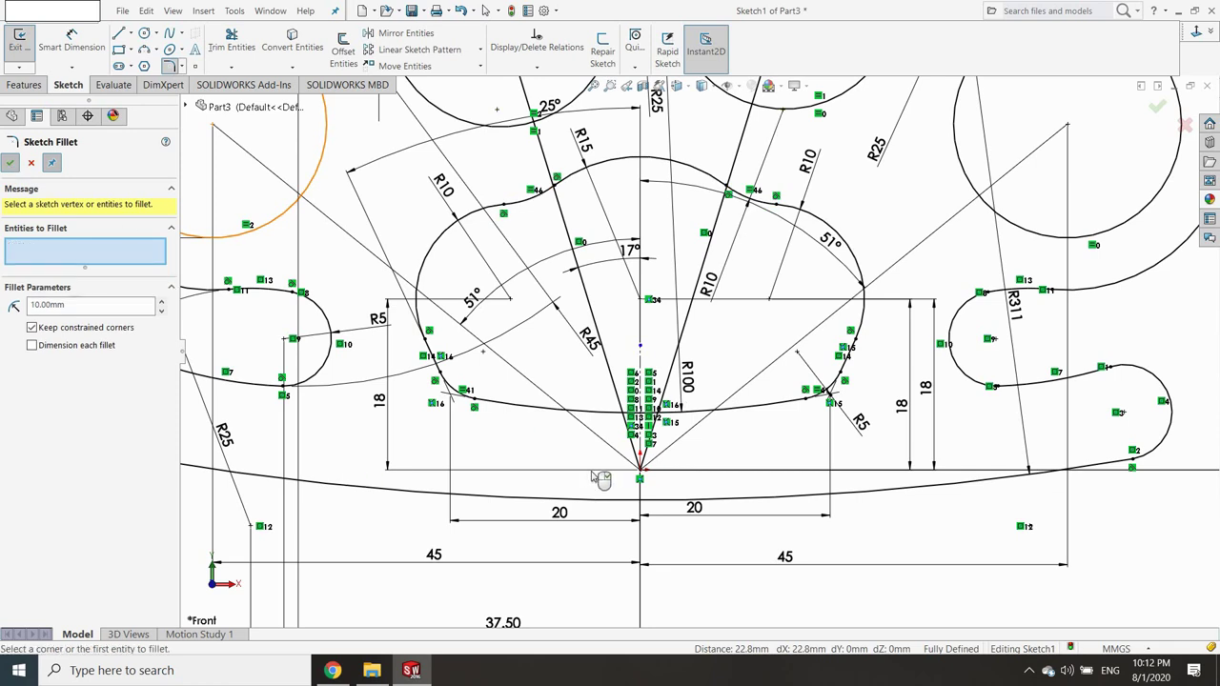
key(f)
key(ctrl+Left)
Draw three small pin-hole circles between the finger holes.
key(ctrl+Down)
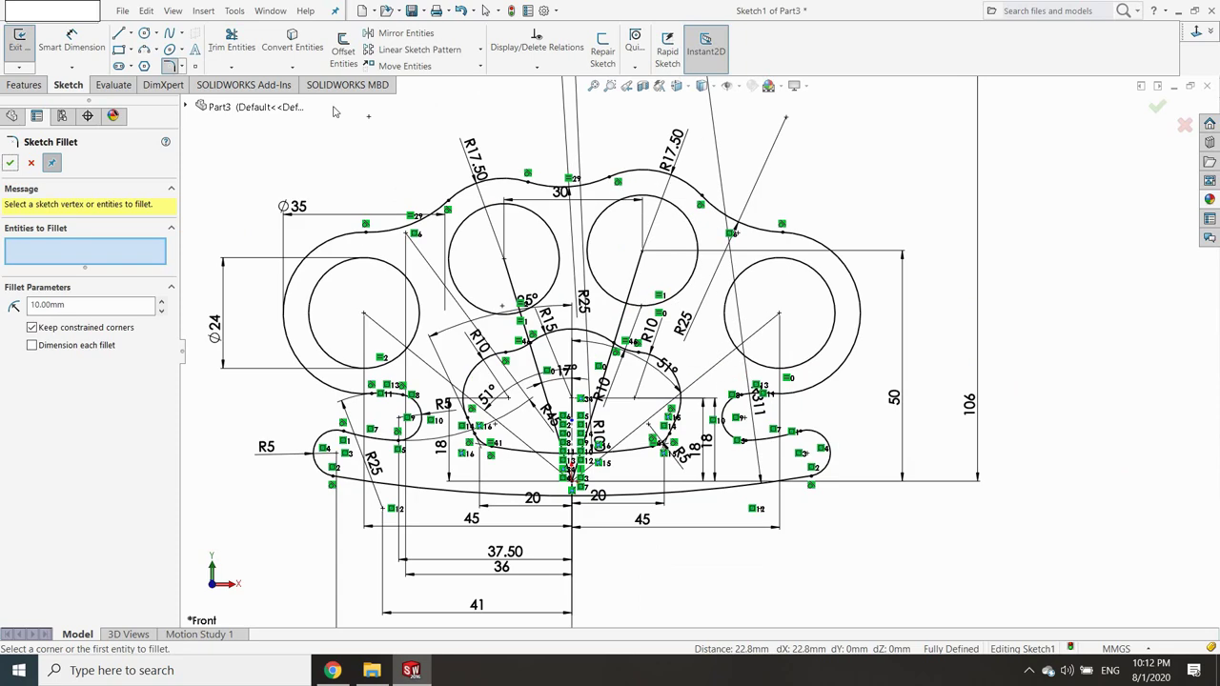
click(144, 33)
scroll(415, 345, down, 3)
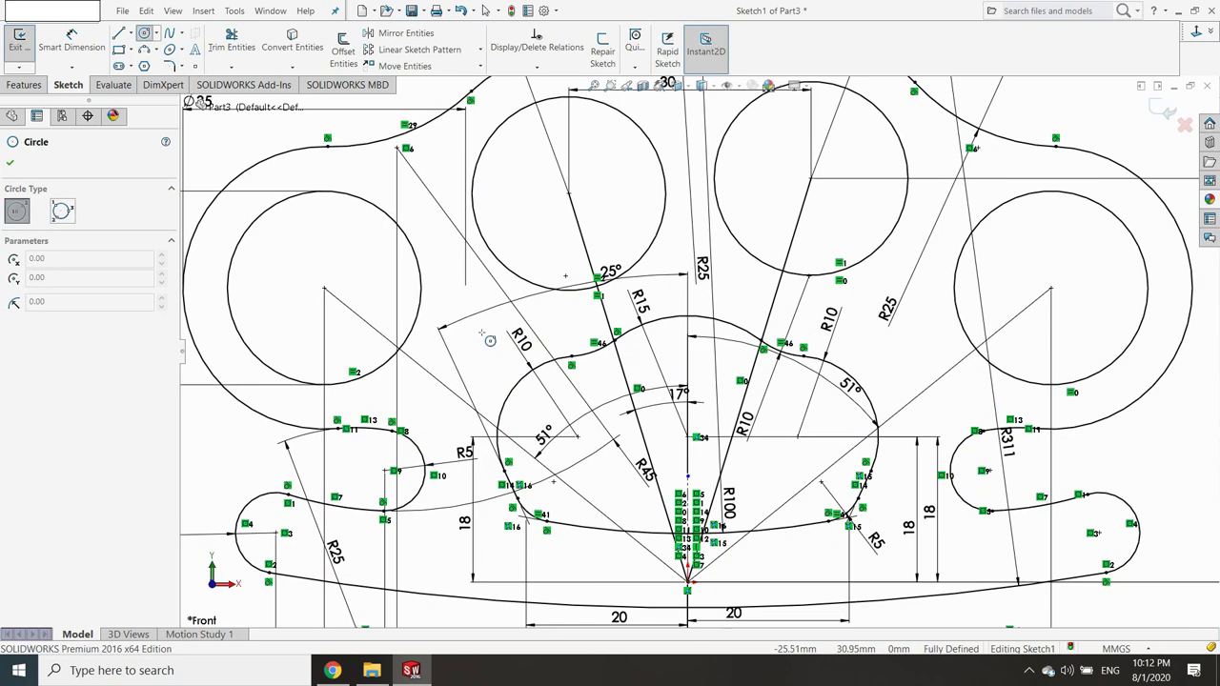
click(488, 339)
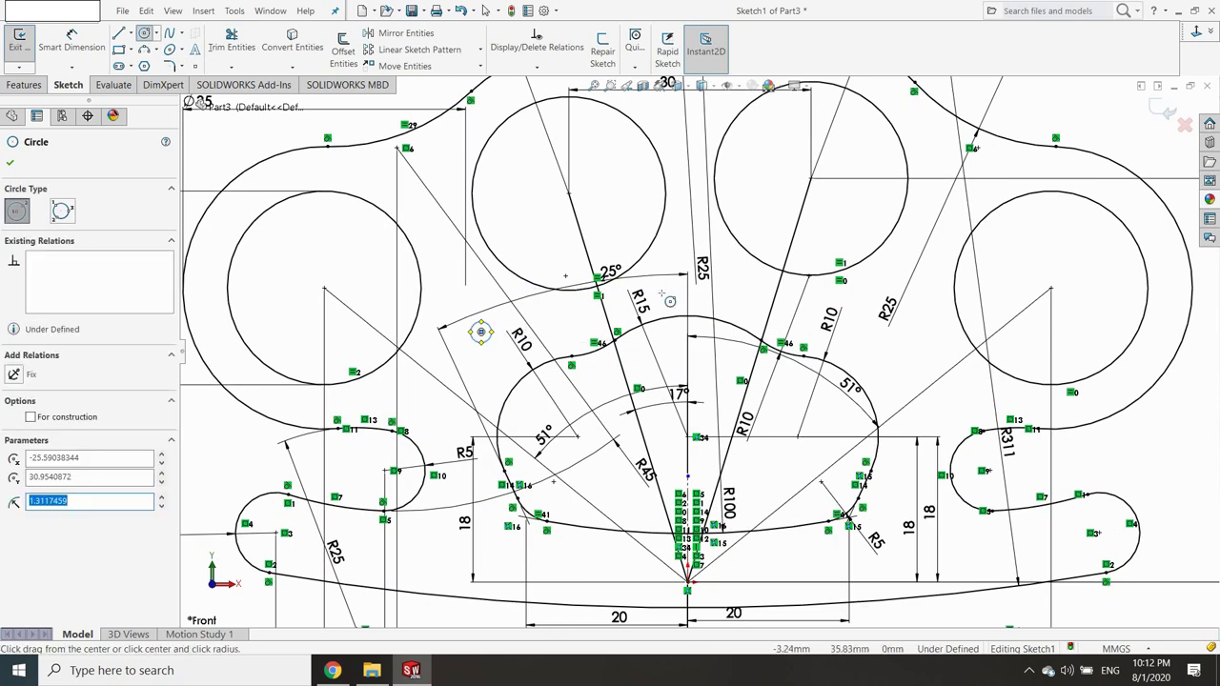
click(662, 294)
click(675, 312)
click(864, 340)
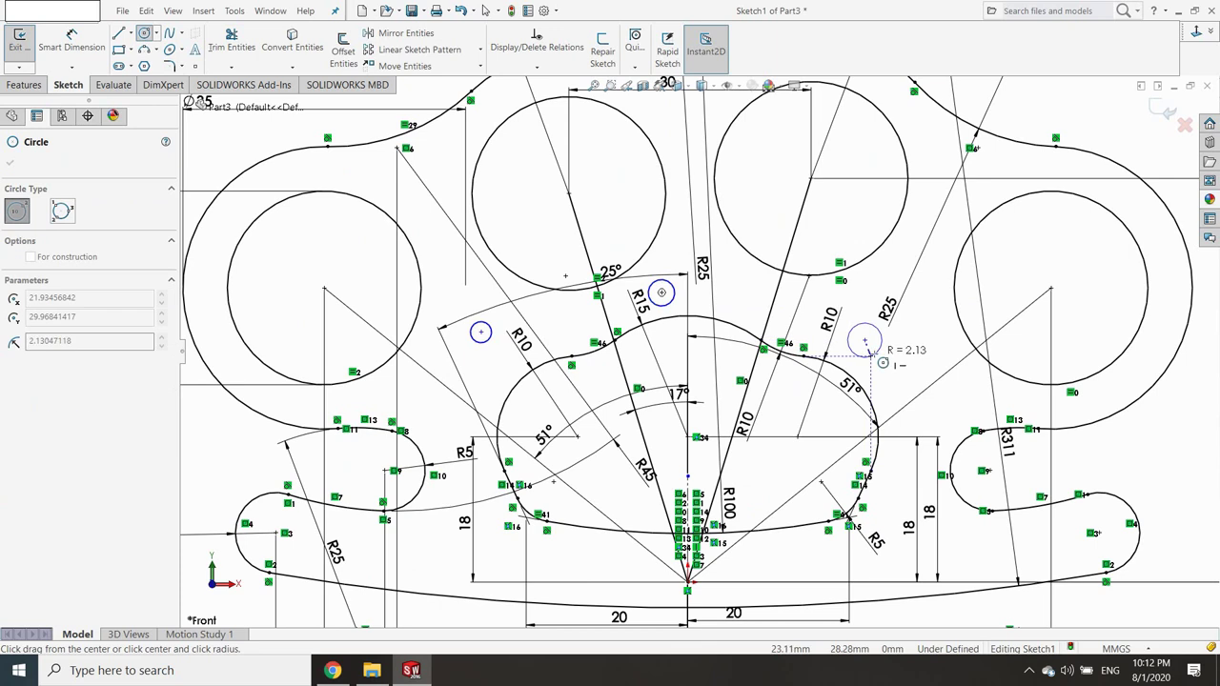
click(879, 359)
Dimension the right pin-hole centre 32 mm and the middle one 37 mm above the origin.
click(72, 38)
click(686, 579)
click(865, 340)
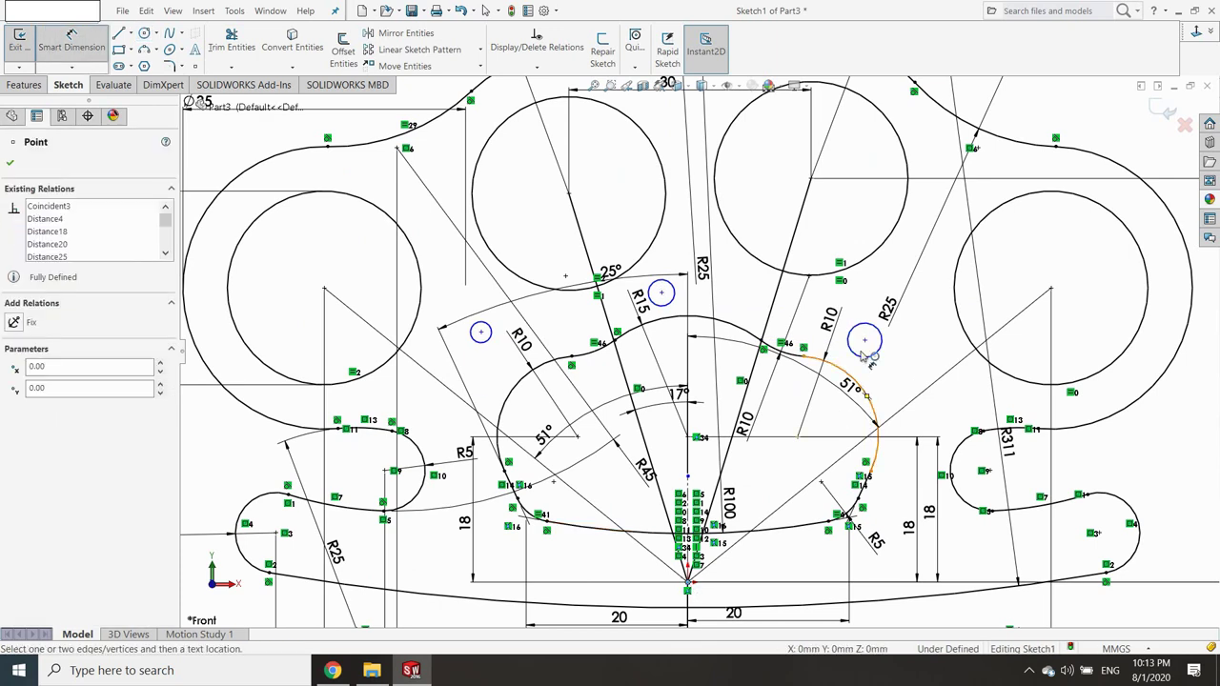
click(1165, 462)
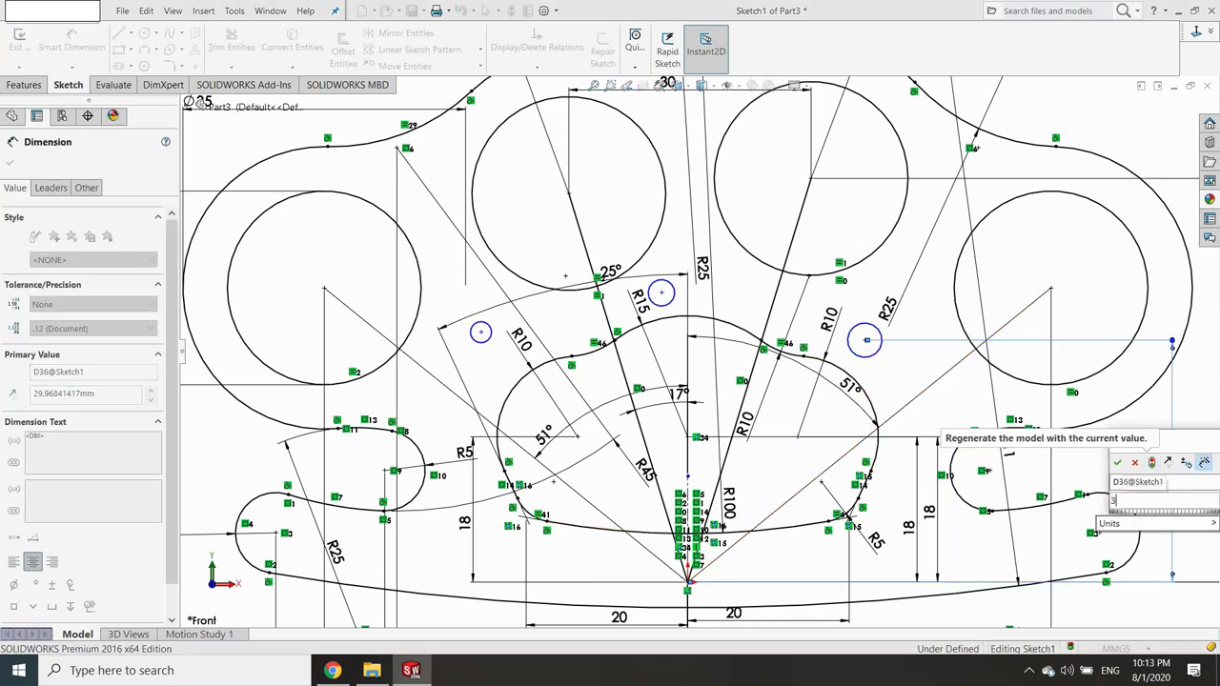
text(32)
key(Return)
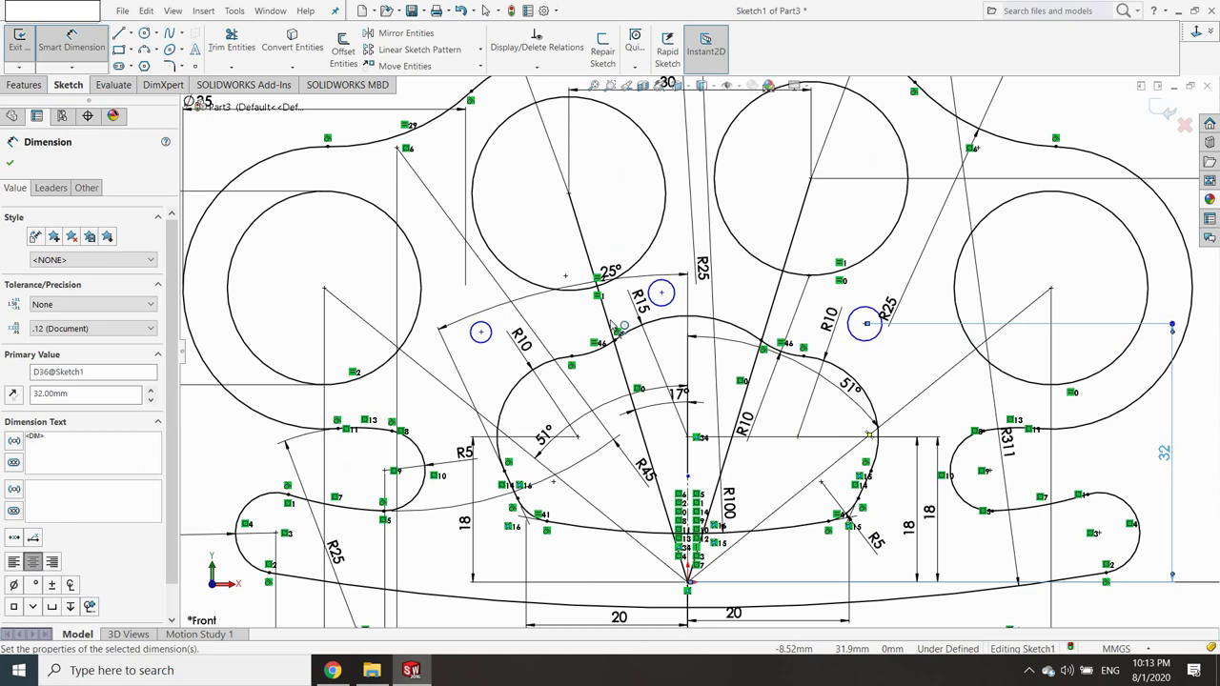
click(661, 293)
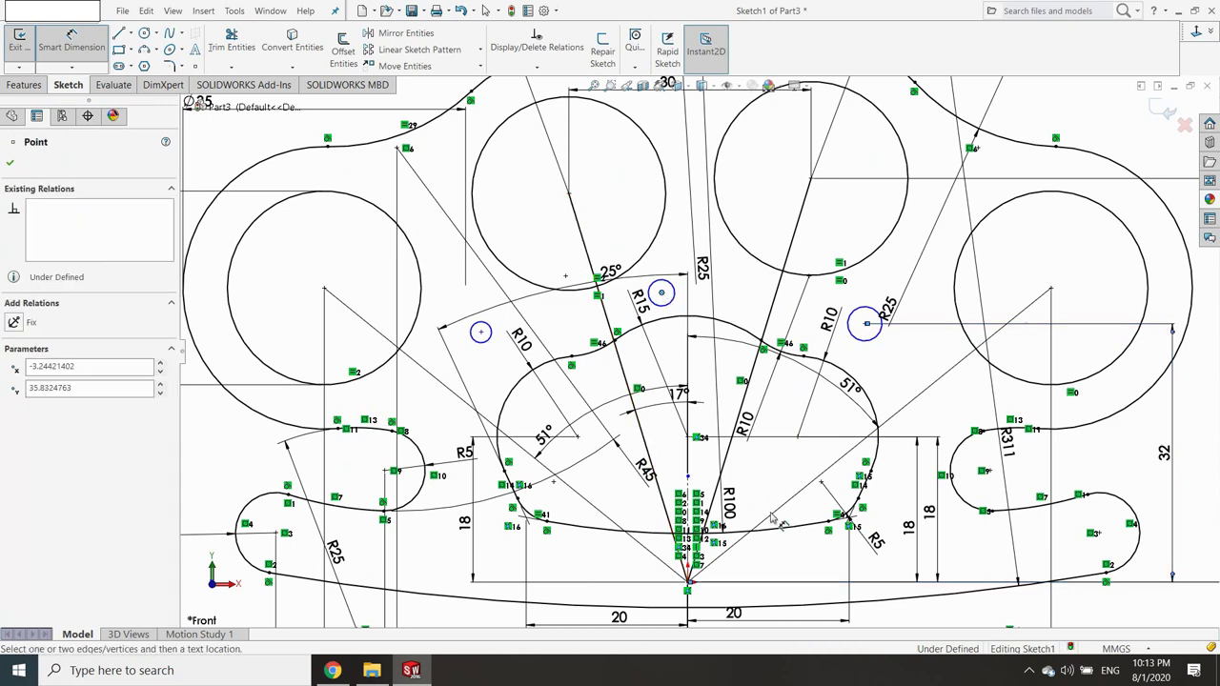
click(690, 583)
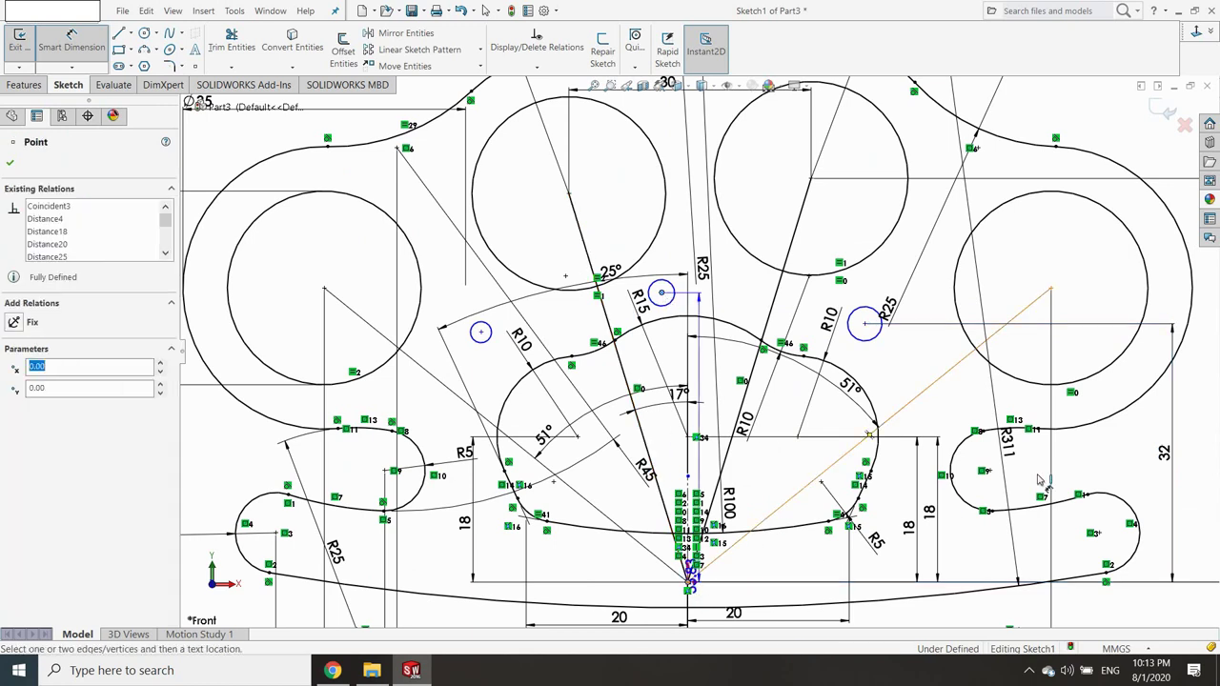
click(1187, 477)
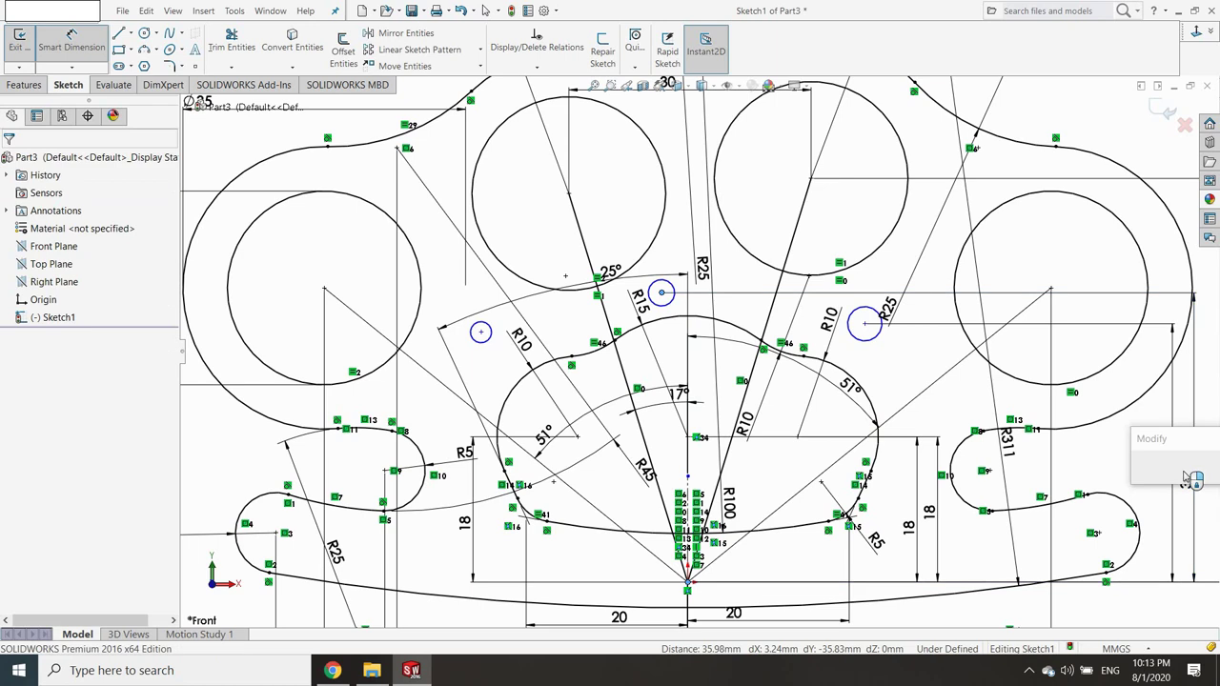
text(3732)
key(Return)
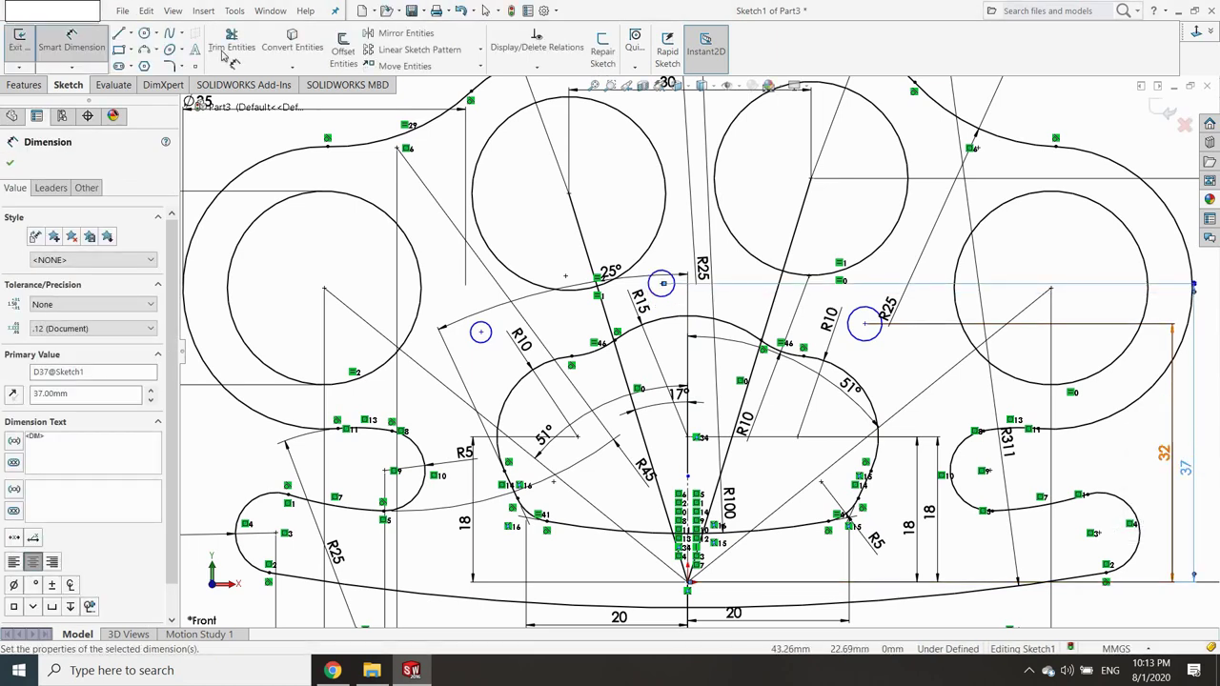
Make the left and right pin-hole centres horizontal to each other.
click(537, 67)
click(519, 98)
click(480, 331)
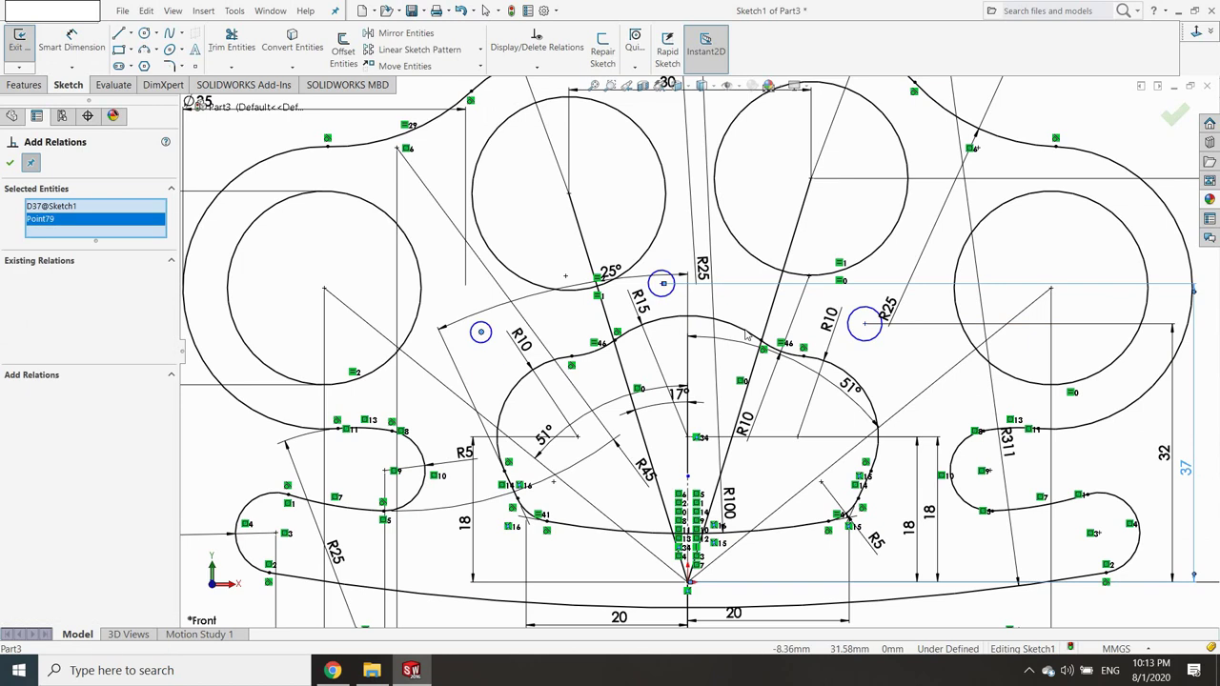
click(864, 325)
click(43, 407)
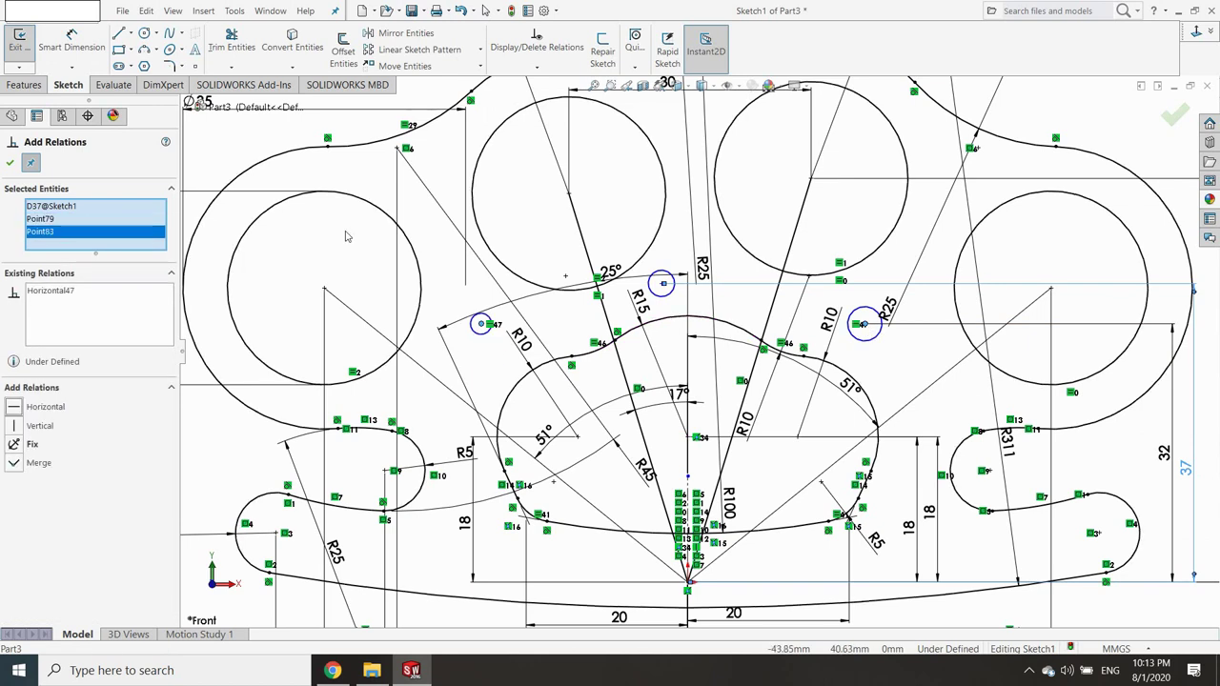
click(11, 164)
Make the middle pin-hole centre coincident with the vertical centreline.
click(537, 67)
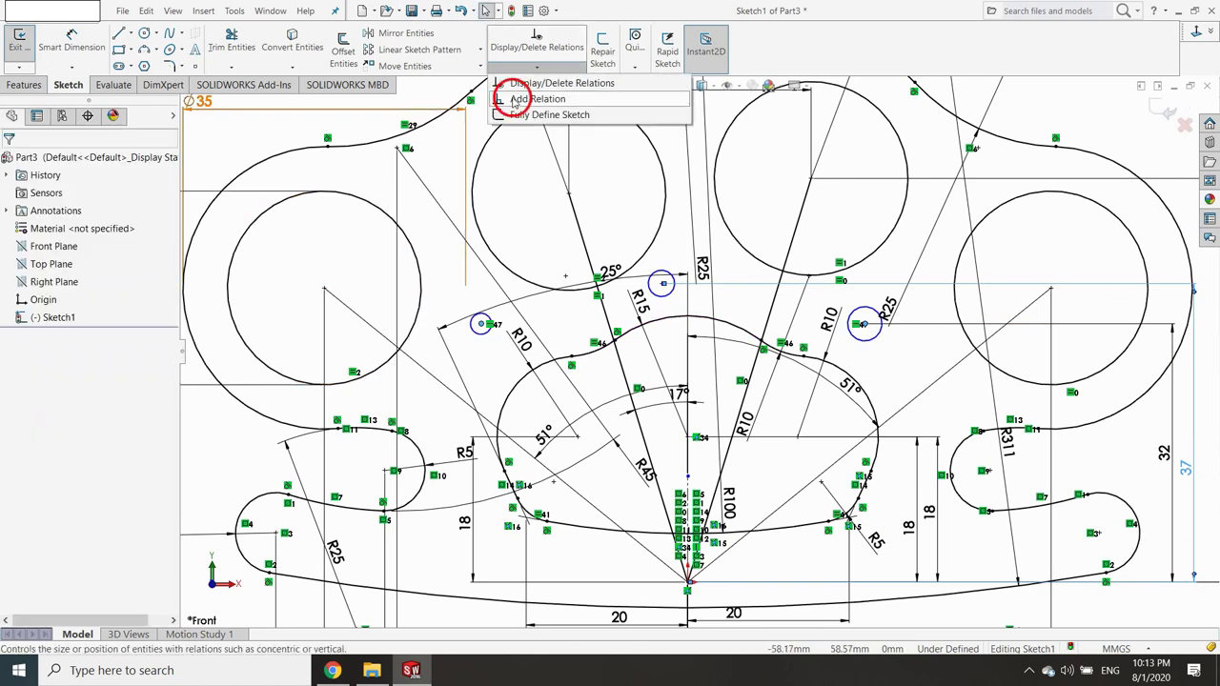
click(506, 99)
right_click(43, 220)
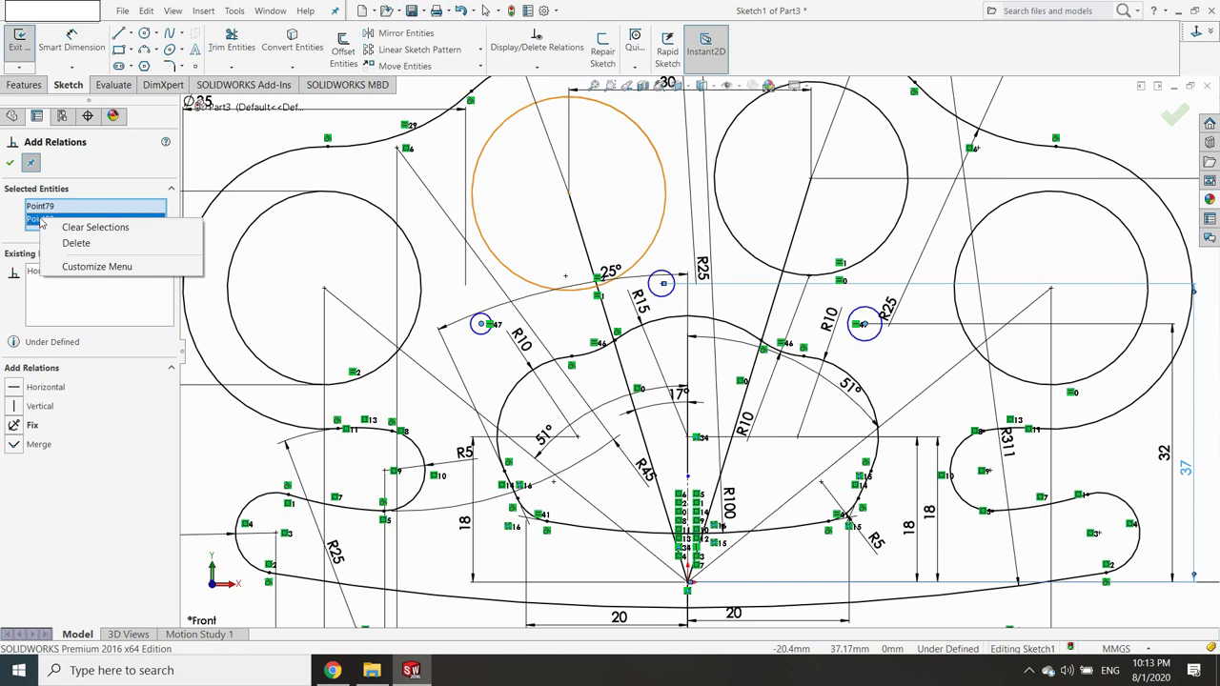
click(76, 244)
right_click(47, 205)
click(63, 230)
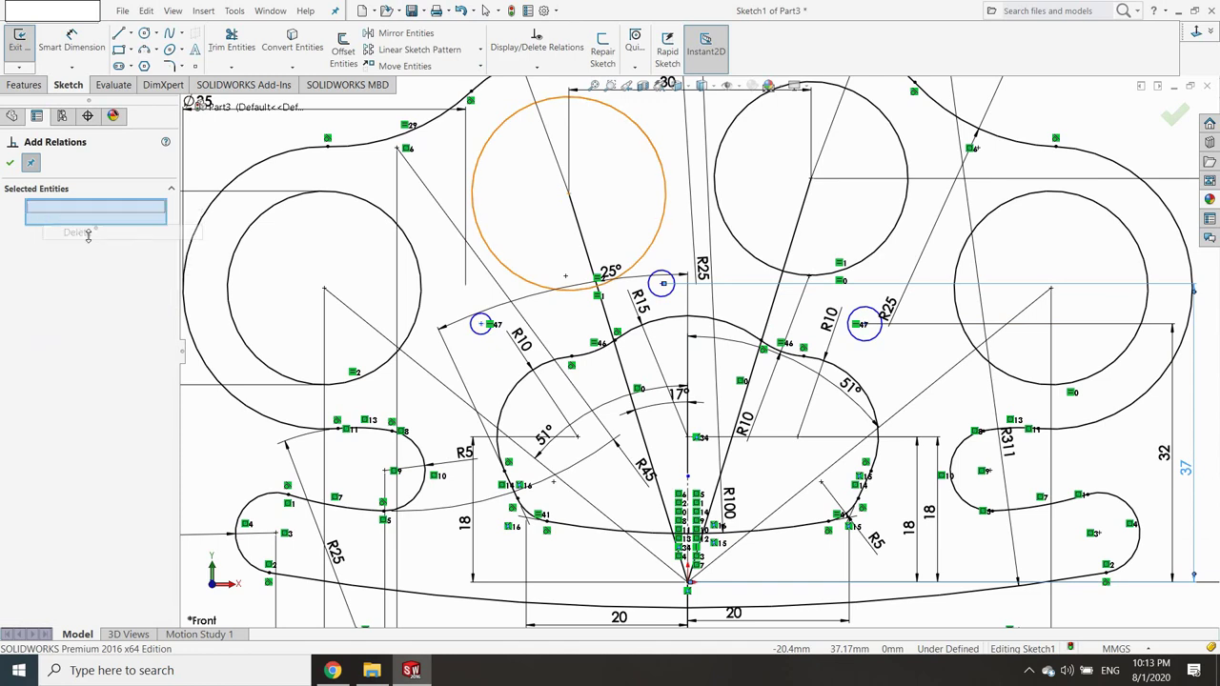
click(663, 283)
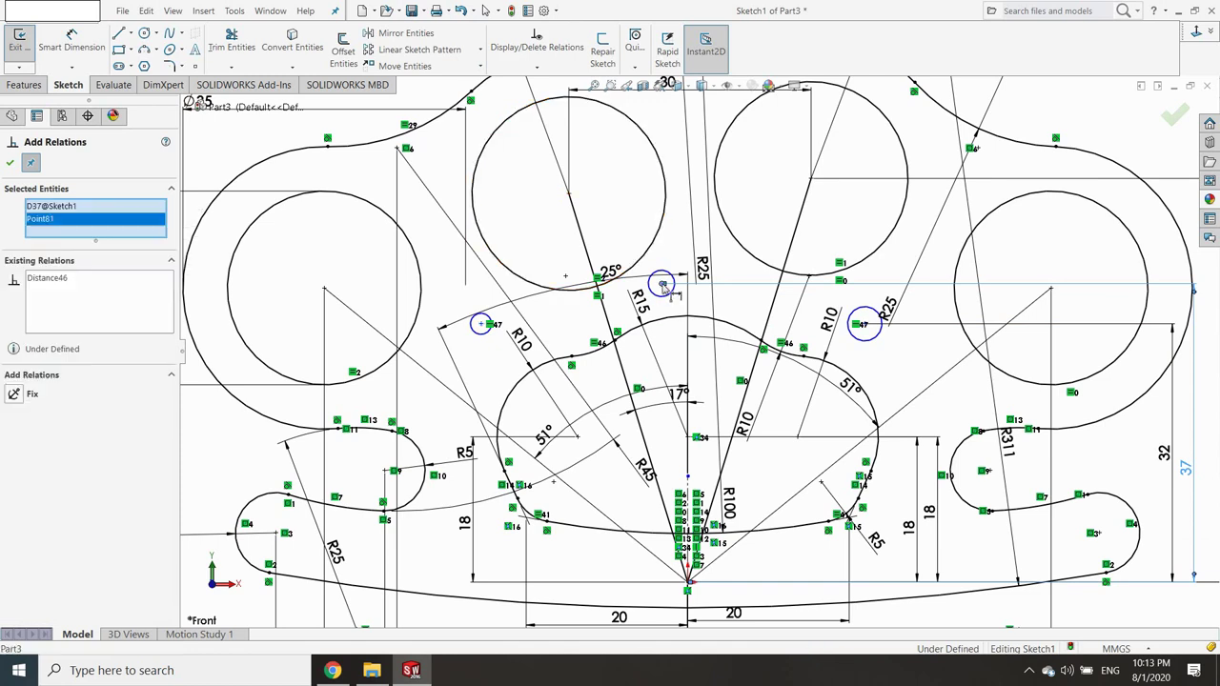
right_click(36, 213)
click(63, 233)
click(620, 143)
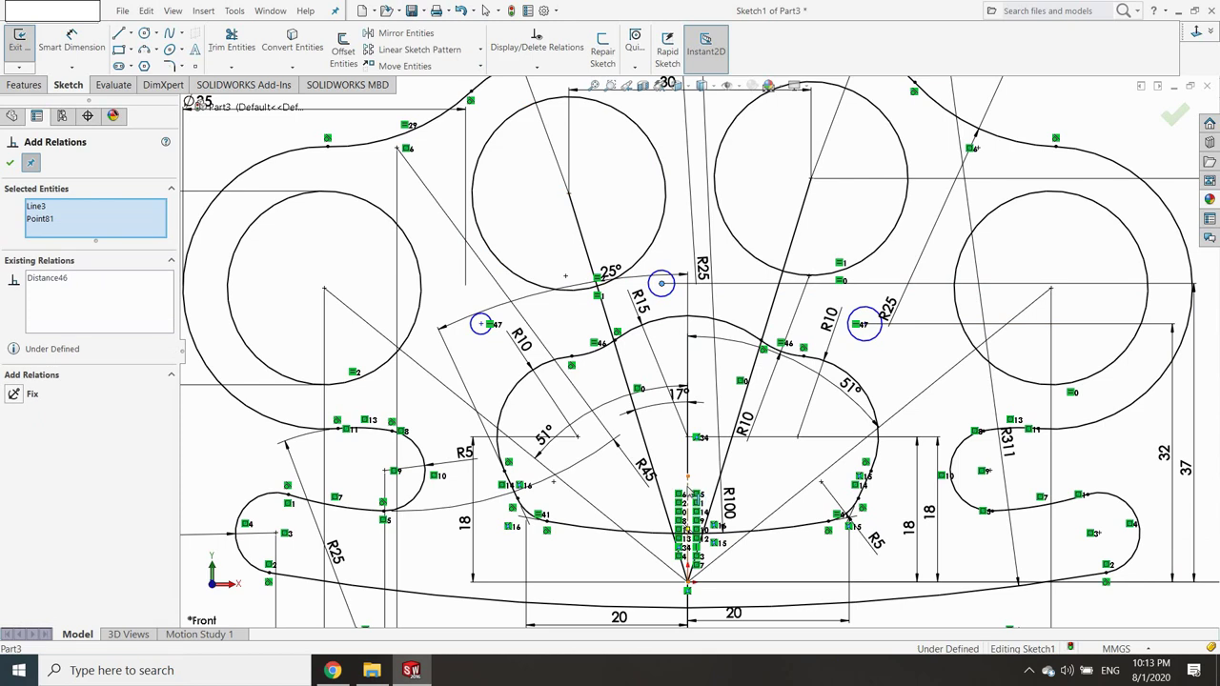
click(42, 411)
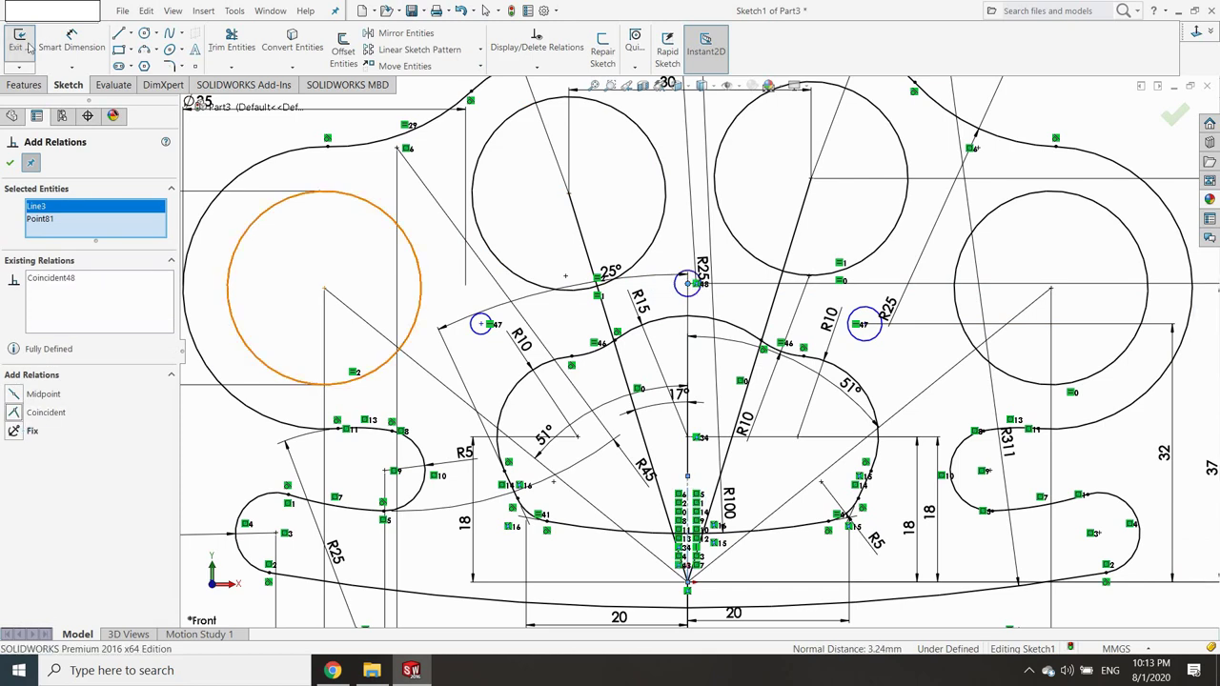
click(72, 43)
click(481, 324)
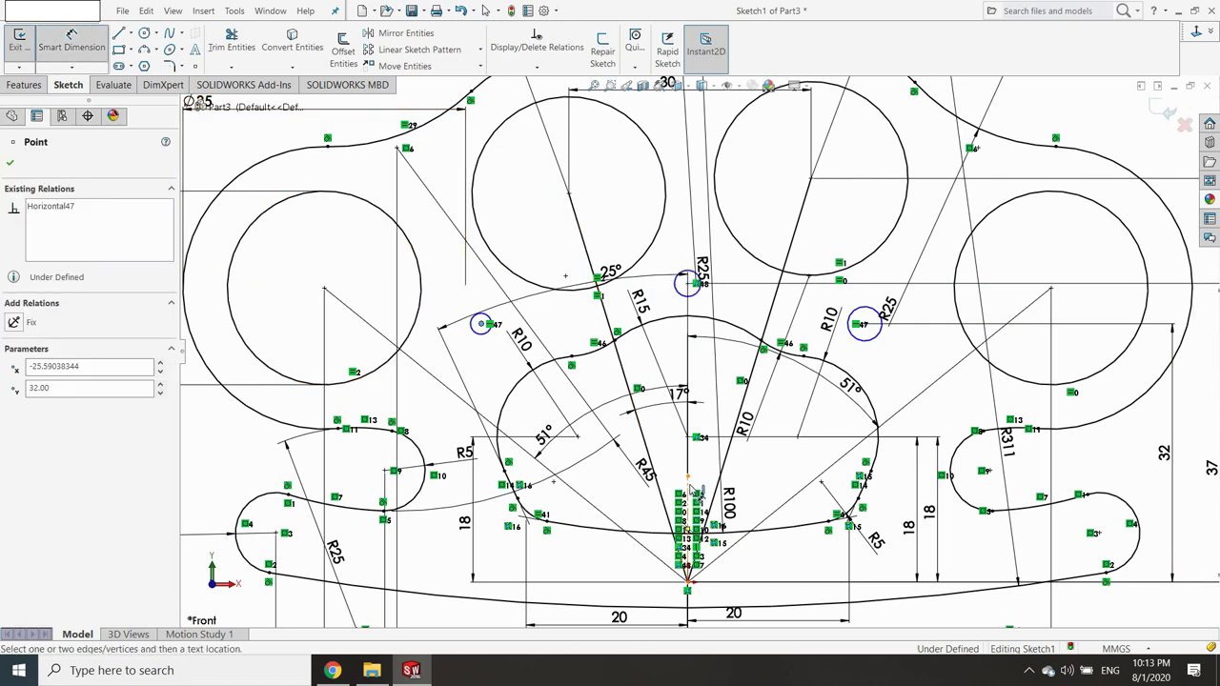
Dimension the outer pin-hole centres 25 mm from the centreline and one circle Ø5.
click(687, 488)
click(629, 489)
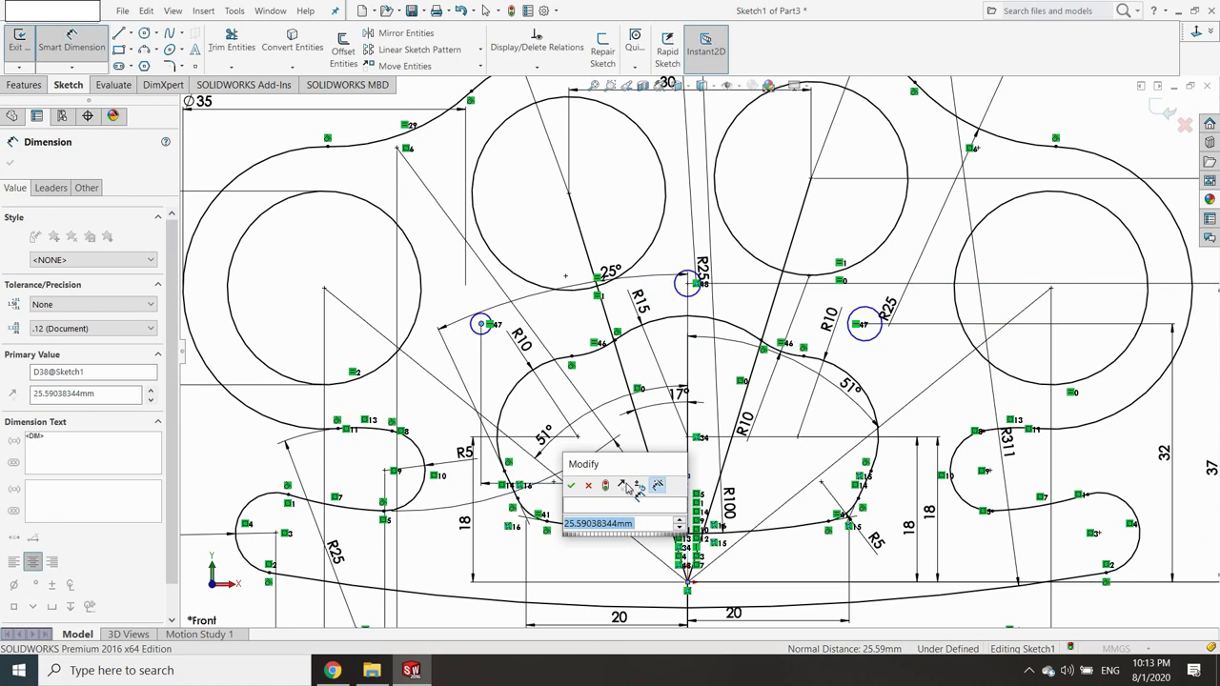
text(25)
key(Return)
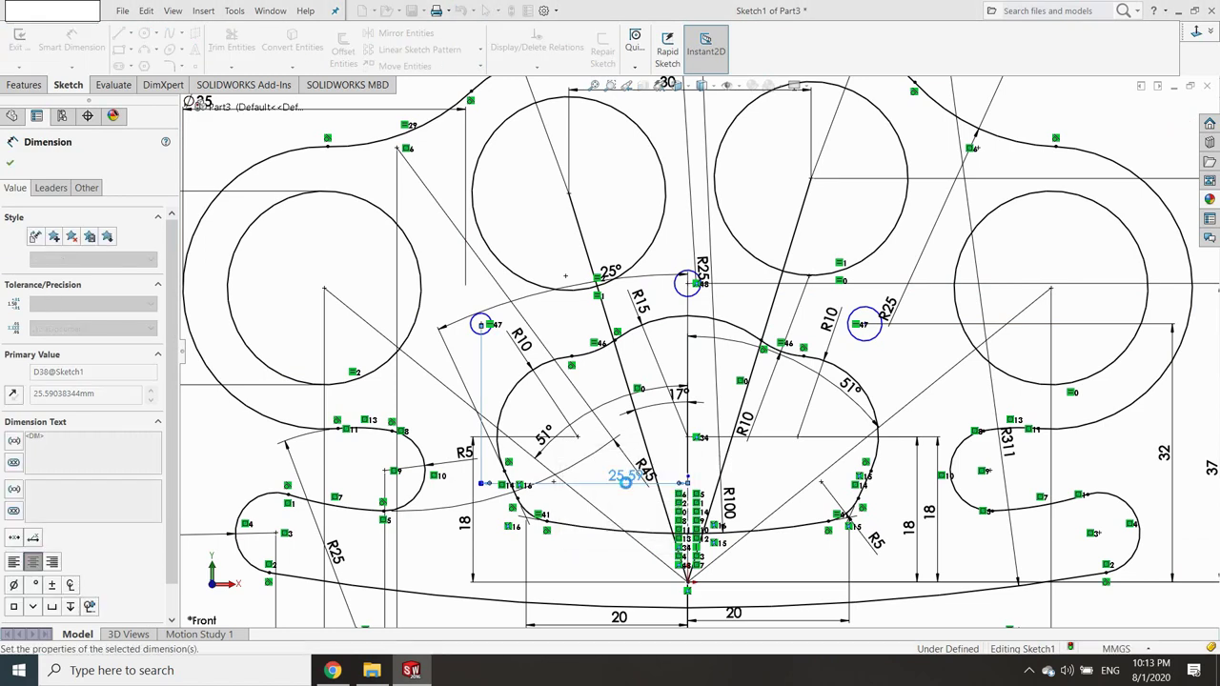
click(864, 325)
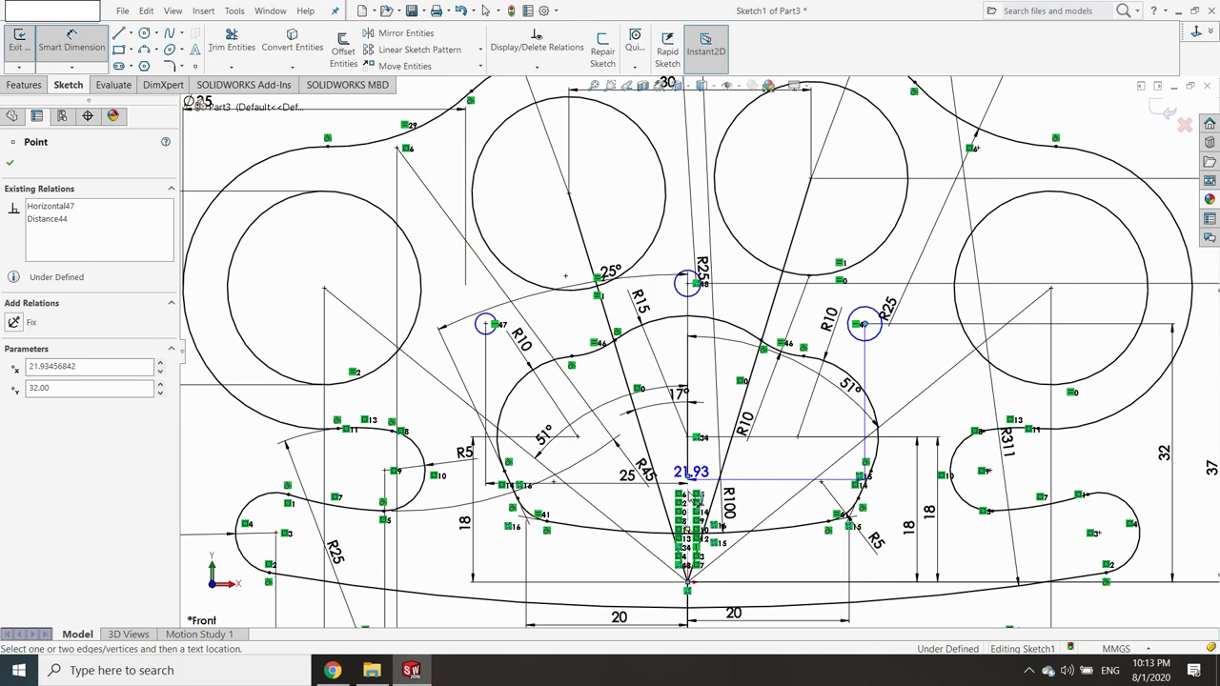
click(769, 455)
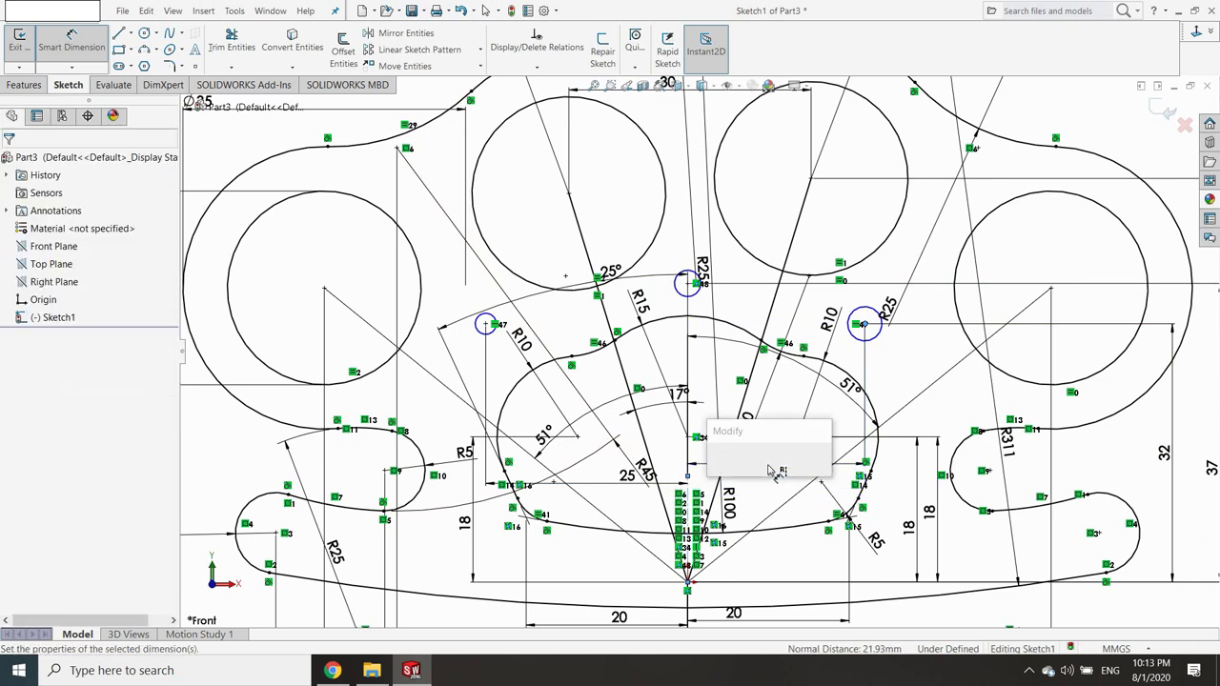
text(25)
key(Return)
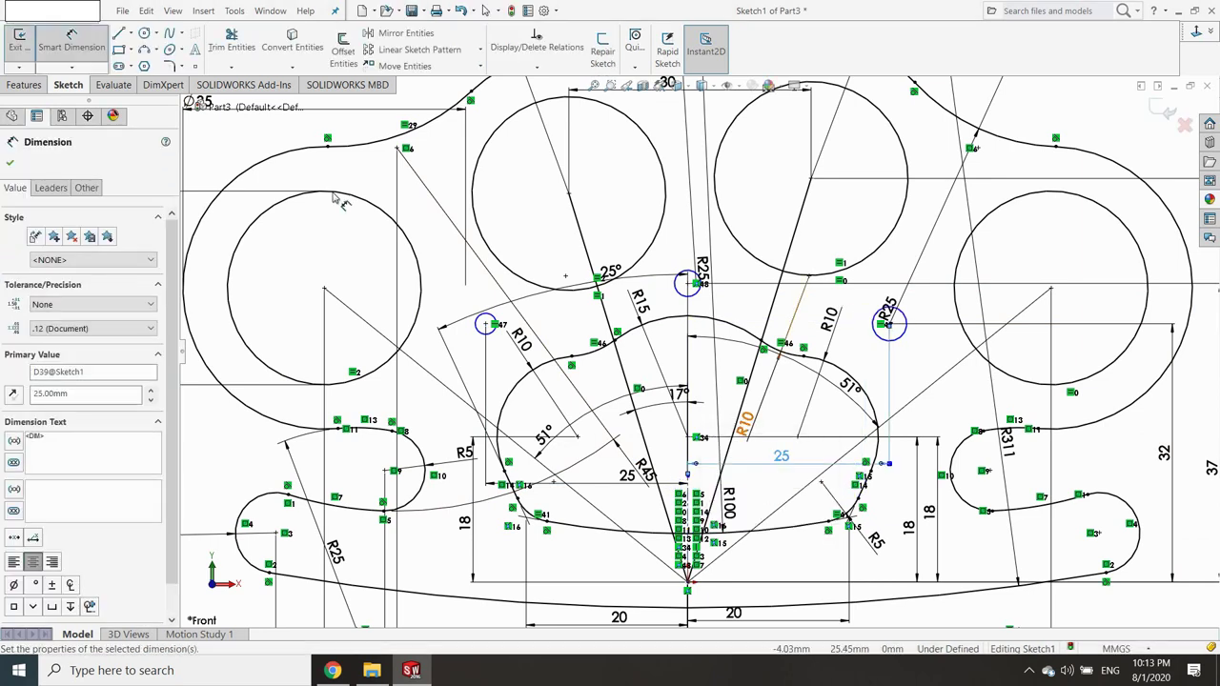
click(896, 339)
click(901, 355)
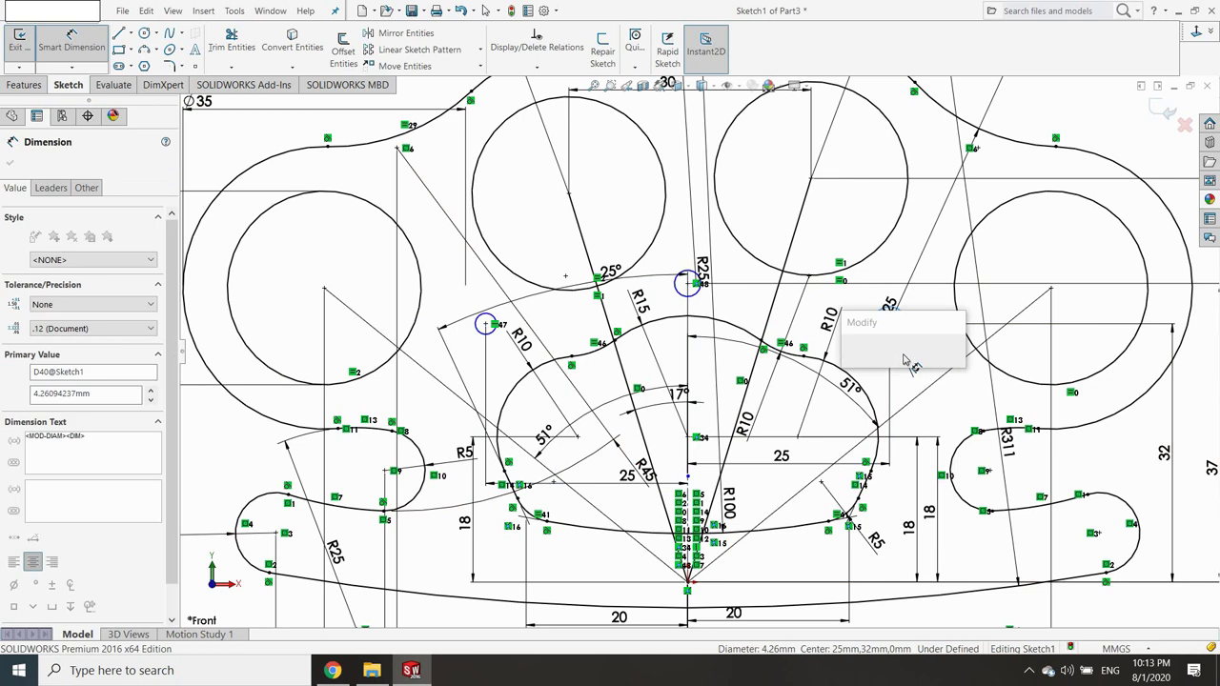
text(5)
key(Return)
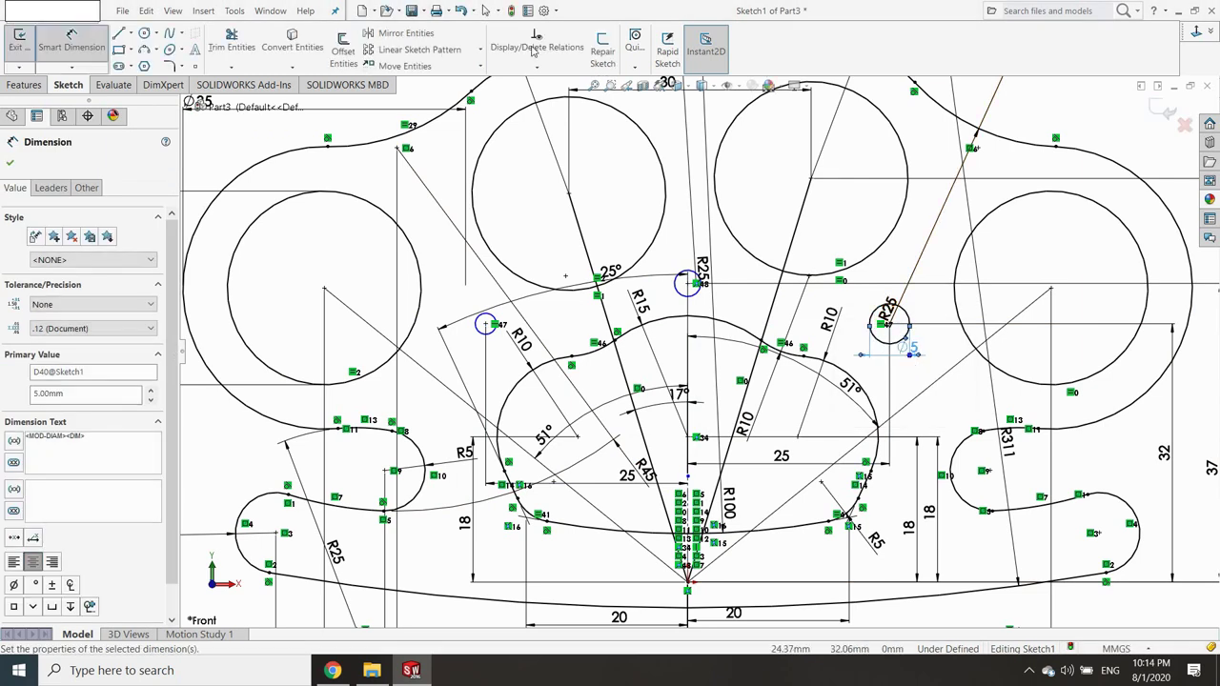
Make all three pin-hole circles Equal in size.
click(537, 71)
click(538, 98)
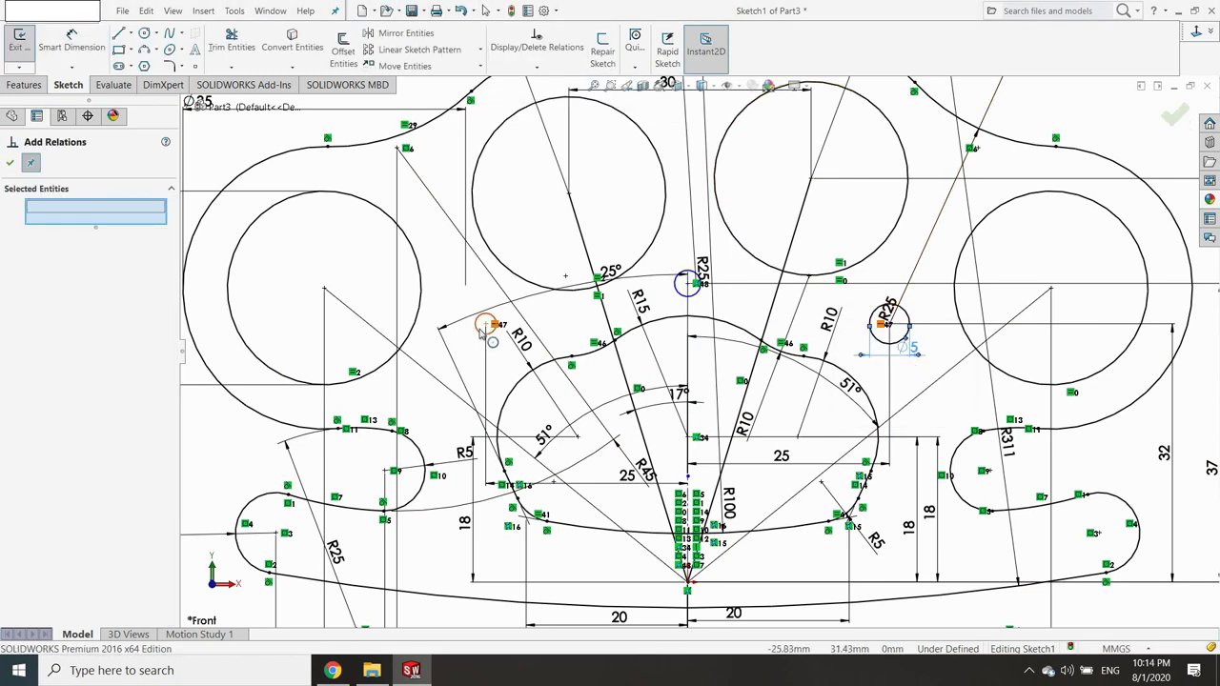
click(667, 318)
click(885, 321)
click(879, 322)
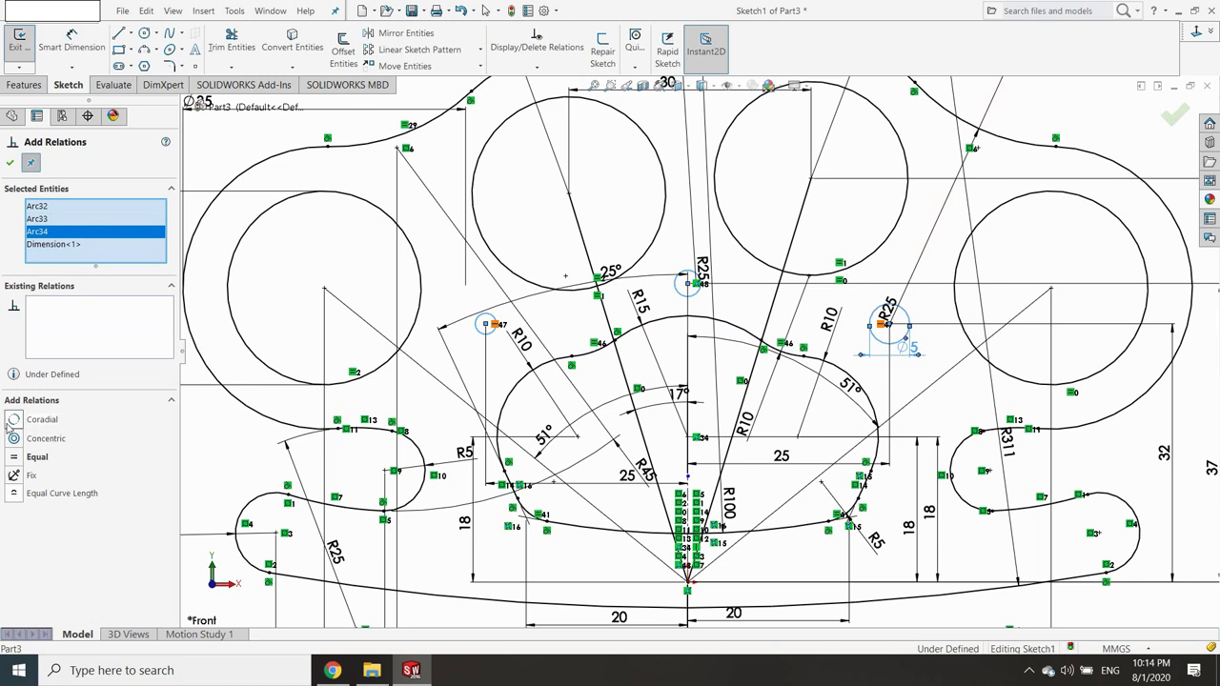
click(15, 458)
click(14, 164)
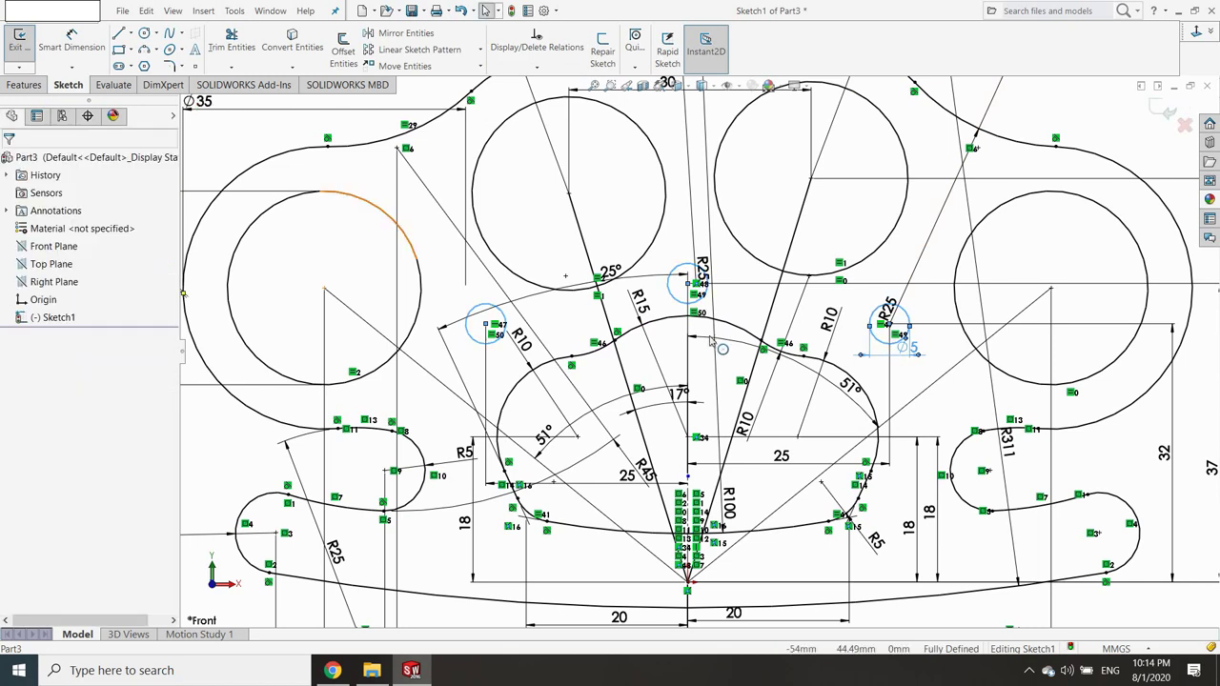
Extrude the sketch 10 mm into the Boss-Extrude1 plate.
key(f)
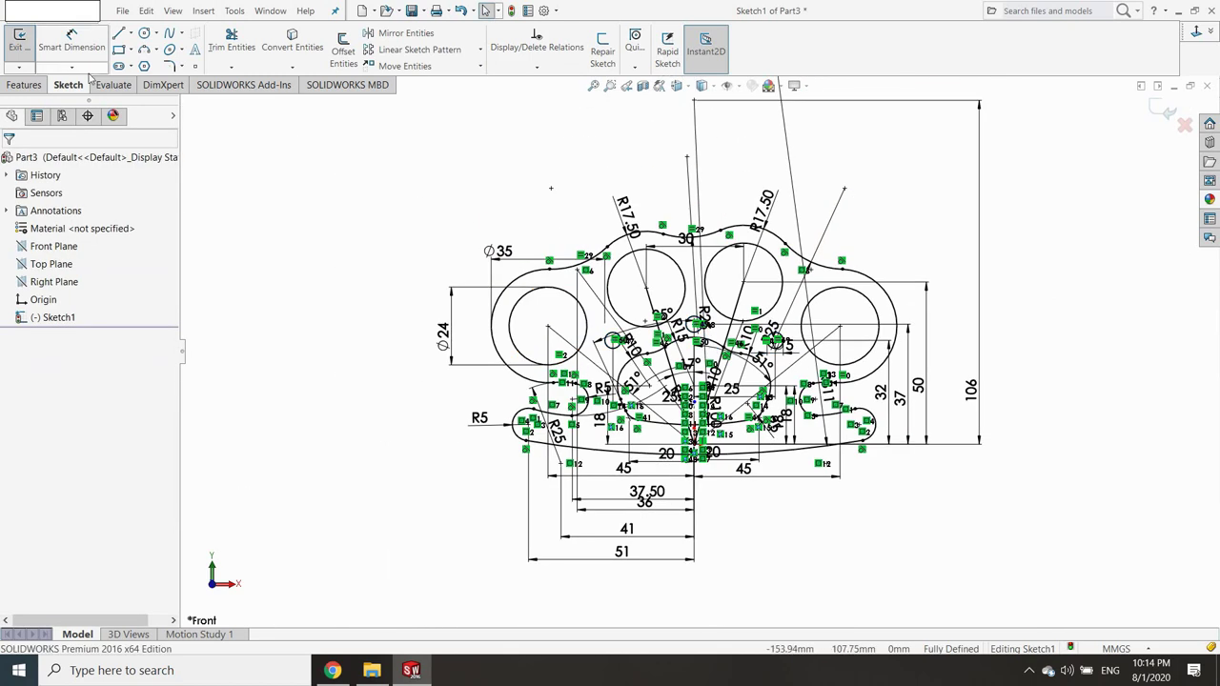
click(19, 42)
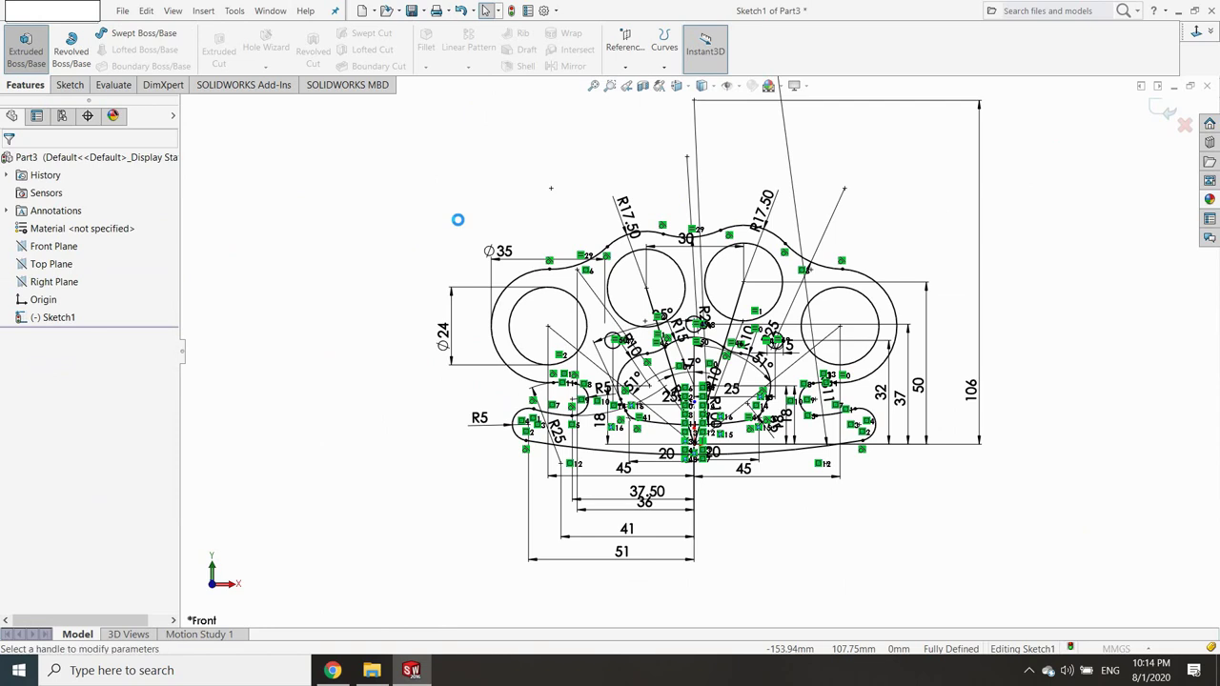
click(681, 320)
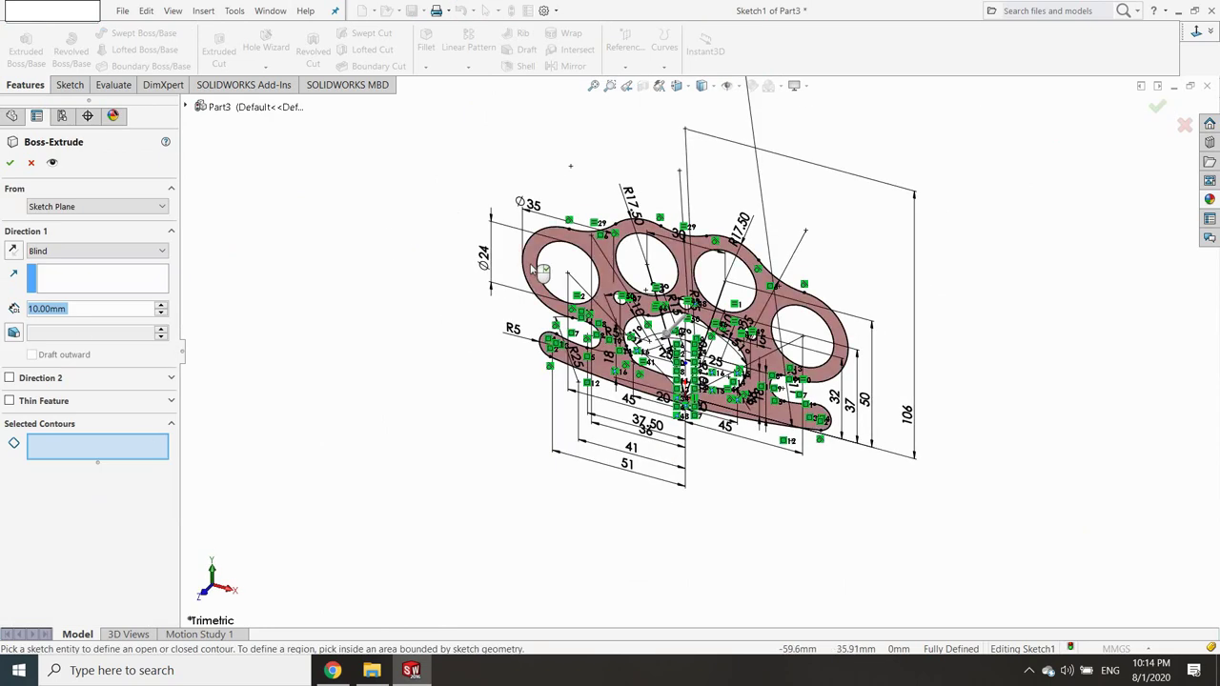
click(10, 164)
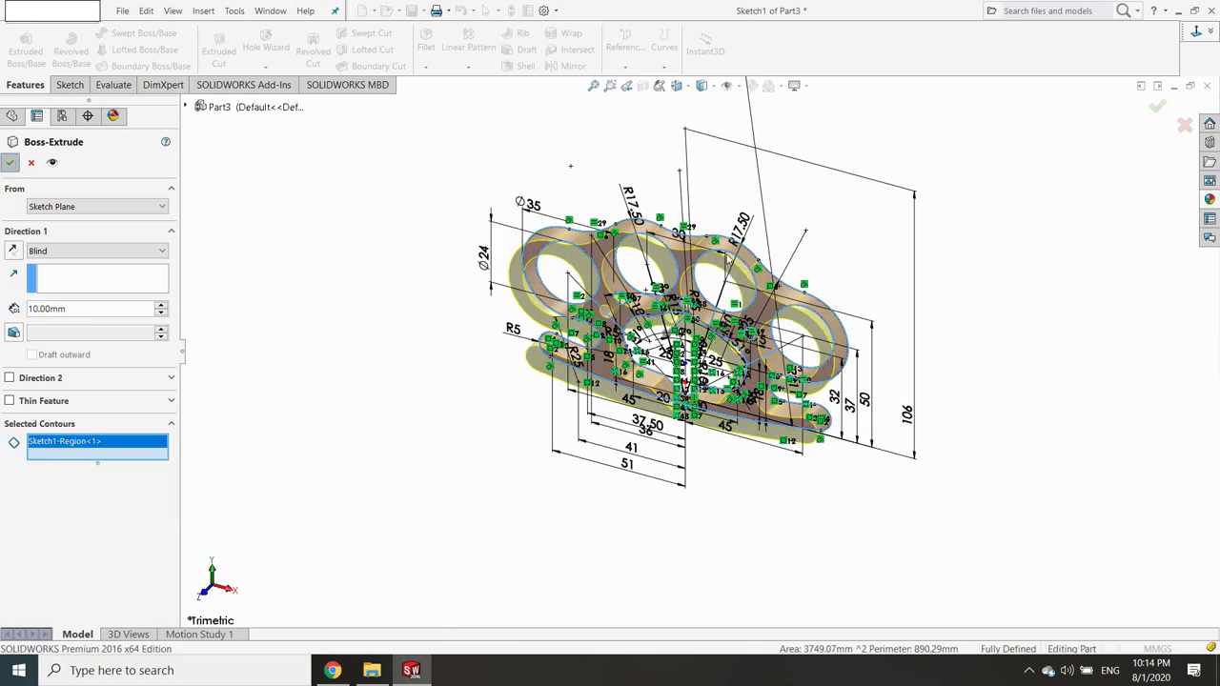
Deselect the extrusion and view the plate face-on in the Front view.
scroll(724, 257, down, 3)
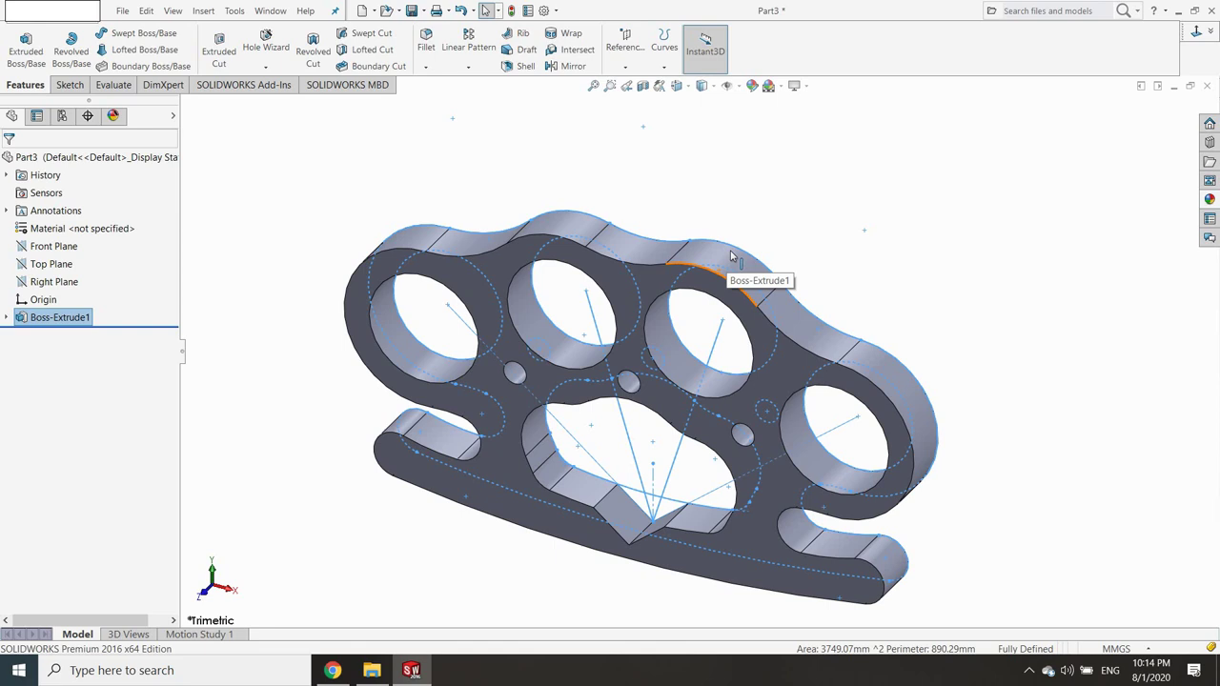
click(789, 220)
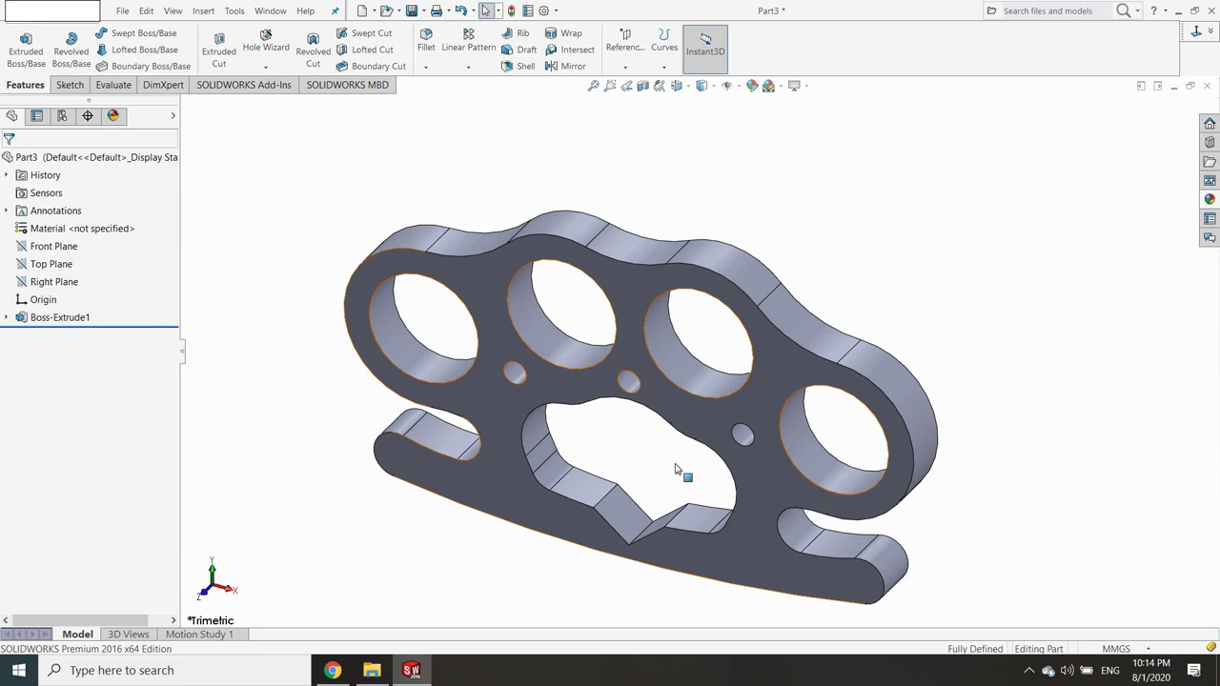
key(ctrl+1)
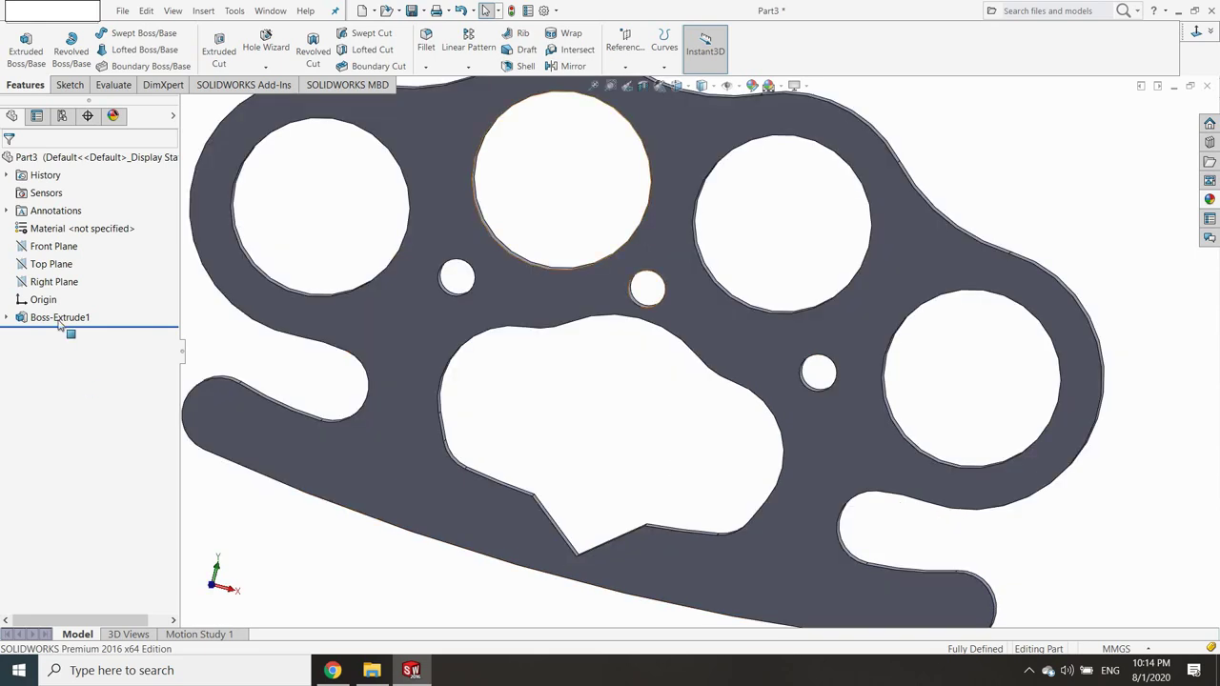
Reopen Sketch1 for editing and inspect the diagonal and vertical lines in the central cutout.
right_click(61, 318)
click(91, 283)
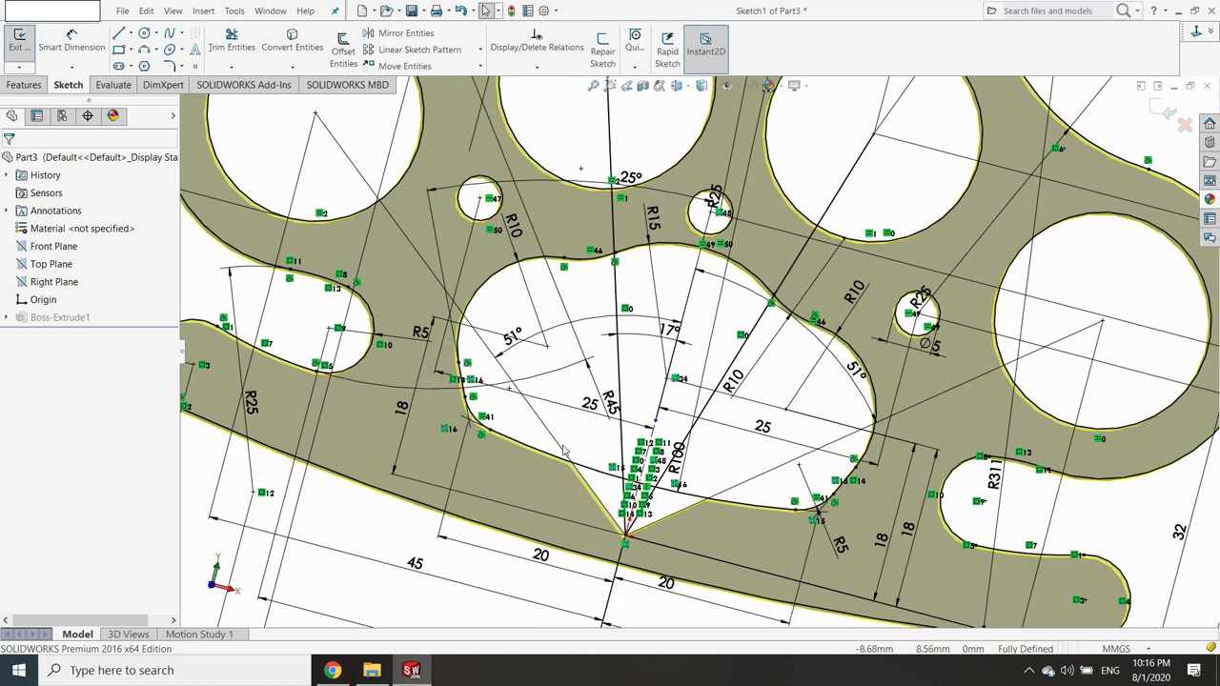
scroll(564, 451, down, 1)
scroll(561, 440, down, 1)
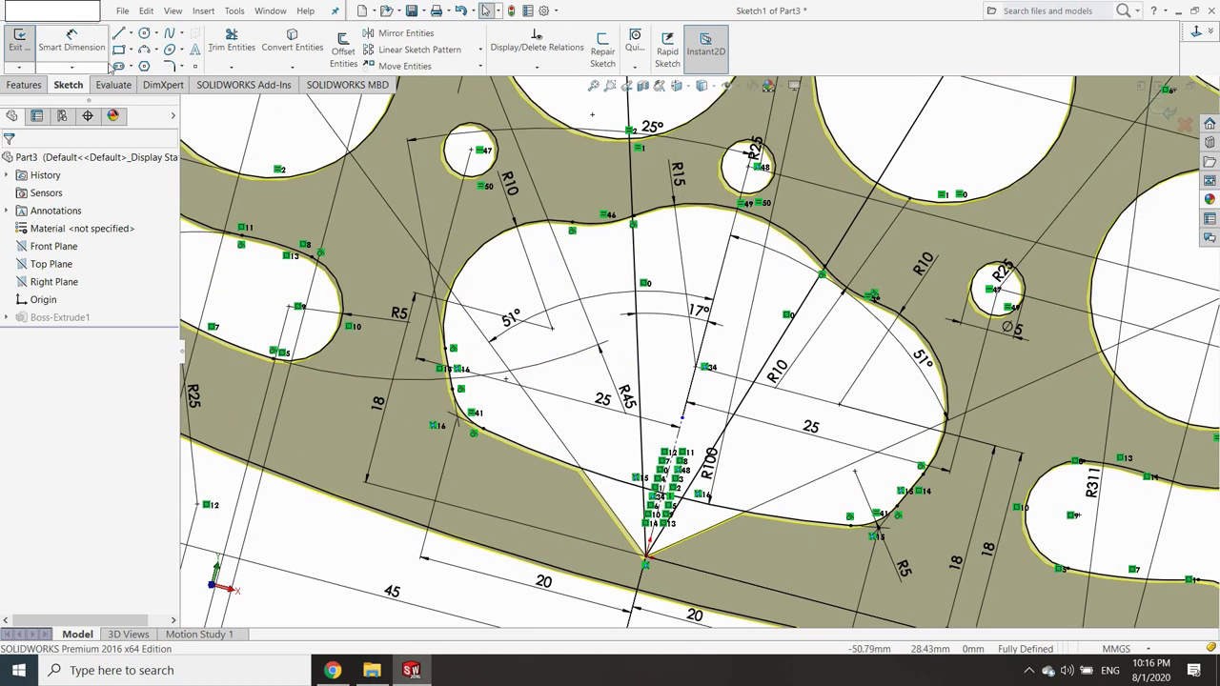
click(561, 442)
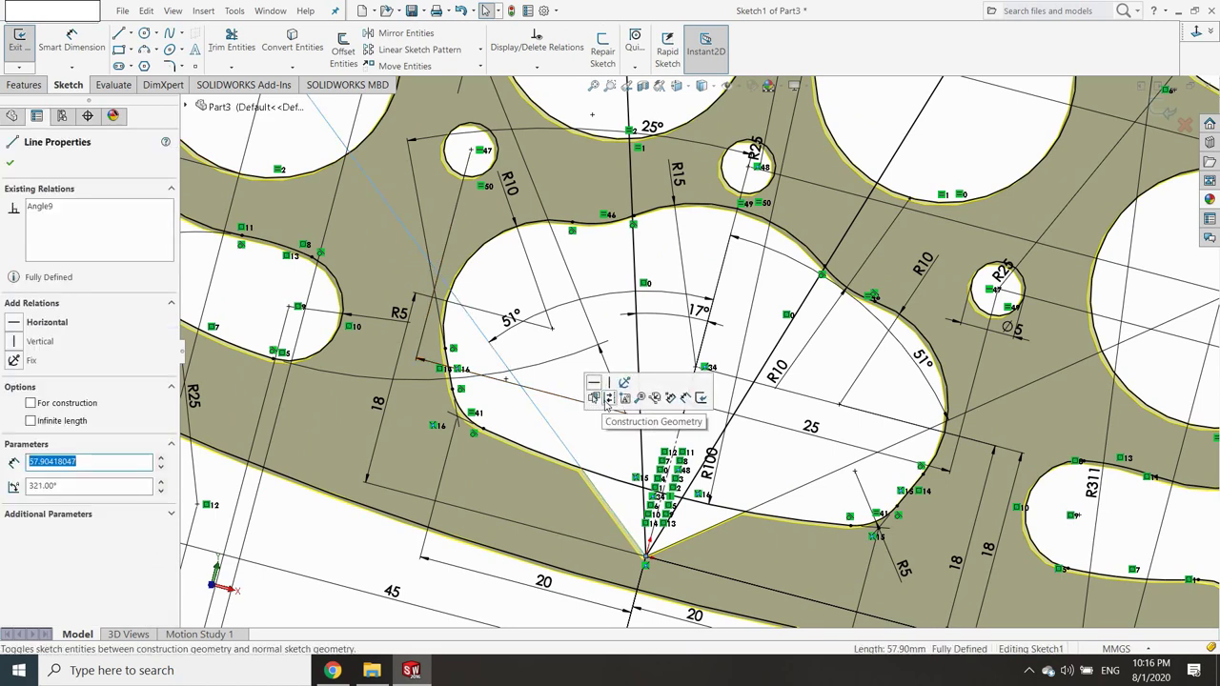
key(Escape)
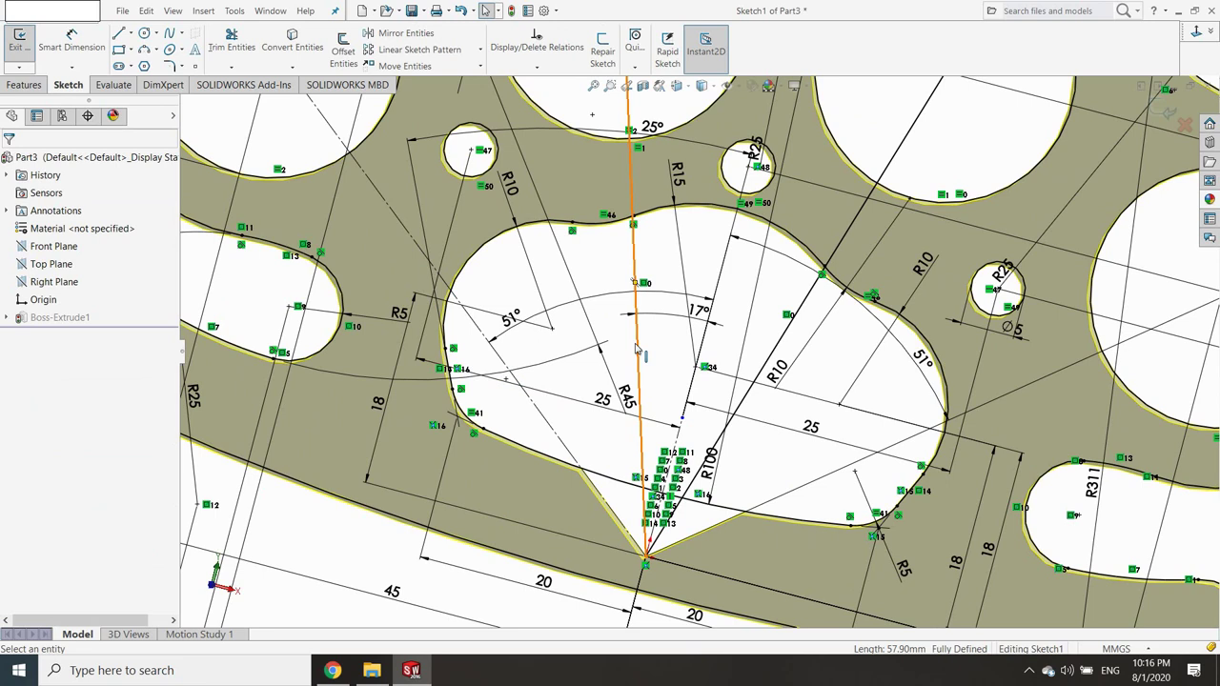
click(637, 349)
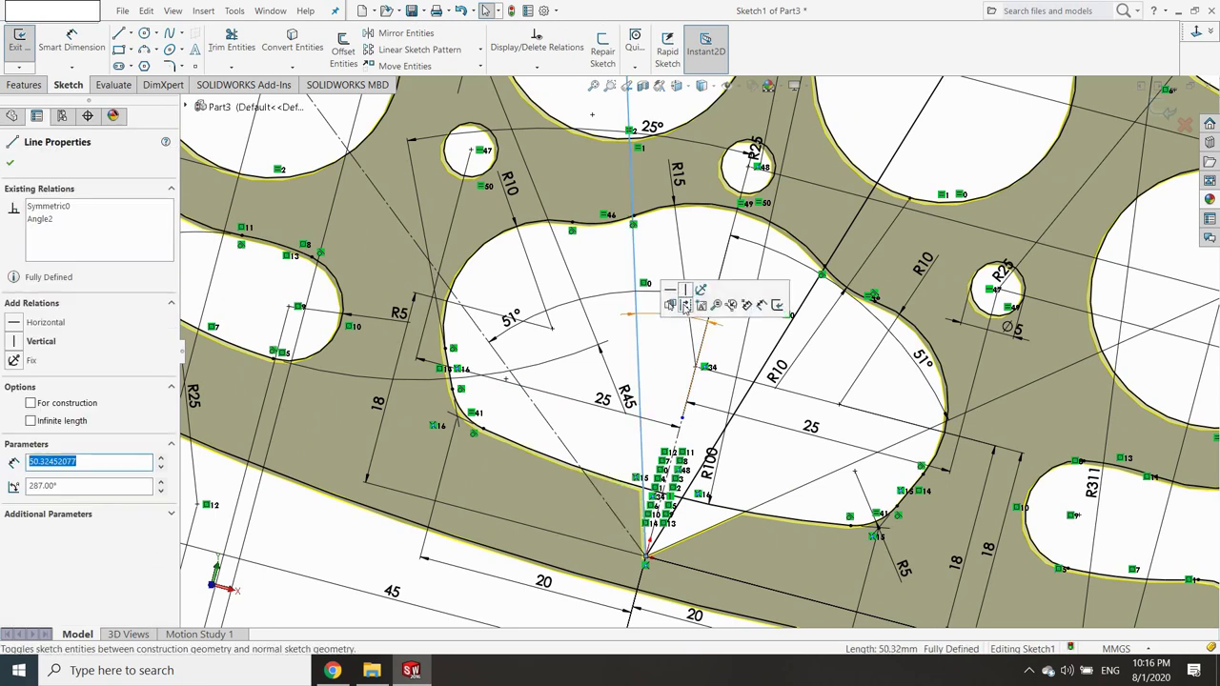
key(Escape)
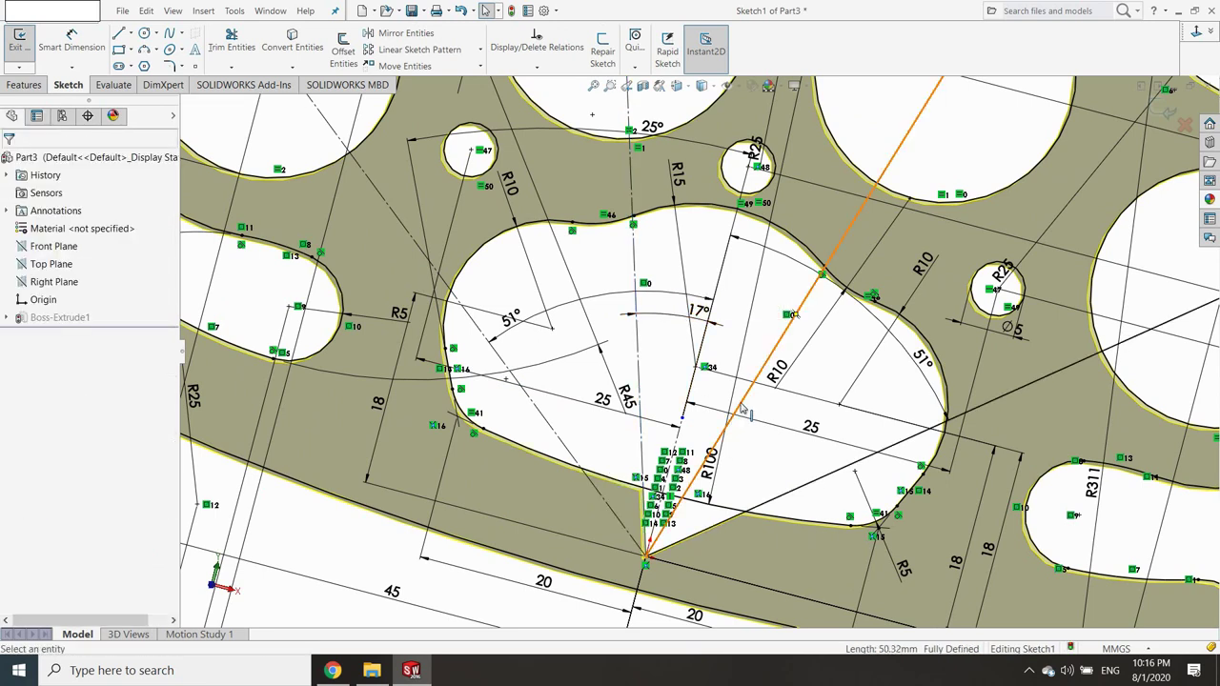
click(743, 407)
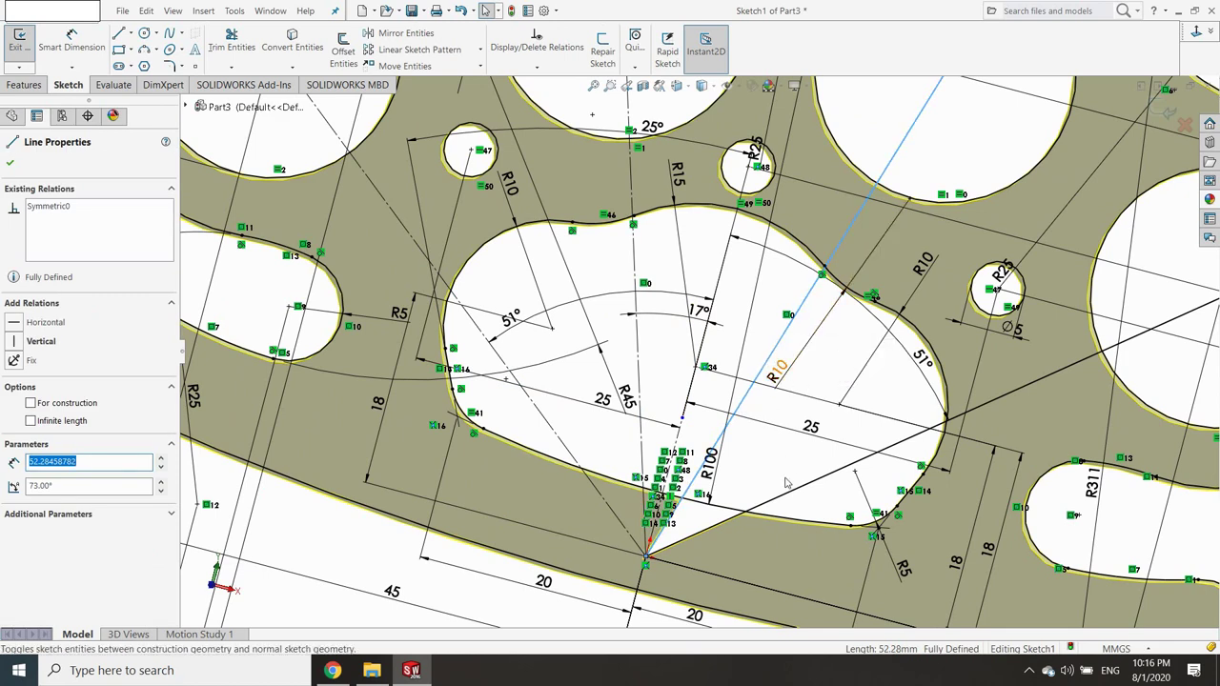
key(Escape)
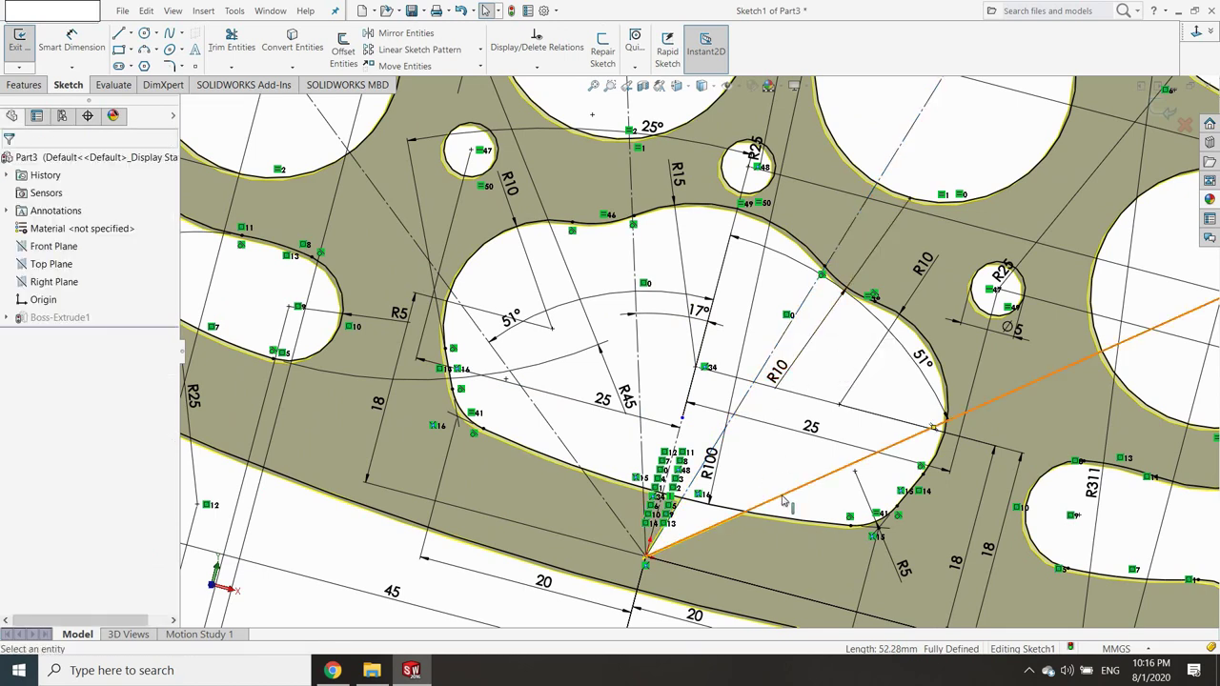
Convert the lower-right diagonal line to construction geometry and exit the sketch.
click(782, 497)
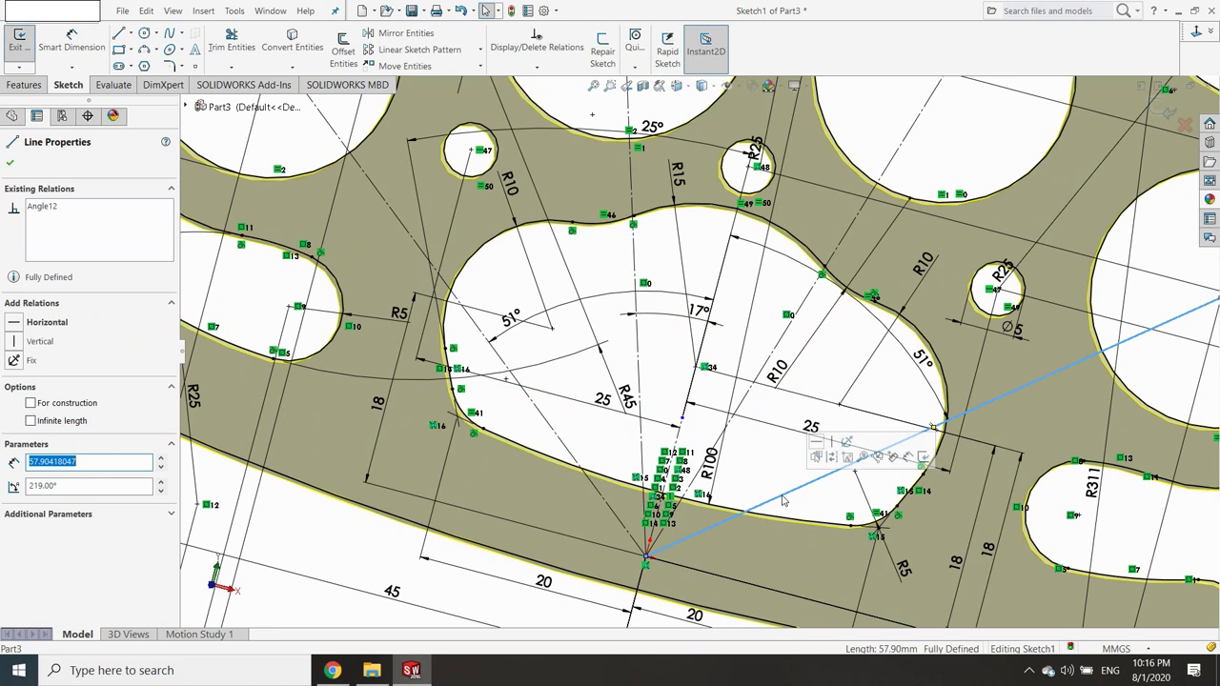
click(832, 458)
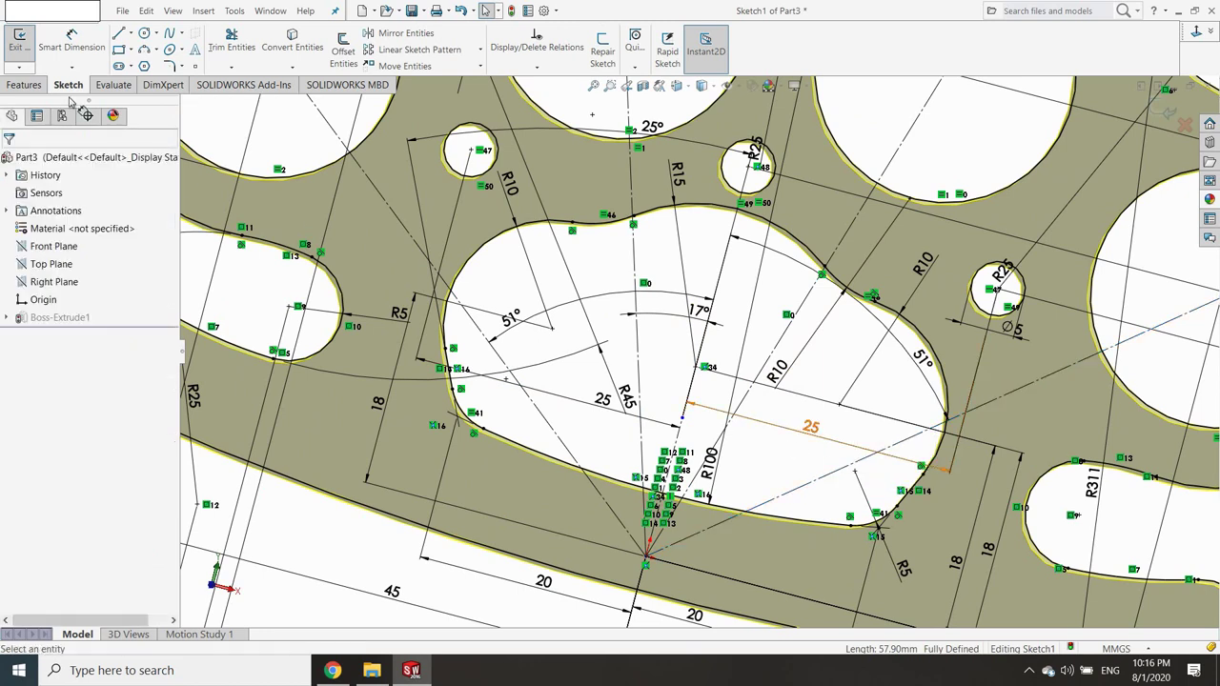
click(20, 53)
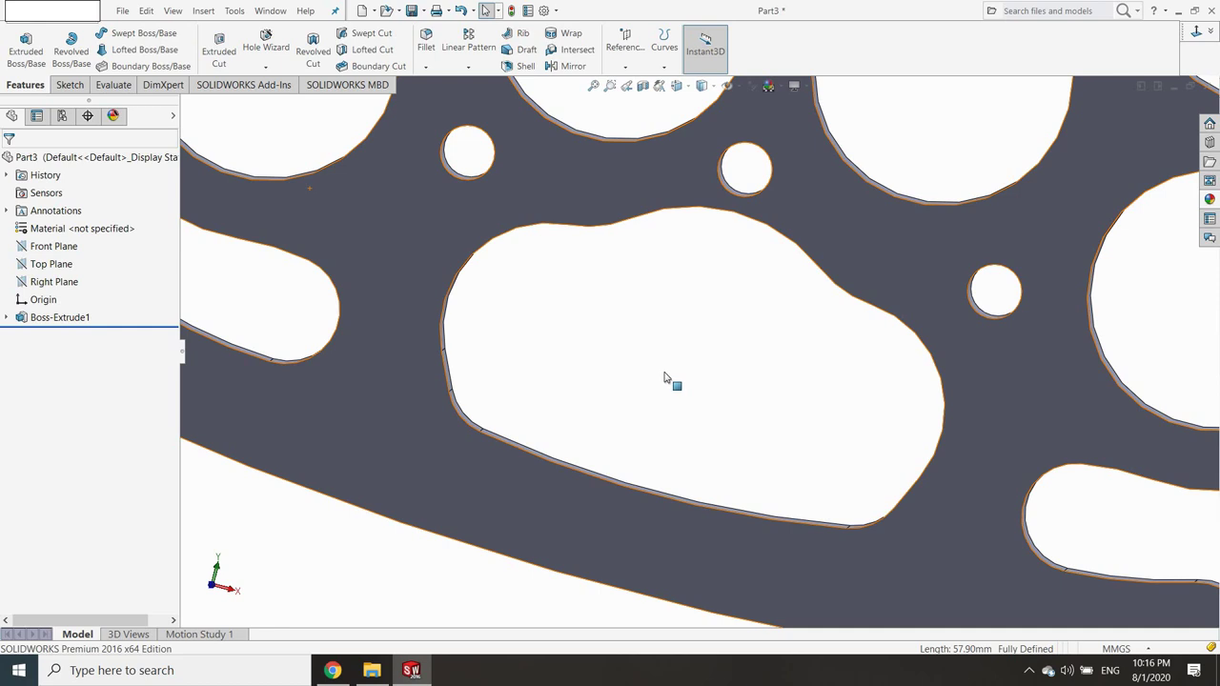
Show the part in isometric view and set a 1 mm fillet radius.
key(f)
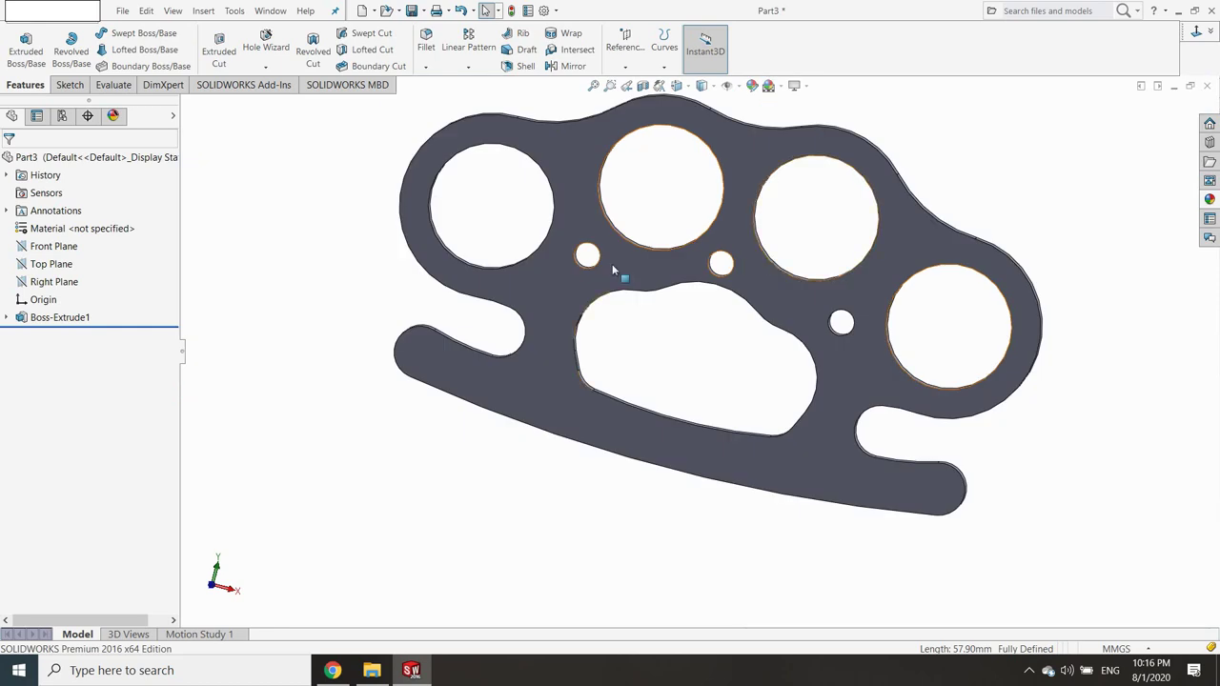
key(ctrl+7)
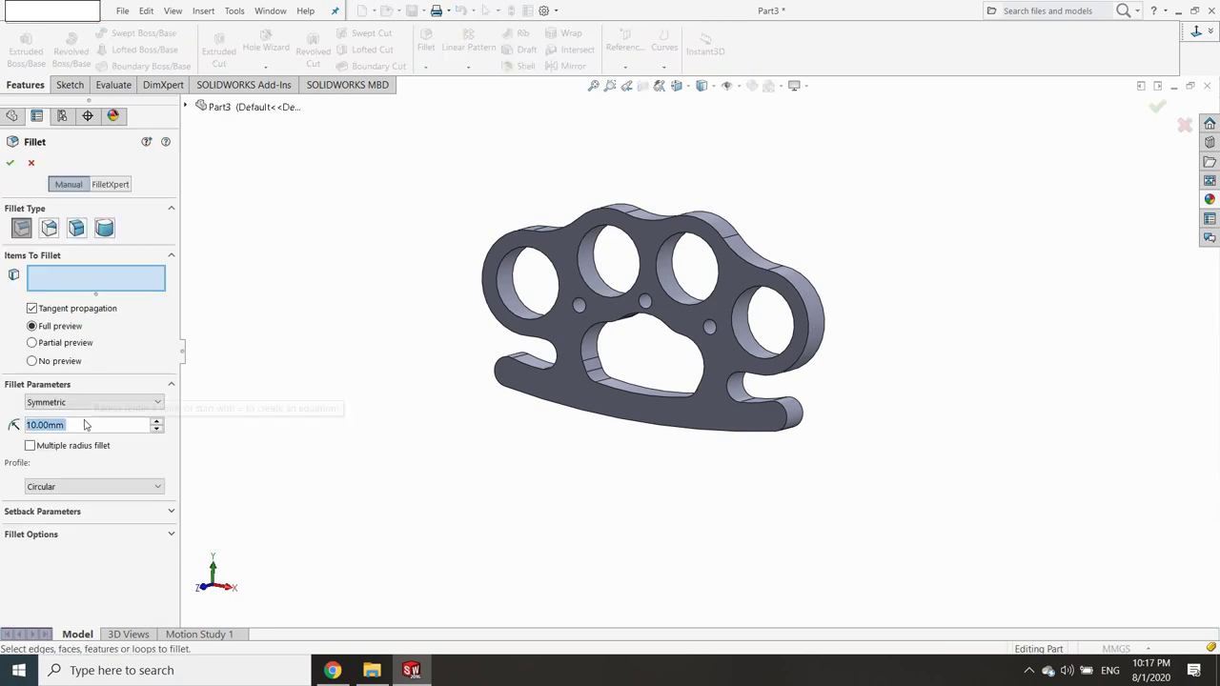
text(1)
key(Return)
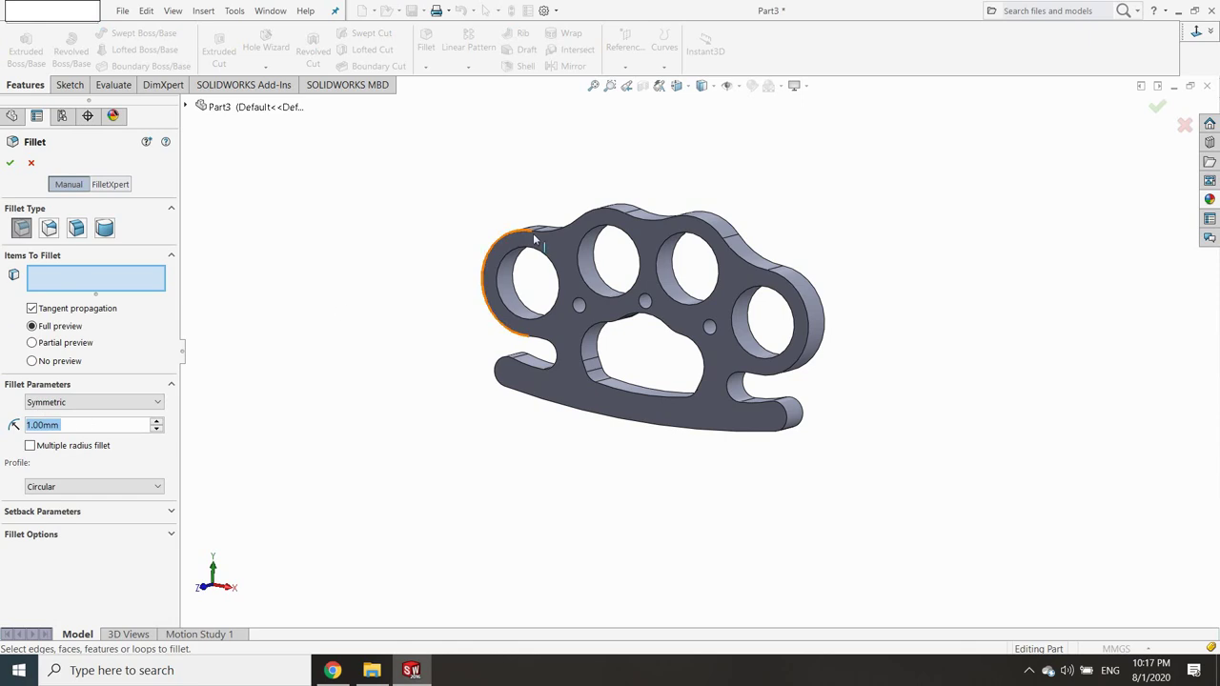
Select the front face, all four finger-hole faces and the central cutout face for filleting.
click(741, 259)
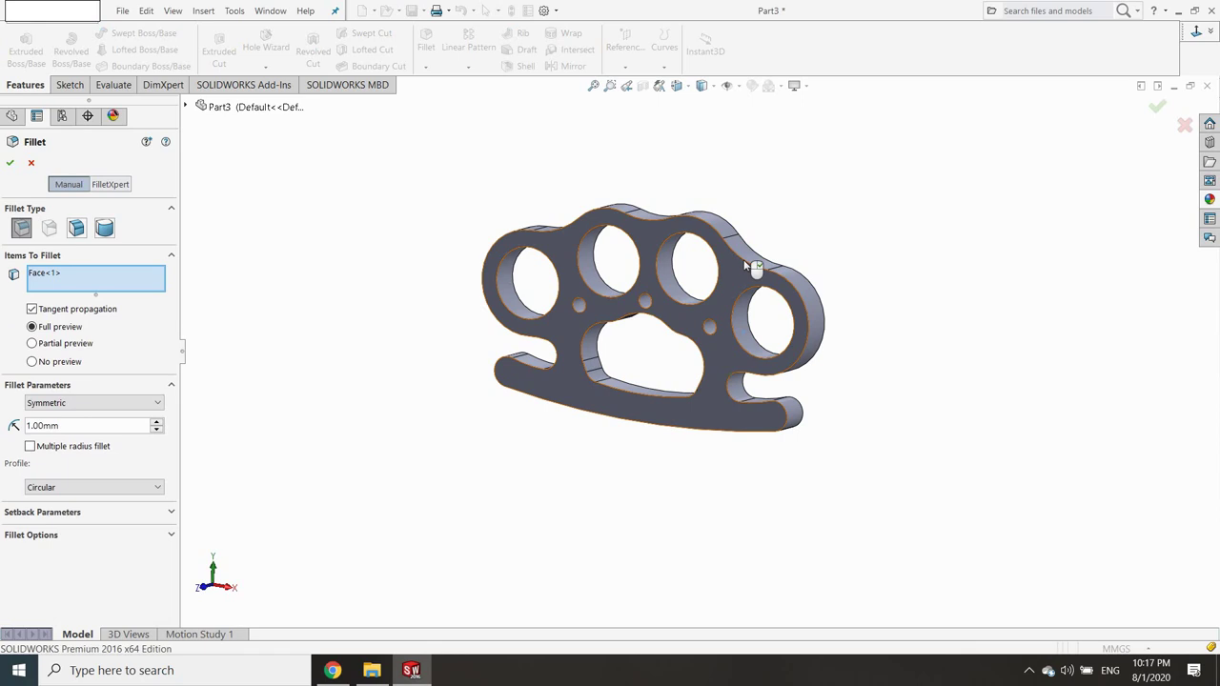
click(747, 334)
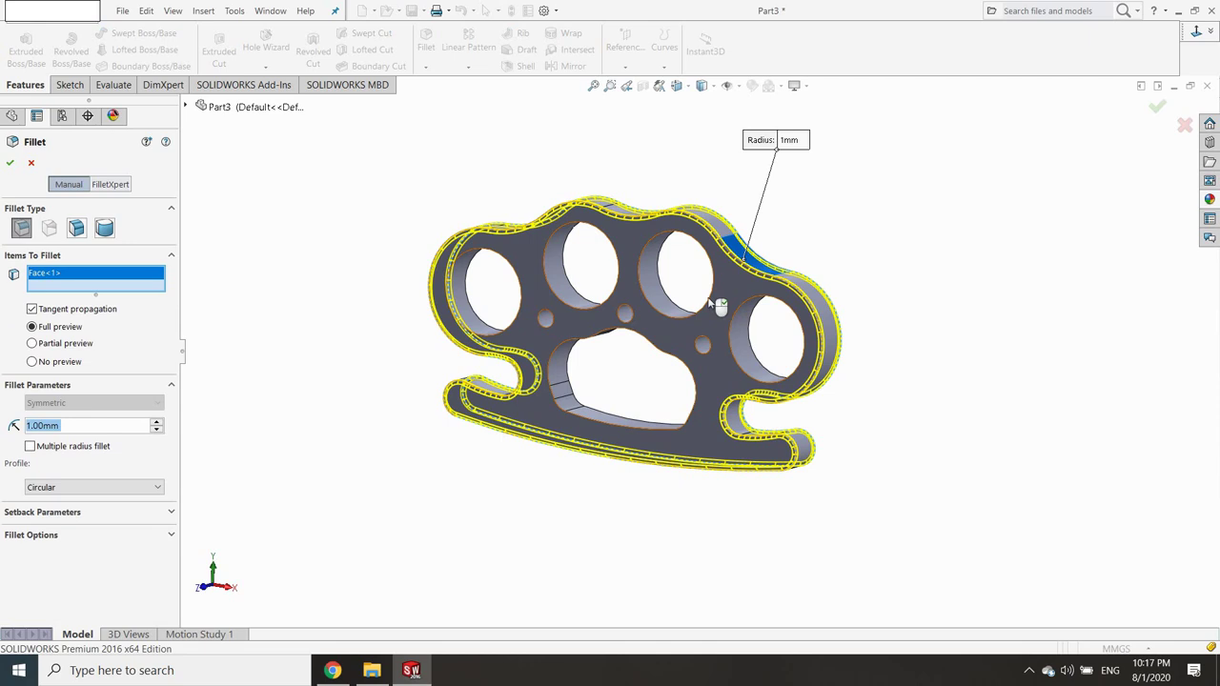
click(654, 294)
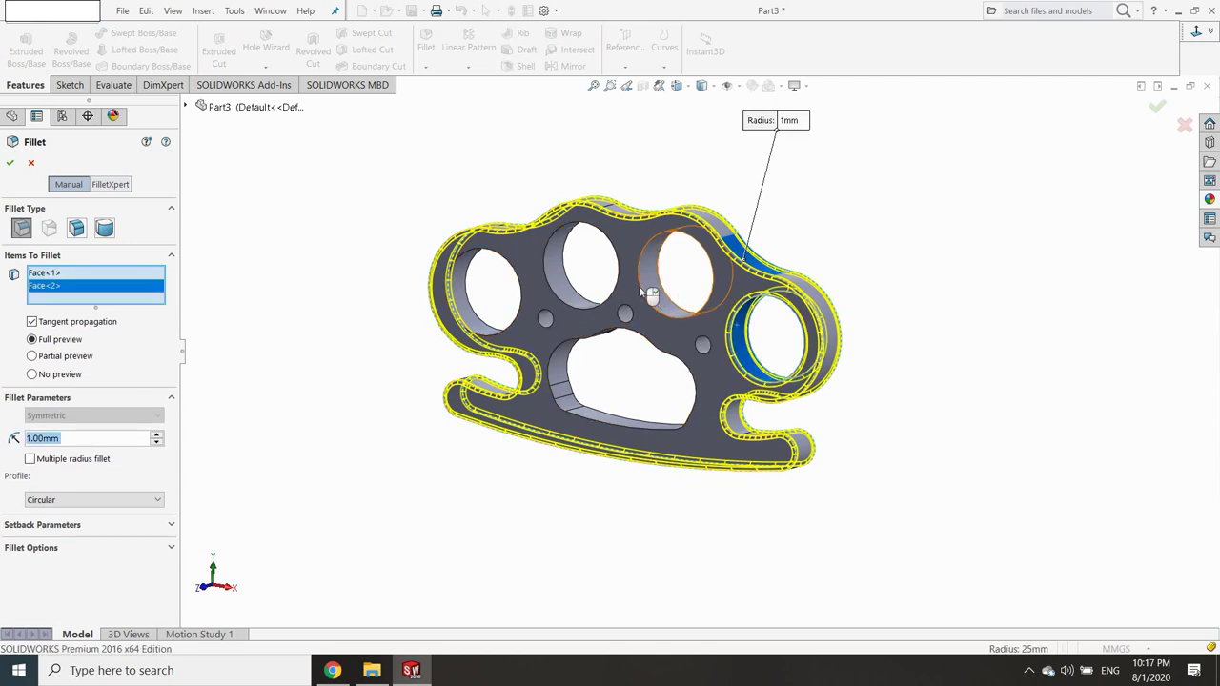
click(558, 279)
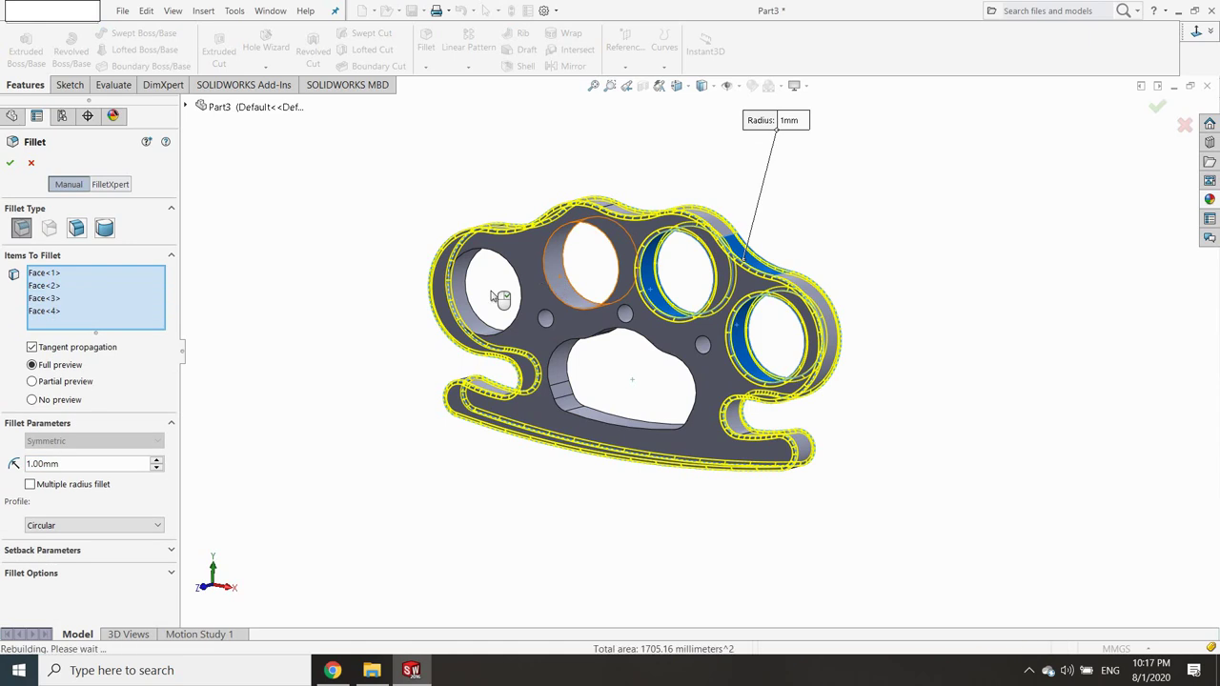
click(472, 325)
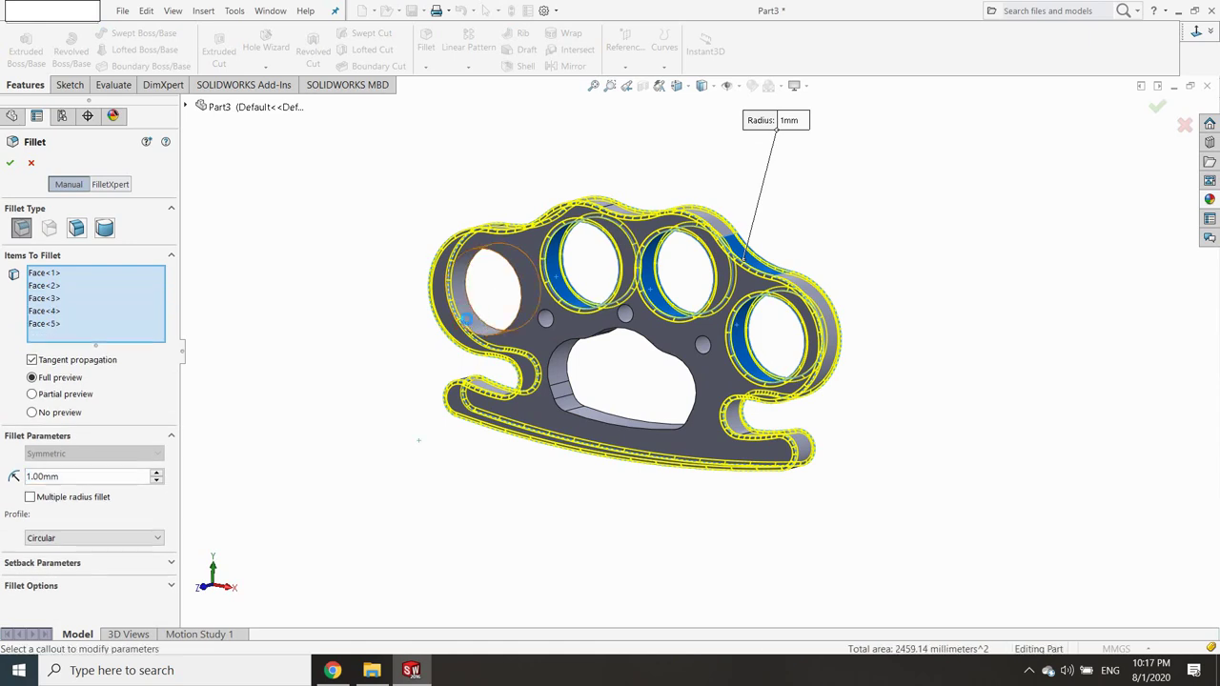
click(591, 415)
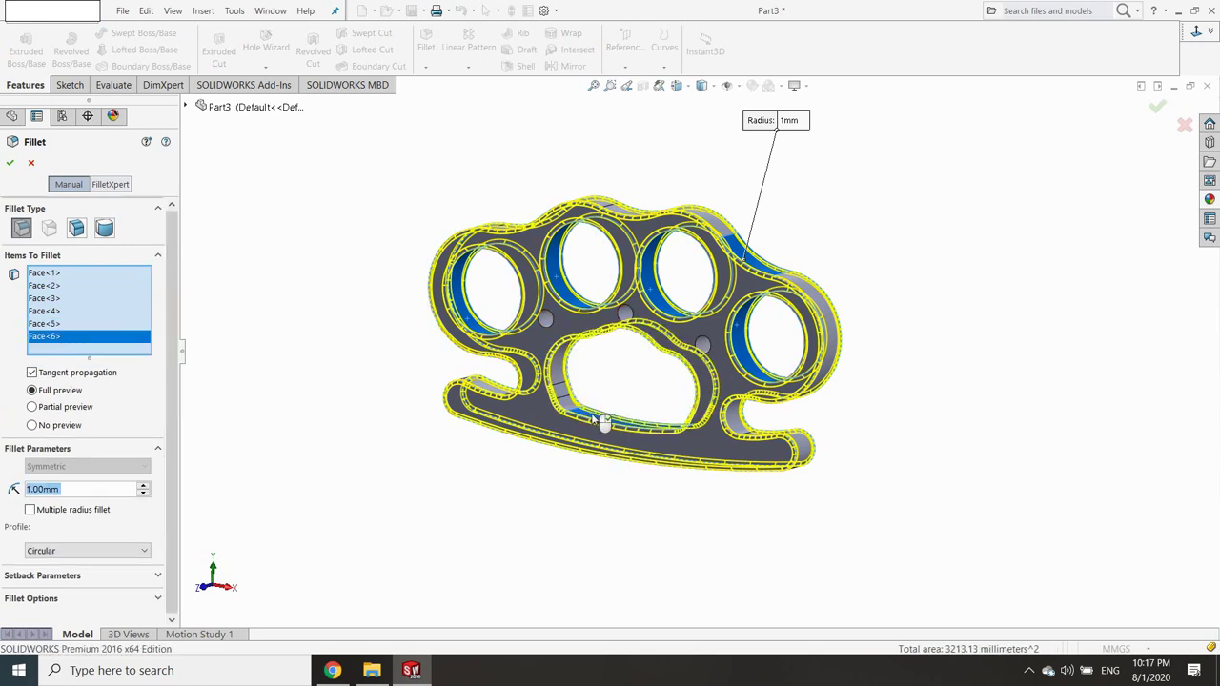
Apply the 1 mm fillet, then round the three pin-hole edges with a 0.5 mm fillet.
click(11, 166)
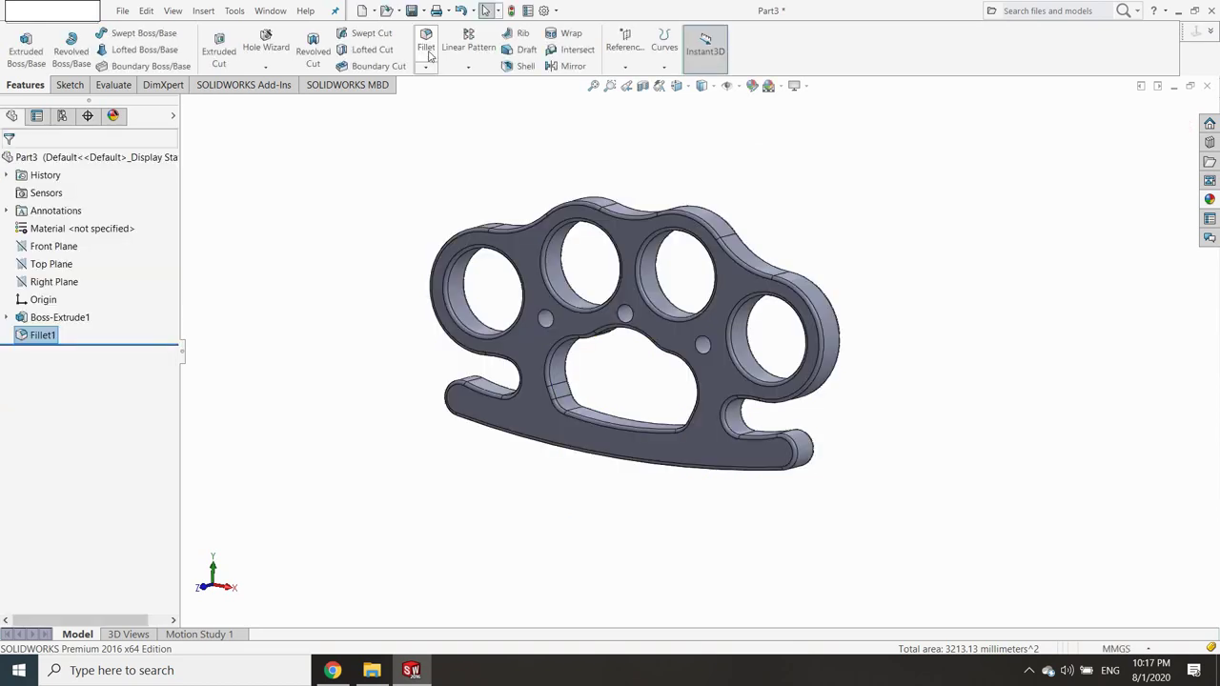
click(427, 40)
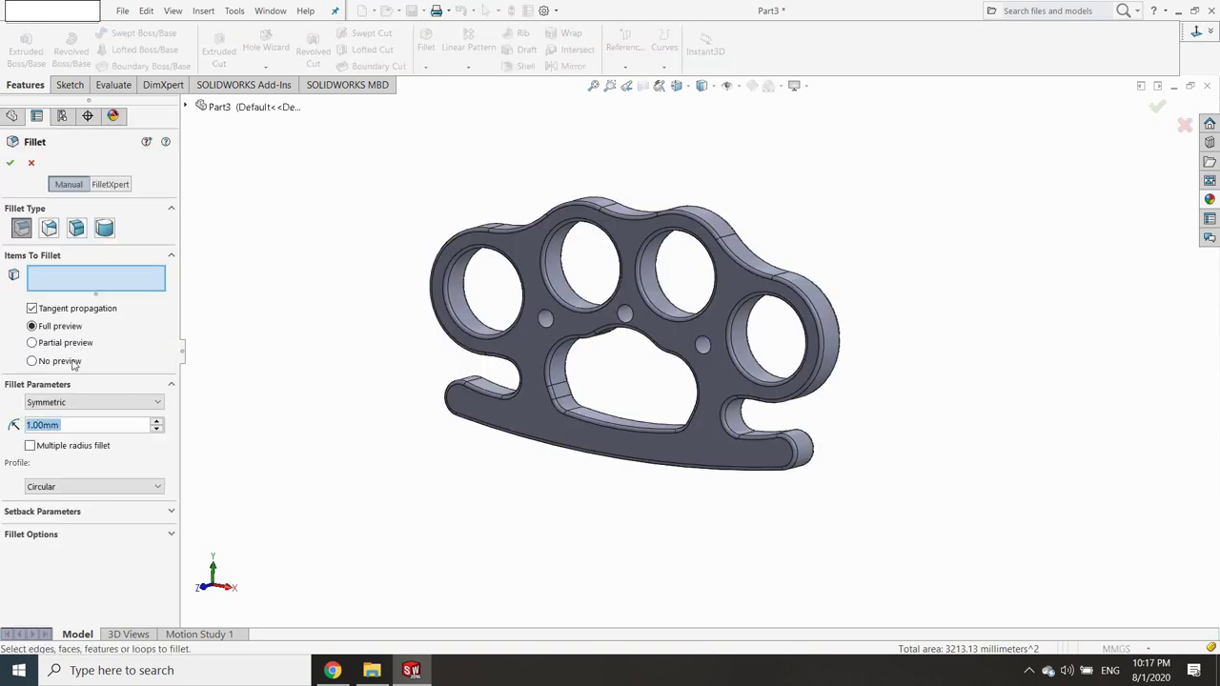
text(0.5)
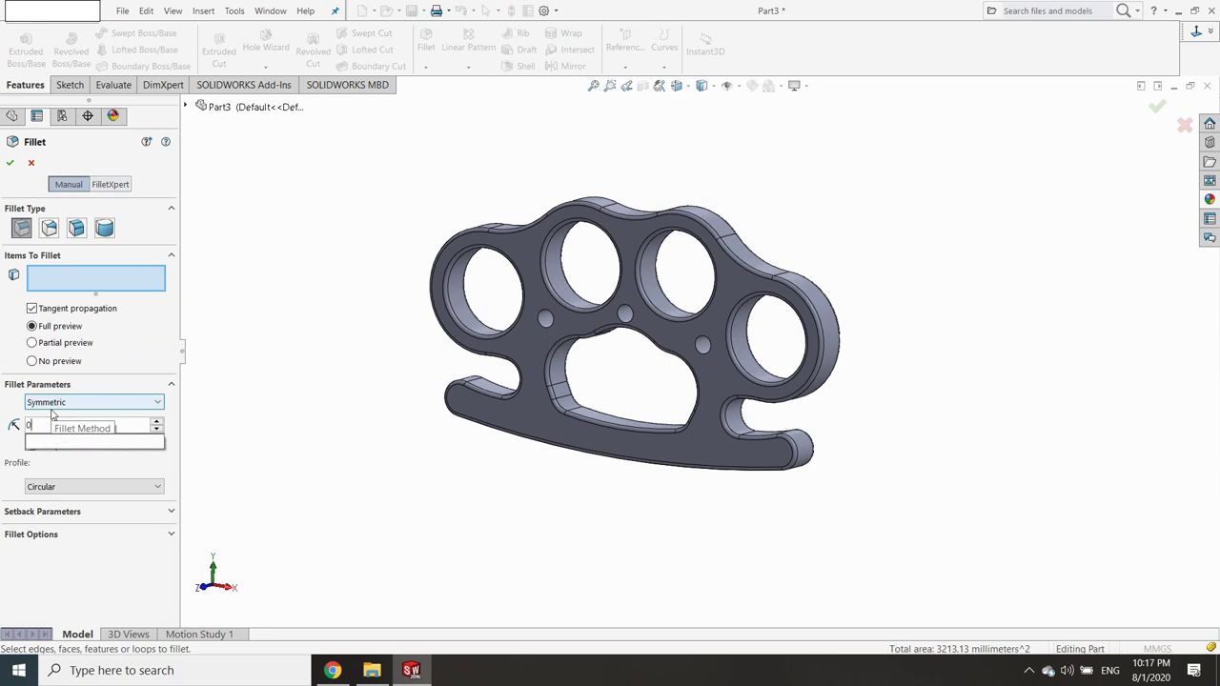
key(Return)
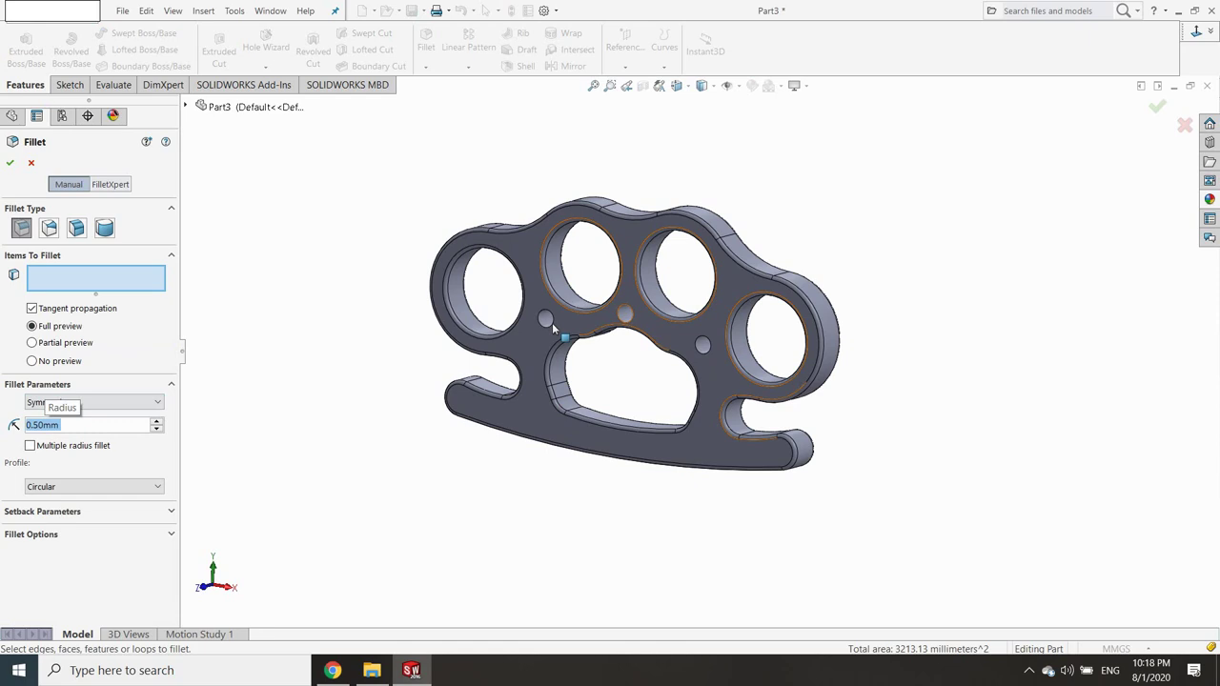
scroll(552, 323, down, 2)
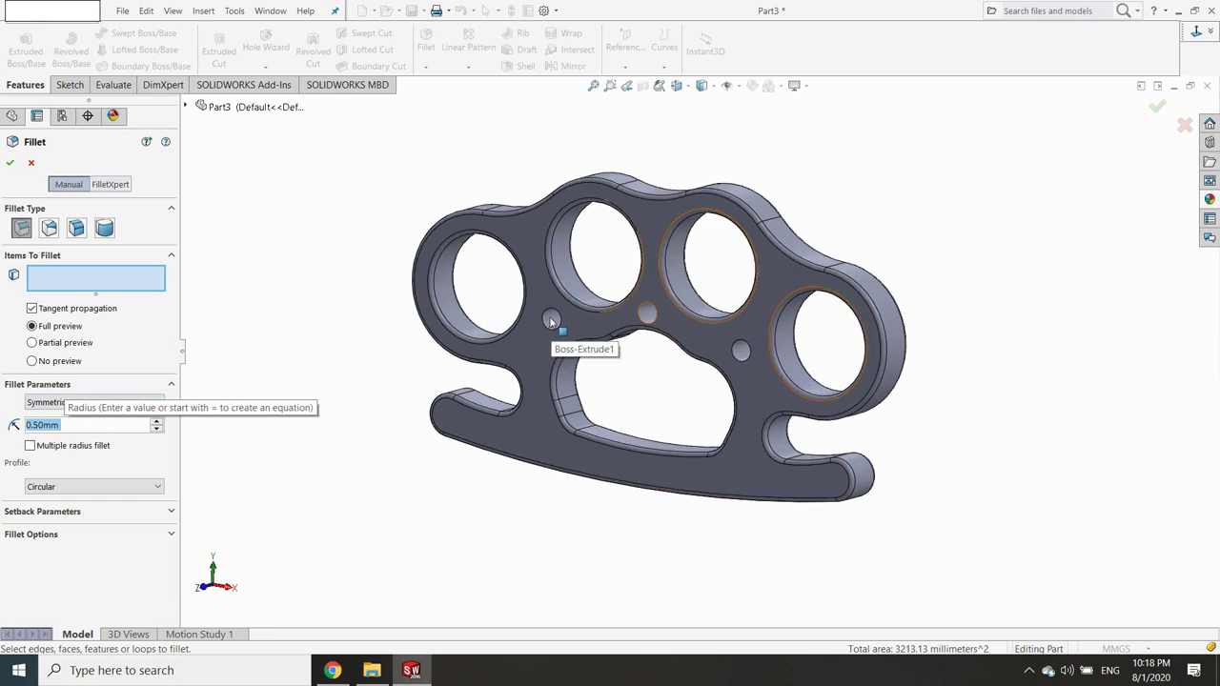
click(740, 352)
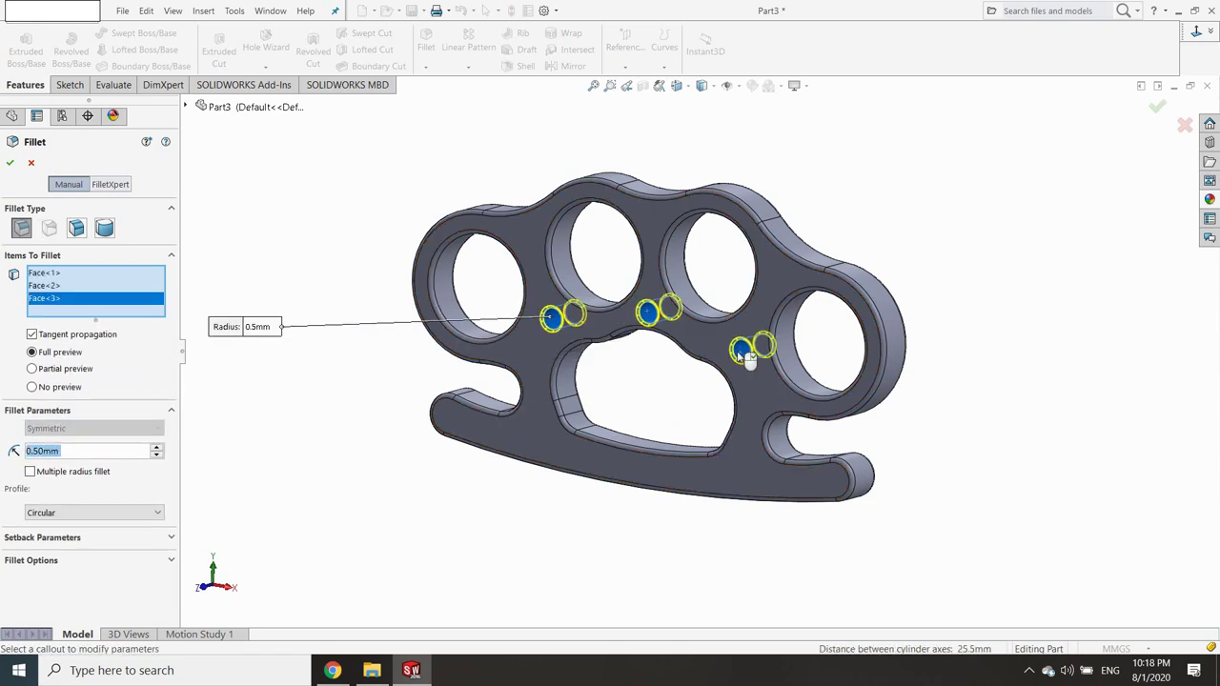
click(9, 164)
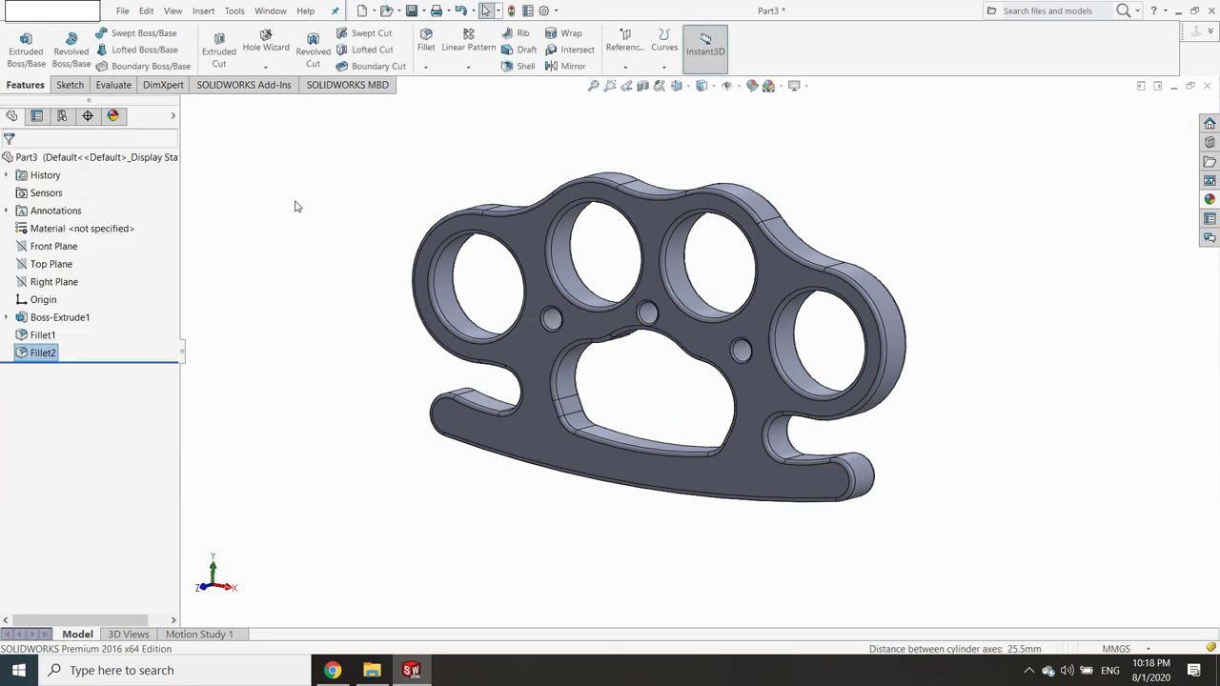
Orbit the filleted knuckle plate to inspect it from another angle.
mouse_move(400, 269)
middle_down()
mouse_move(200, 295)
mouse_move(188, 314)
mouse_move(429, 248)
mouse_move(476, 258)
mouse_move(453, 238)
mouse_move(445, 316)
mouse_move(512, 333)
mouse_move(442, 251)
mouse_move(438, 185)
mouse_move(430, 207)
middle_up()
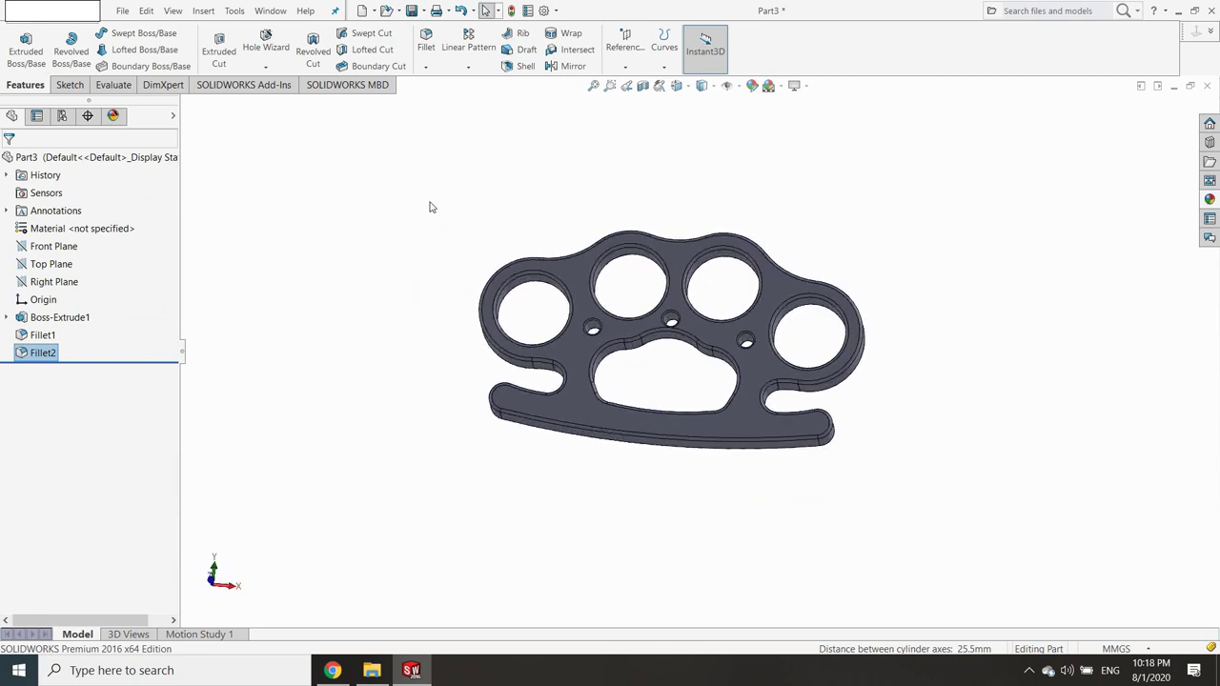